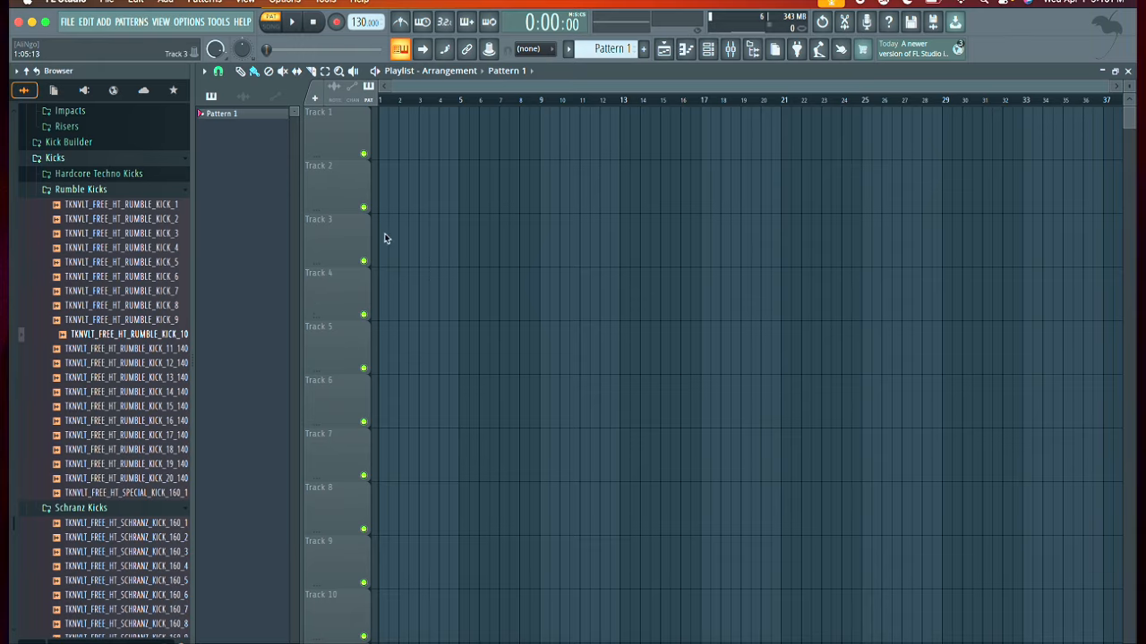
key(XF86AudioRaiseVolume)
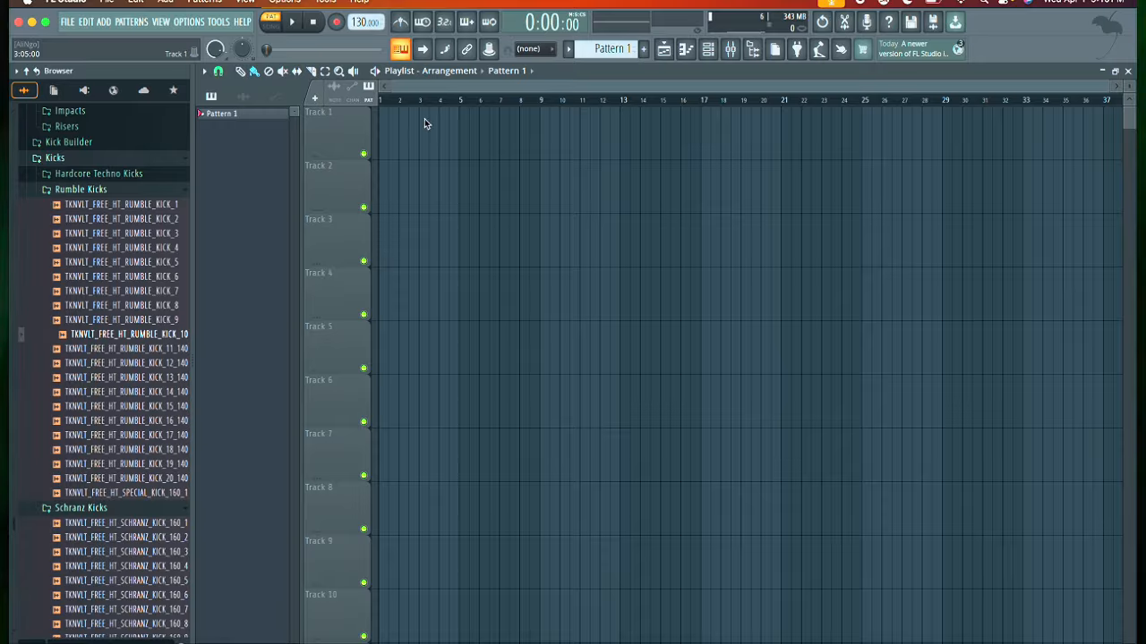
click(134, 637)
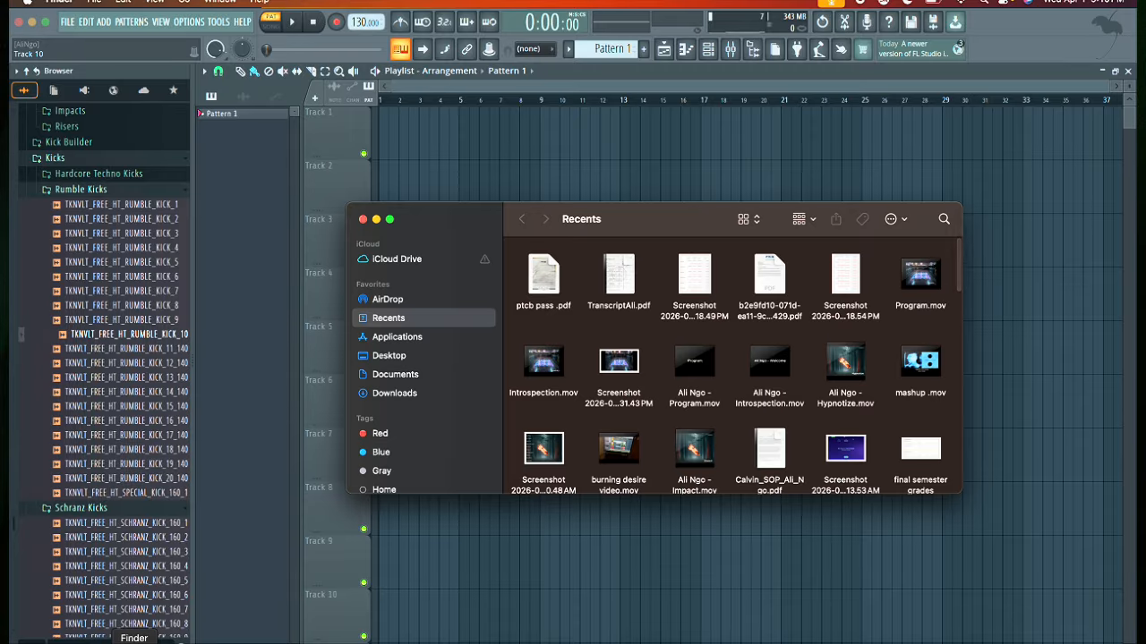
click(362, 219)
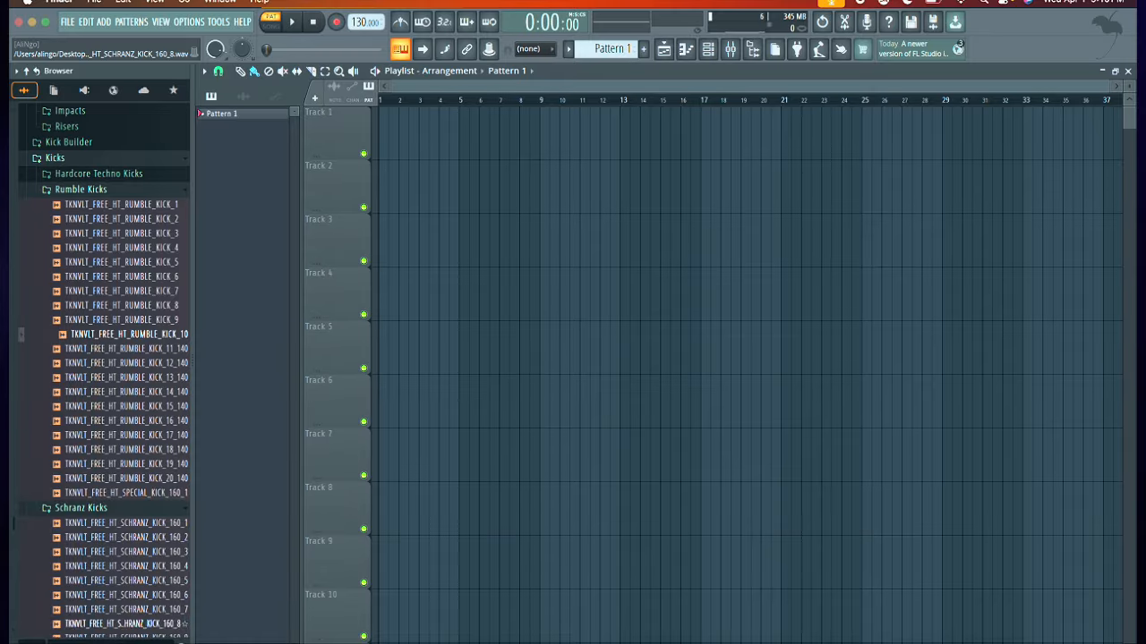
Step: Import the John Summit & Sub Focus acapella MP3 from the Desktop folder onto Track 1 of the playlist, starting at bar 1
click(134, 642)
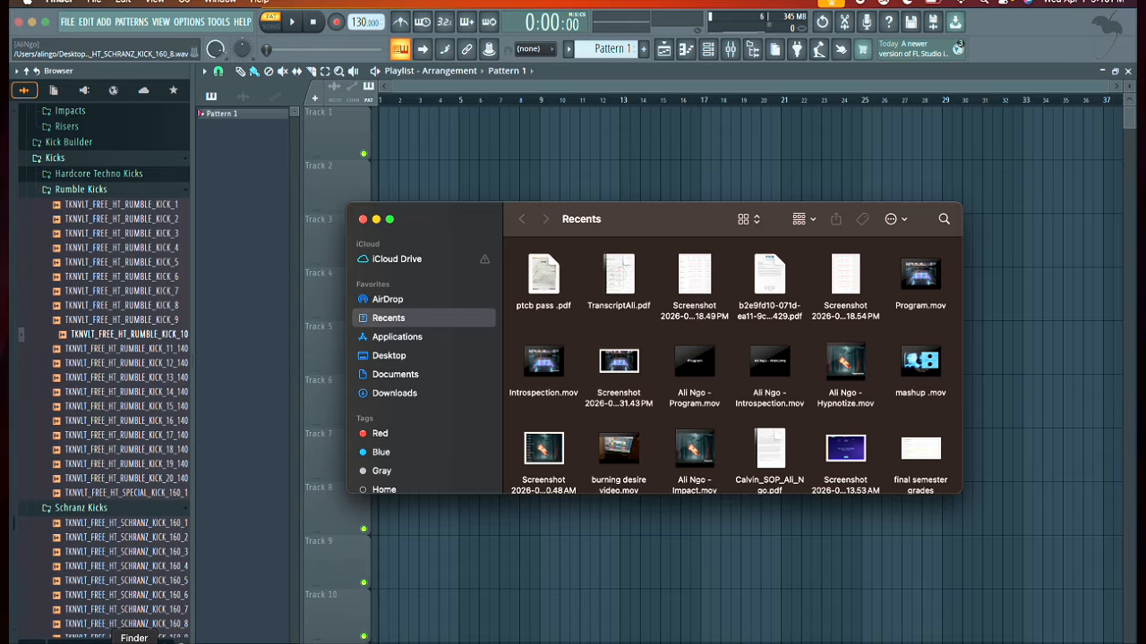
click(412, 356)
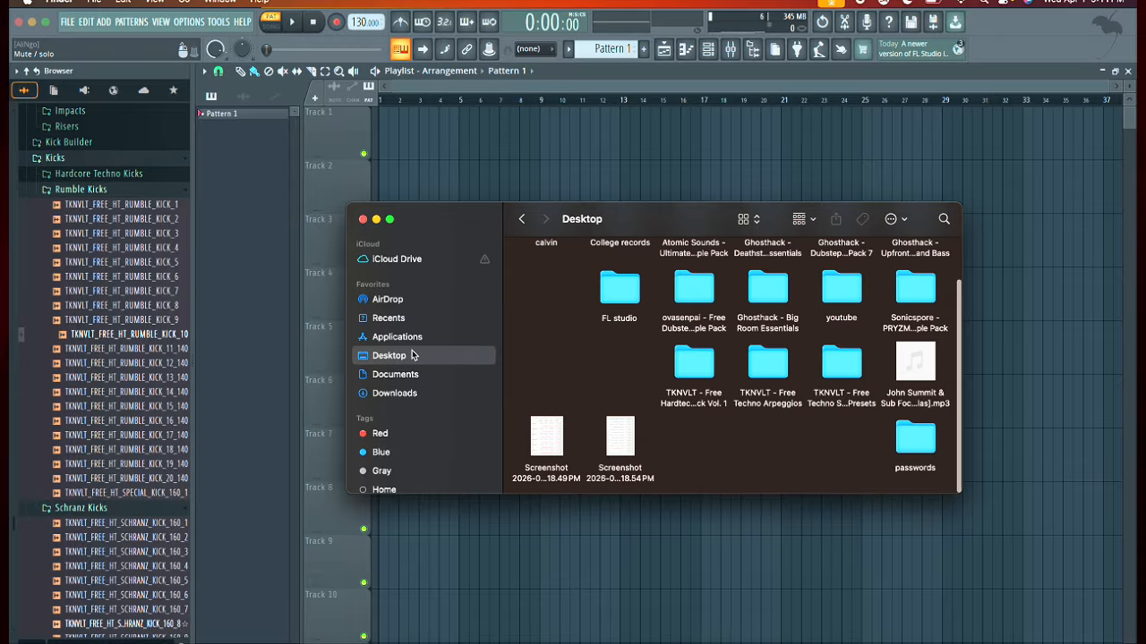
scroll(690, 375, up, 2)
scroll(691, 376, down, 2)
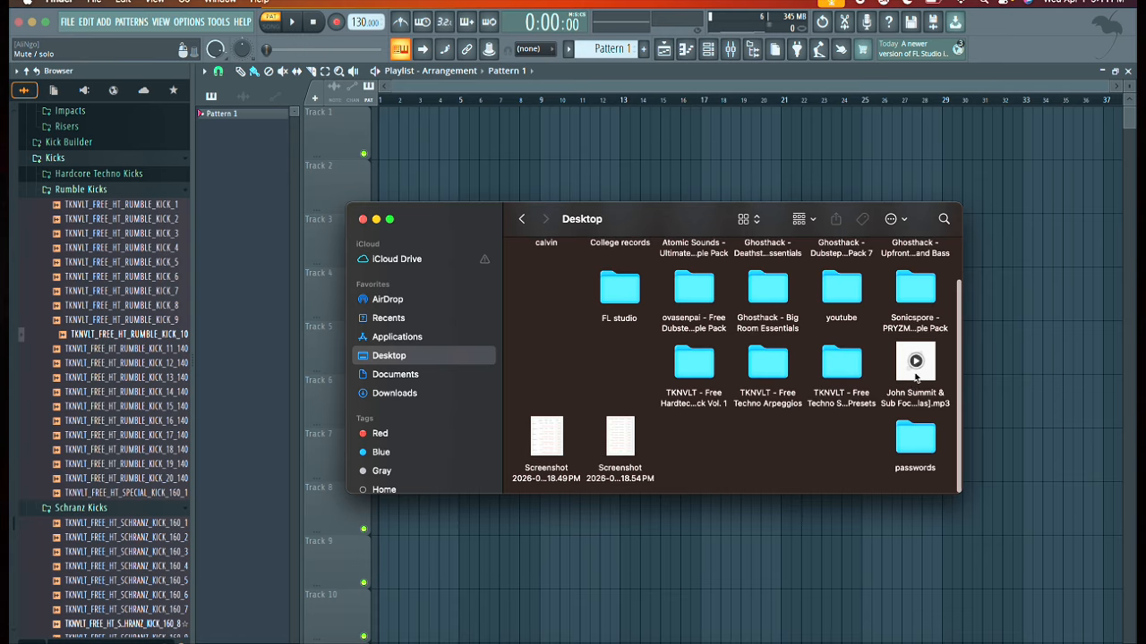
drag(914, 363, 382, 149)
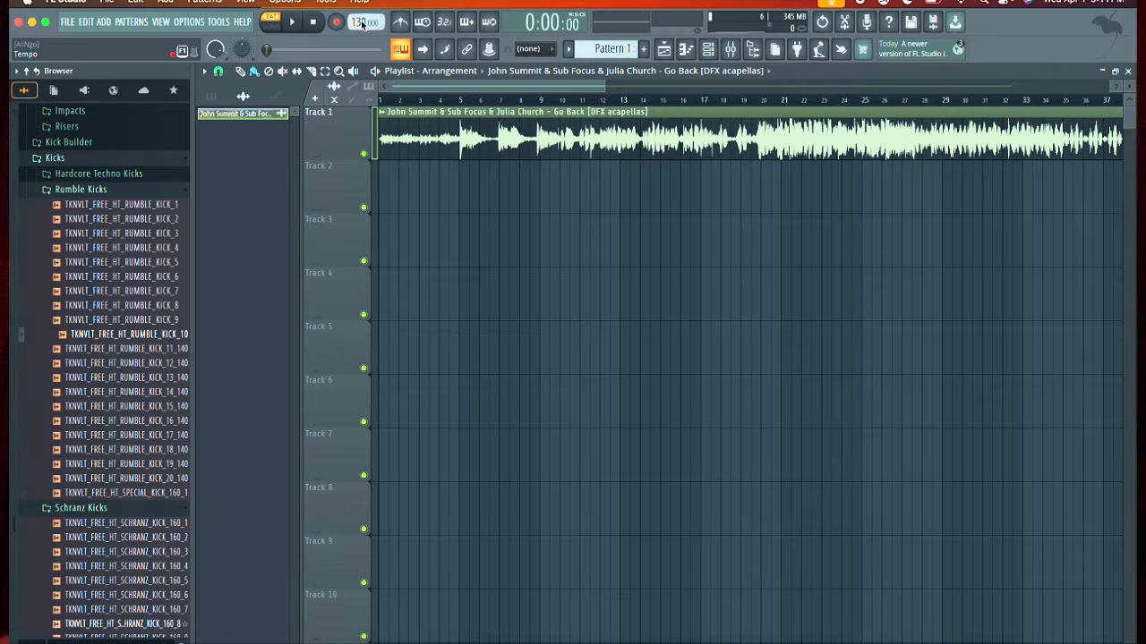
Step: Set the project tempo to 145 BPM and switch playback to song mode
drag(363, 24, 363, 12)
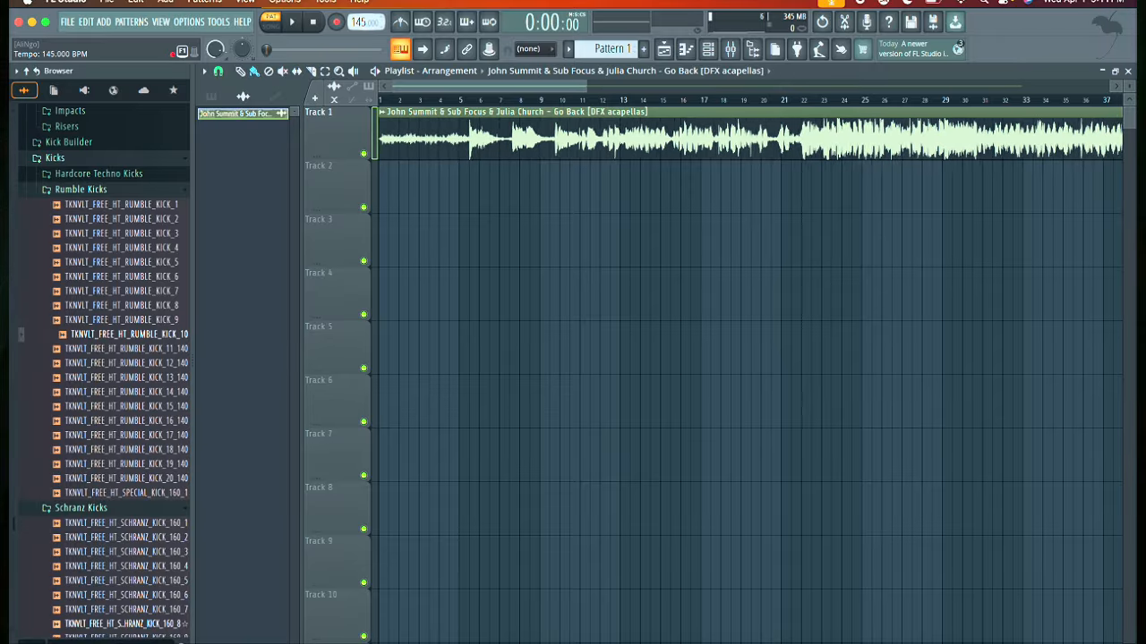
click(271, 25)
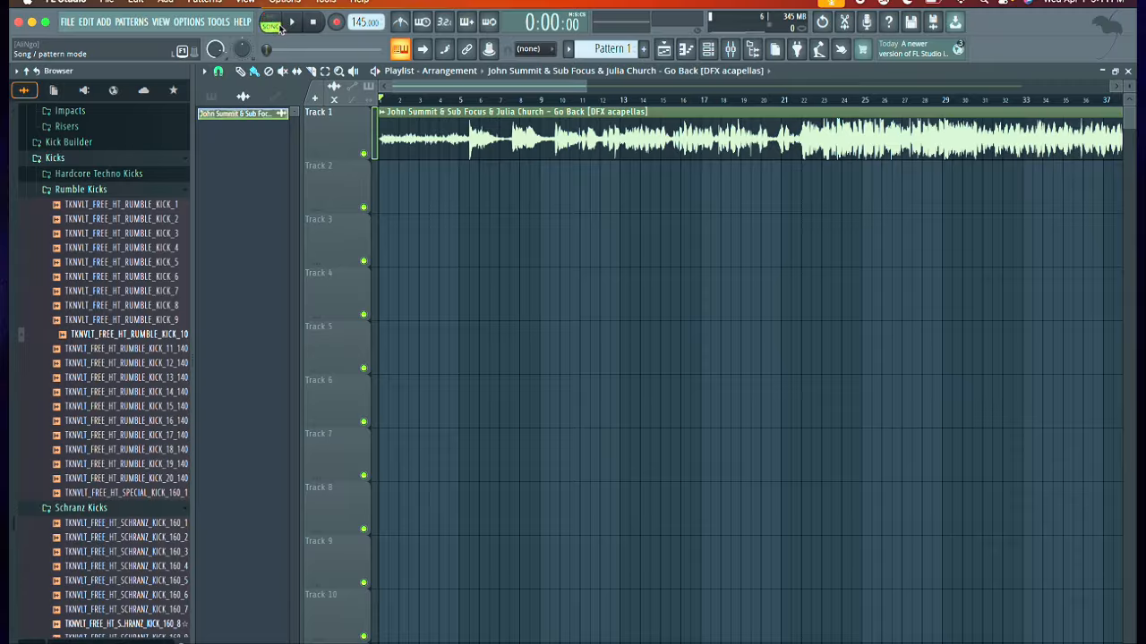
Step: Preview the TKNVLT_FREE_HT_RUMBLE_KICK samples 4, 5 and 10 in the Rumble Kicks folder, raising the system volume to hear them
click(143, 249)
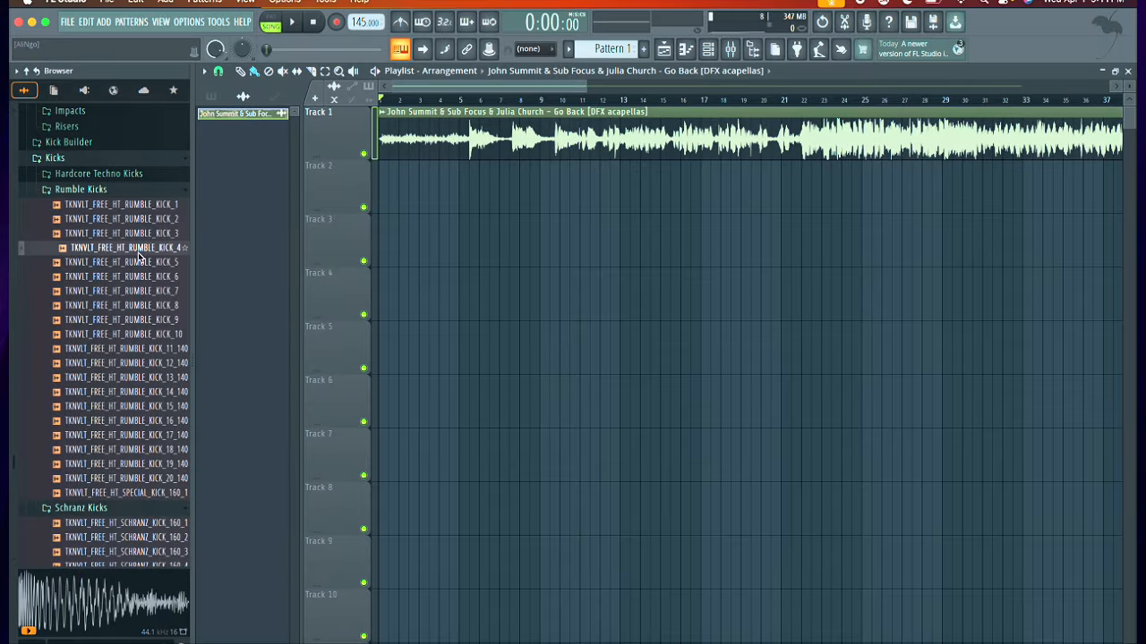
click(141, 262)
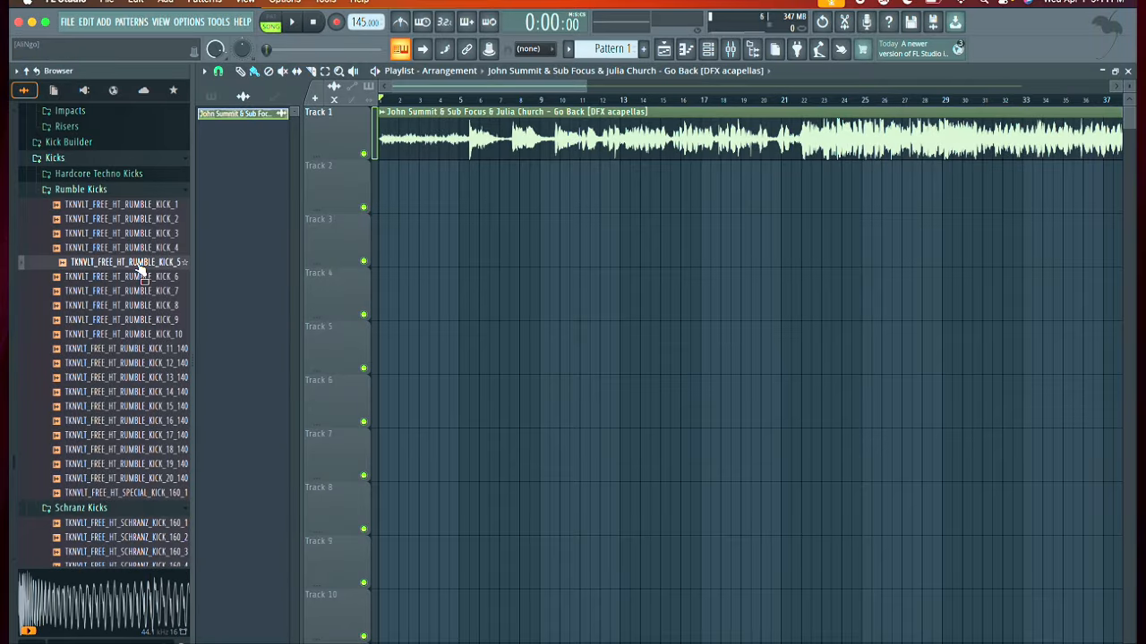
key(XF86AudioRaiseVolume)
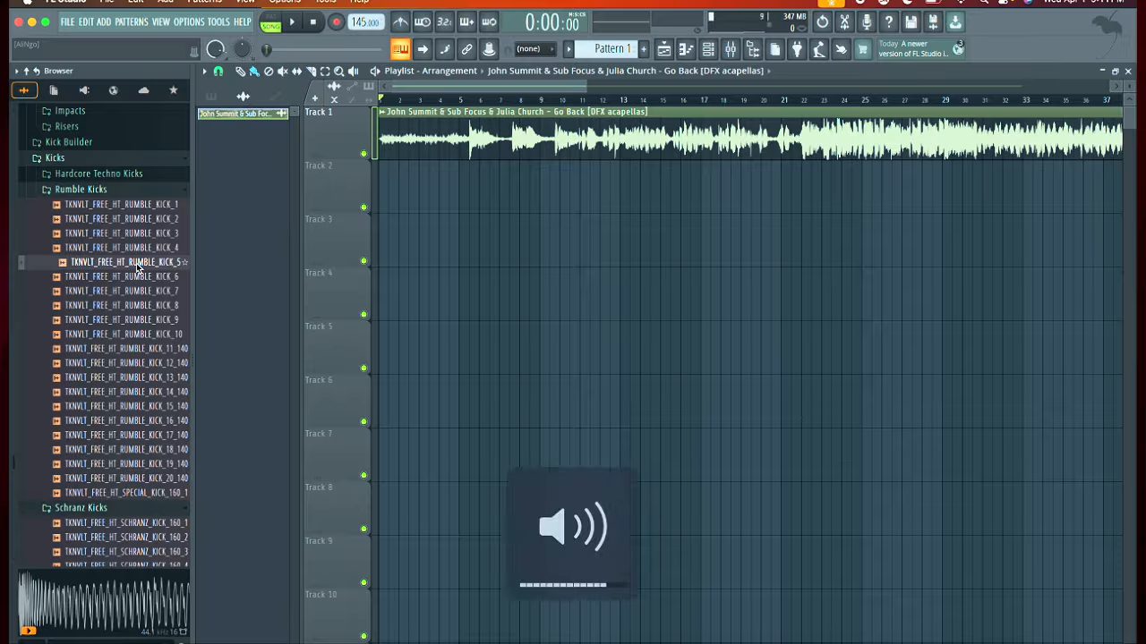
click(127, 334)
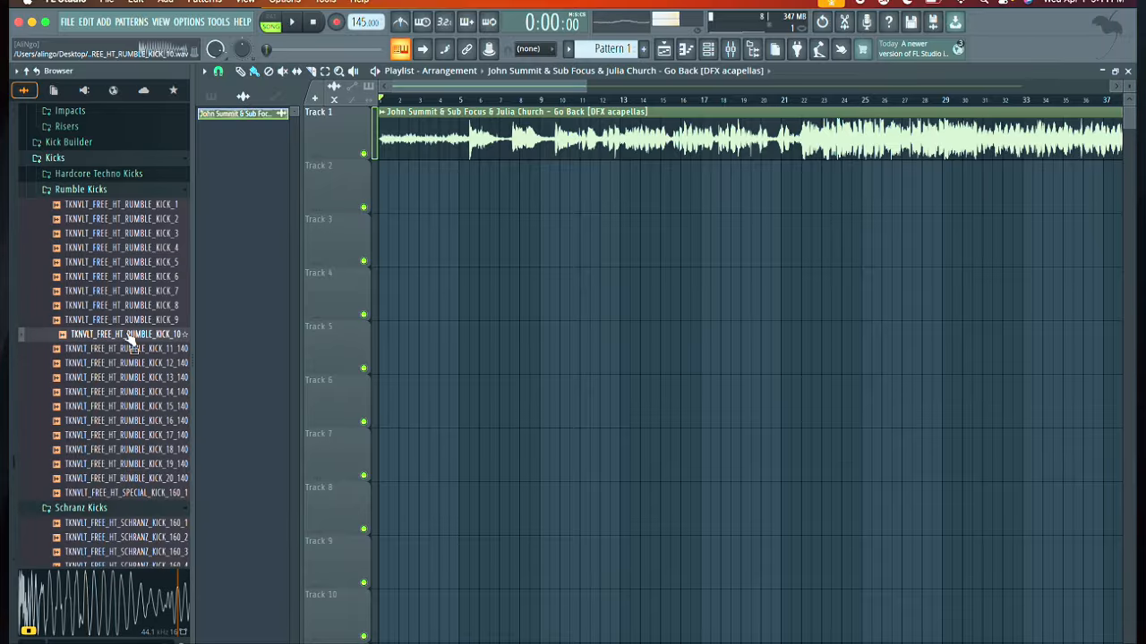
scroll(128, 365, down, 8)
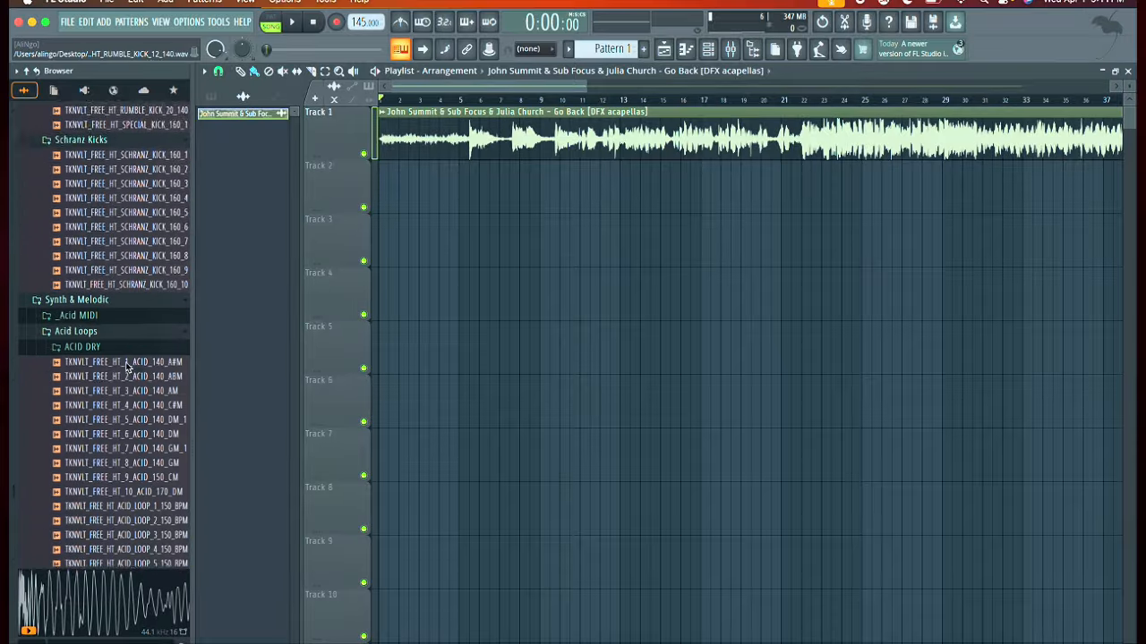
scroll(128, 365, up, 12)
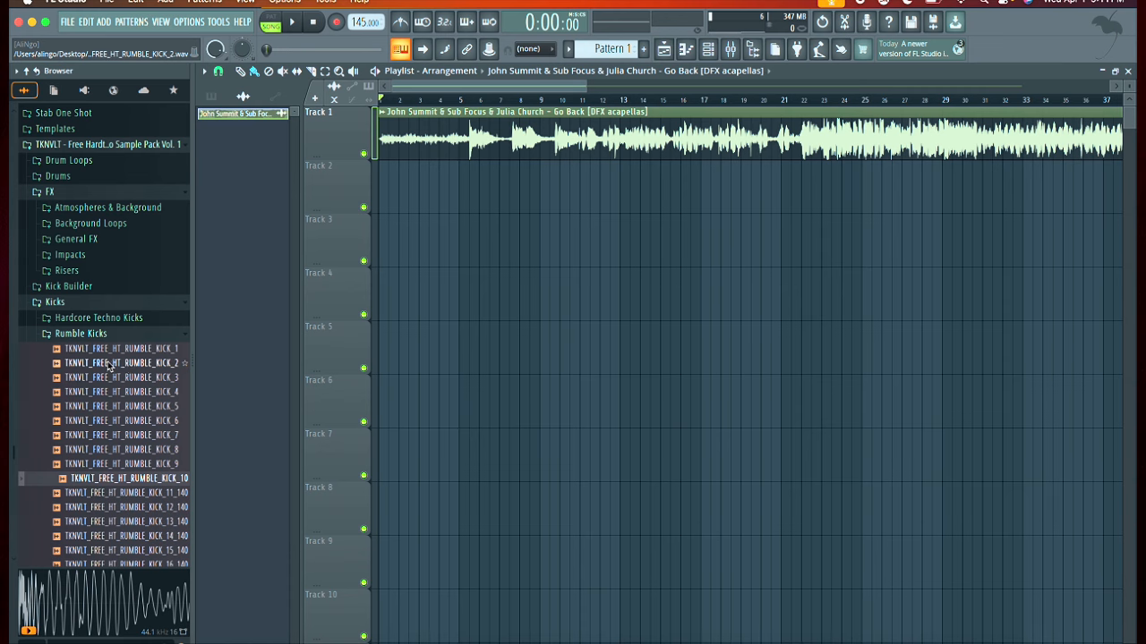
scroll(124, 367, up, 3)
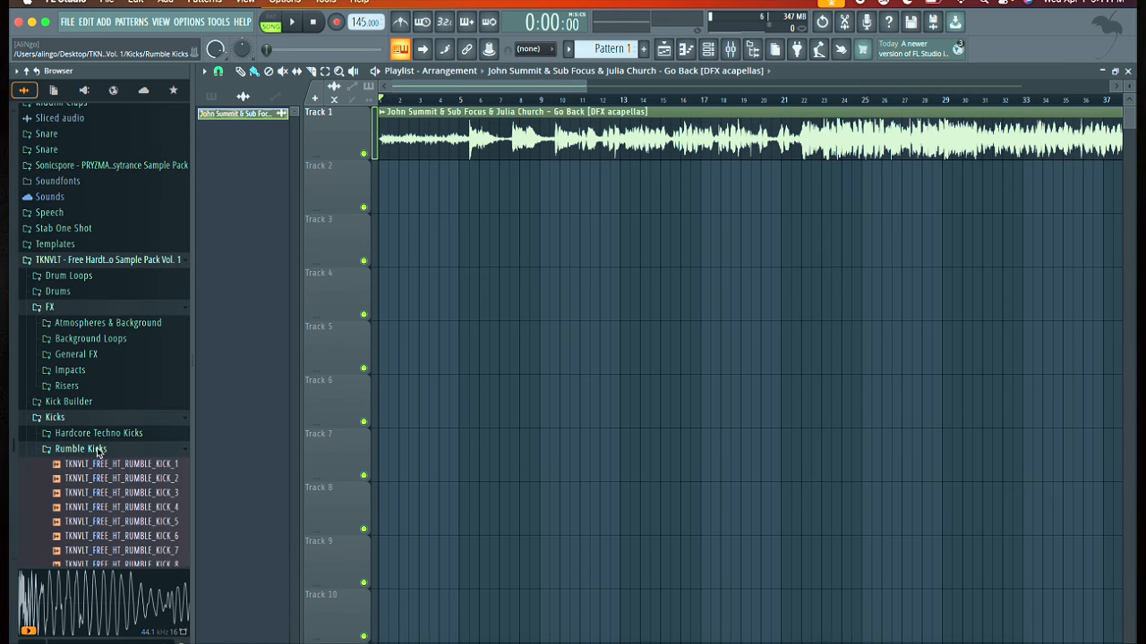
scroll(94, 461, down, 2)
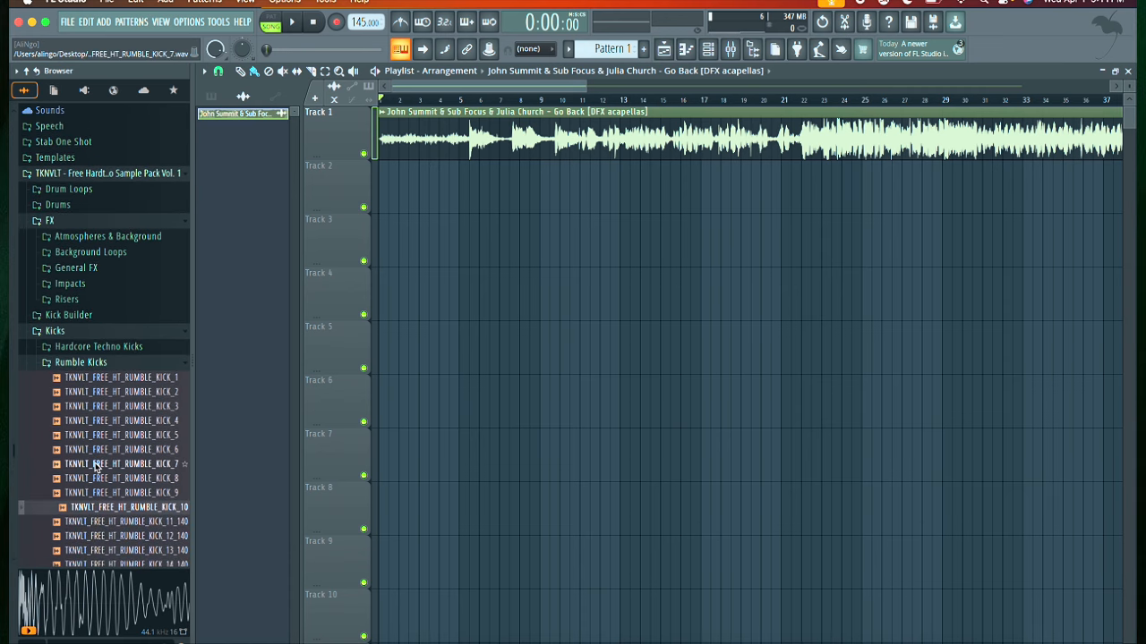
click(109, 422)
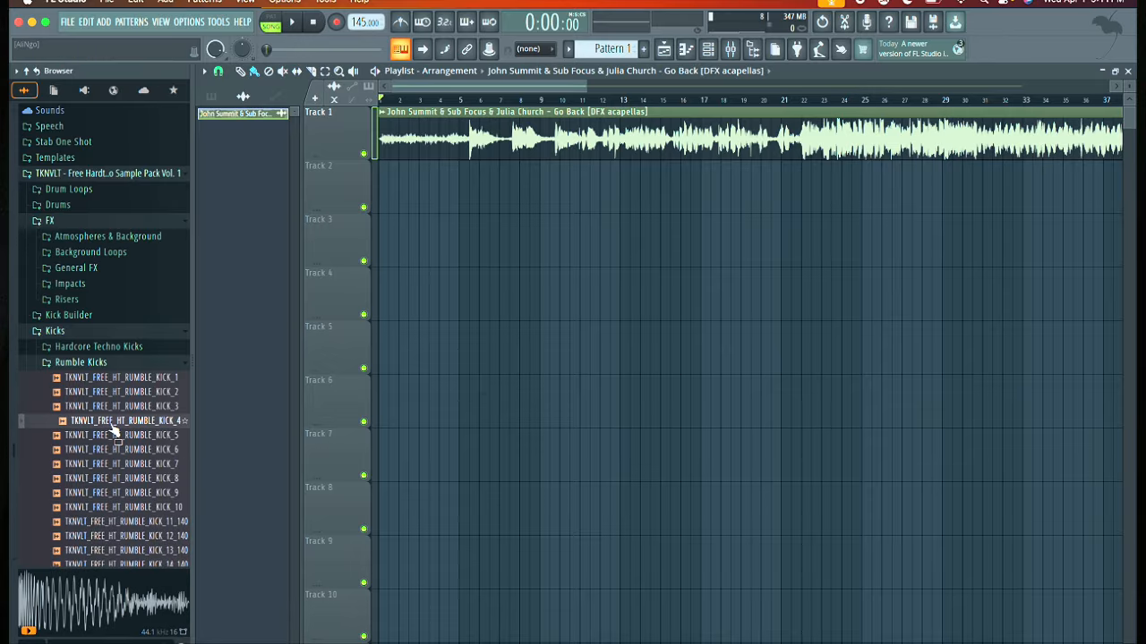
Step: Browse the sample library to the Ghosthack Risers & Uplifters folder and preview Ghosthack_BRE_Riser 01_F
scroll(115, 433, up, 20)
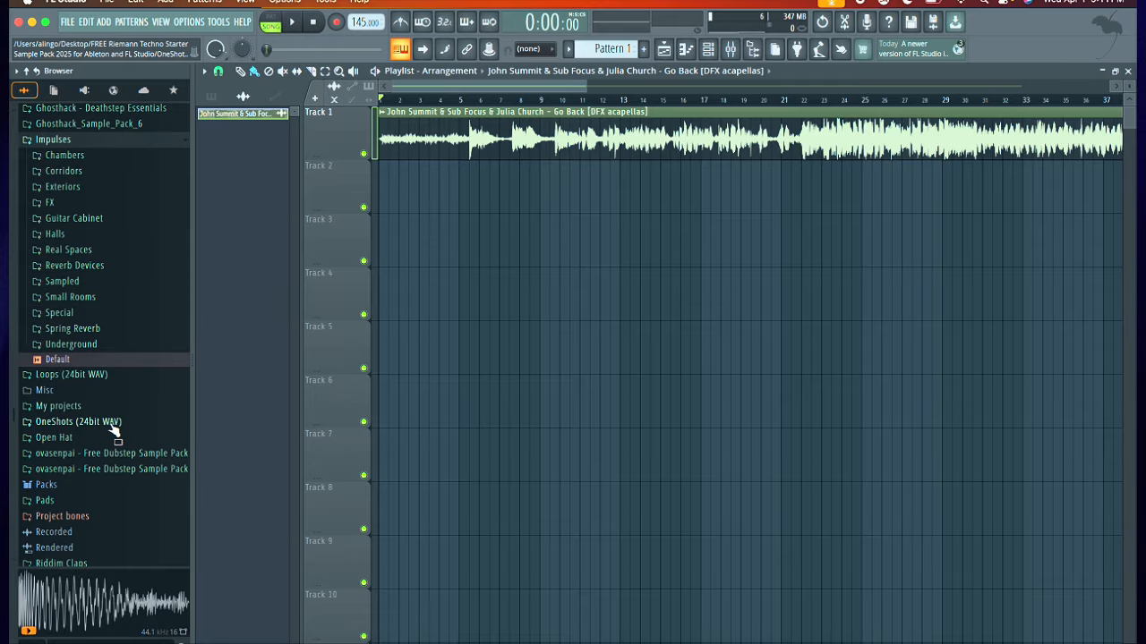
scroll(115, 432, up, 15)
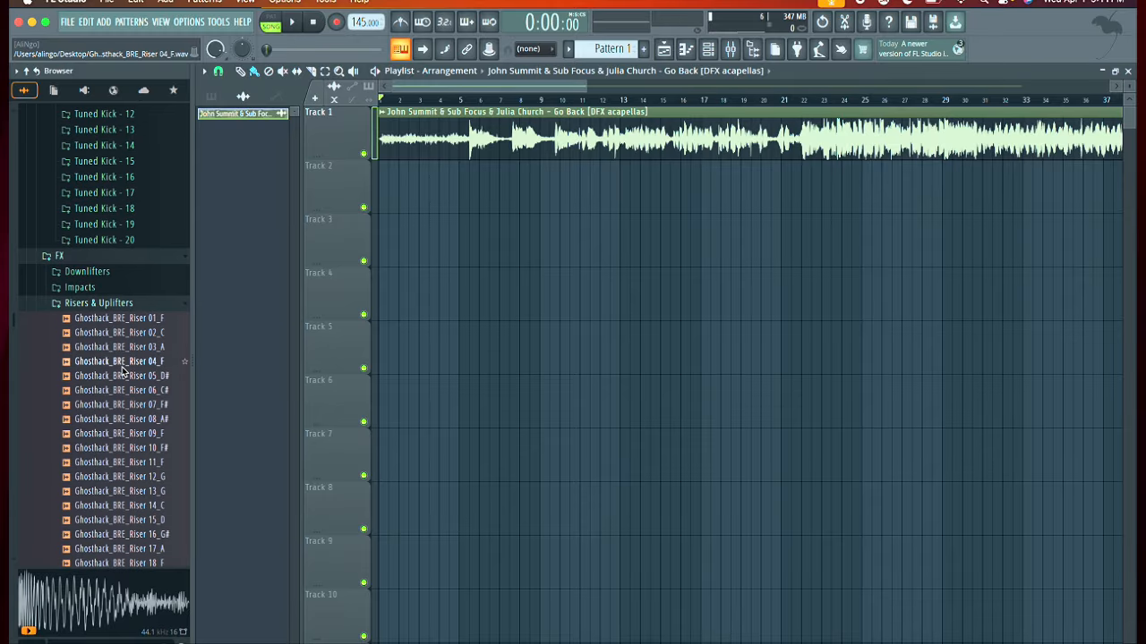
drag(123, 370, 127, 375)
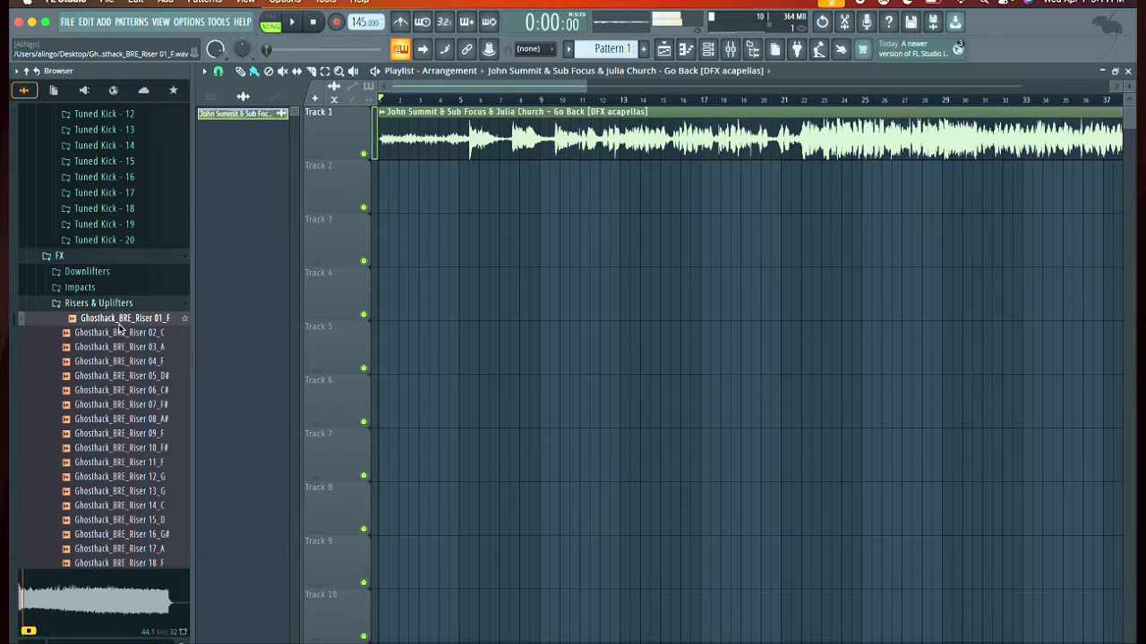
click(94, 224)
click(101, 256)
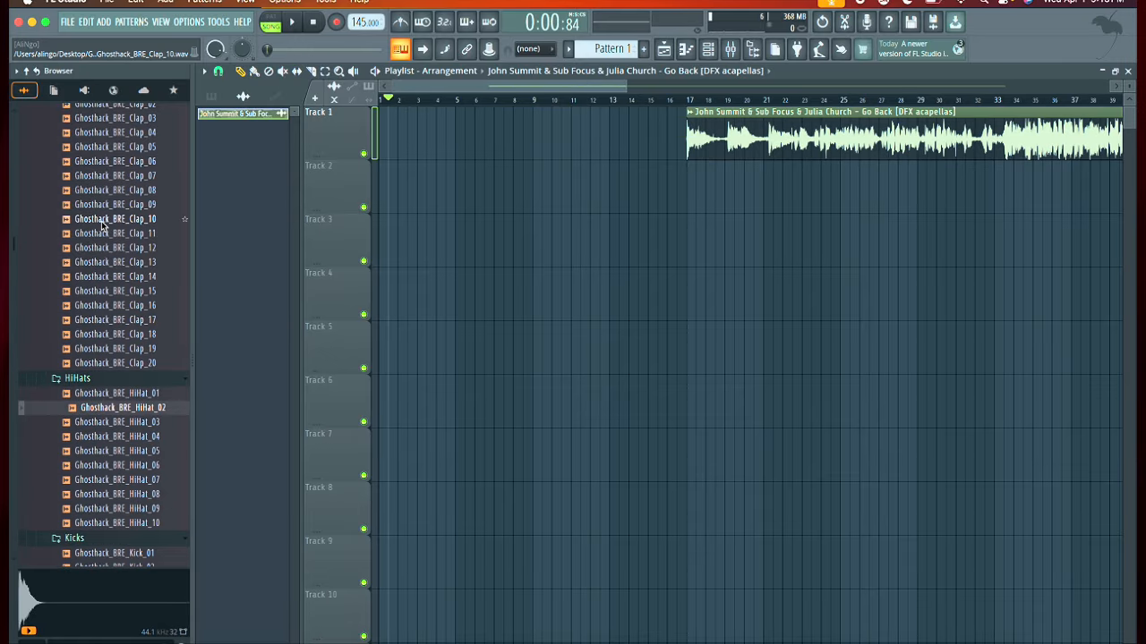
Step: Preview the Ghosthack_BRE_Clap_15 sample and place it on Track 2 at the start of bar 1
click(117, 292)
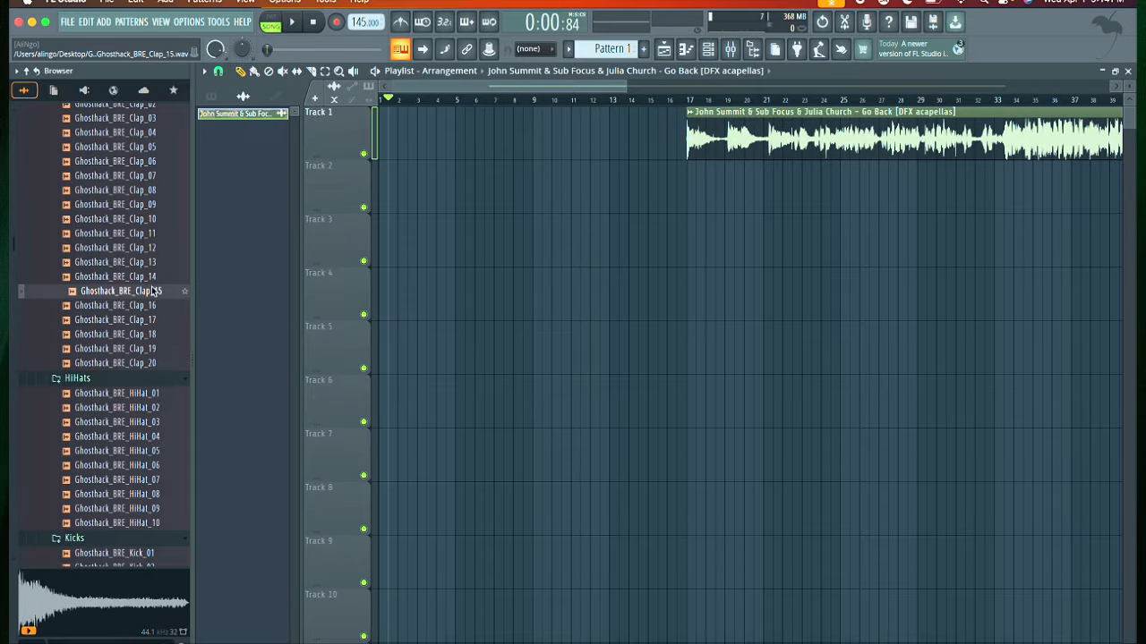
drag(141, 298, 337, 209)
scroll(392, 194, up, 4)
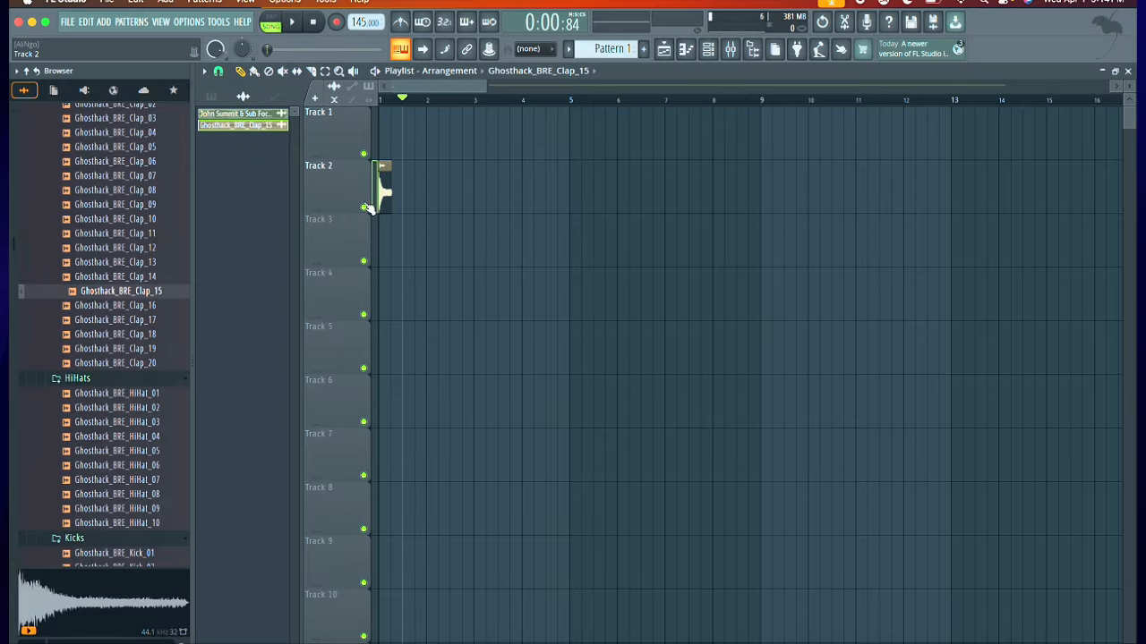
scroll(381, 192, up, 4)
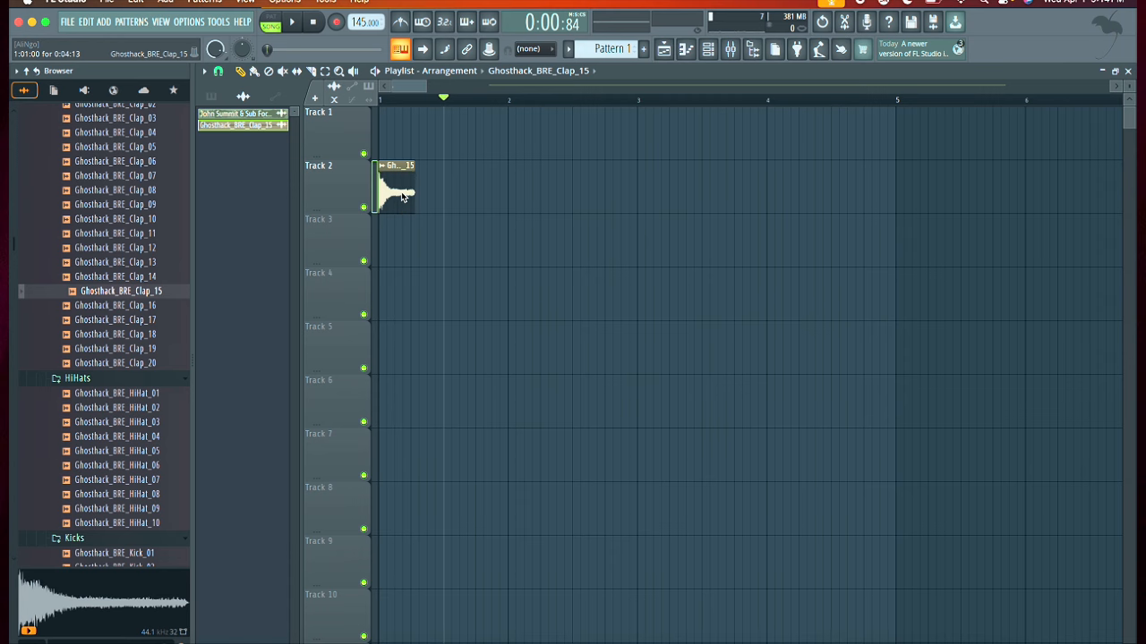
Step: Repeat the Ghosthack_BRE_Clap_15 clip on every beat along Track 2, from bar 1 into bar 12
double_click(398, 193)
click(557, 111)
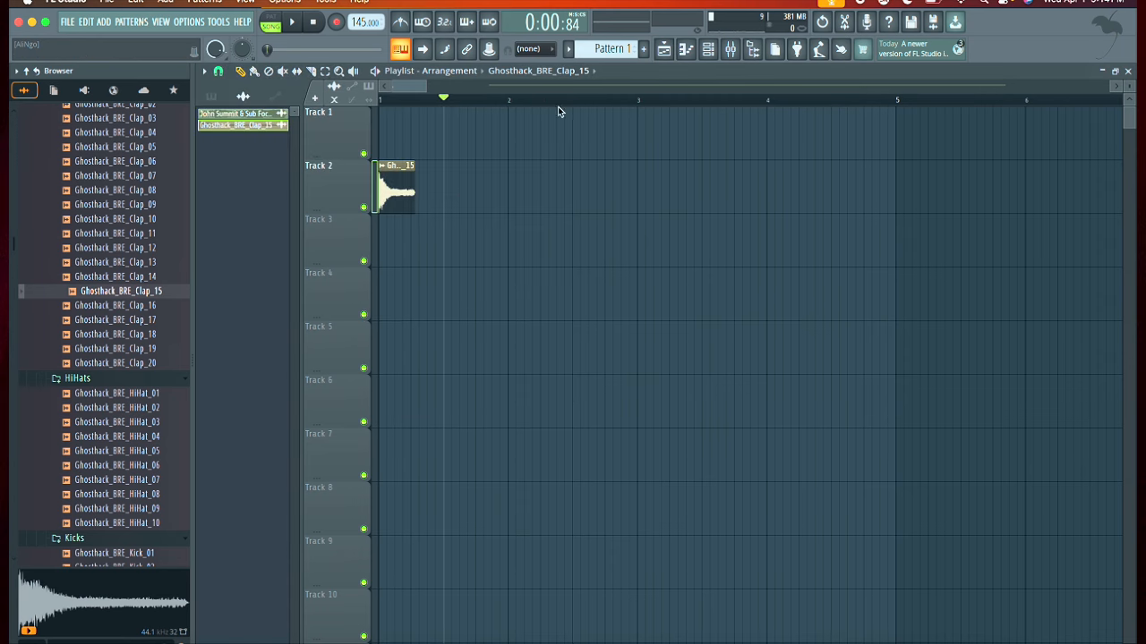
double_click(399, 193)
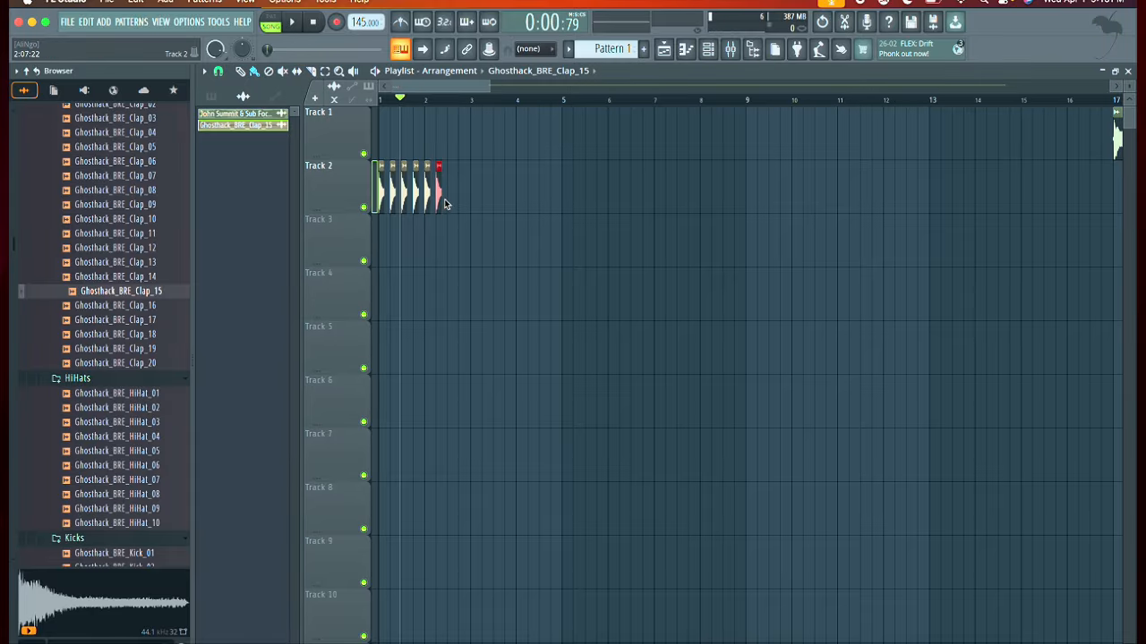
drag(450, 202, 901, 200)
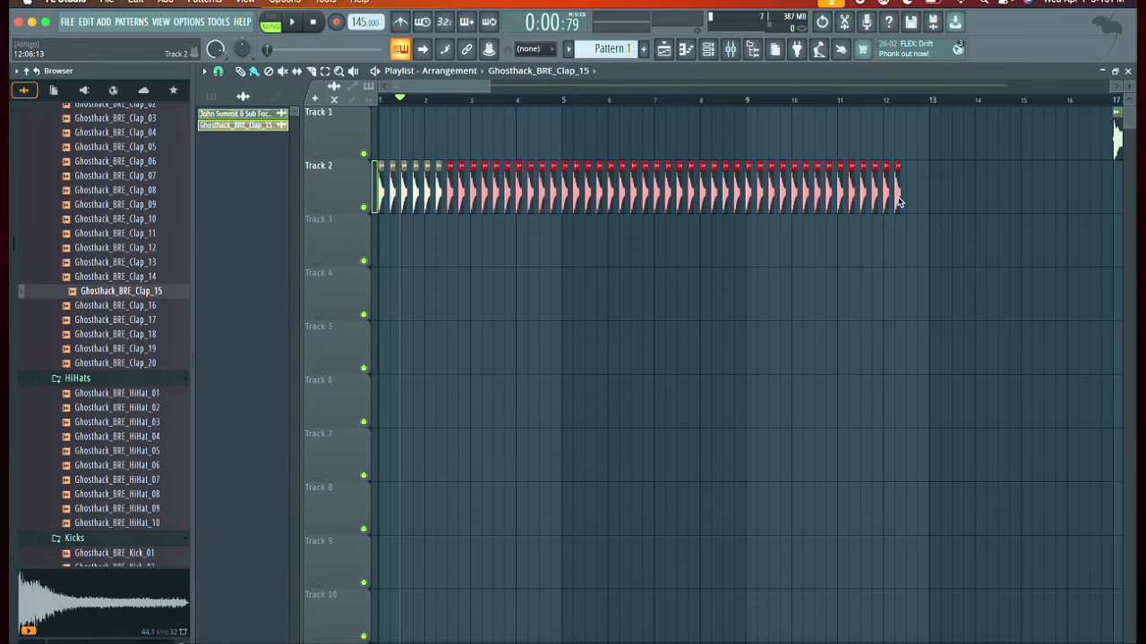
Step: Play back the repeated claps on Track 2, then stop and return to the start of the song
click(296, 22)
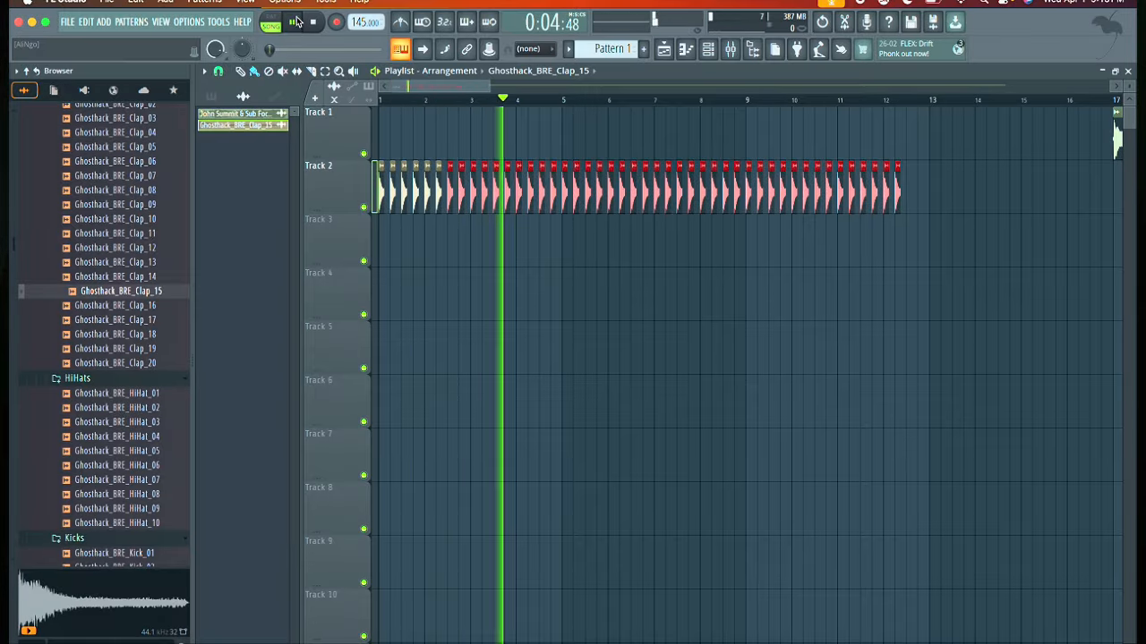
click(295, 24)
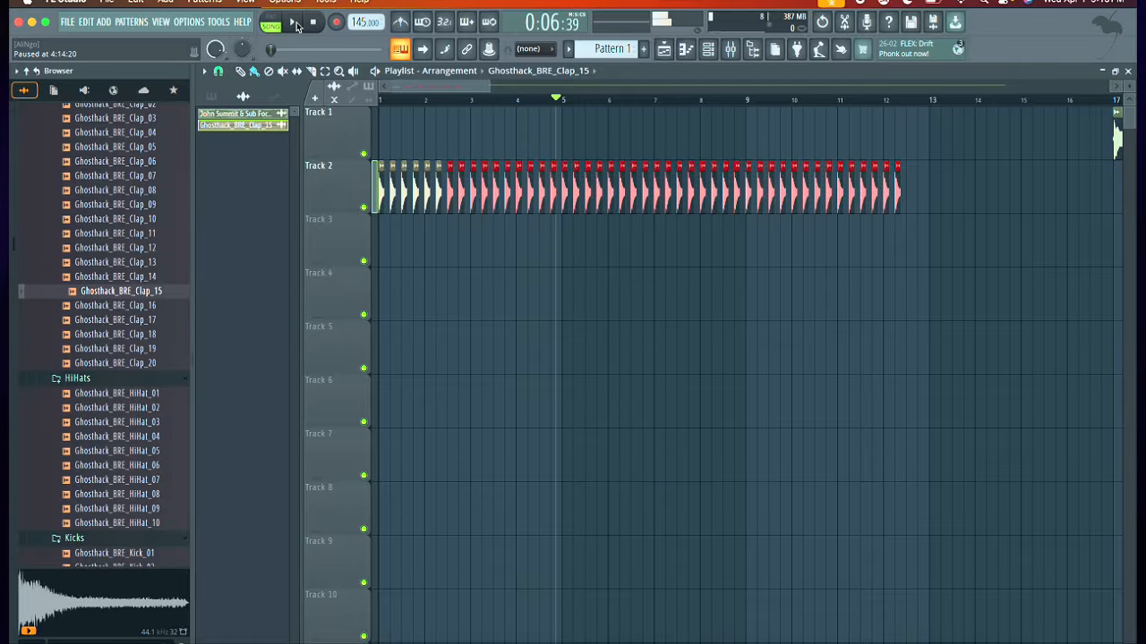
click(312, 21)
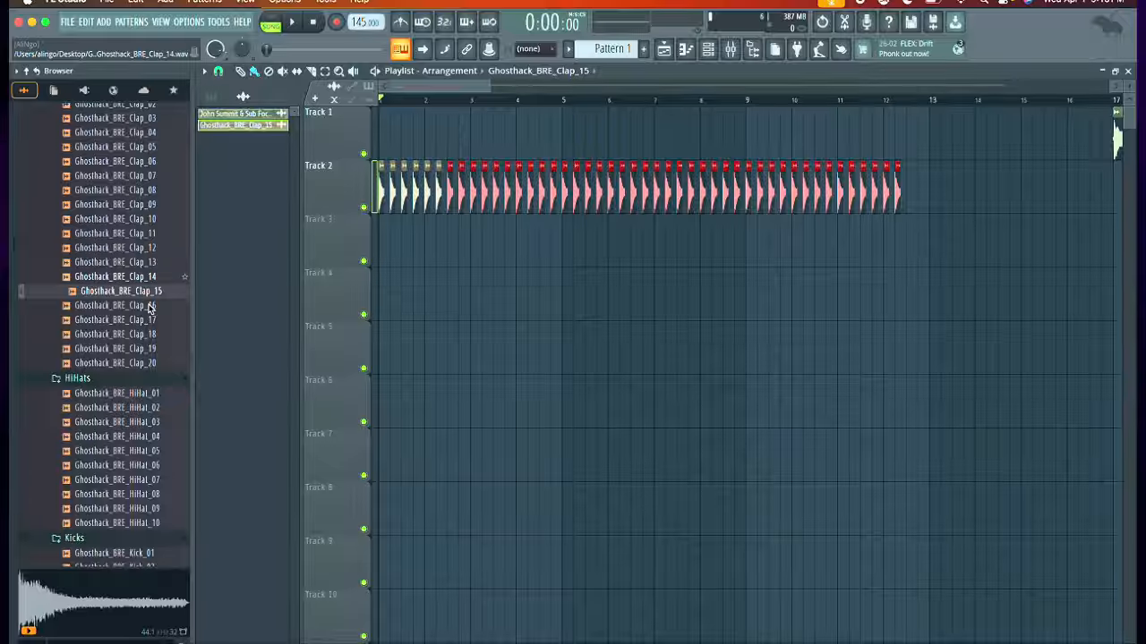
Step: Place the Ghosthack_BRE_HiHat_08 sample on Track 3, starting at the second beat of bar 1
scroll(125, 430, down, 5)
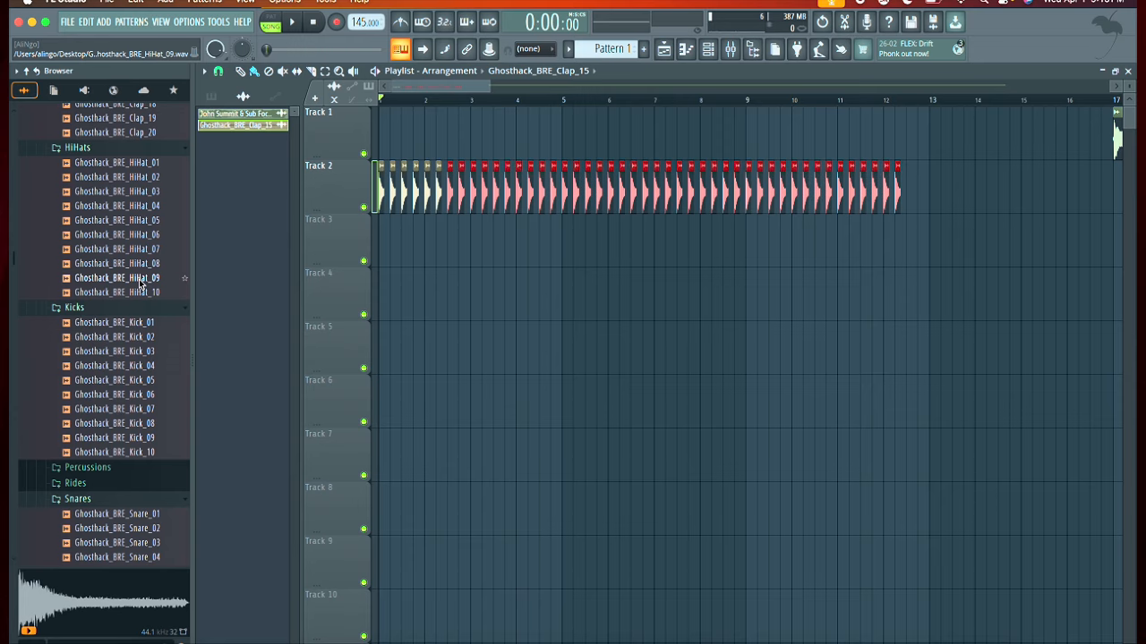
drag(126, 263, 391, 250)
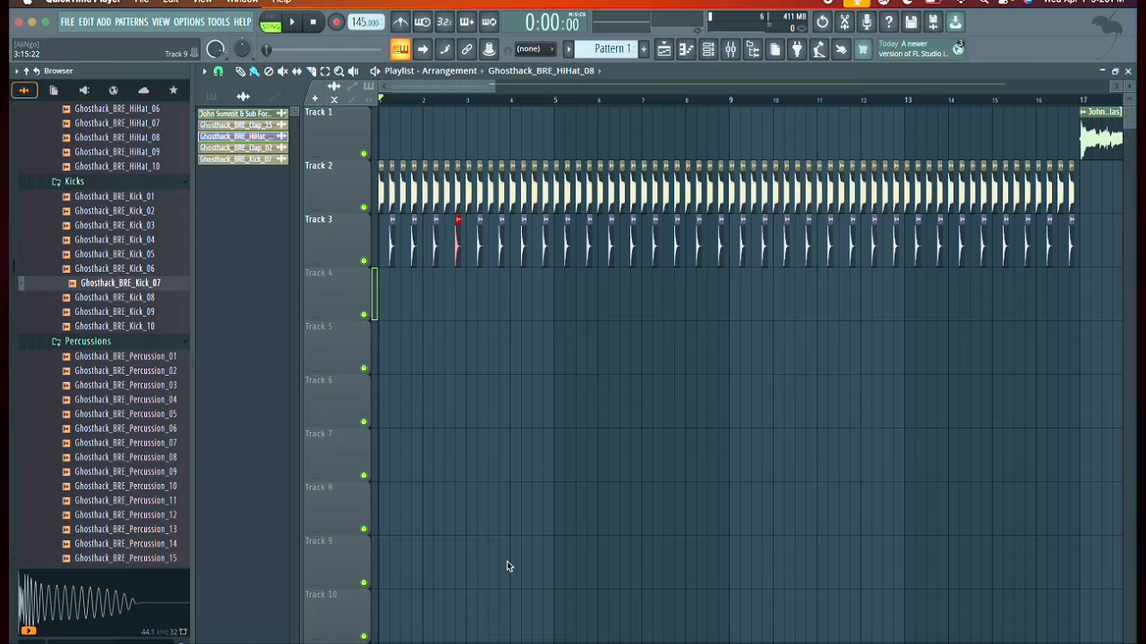
Step: Play the arrangement from the start to hear the Track 2 claps together with the Track 3 hi-hats
click(405, 192)
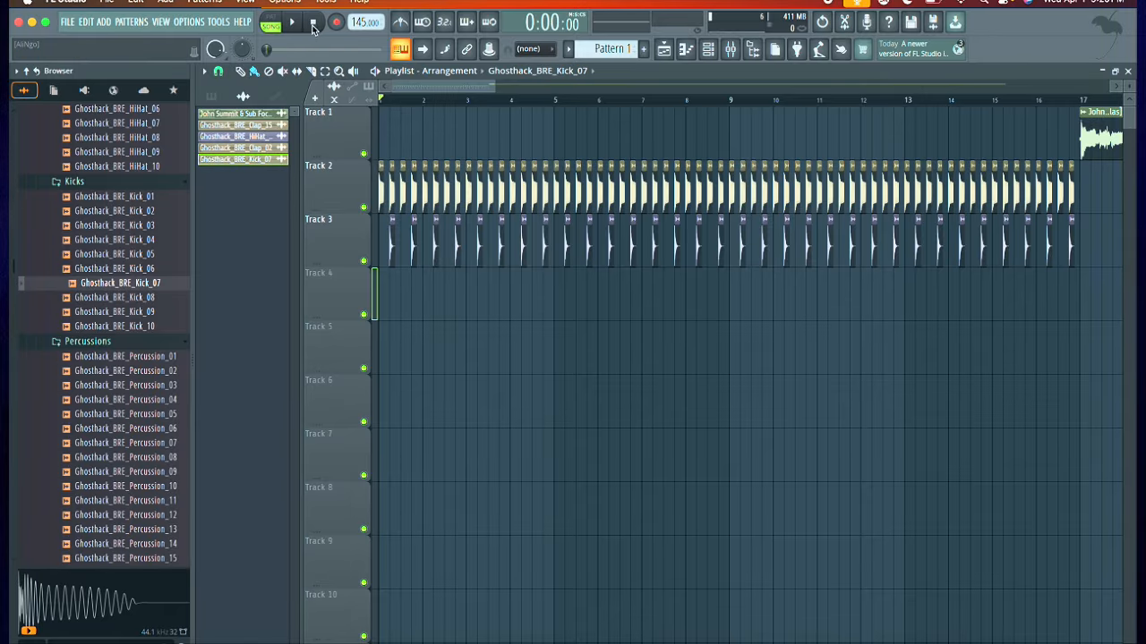
click(294, 25)
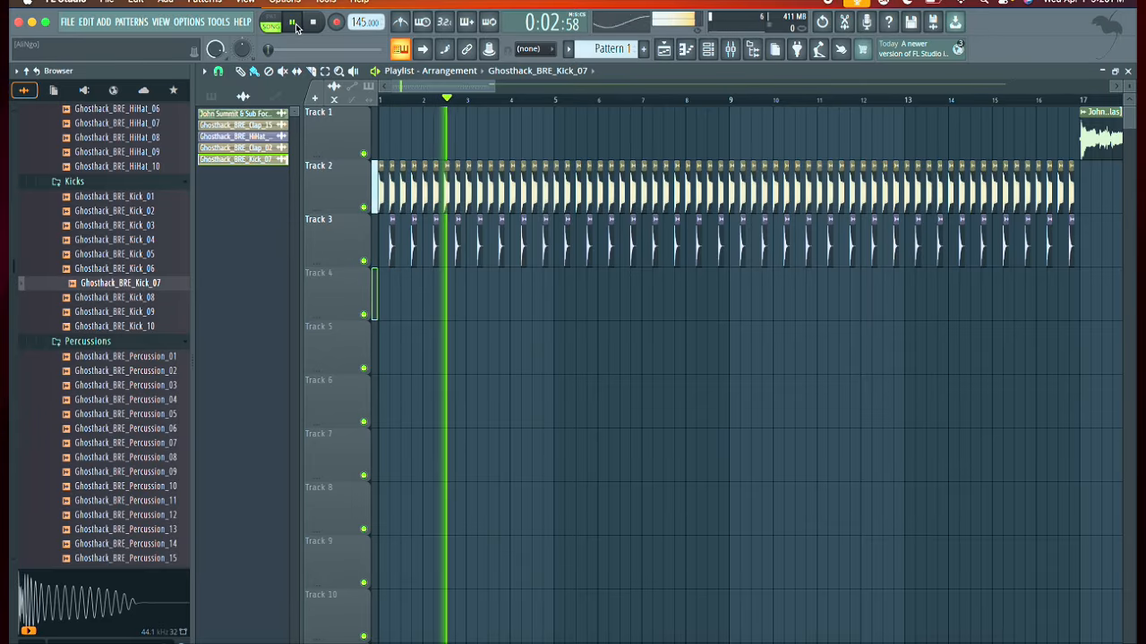
Step: Stop playback and rename Track 2 to Kick
click(315, 24)
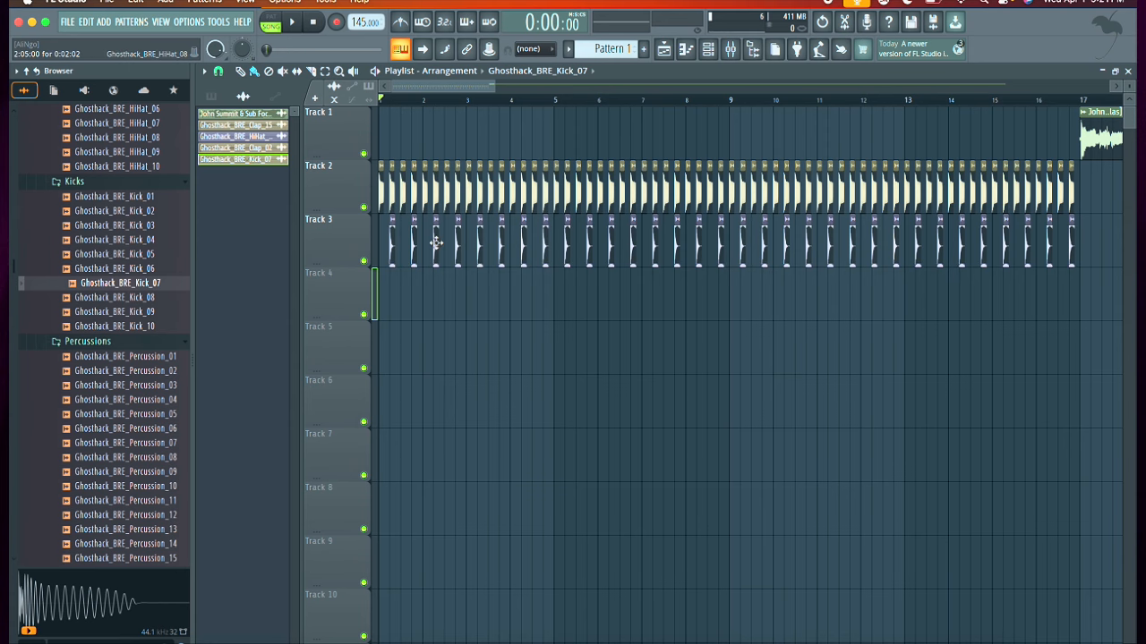
scroll(403, 223, up, 2)
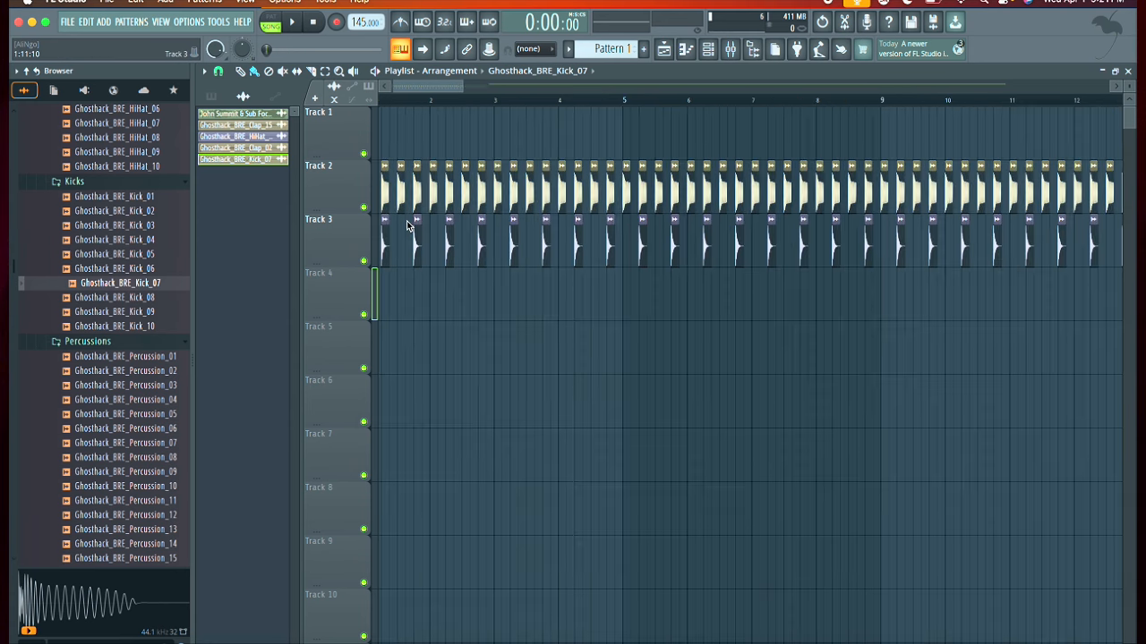
scroll(407, 225, left, 1)
click(336, 189)
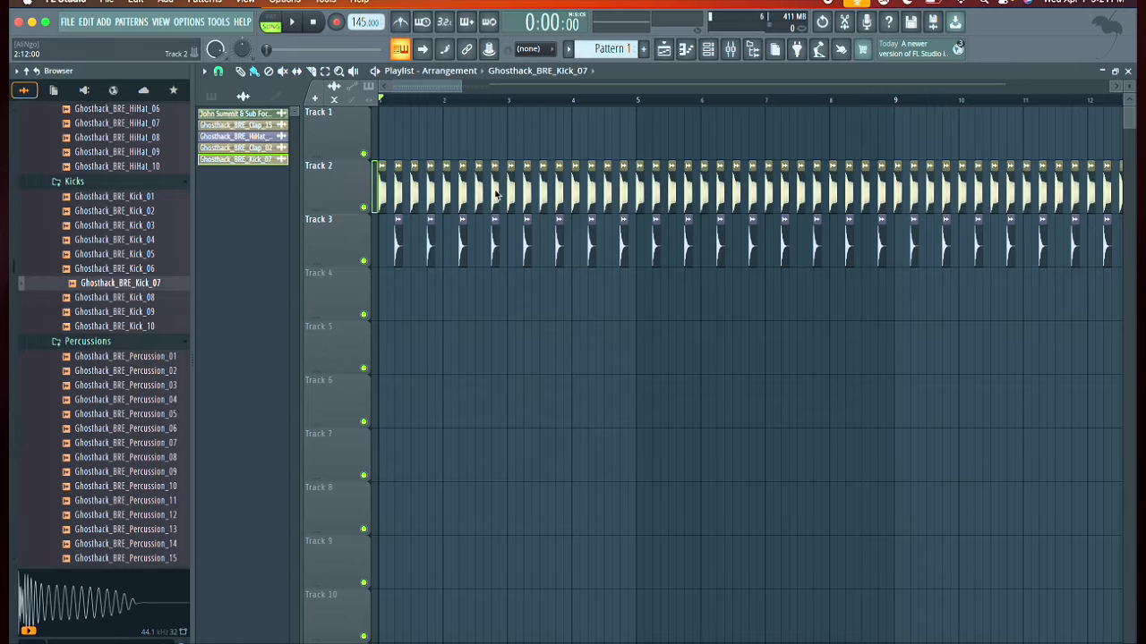
scroll(358, 190, up, 6)
scroll(358, 190, down, 3)
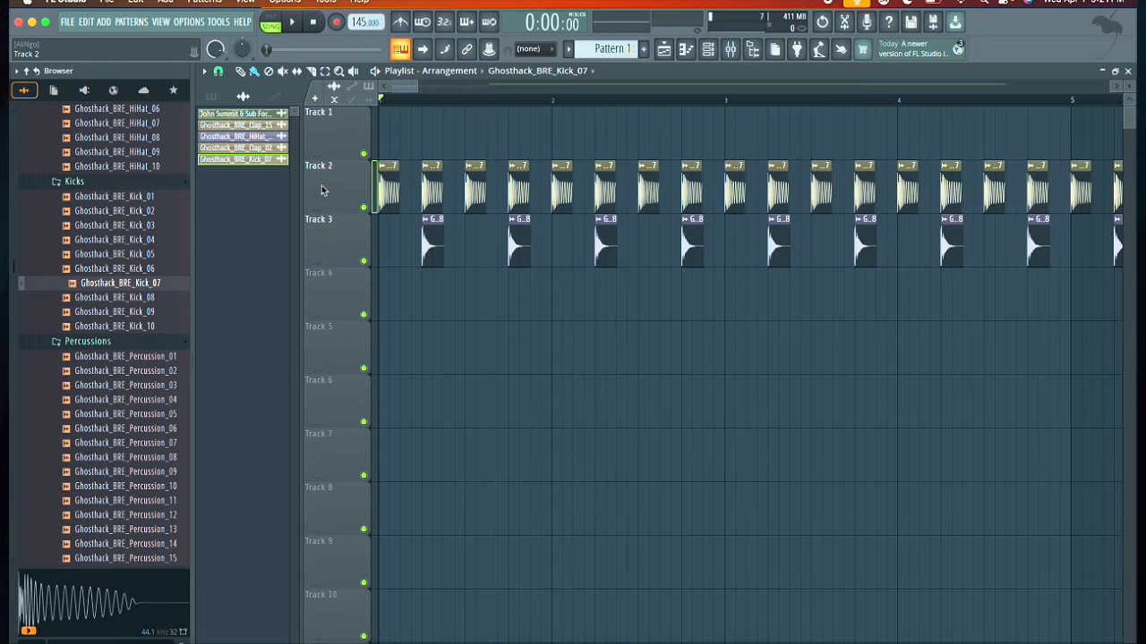
right_click(323, 189)
click(317, 191)
right_click(343, 189)
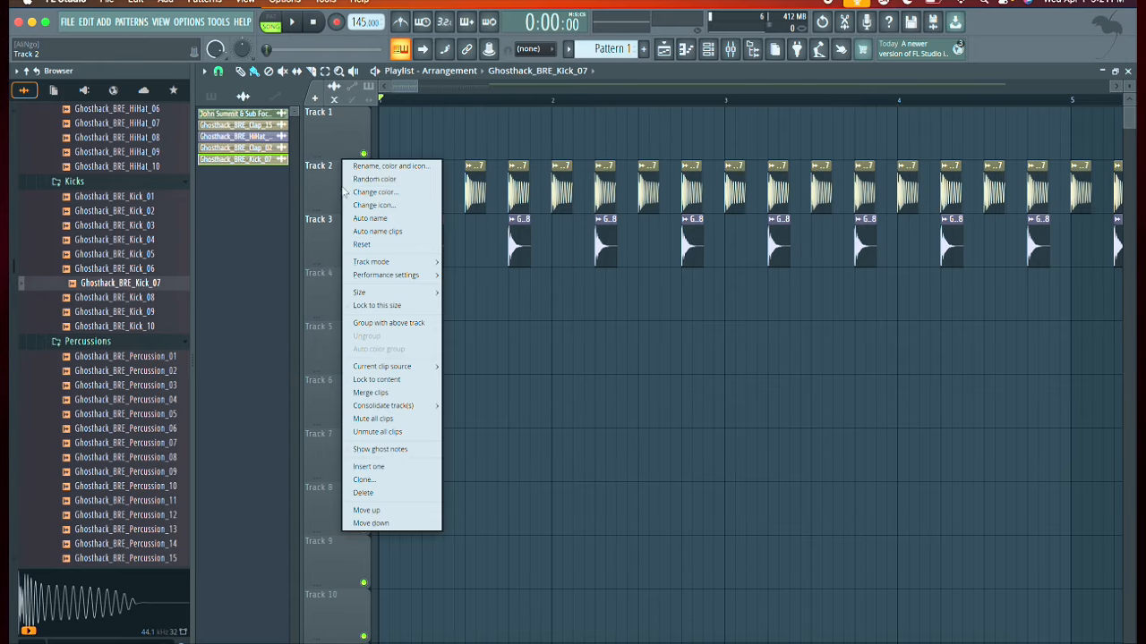
click(376, 166)
text(Kick)
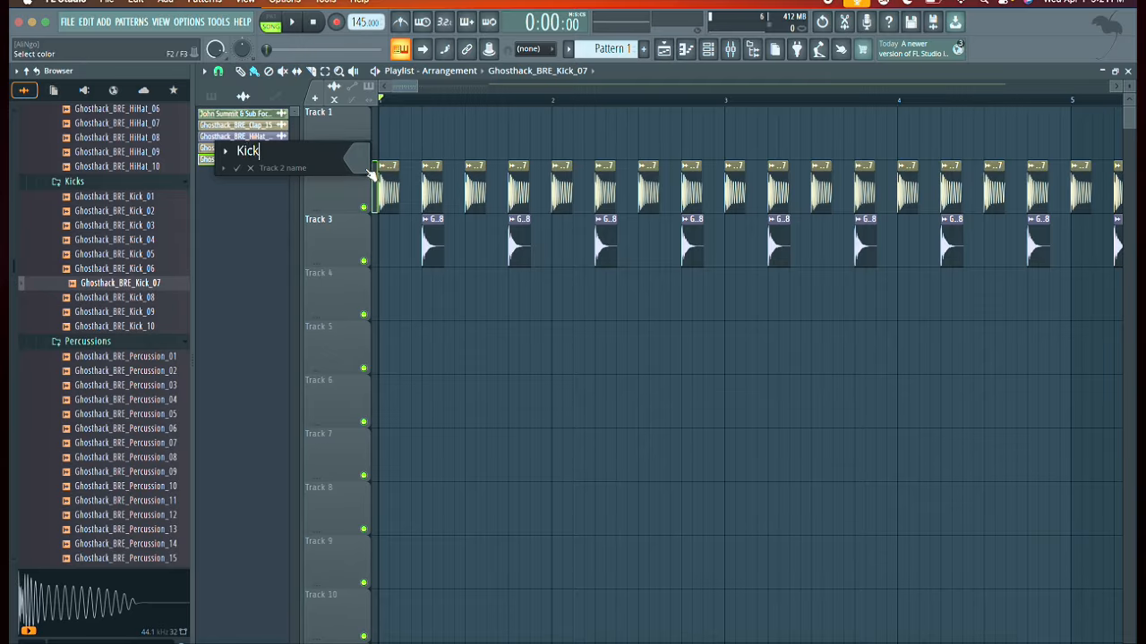
key(Return)
Step: Rename Track 3 to Cymbal
right_click(336, 251)
click(350, 222)
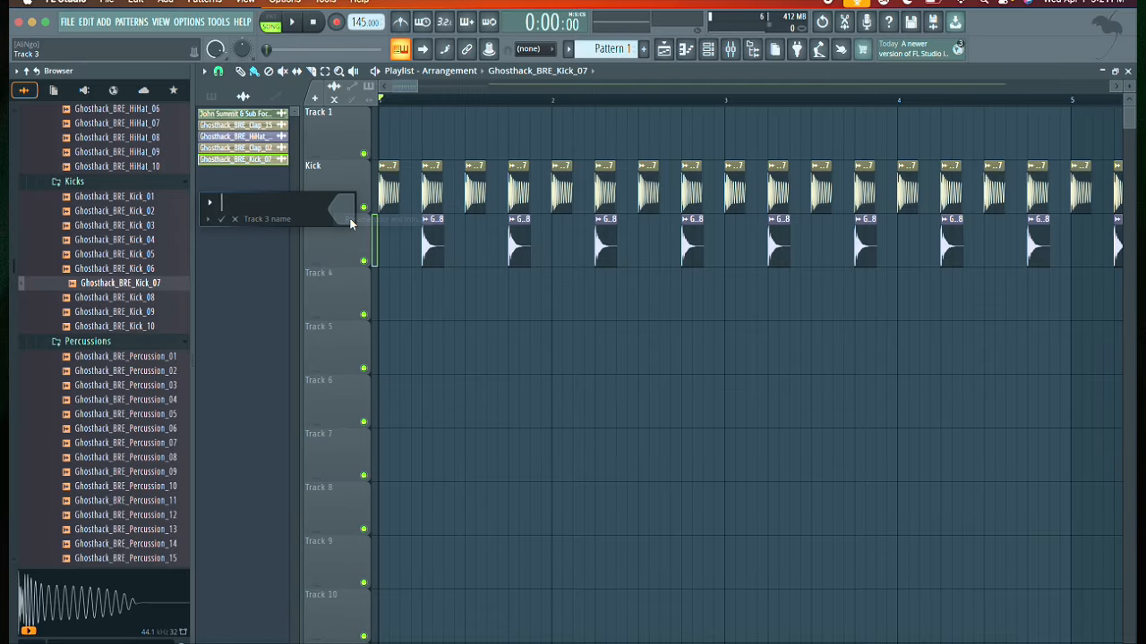
text(Cymbal)
key(Return)
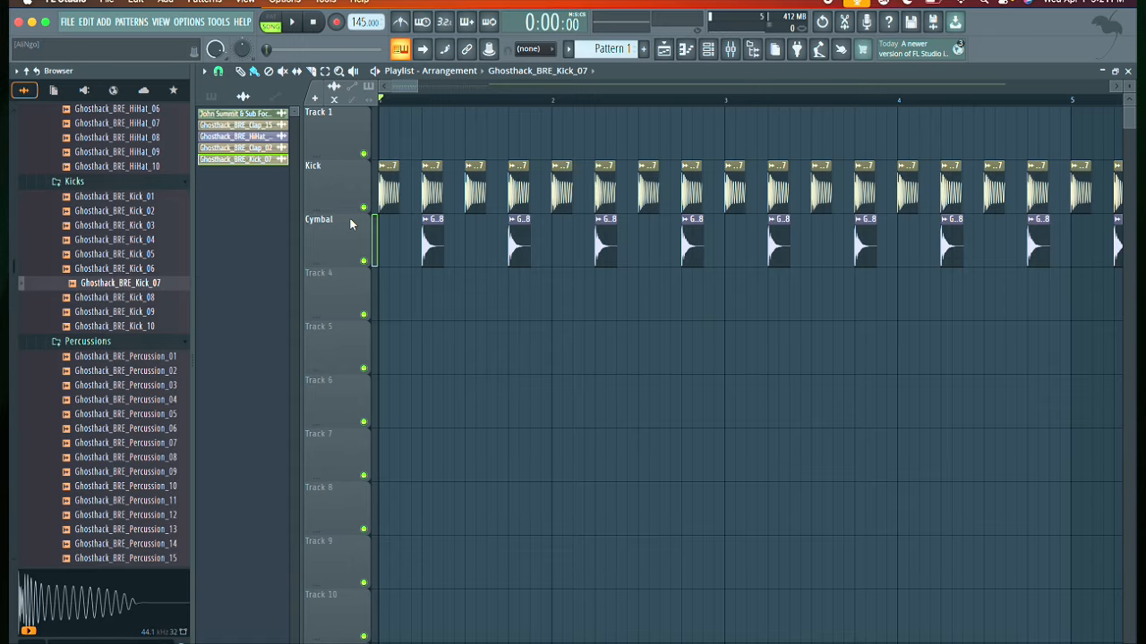
Step: Browse the one-shot samples to the Tuned Kick - 12 folder and audition its kicks
scroll(114, 399, down, 20)
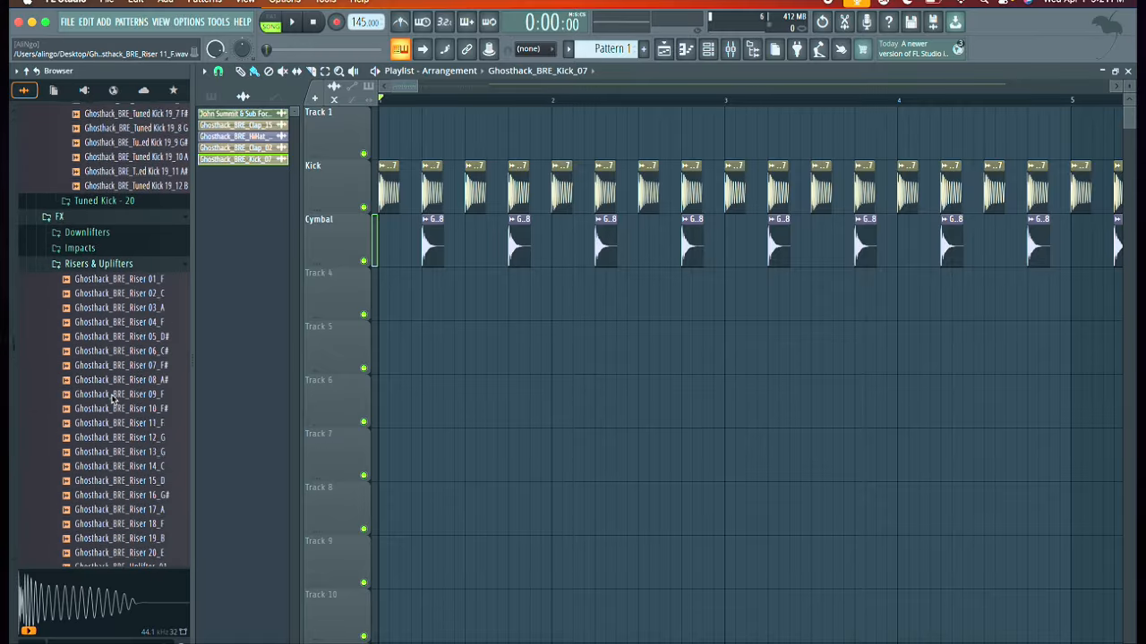
scroll(114, 402, up, 10)
scroll(115, 402, down, 4)
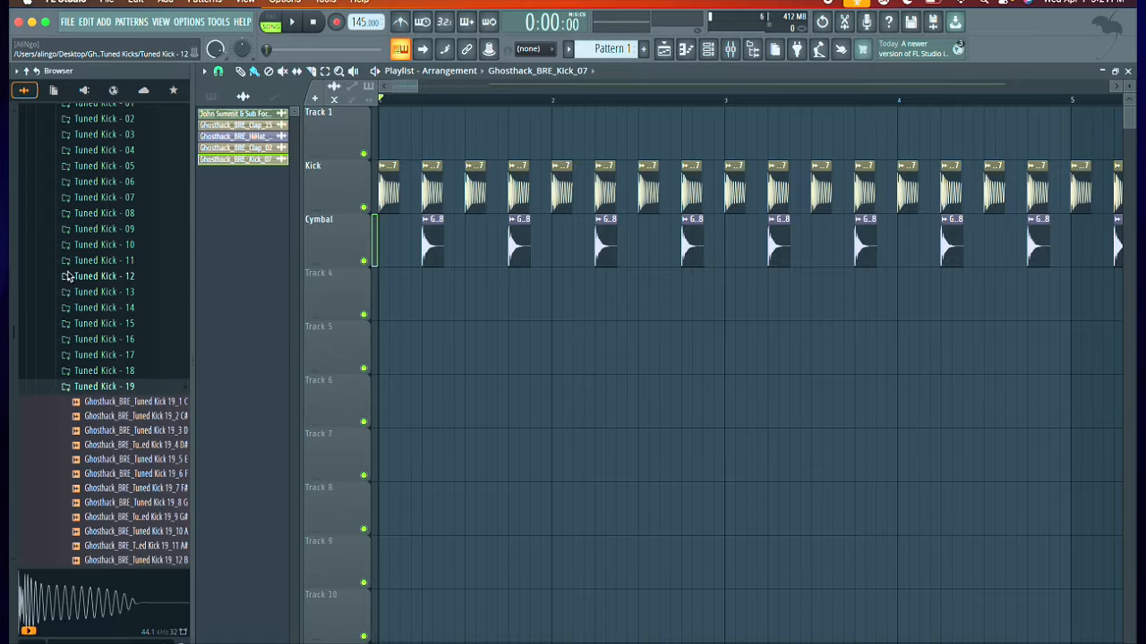
click(69, 277)
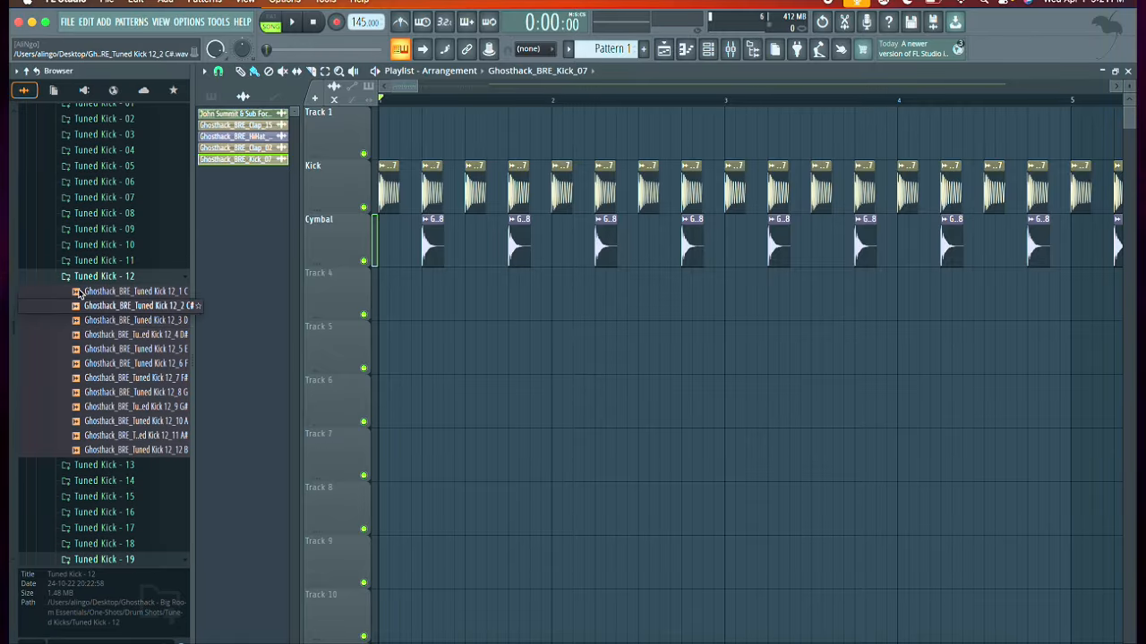
click(121, 351)
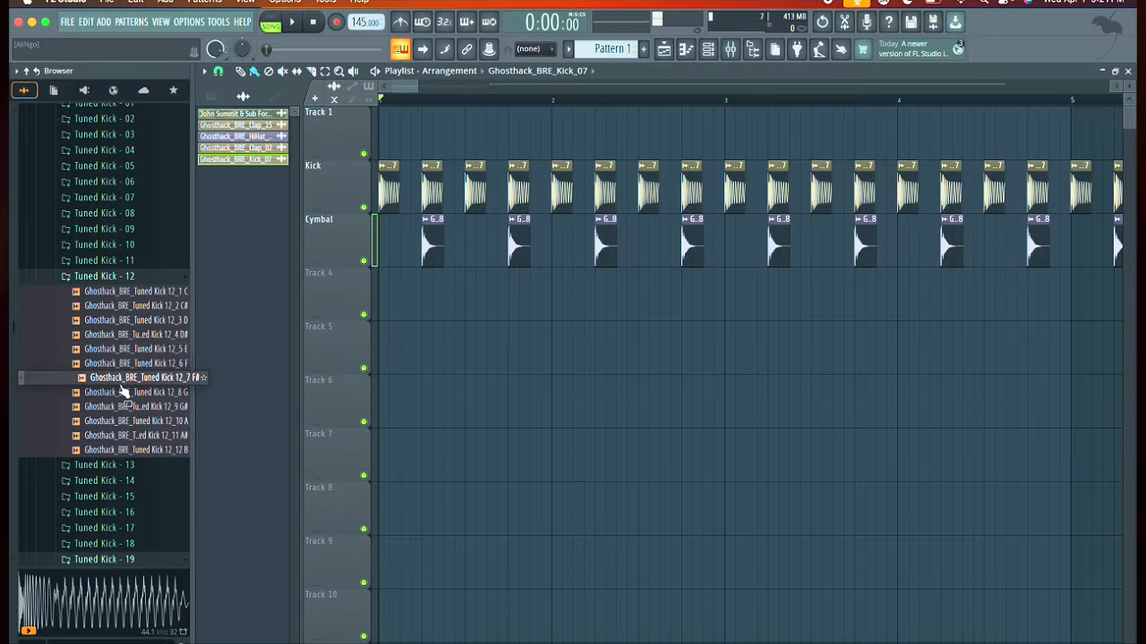
Step: Place several Ghosthack_BRE_Tuned Kick 12_7 F# clips on Track 4 across bars 1 and 2, playing them back with the kick and cymbal
drag(119, 386, 406, 300)
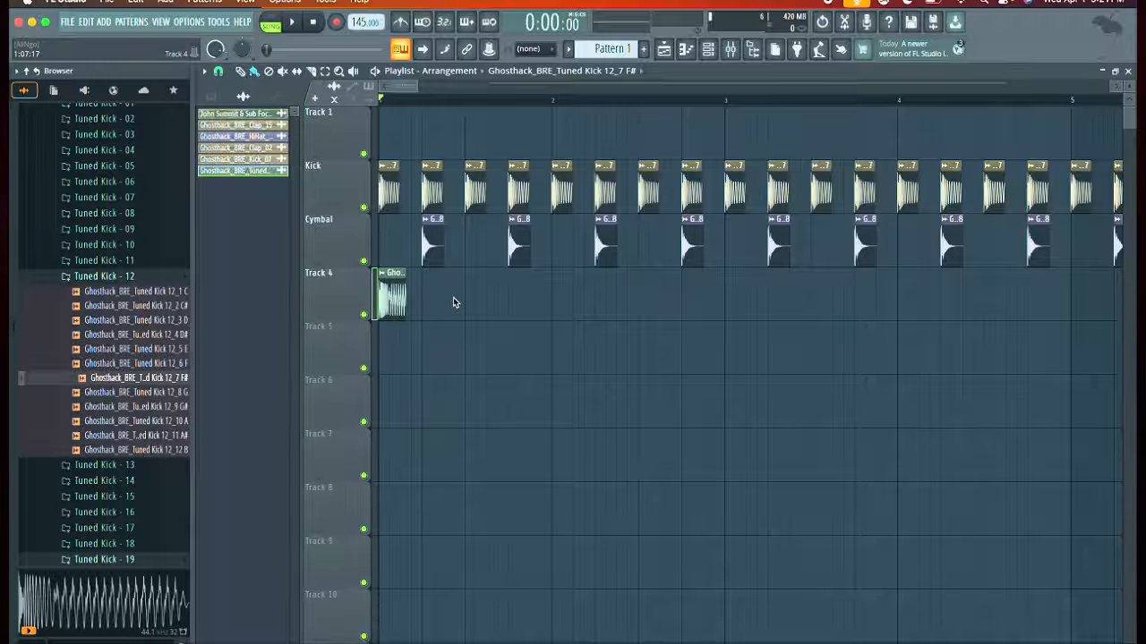
click(550, 301)
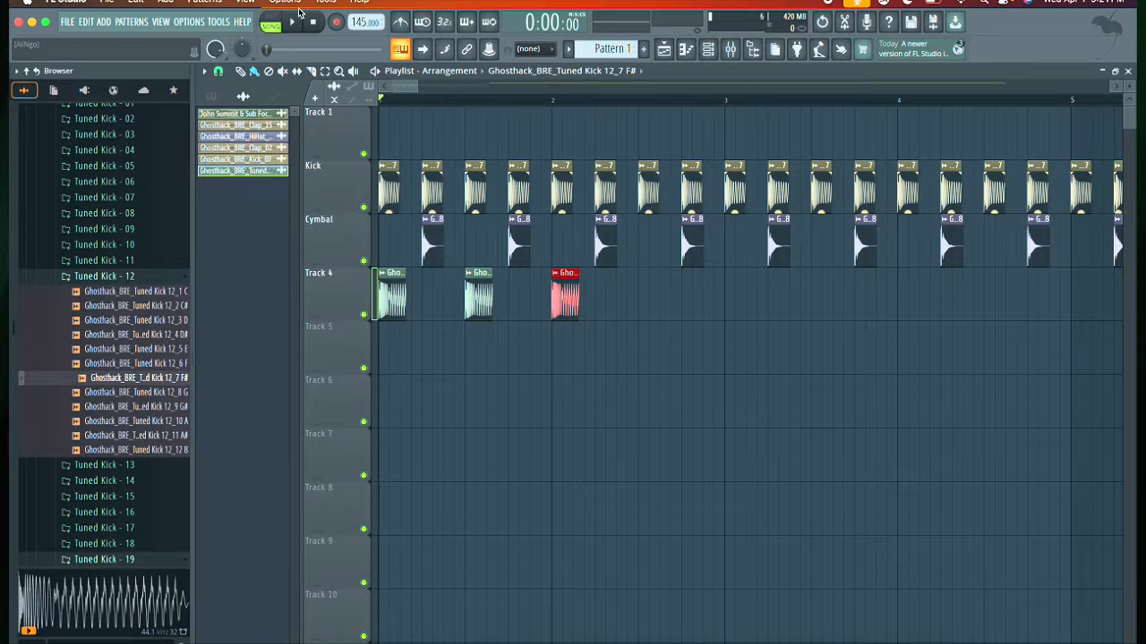
click(293, 23)
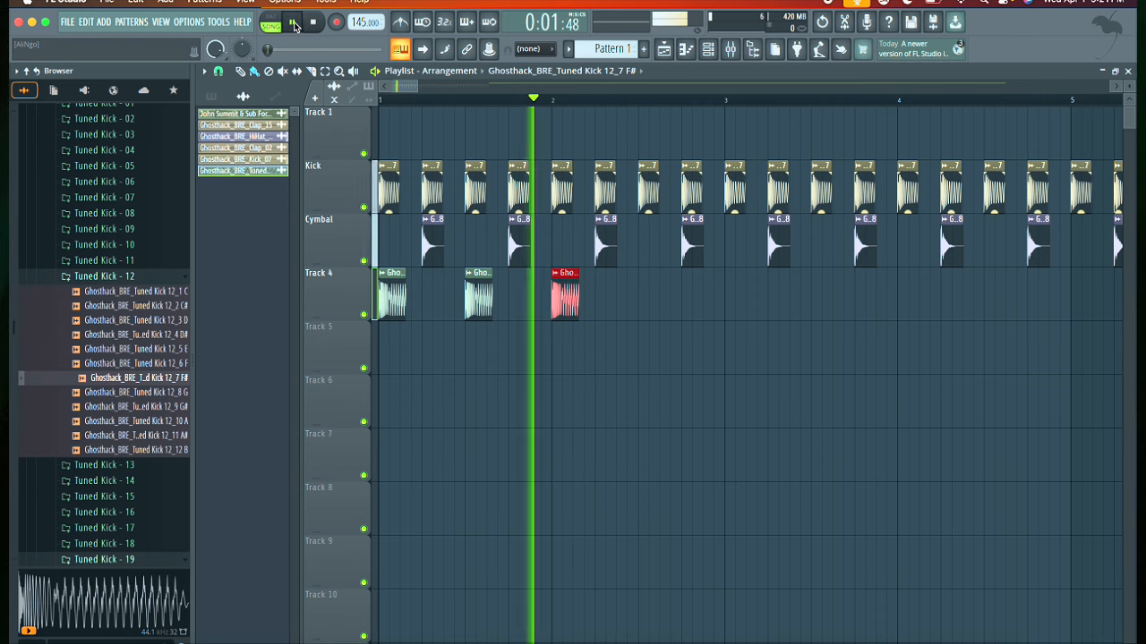
click(293, 24)
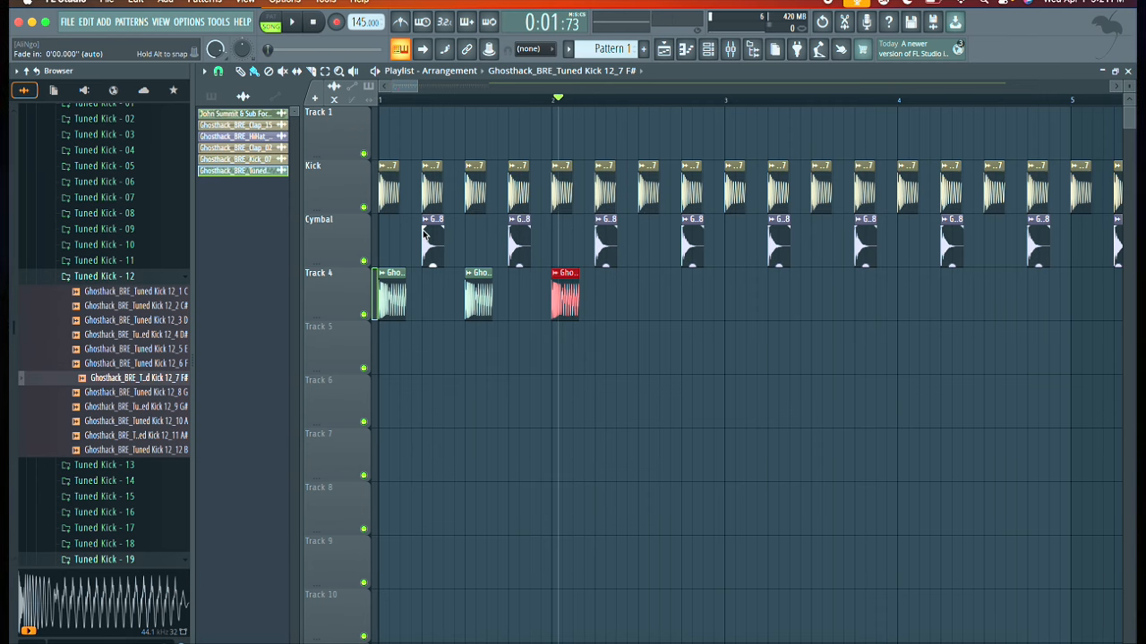
click(594, 296)
click(532, 296)
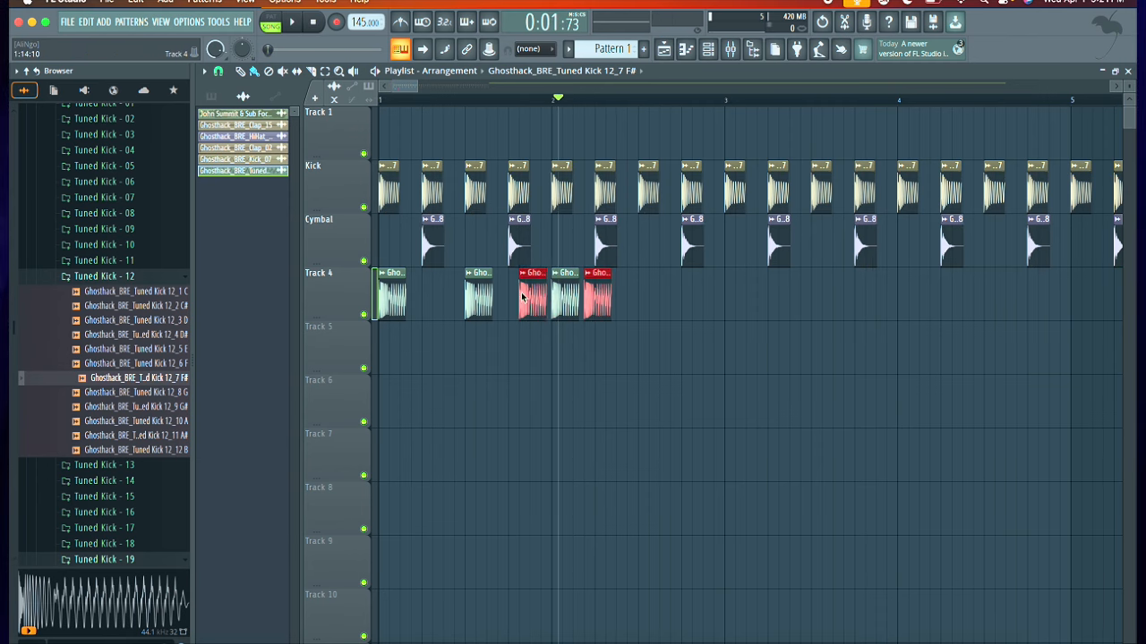
Step: Delete all the tuned kick clips from Track 4
right_click(598, 298)
right_click(566, 298)
right_click(532, 299)
right_click(478, 302)
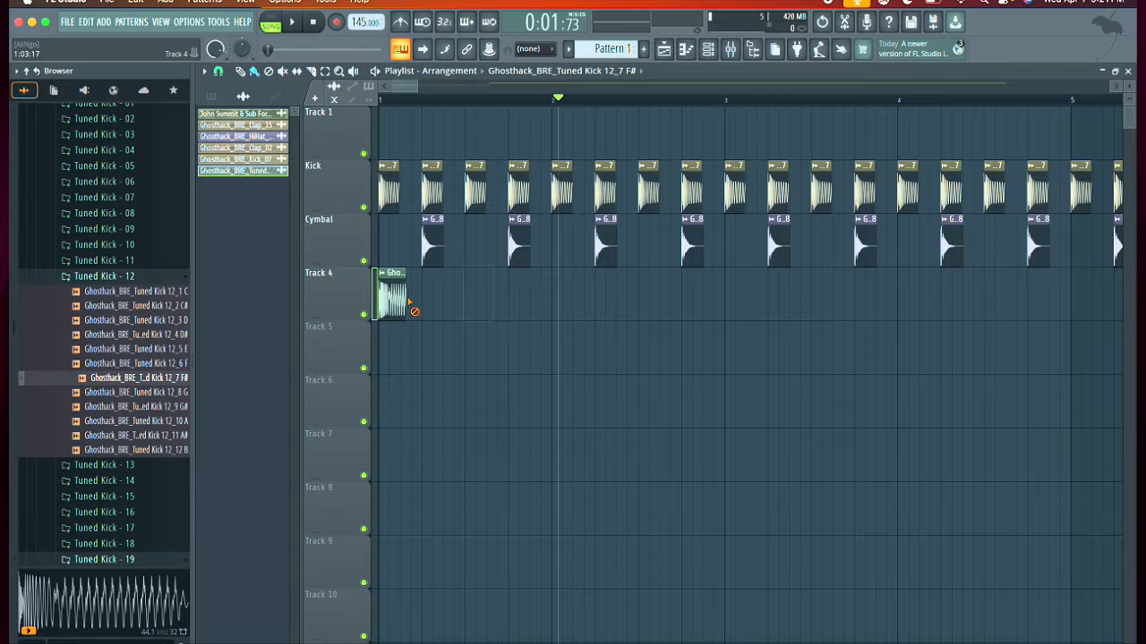
right_click(394, 305)
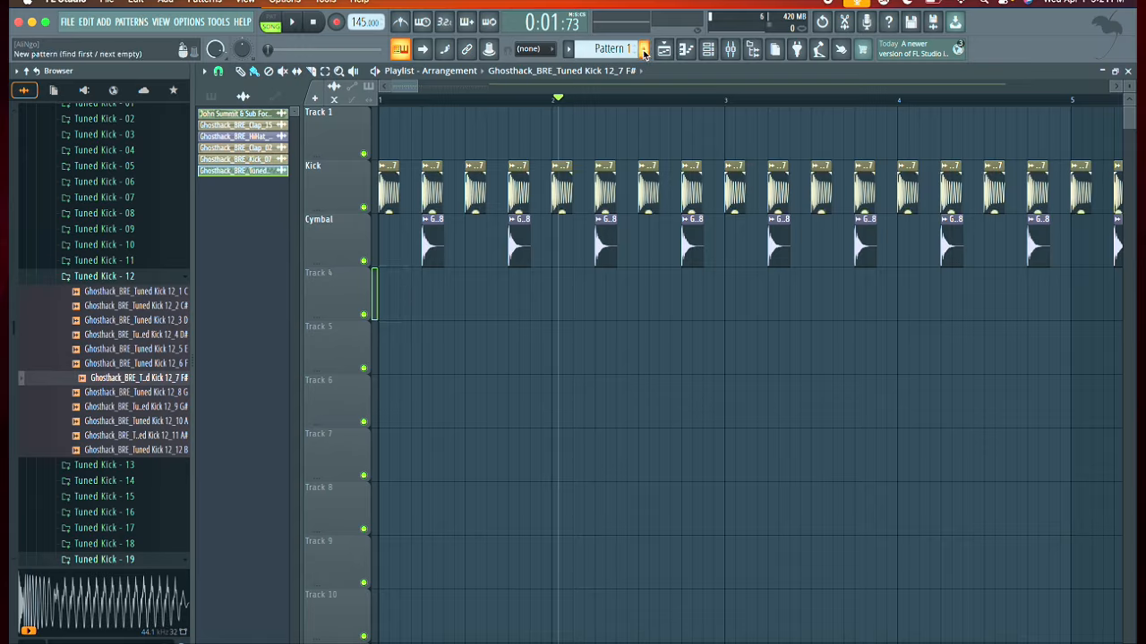
Step: Add a 3x Osc instrument channel to the channel rack
click(708, 49)
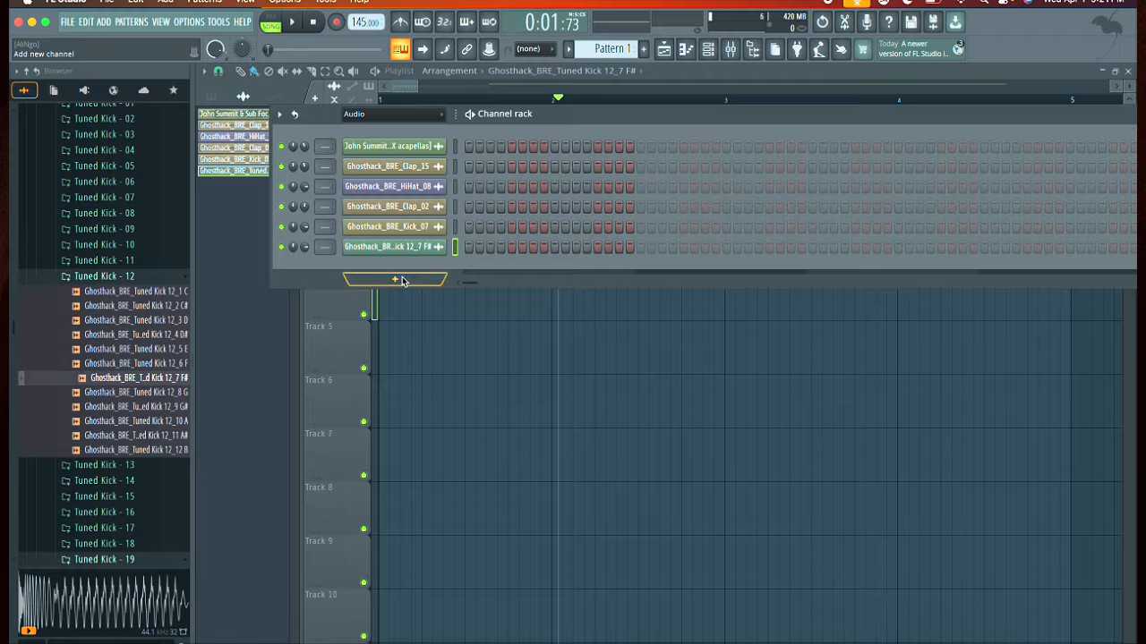
click(402, 281)
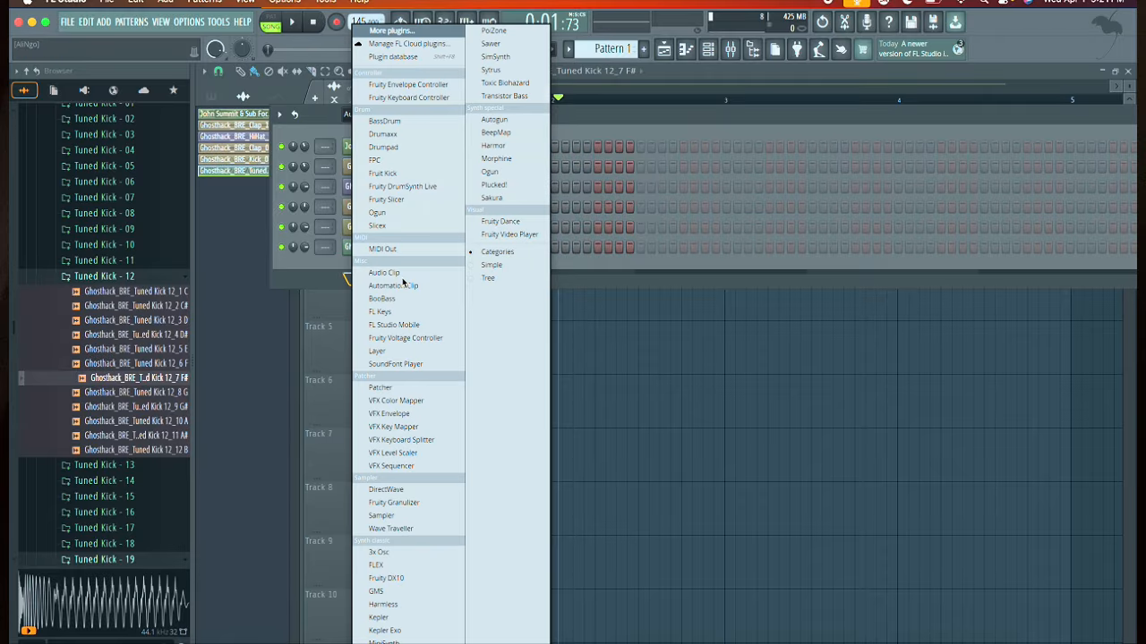
click(415, 552)
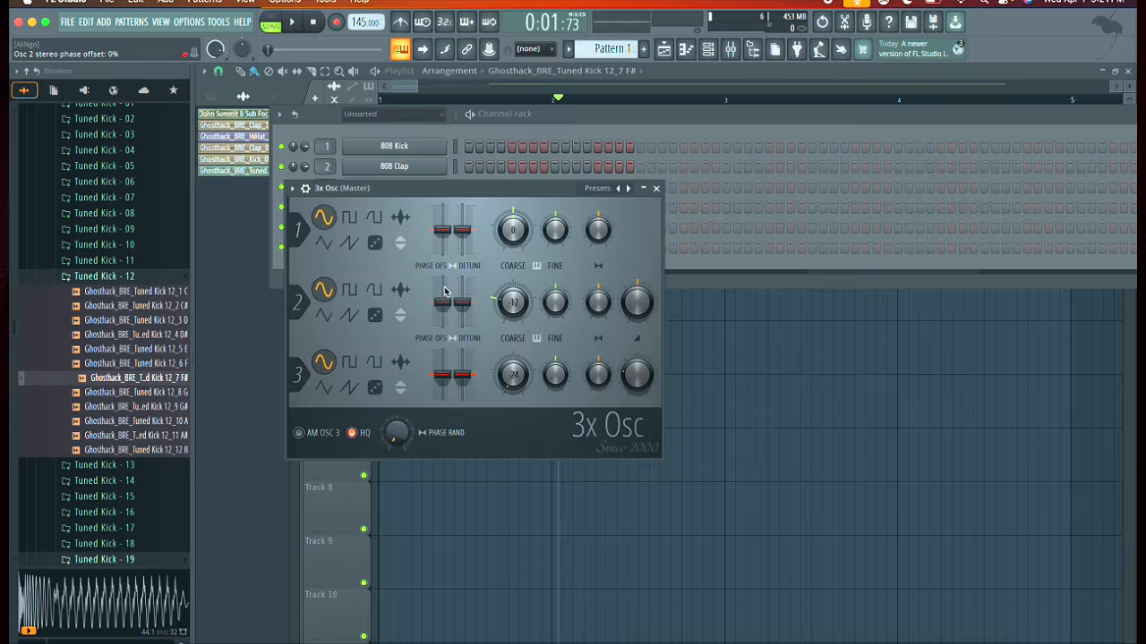
Step: Try the triangle, rounded saw, saw and noise waveforms on oscillator 1 of 3x Osc, sounding test notes
click(349, 243)
click(323, 242)
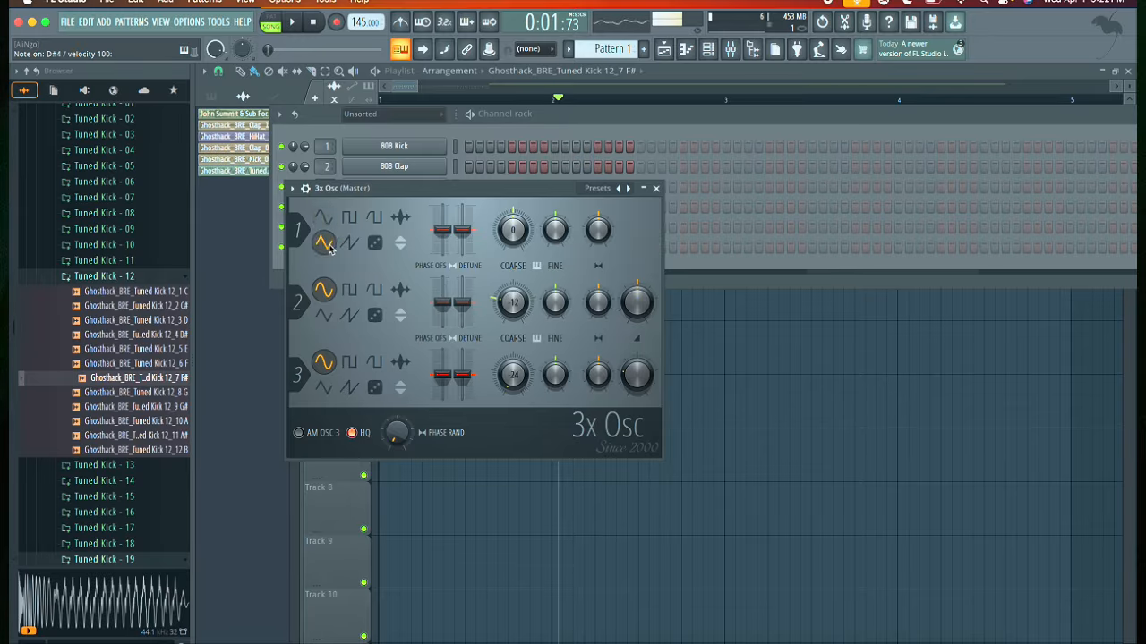
click(374, 221)
click(350, 243)
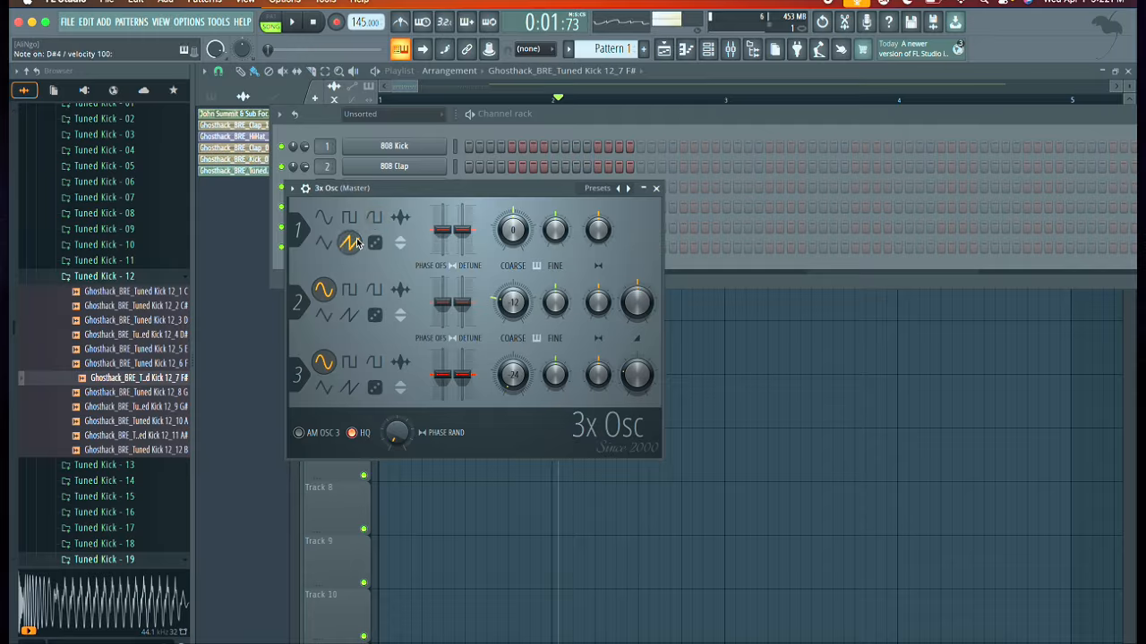
click(381, 244)
key(d)
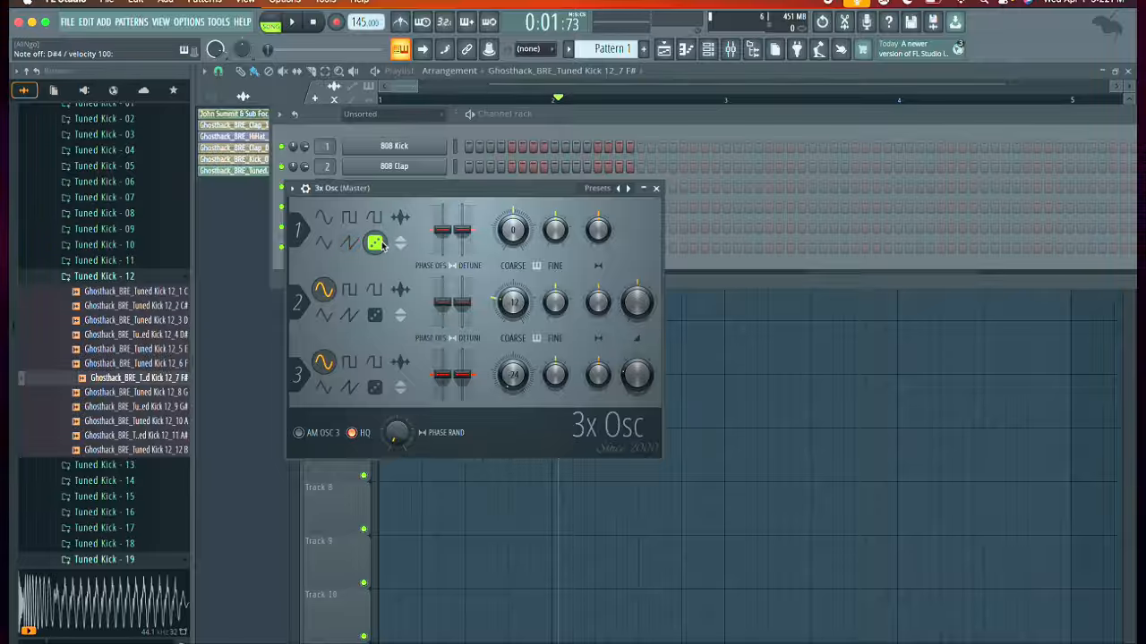
Step: Set oscillator 1 to the rounded saw waveform, lower its coarse pitch while testing notes, and close the 3x Osc window
click(372, 220)
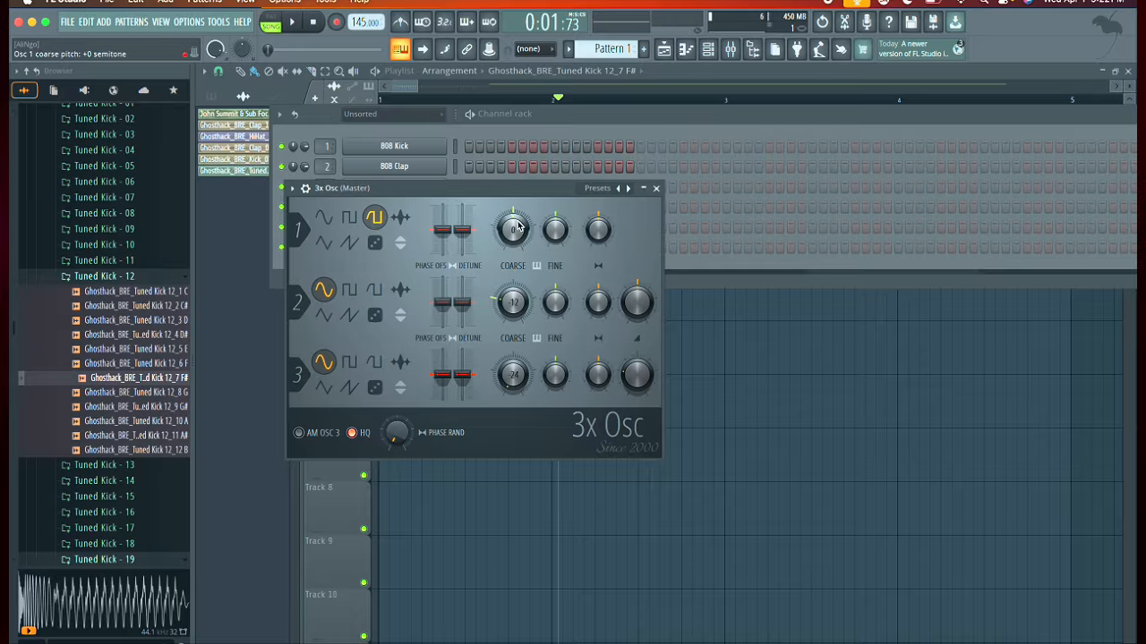
key(d)
drag(519, 226, 519, 268)
key(d)
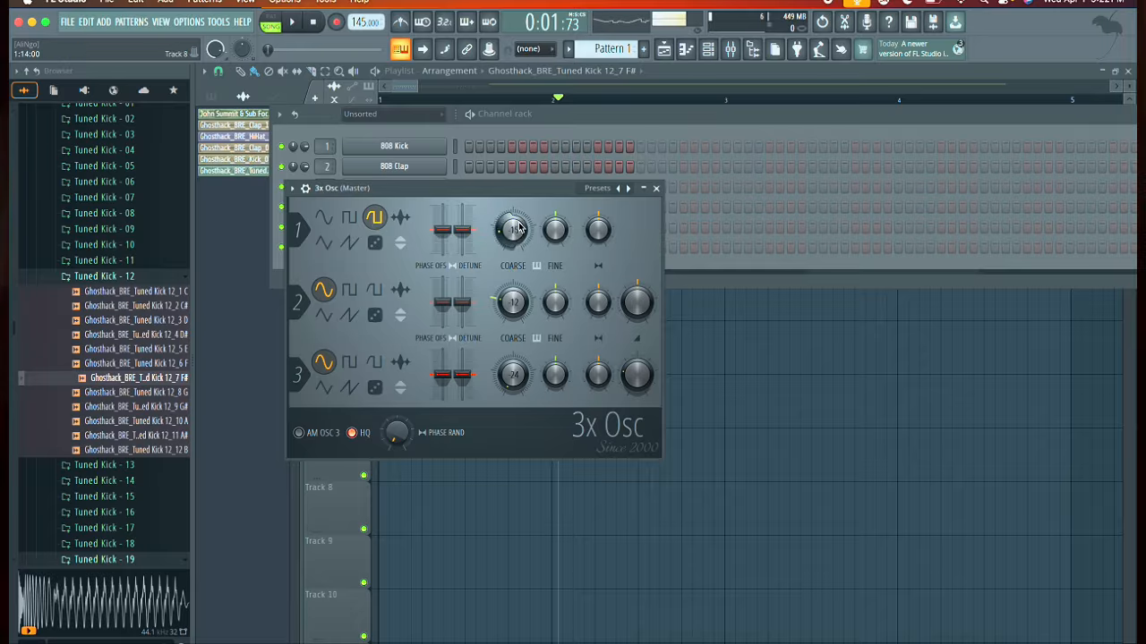
click(656, 188)
Step: Open the 3x Osc channel's piano roll and place a C3 note at the start of bar 1
right_click(432, 251)
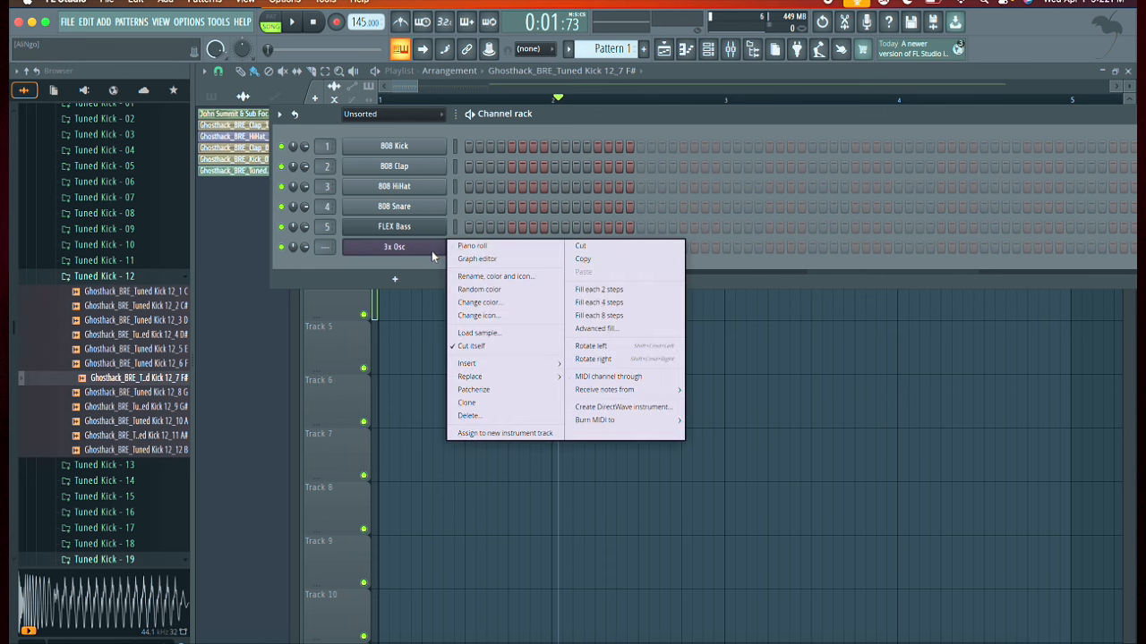
click(464, 248)
click(333, 357)
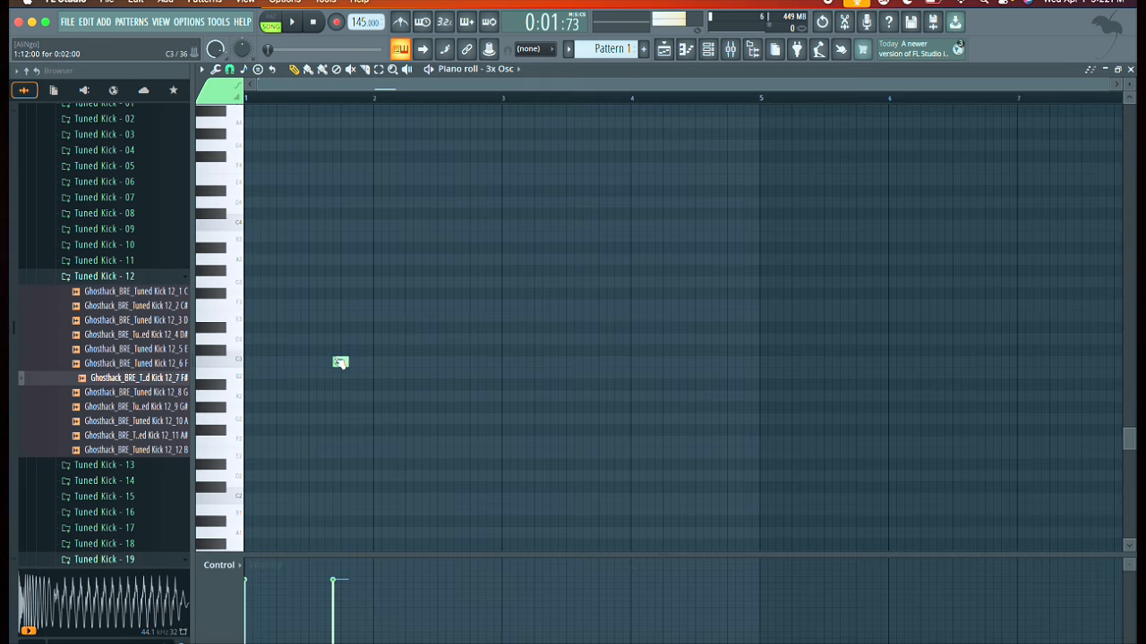
drag(338, 359, 223, 366)
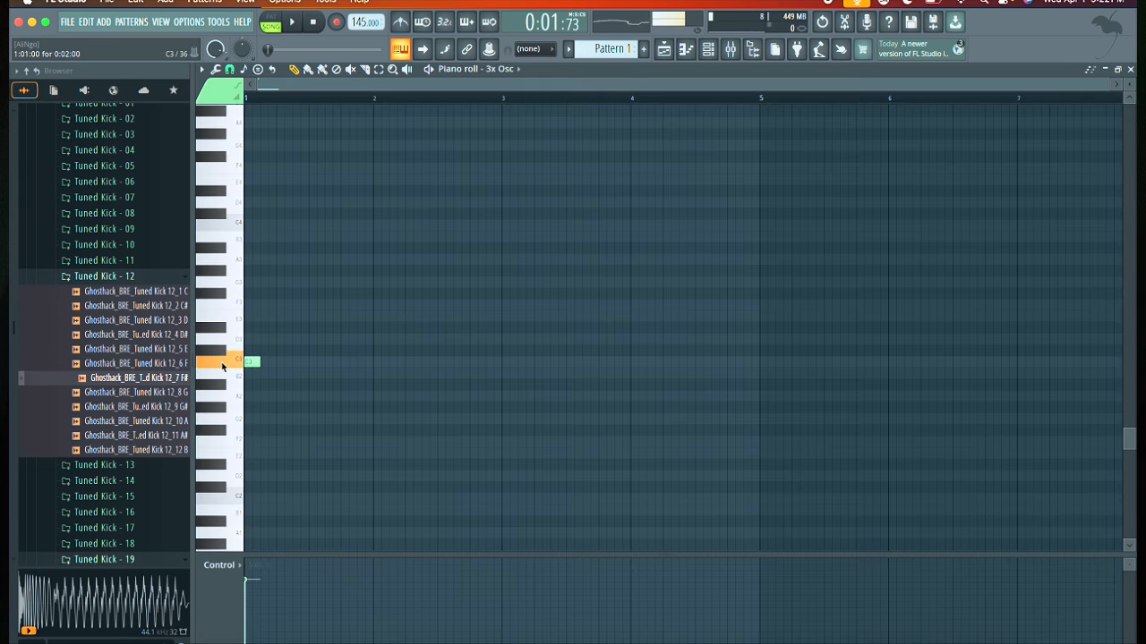
Step: Add C3 notes on beats 2, 3 and 4 of bar 1 and on the first beat of bar 2
click(284, 363)
scroll(283, 364, up, 3)
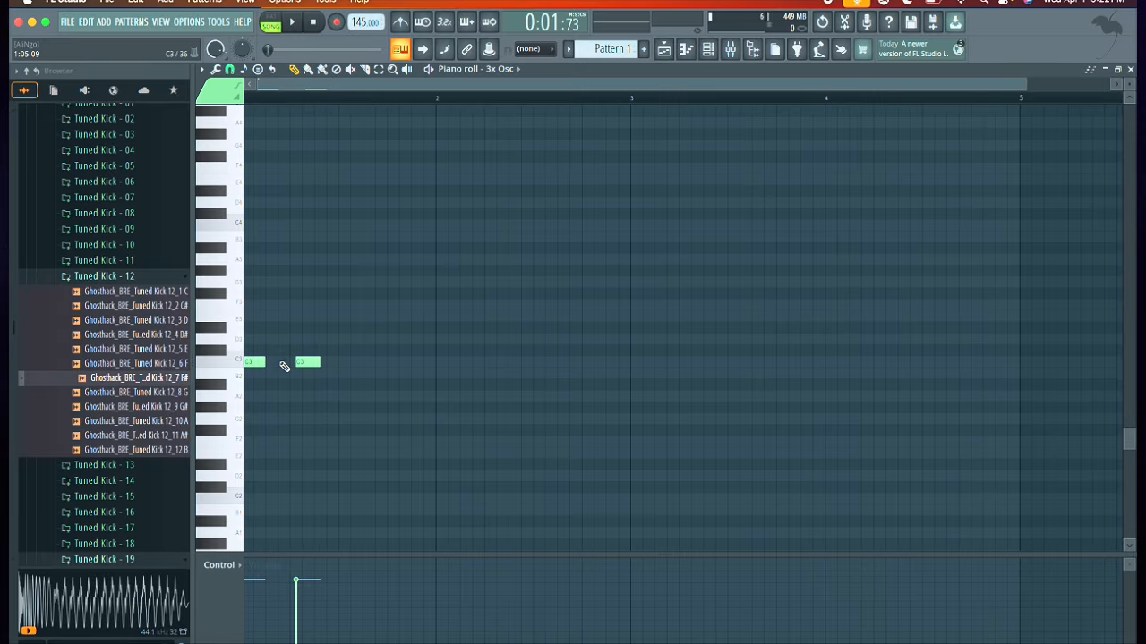
scroll(284, 362, down, 1)
drag(317, 331, 309, 329)
click(348, 330)
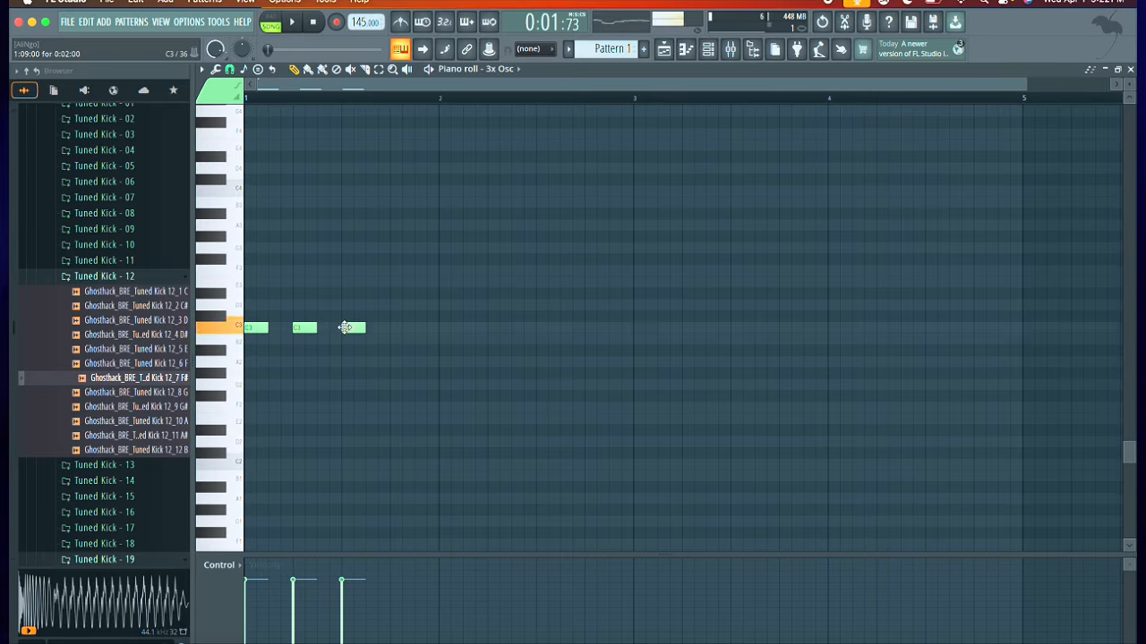
click(397, 330)
click(446, 329)
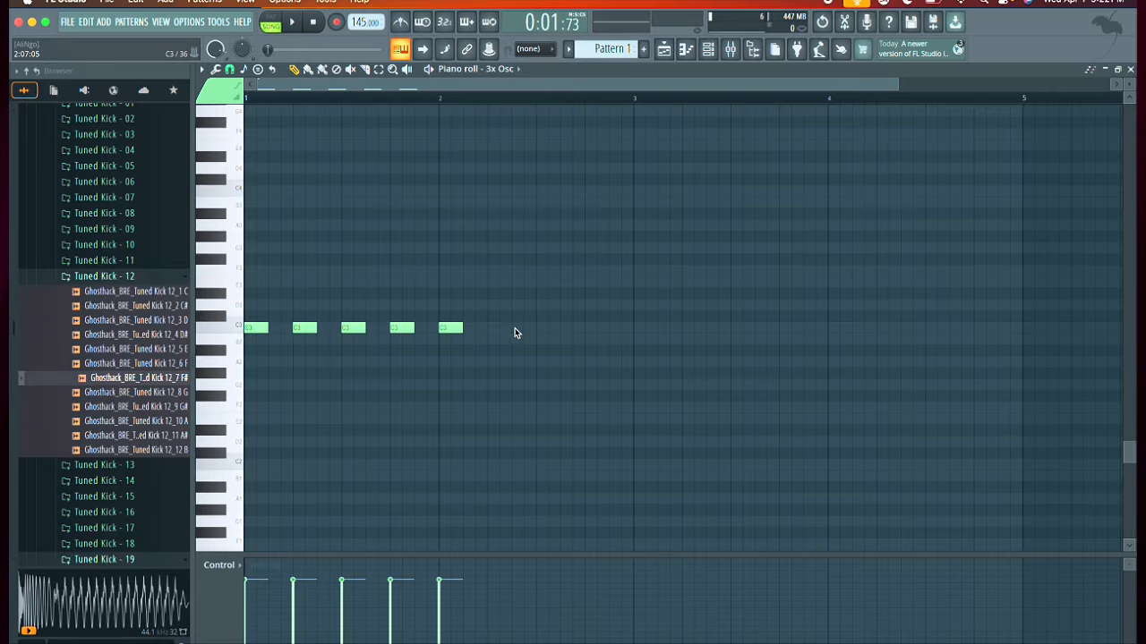
Step: Add C3 notes on the remaining three beats of bar 2, aligning the last two with the beat
click(494, 329)
click(547, 328)
click(591, 328)
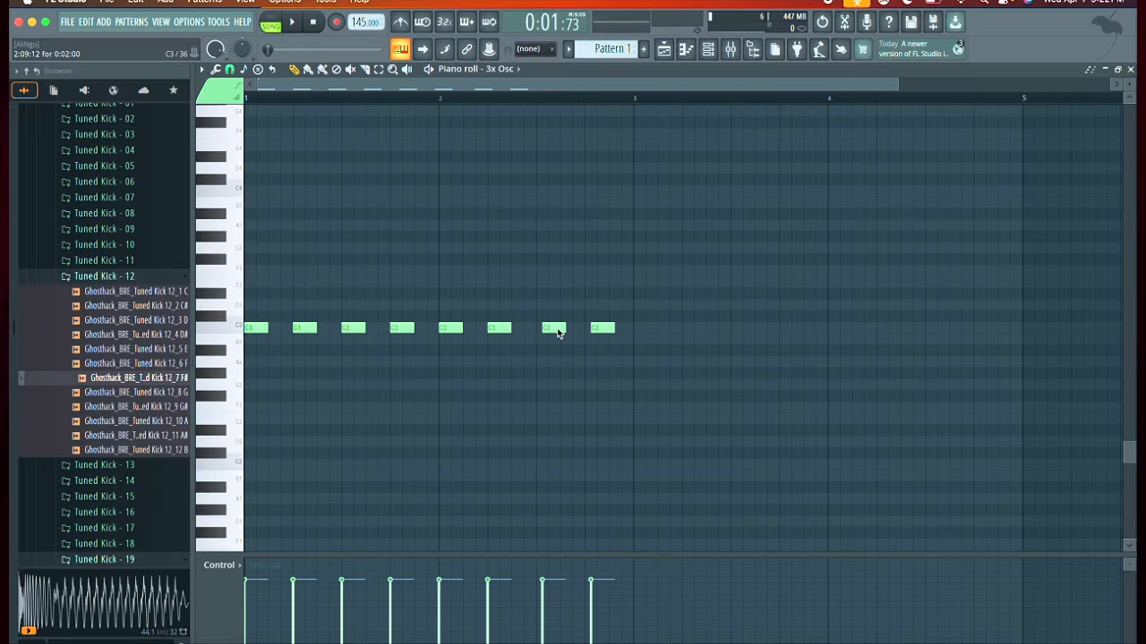
drag(558, 331, 596, 332)
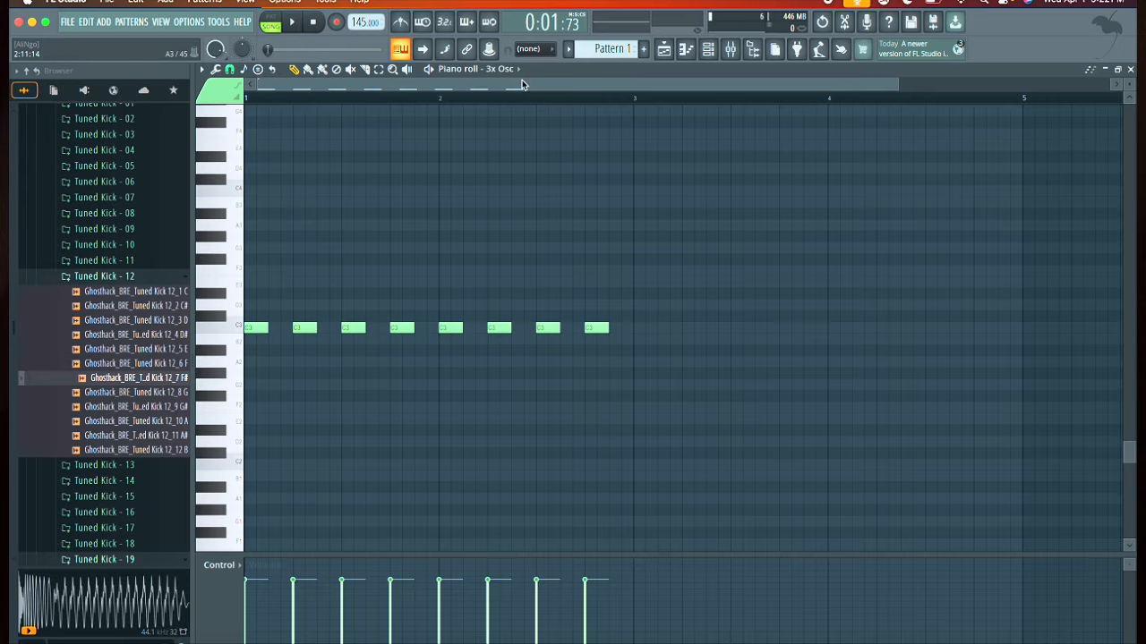
Step: Place Pattern 1 at the start of Track 4 in the playlist, removing the tuned kick clip placed there by mistake
click(664, 48)
click(450, 309)
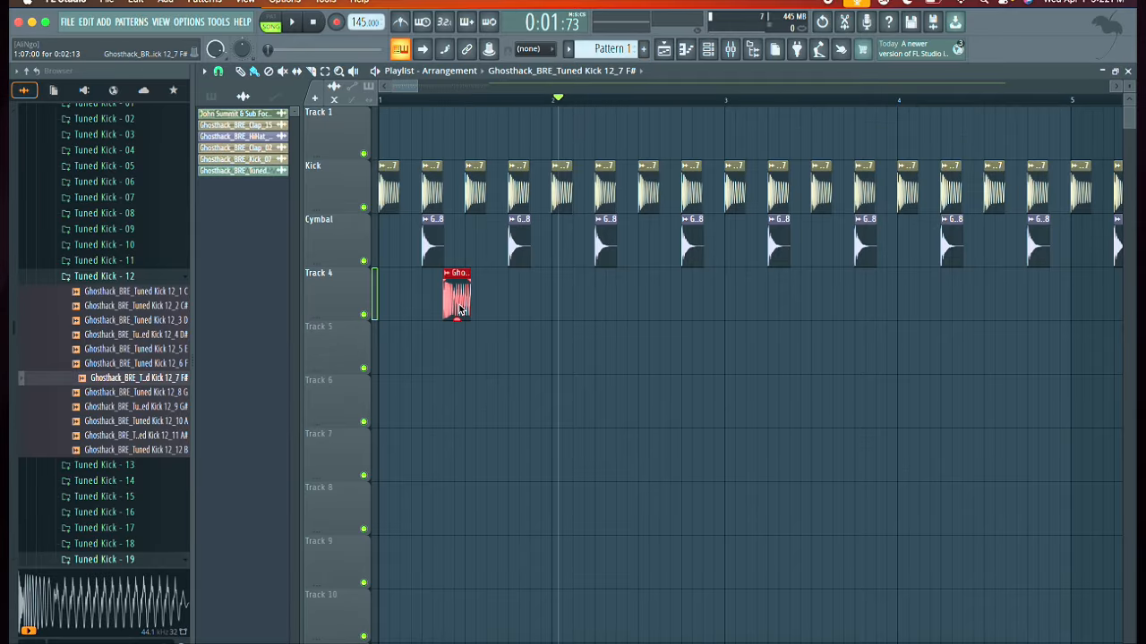
right_click(457, 309)
click(567, 48)
click(582, 70)
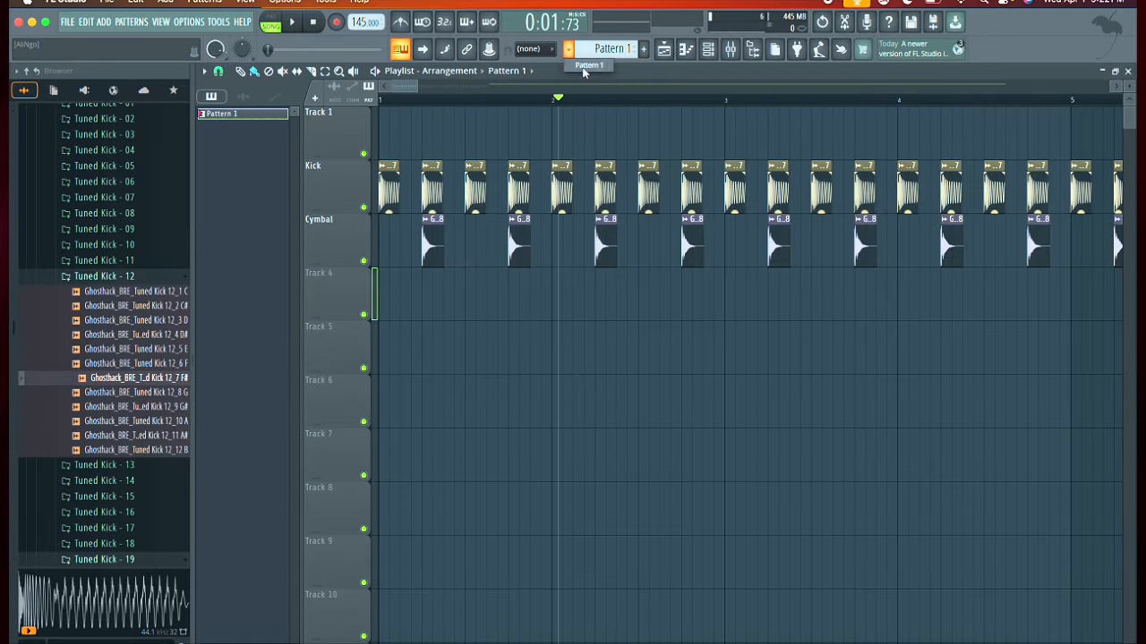
click(511, 281)
drag(511, 281, 352, 289)
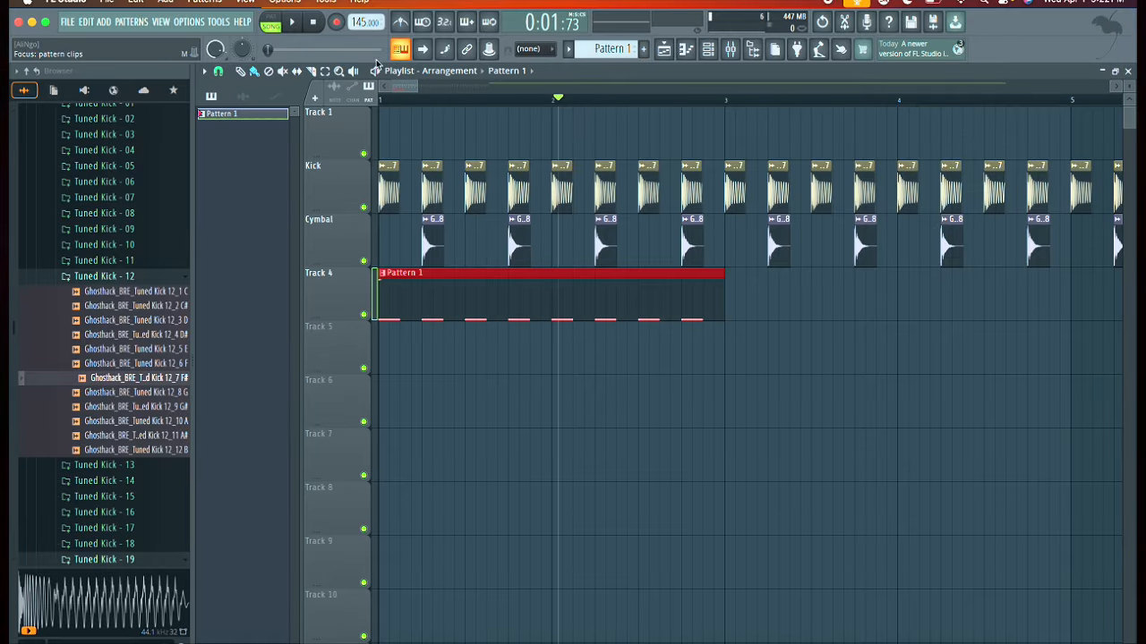
Step: Play the arrangement from the start to hear the bass pattern together with the kick and cymbals
click(292, 23)
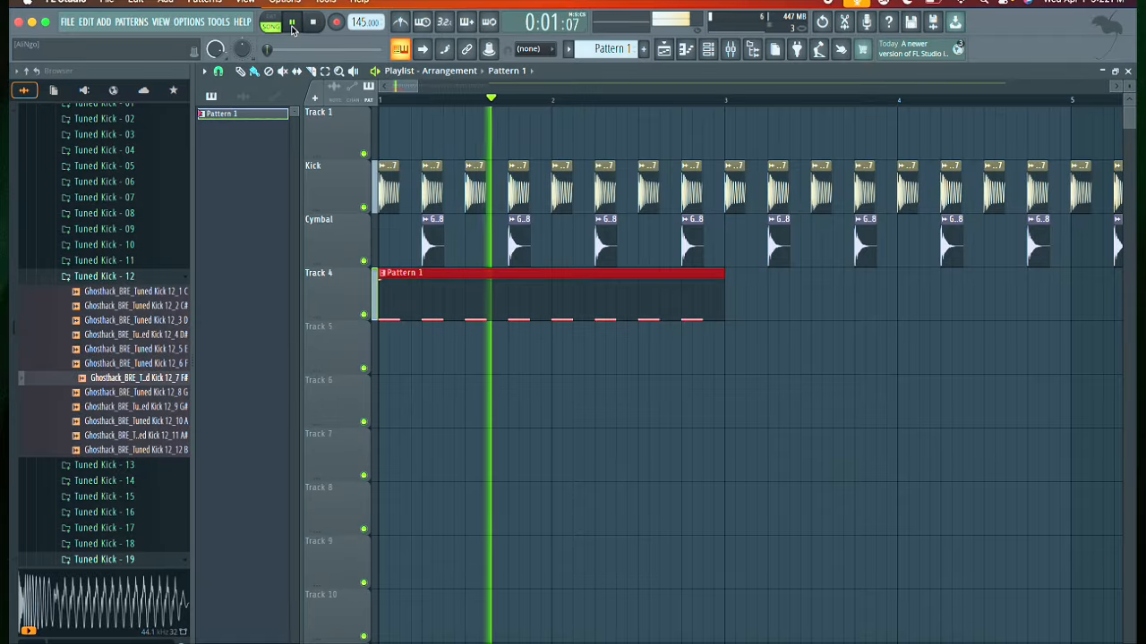
click(293, 29)
click(308, 27)
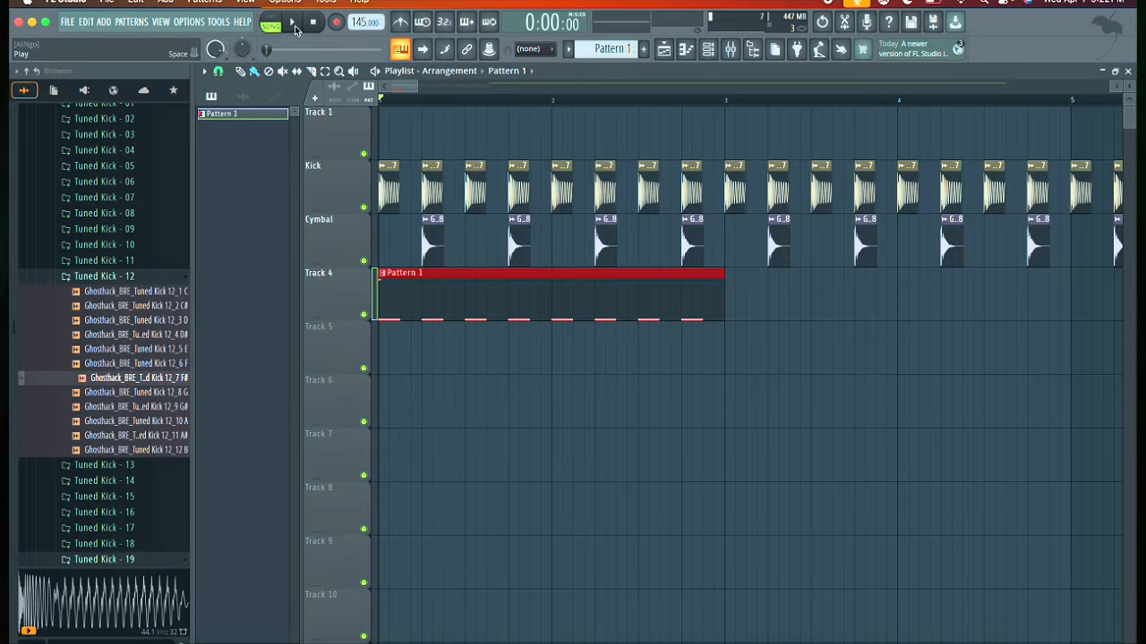
click(295, 29)
click(295, 28)
Step: Open Pattern 1's piano roll and replay the opening beats from the start to check the bass notes' timing
double_click(421, 302)
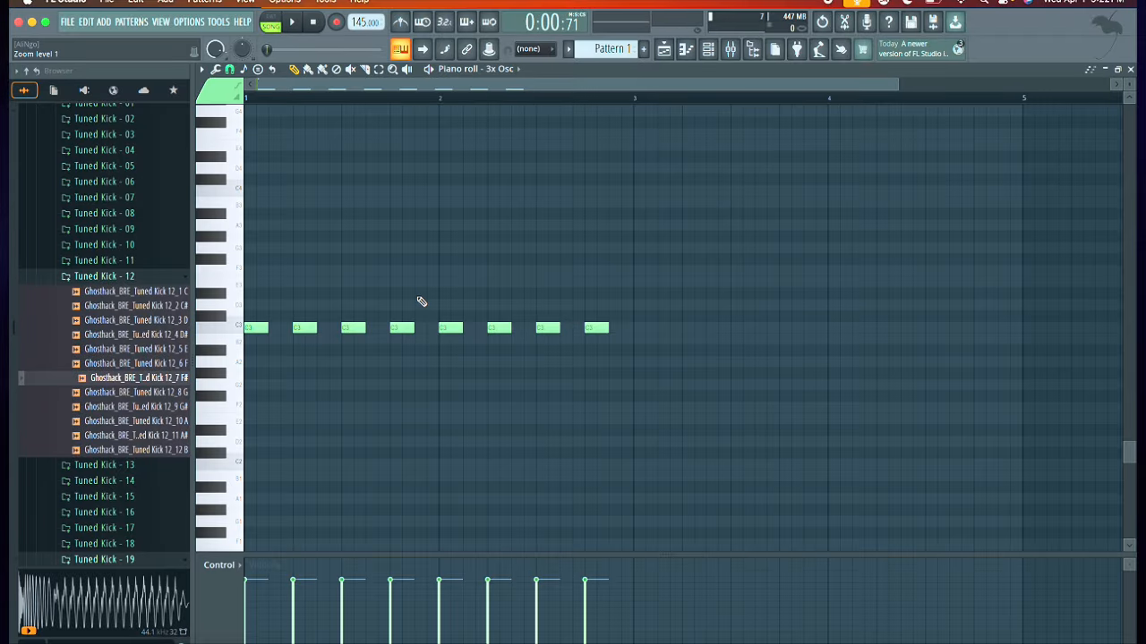
click(311, 26)
click(295, 25)
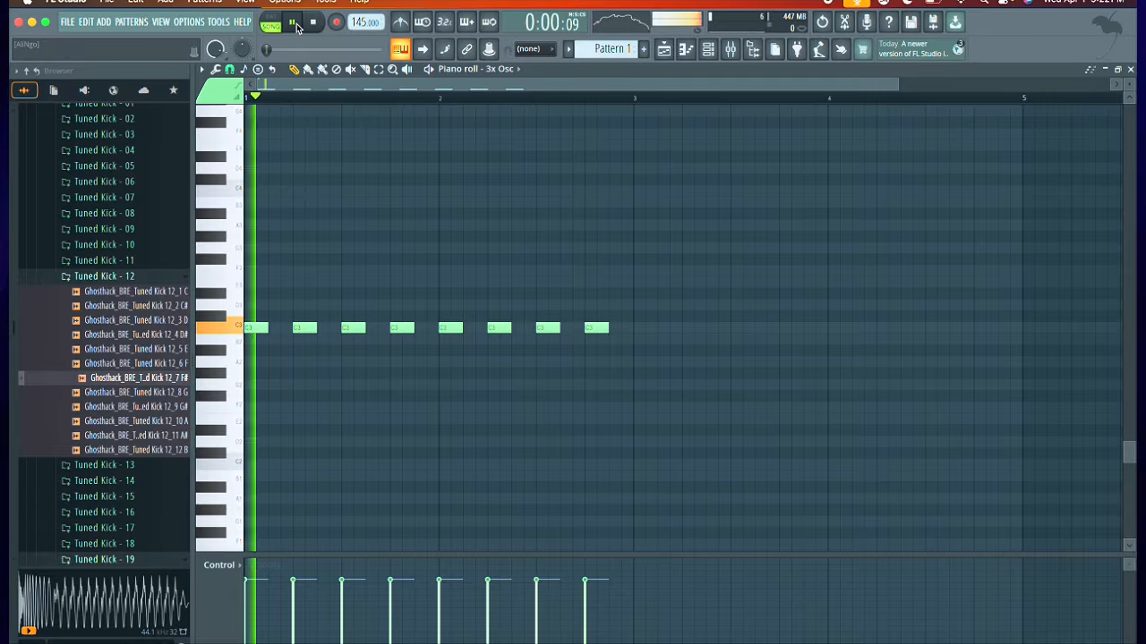
click(294, 25)
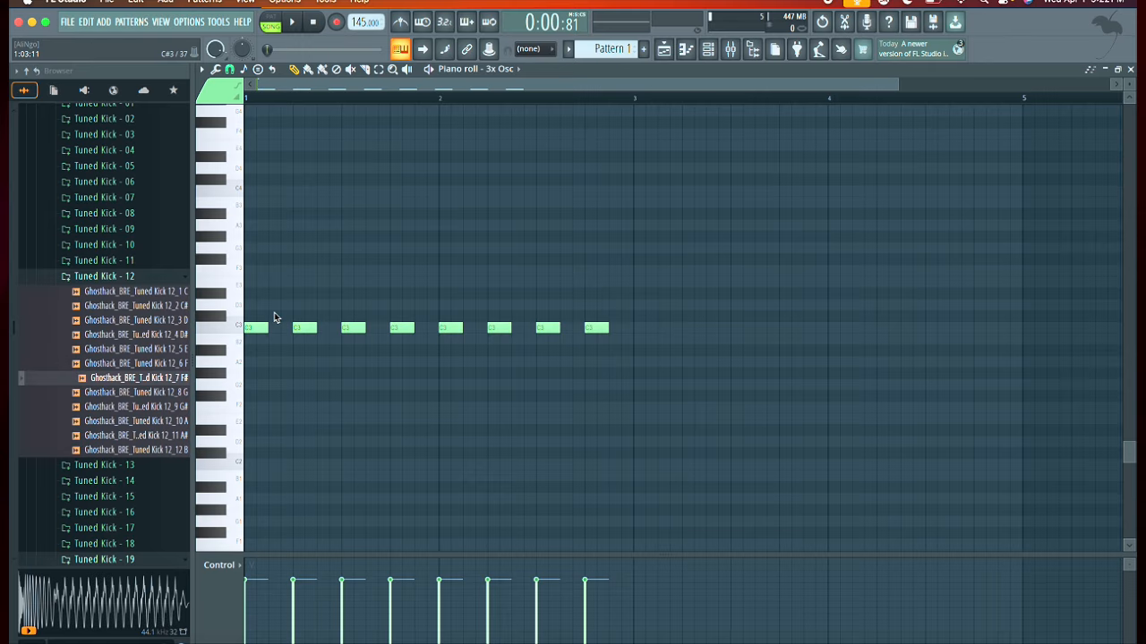
click(313, 24)
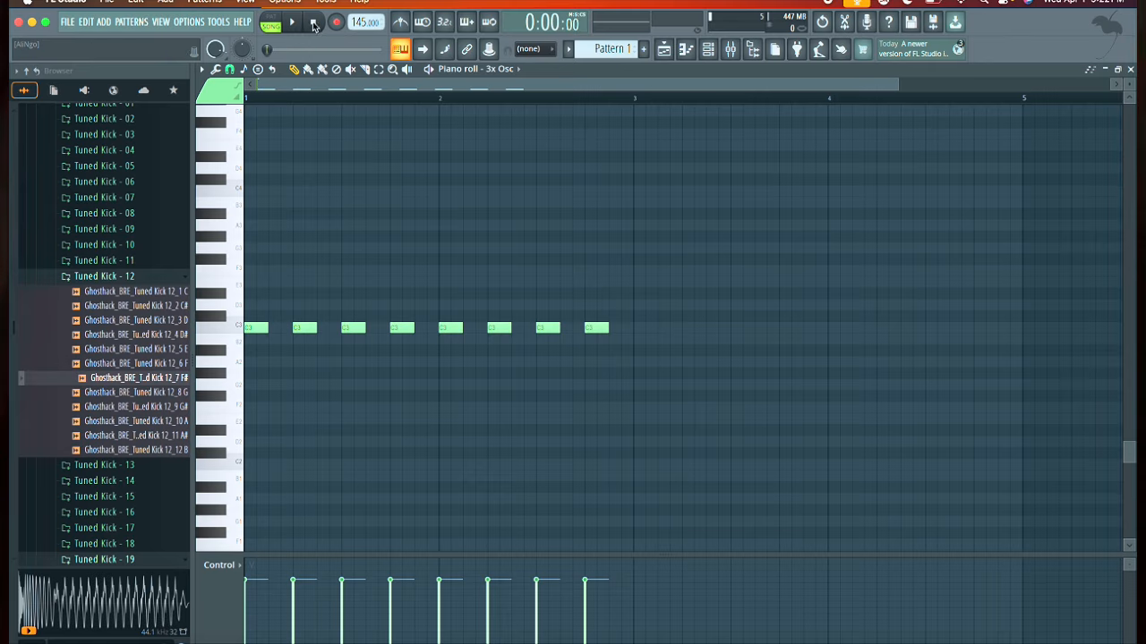
click(293, 25)
click(294, 25)
Step: Delete the first C3 note, play the opening without it, and put a C3 note back at the start of bar 1
click(257, 331)
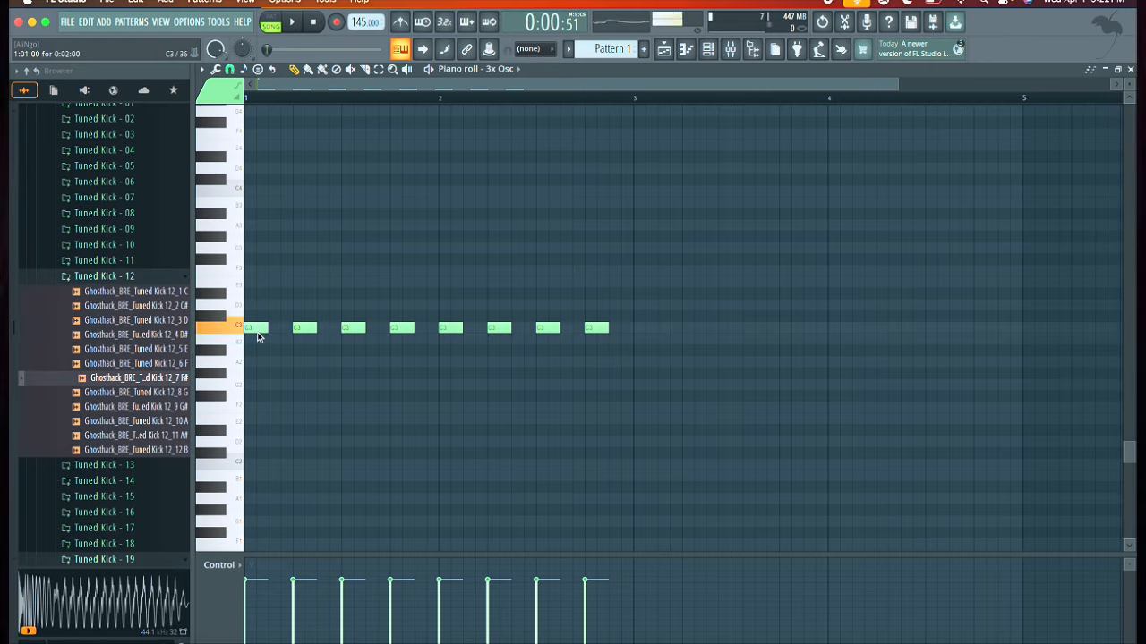
right_click(259, 330)
click(315, 24)
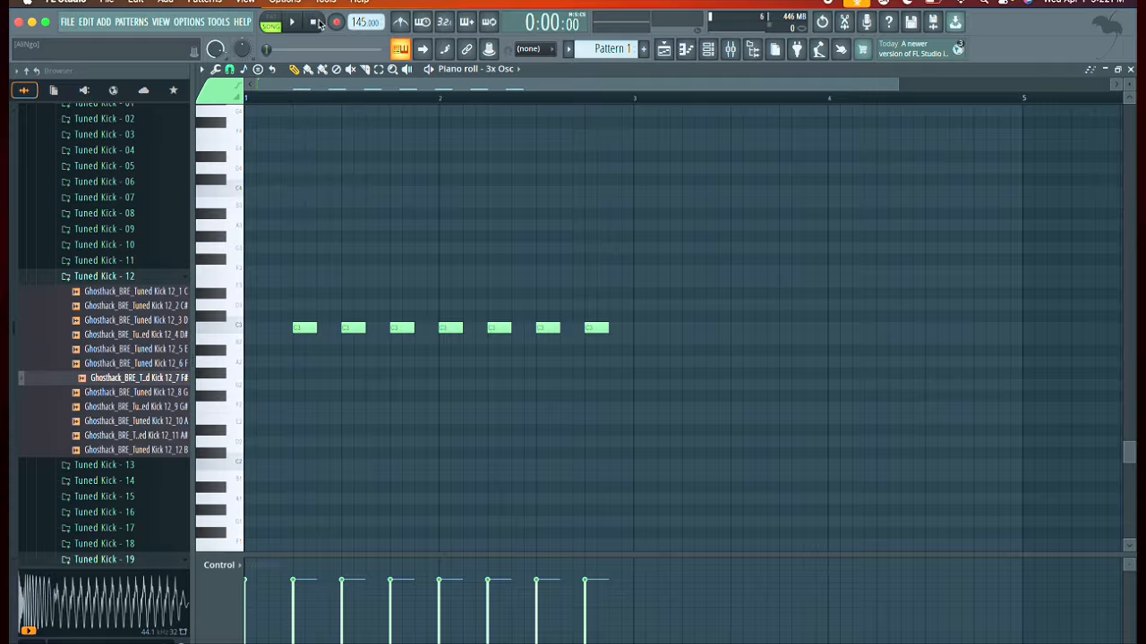
click(296, 25)
click(296, 24)
click(255, 329)
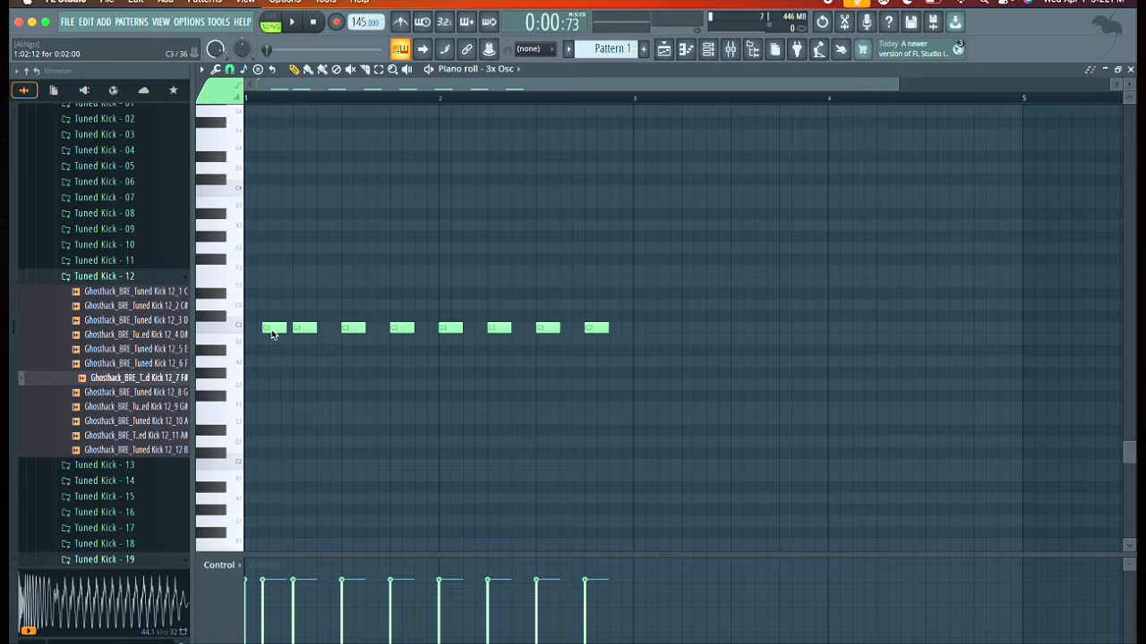
click(507, 70)
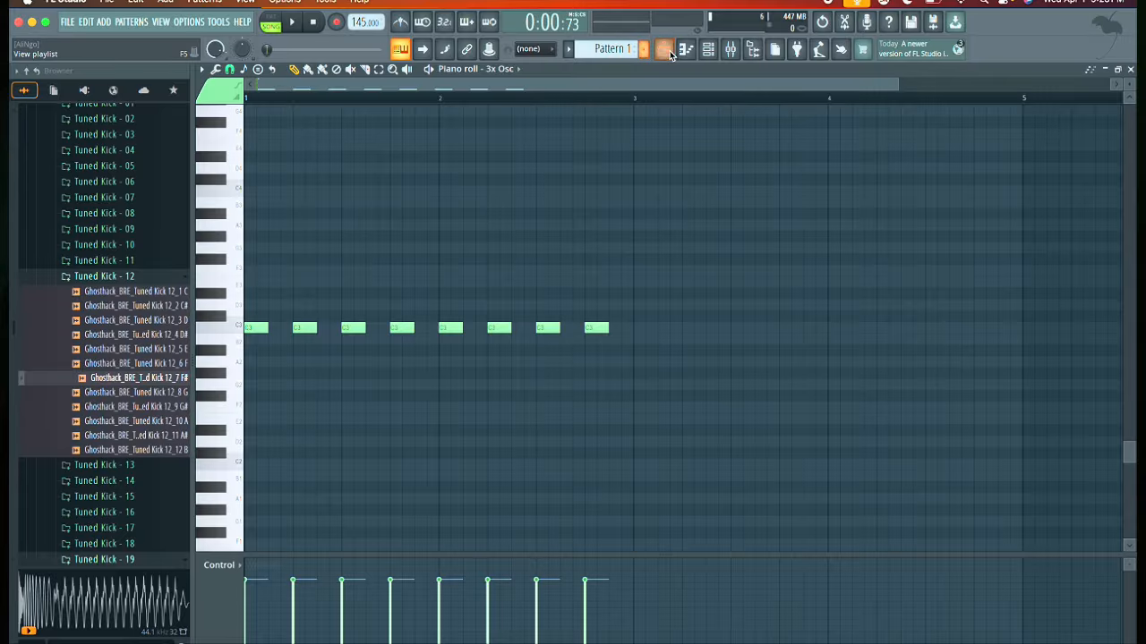
click(707, 49)
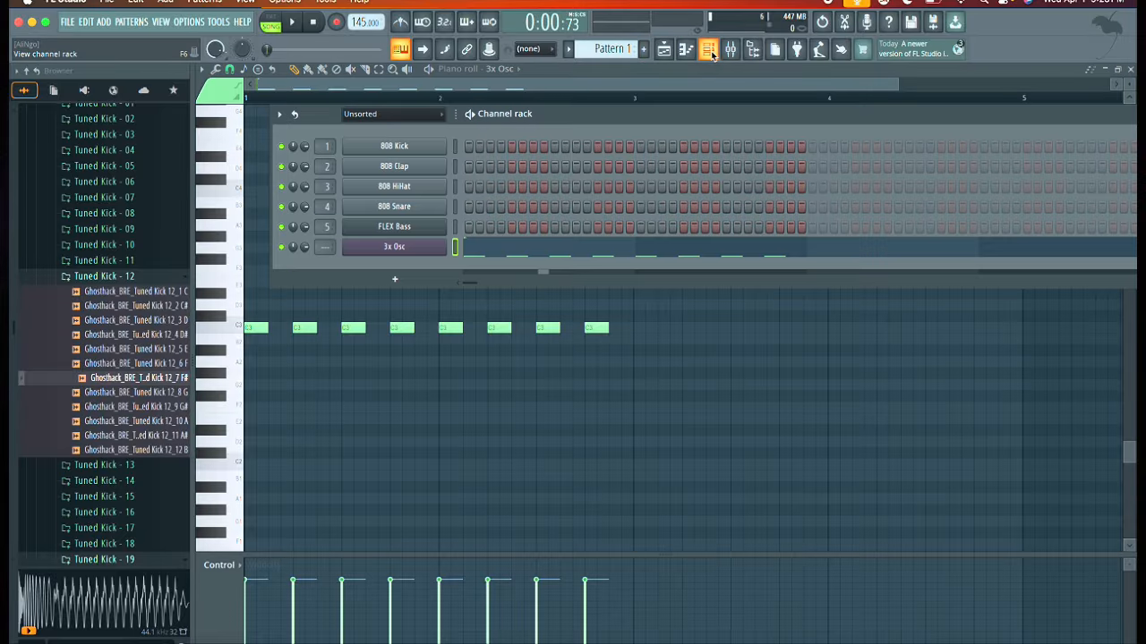
click(474, 254)
click(439, 304)
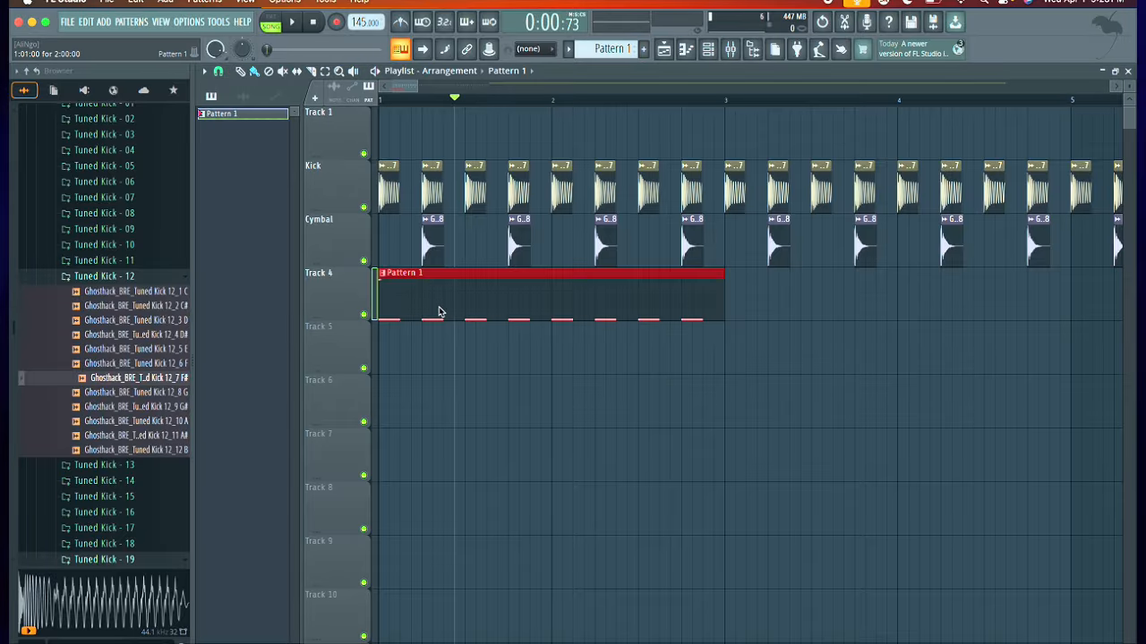
click(685, 50)
scroll(316, 331, up, 5)
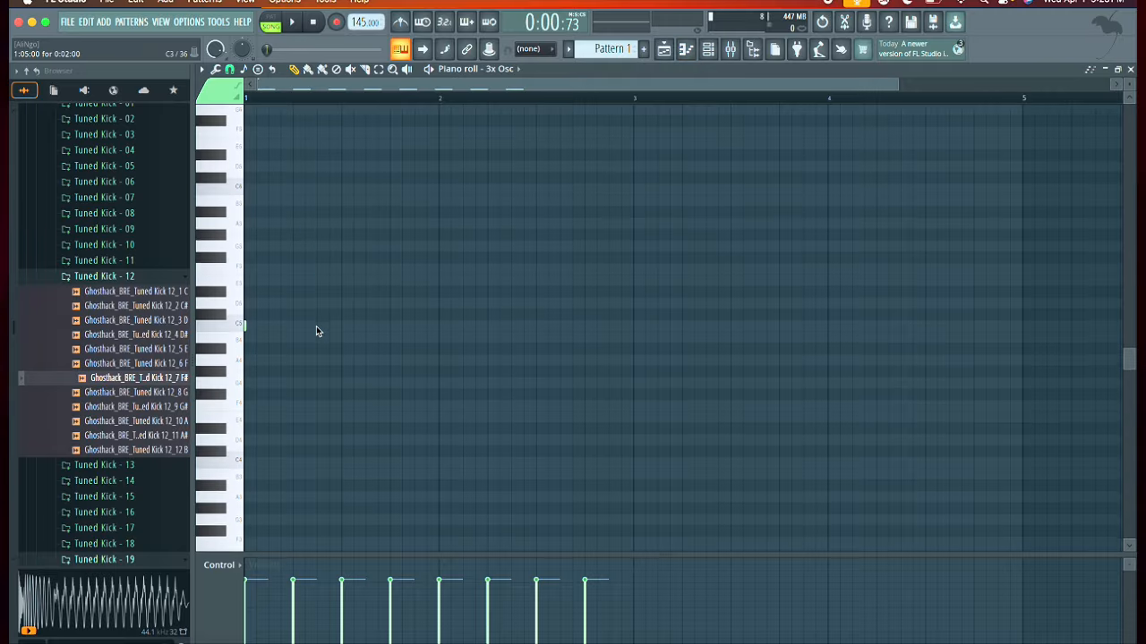
scroll(316, 326, down, 1)
scroll(248, 296, up, 4)
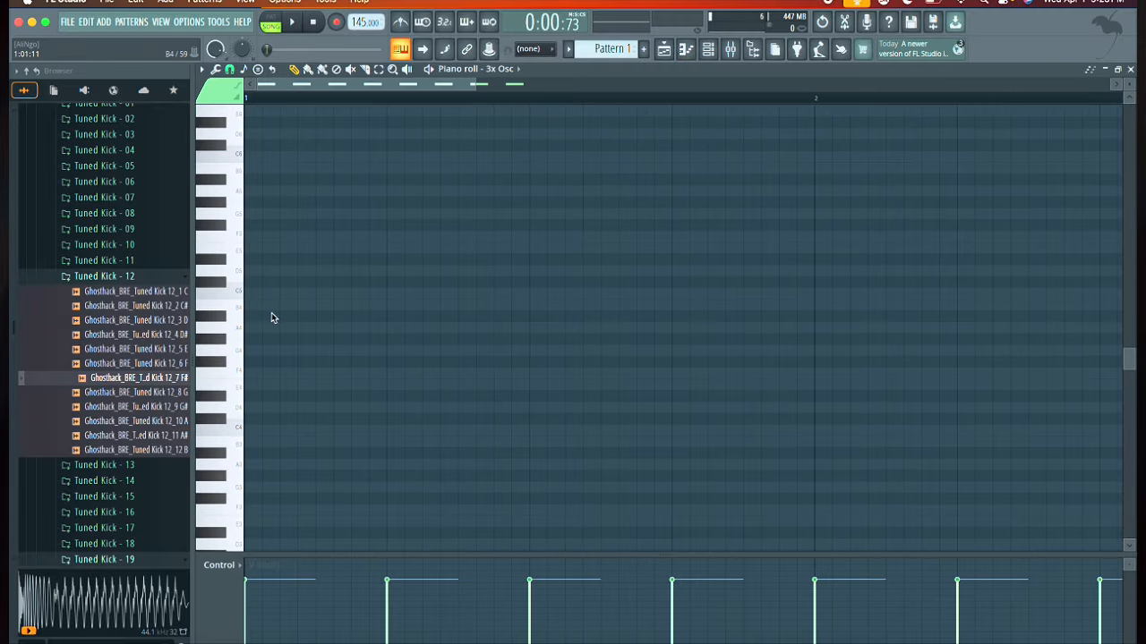
Step: Add a second Pattern 1 clip at bar 3 of Track 4 and play the arrangement with Track 4 muted and unmuted
click(663, 49)
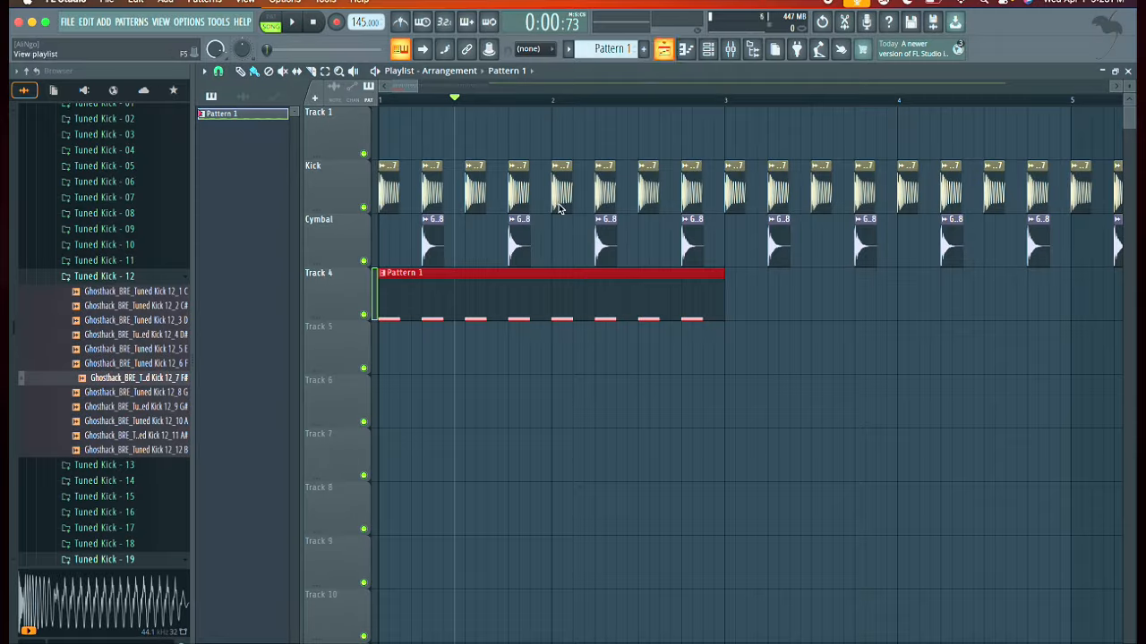
click(732, 309)
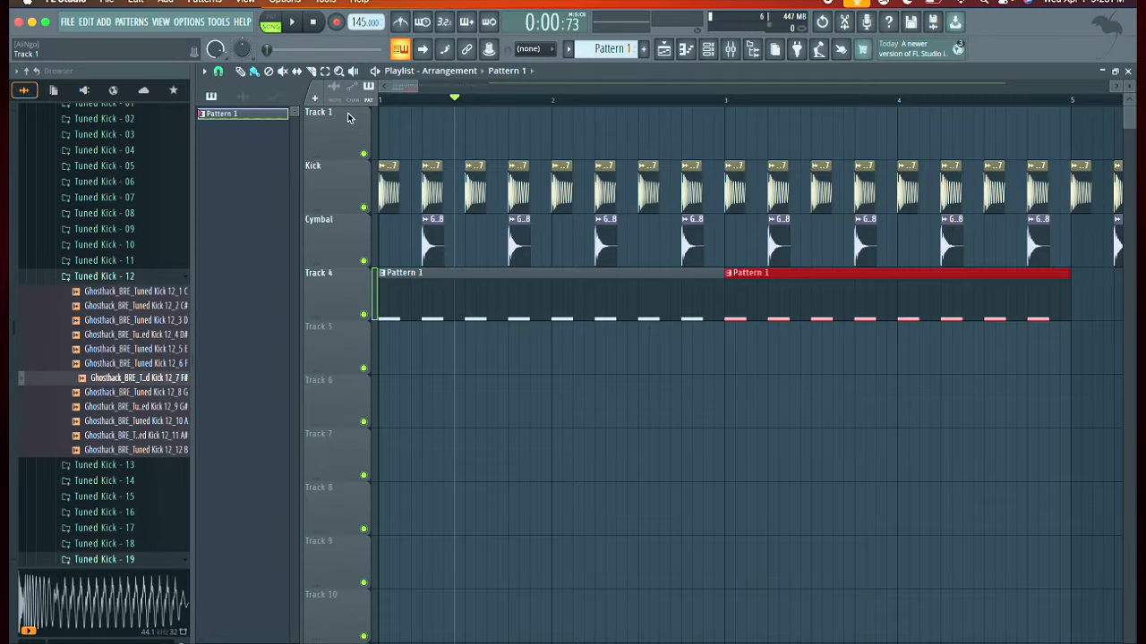
click(292, 22)
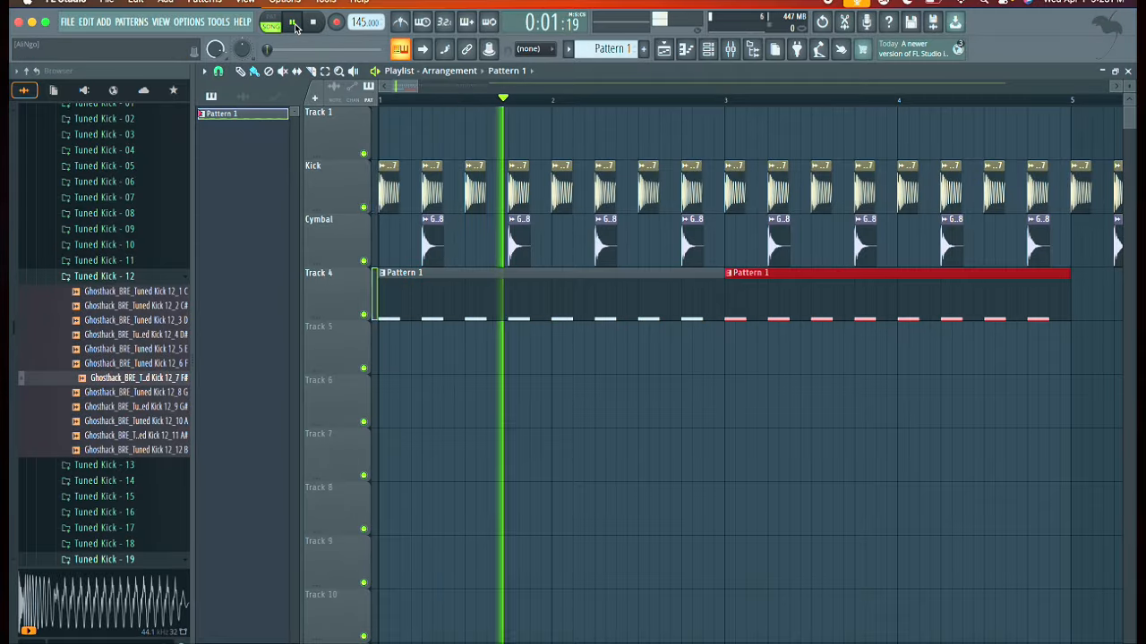
click(363, 318)
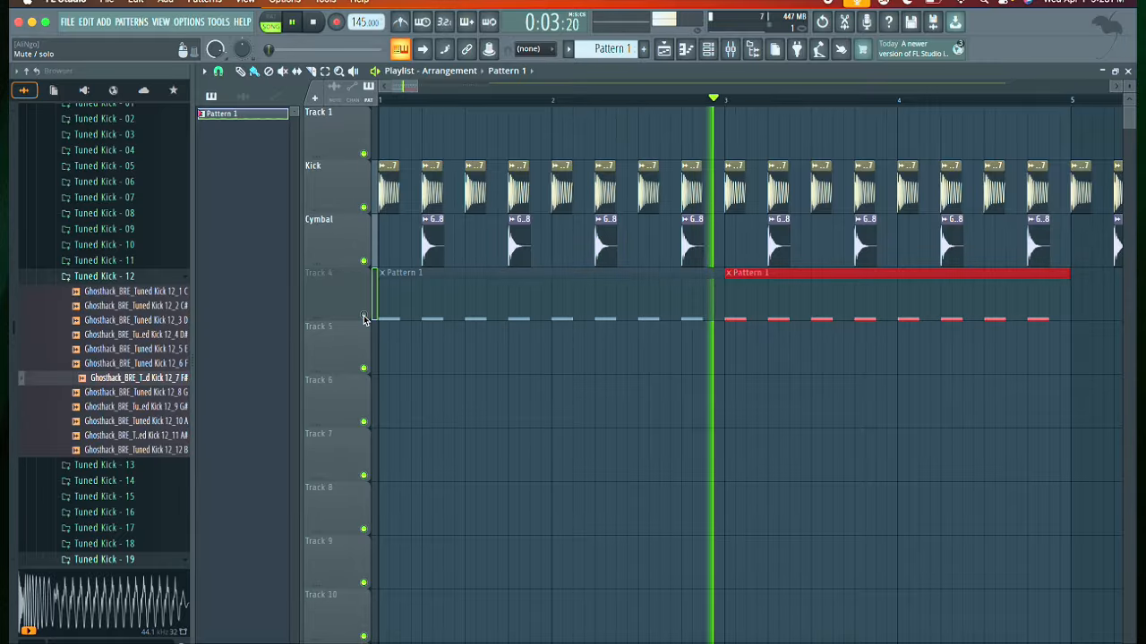
click(363, 318)
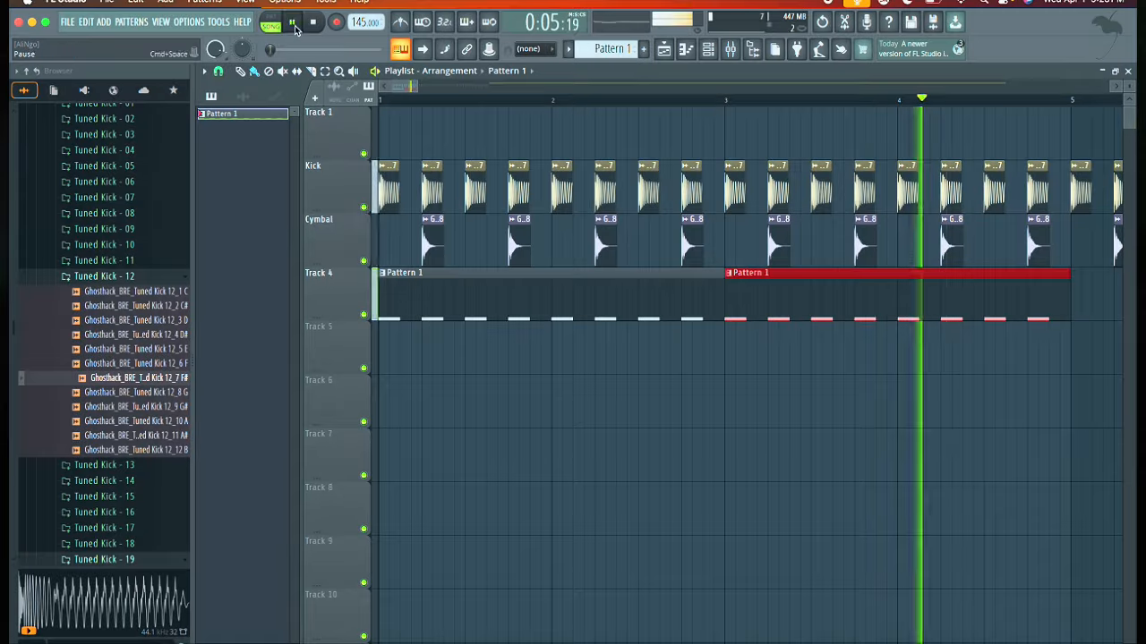
key(space)
Step: Delete both Pattern 1 clips from Track 4 in the playlist
scroll(532, 358, down, 2)
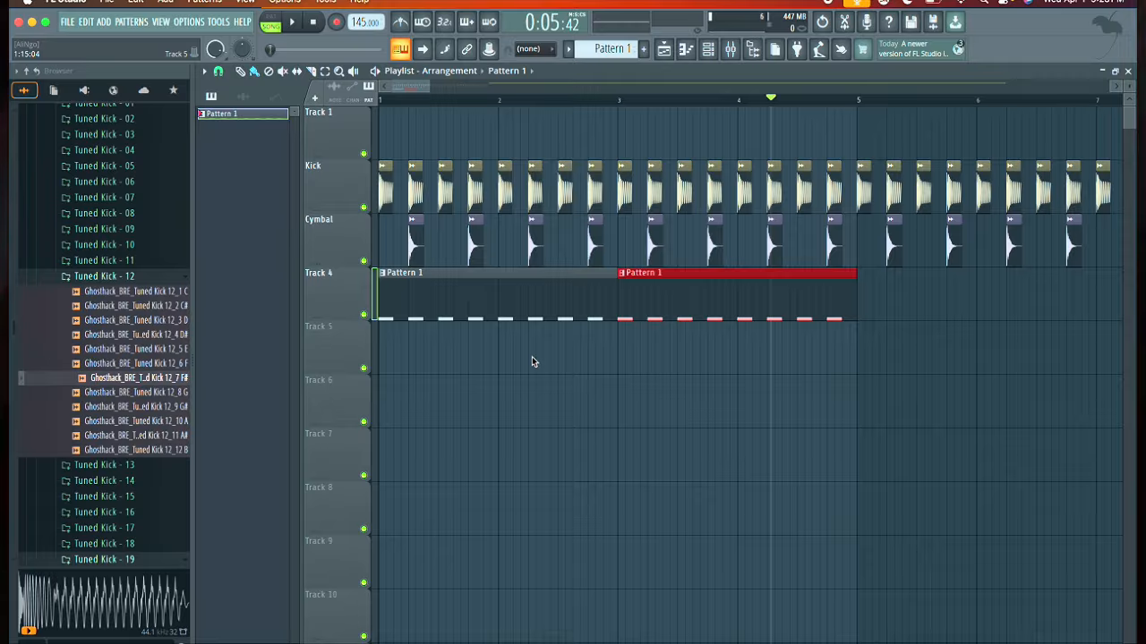
right_click(649, 303)
right_click(564, 311)
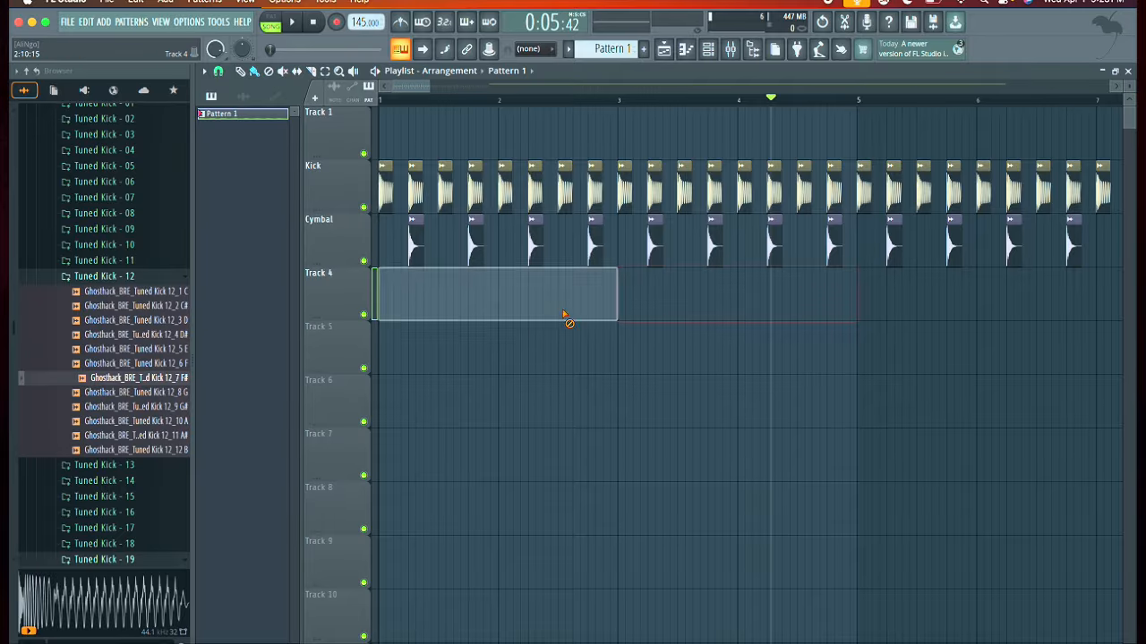
Step: Reopen the 3x Osc channel's piano roll from the channel rack
click(708, 49)
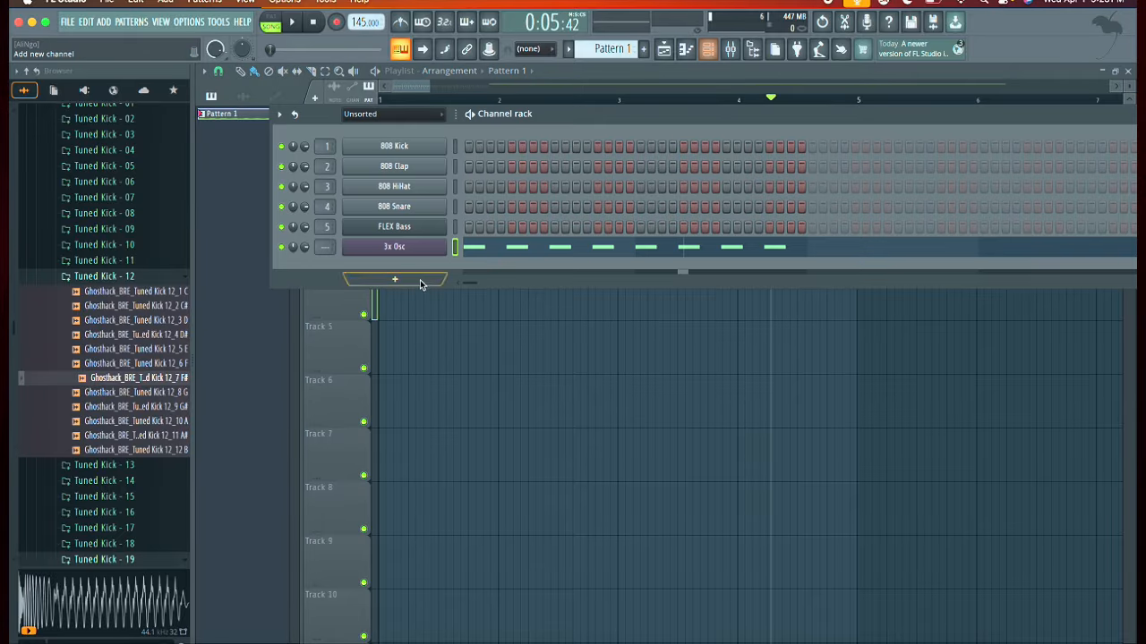
click(429, 250)
click(655, 189)
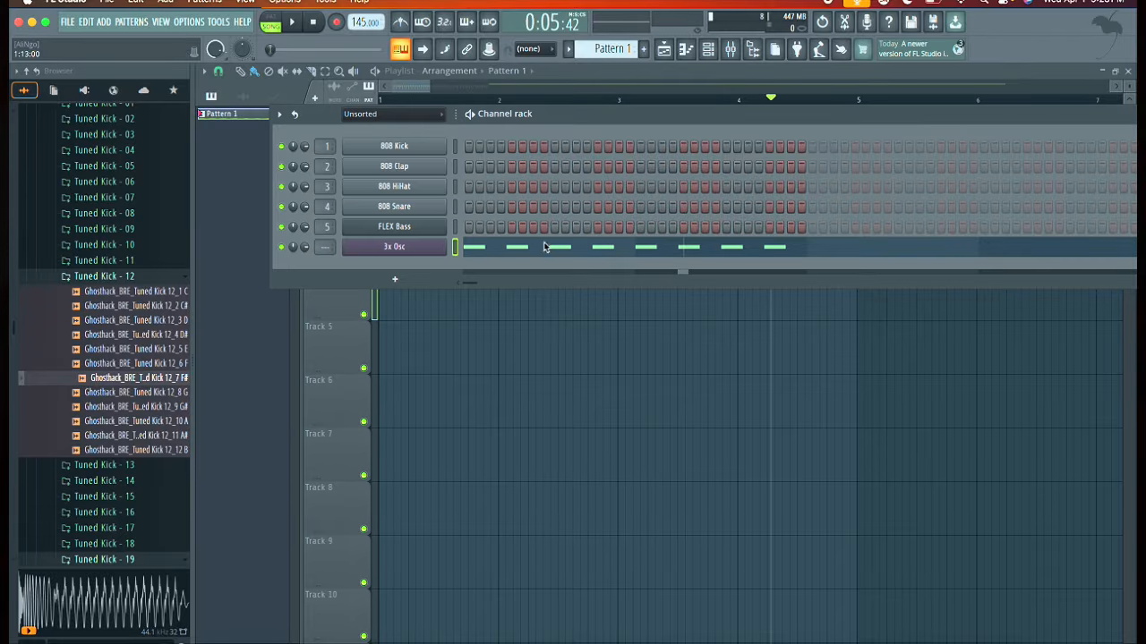
right_click(433, 249)
click(431, 249)
right_click(430, 248)
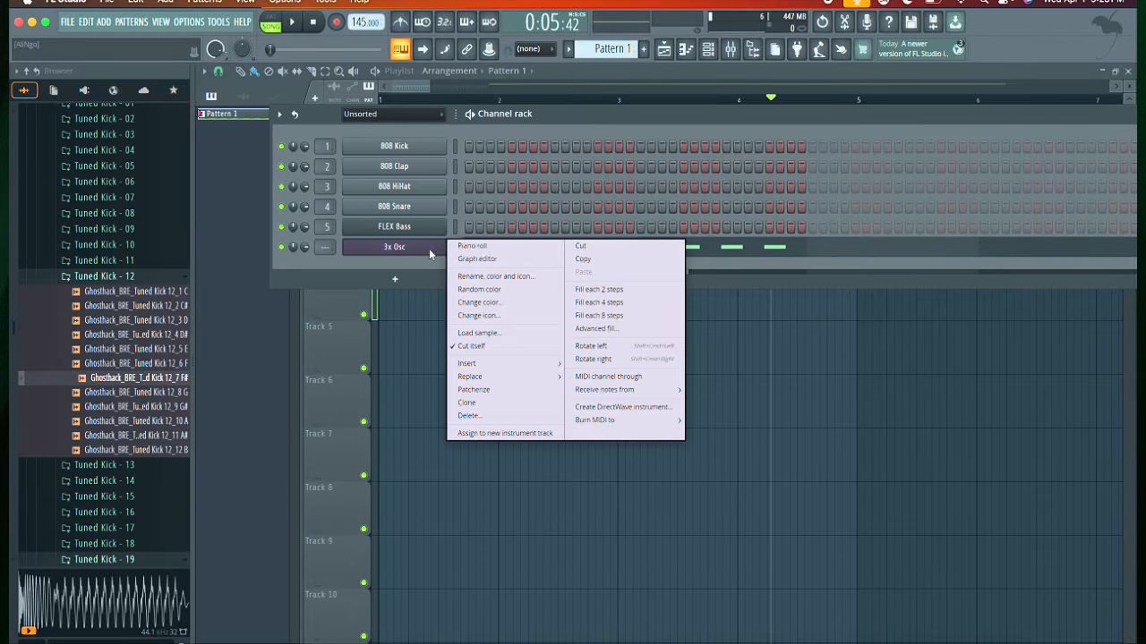
click(464, 249)
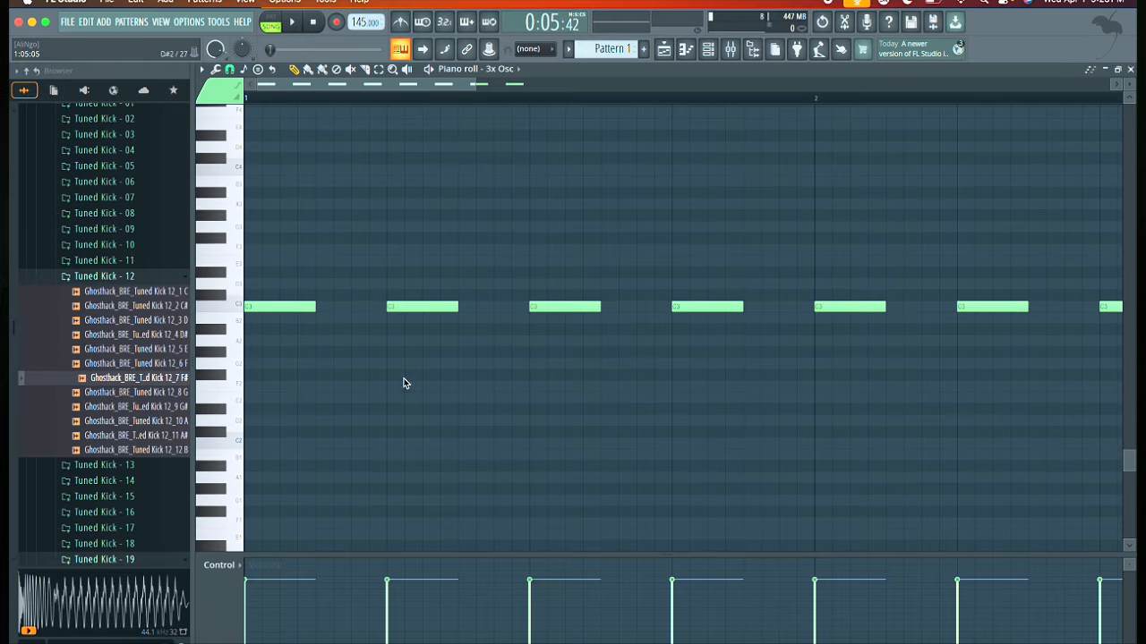
Step: Shorten bar 1's beat 3 C3 note, add an equally short one half a beat after it, and replace the beat 4 note with the same length
scroll(475, 329, down, 1)
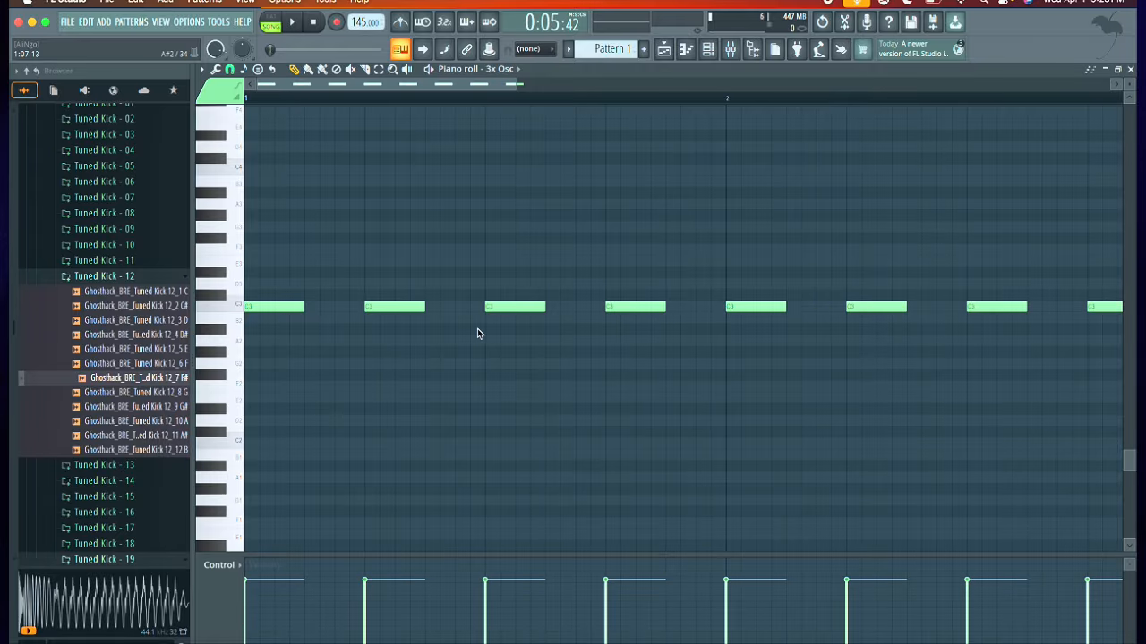
click(550, 307)
right_click(610, 307)
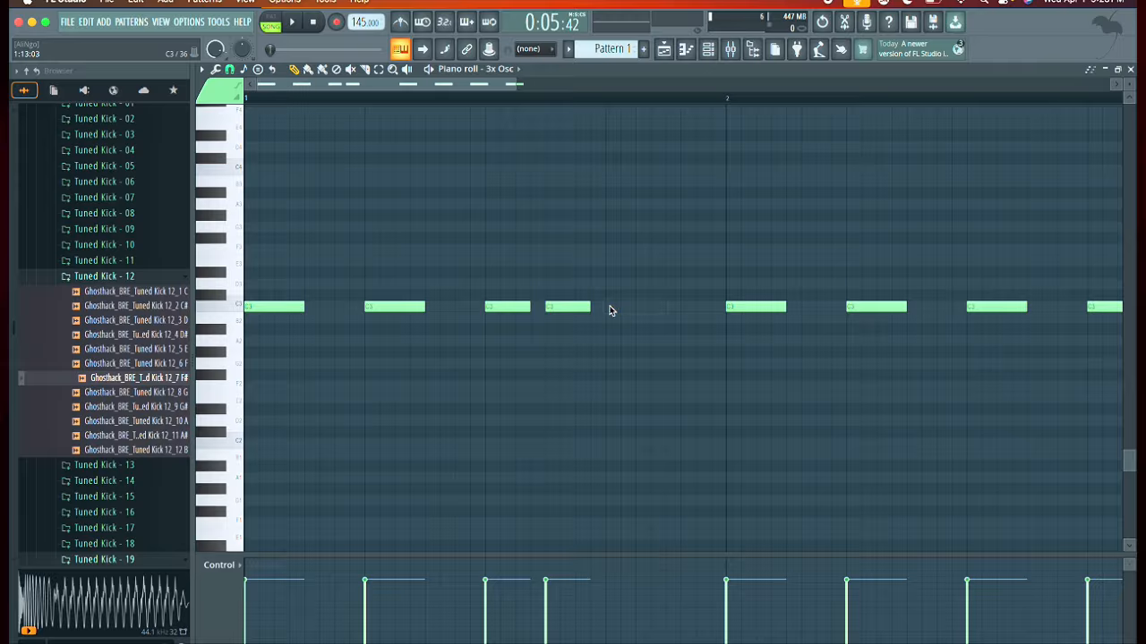
click(606, 309)
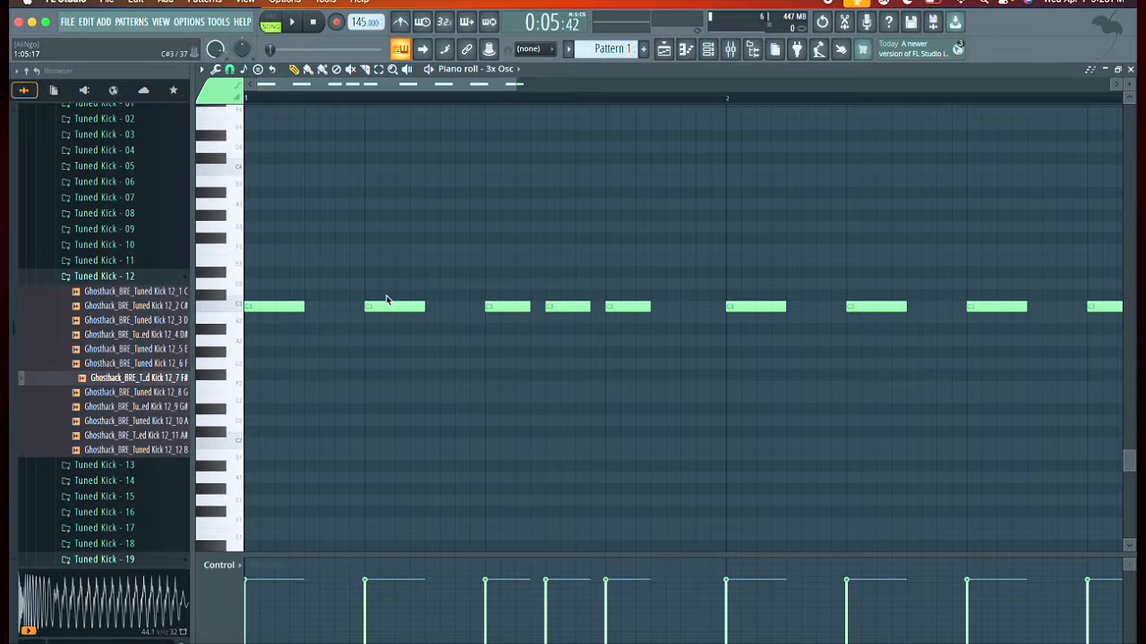
Step: Delete the C3 notes on beats 1 and 2 of both bar 1 and bar 2
right_click(379, 308)
right_click(288, 308)
scroll(434, 396, down, 3)
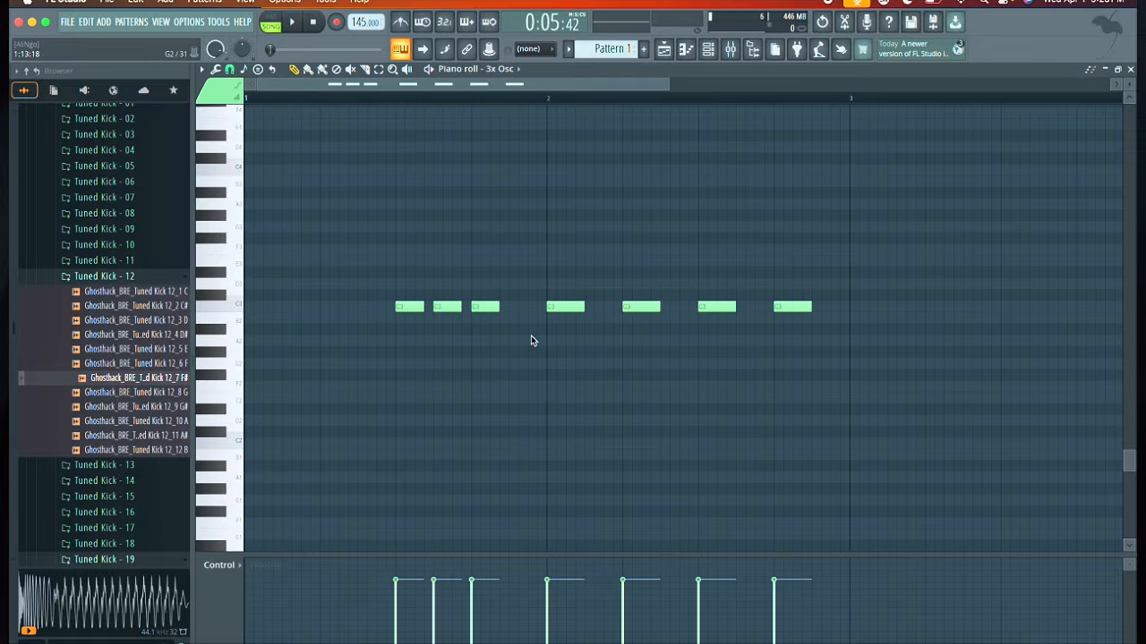
right_click(565, 314)
right_click(632, 308)
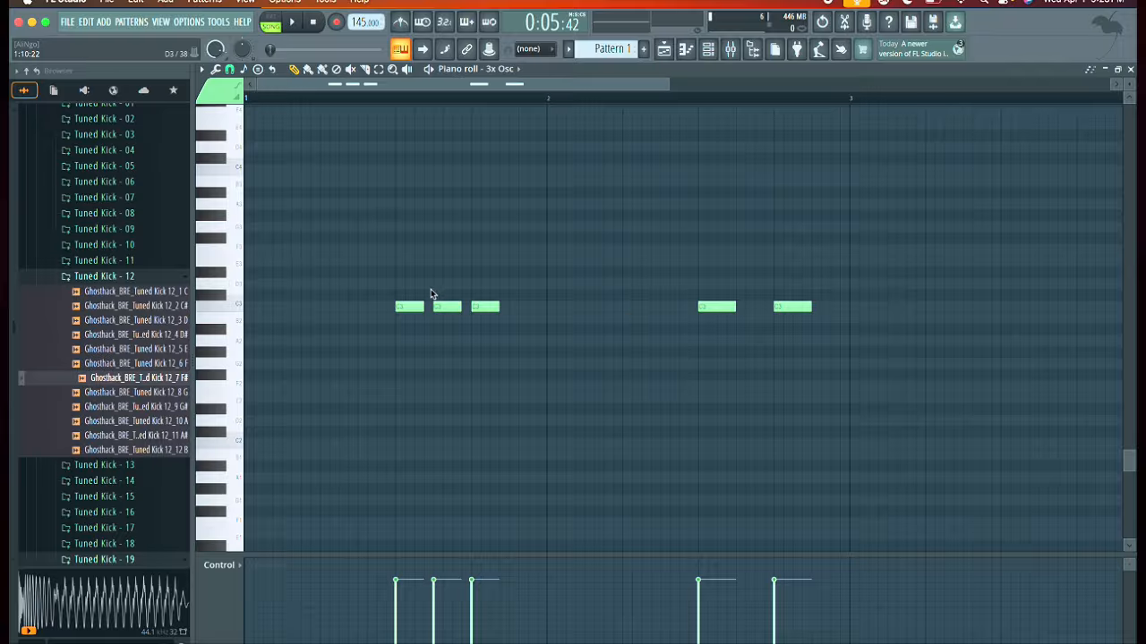
Step: Add a short C3 note just before beat 4 of bar 2 and delete the longer notes on beats 3 and 4
click(748, 307)
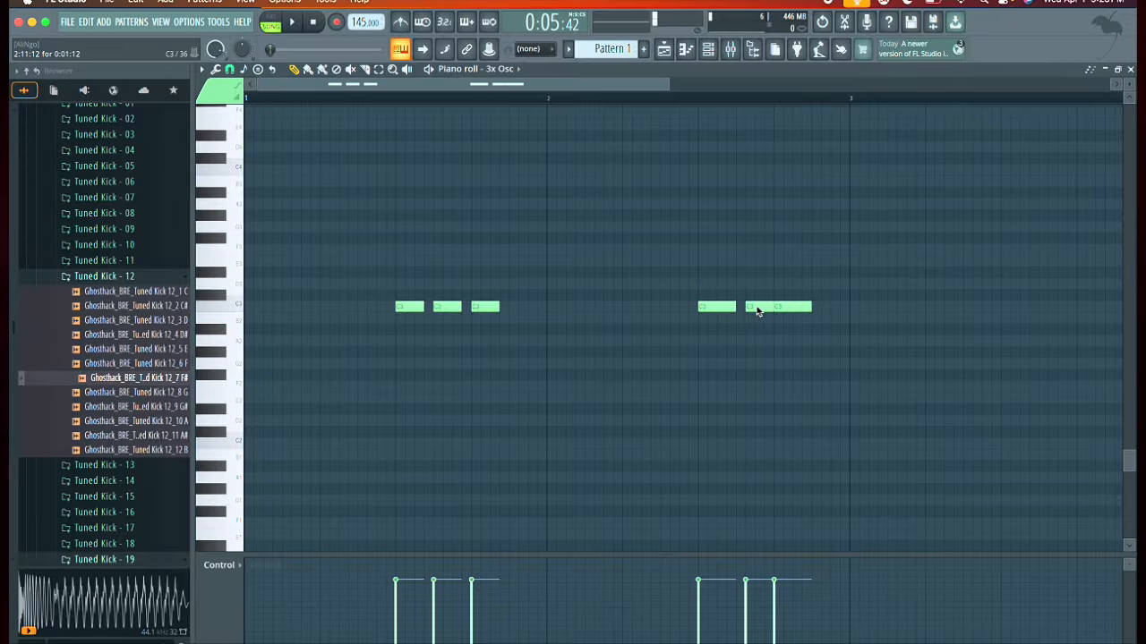
right_click(796, 308)
right_click(727, 311)
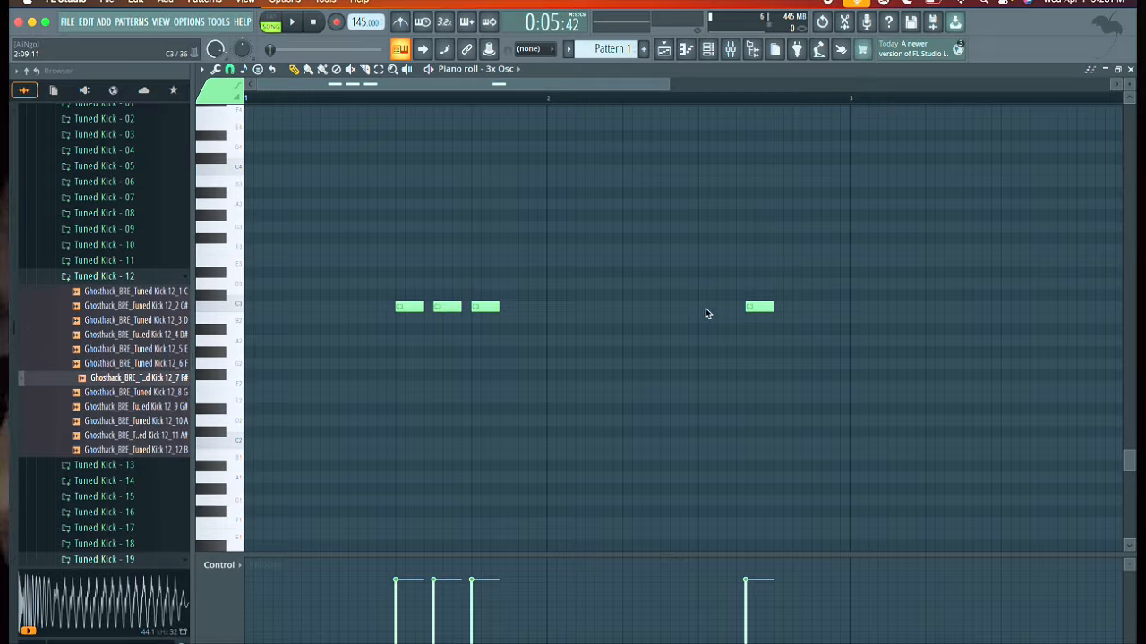
Step: Complete bar 2 with three short C3 notes starting on beat 3, spaced half a beat apart like those in bar 1
click(708, 308)
drag(723, 309, 756, 307)
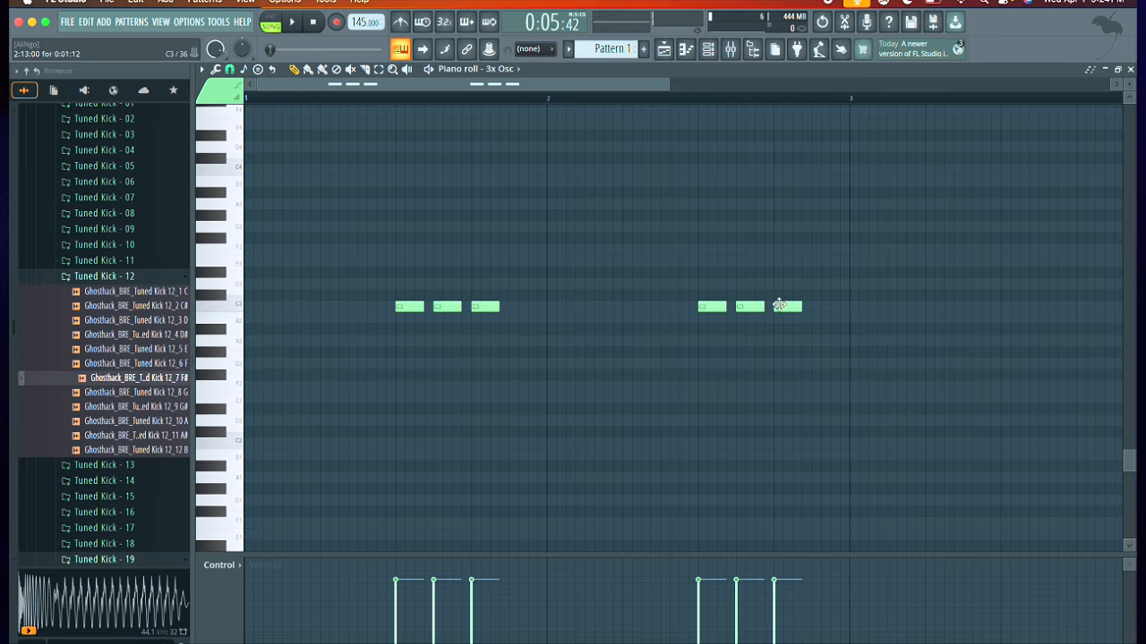
Step: Return to the playlist, place a second Pattern 1 clip at bar 3 on Track 4, and play the arrangement
key(F5)
drag(502, 300, 421, 310)
drag(687, 299, 650, 304)
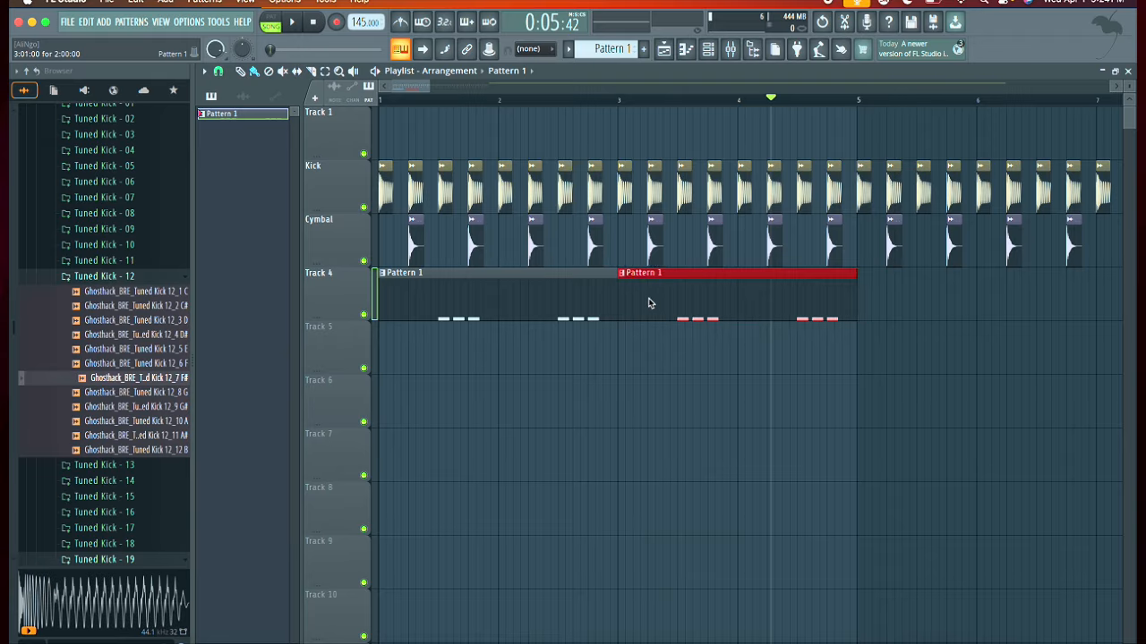
click(292, 23)
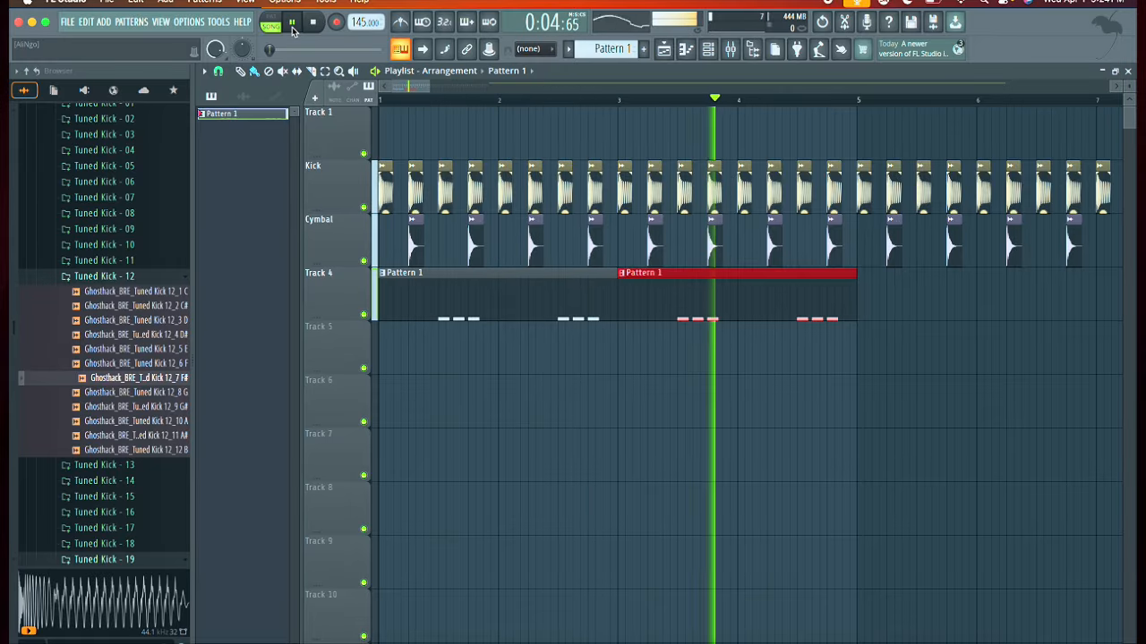
click(292, 24)
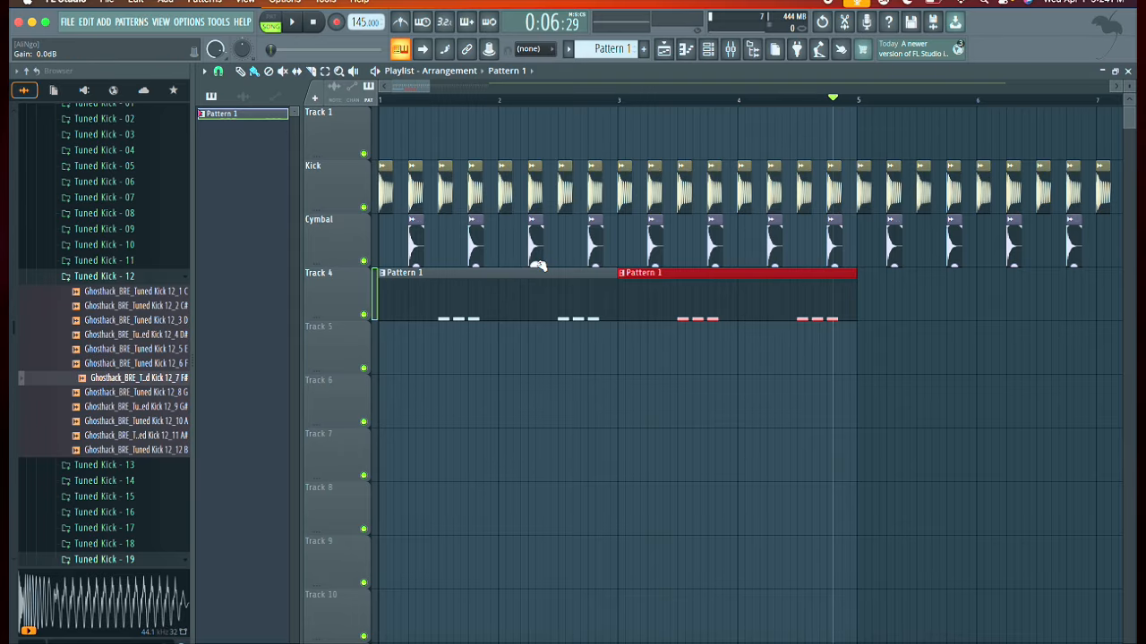
Step: Reopen the 3x Osc piano roll from the Pattern 1 clip and lower the middle C3 note in both bars to A#2
double_click(571, 292)
key(ctrl+b)
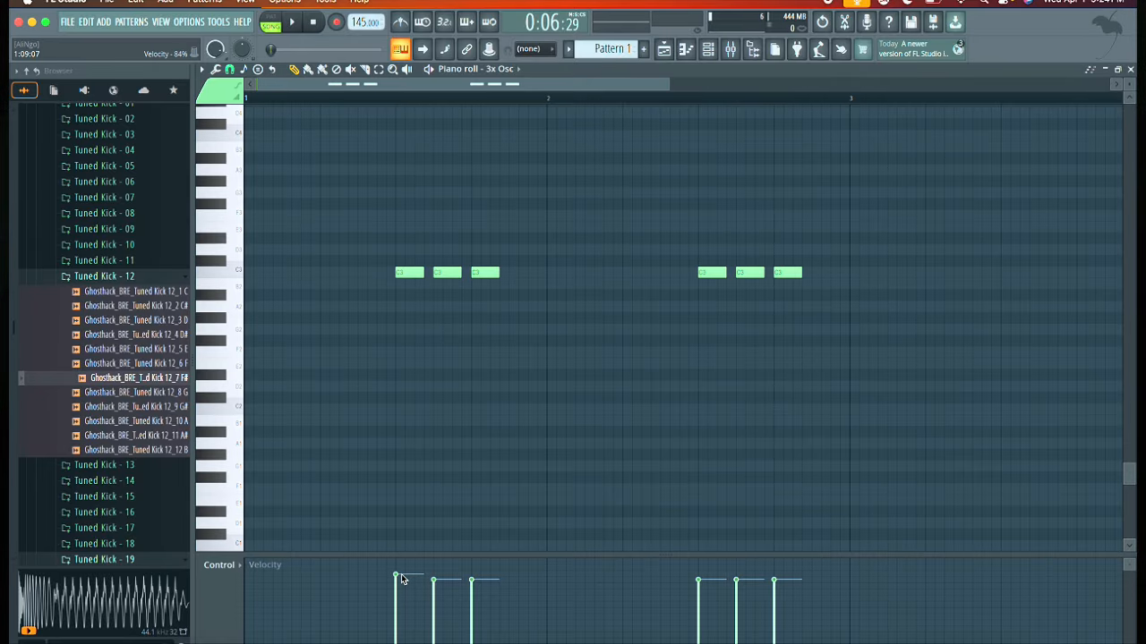
double_click(419, 278)
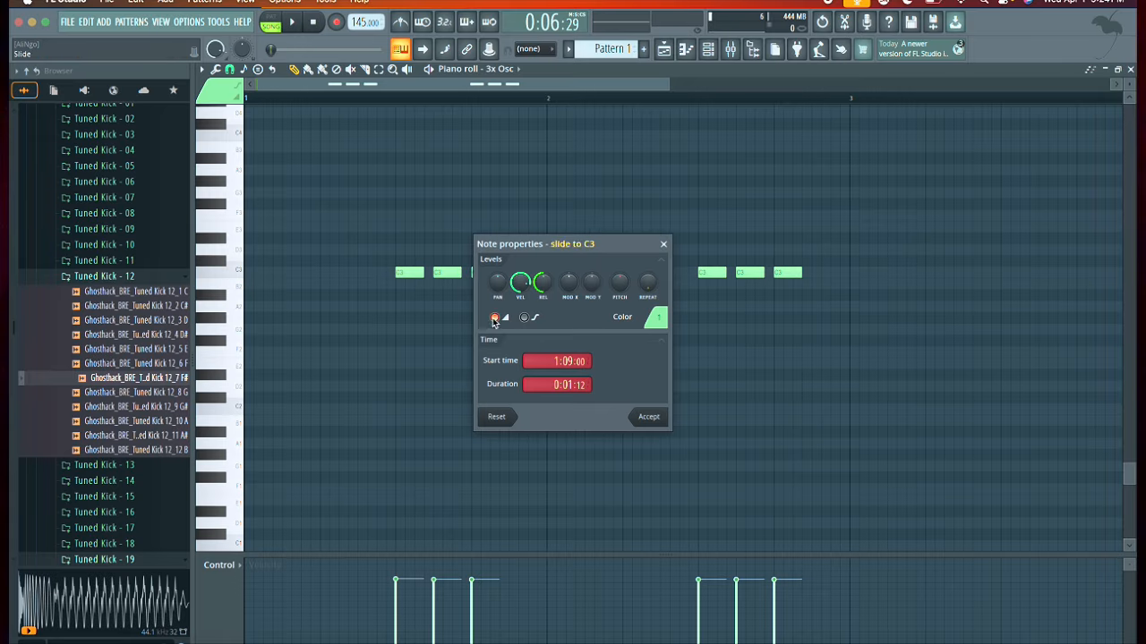
key(Escape)
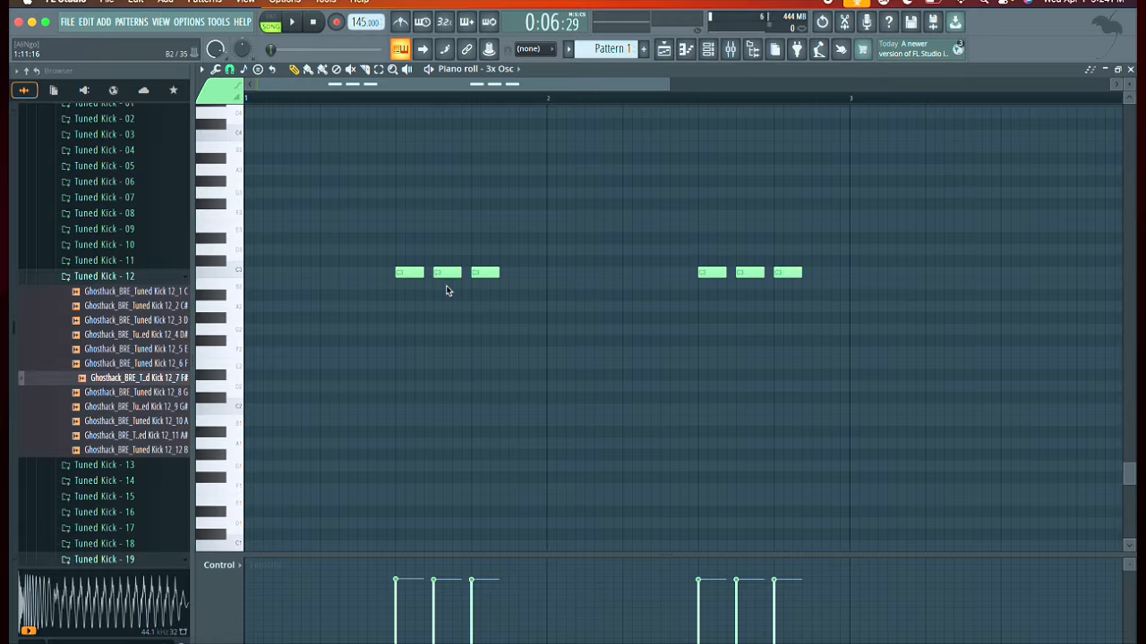
click(458, 285)
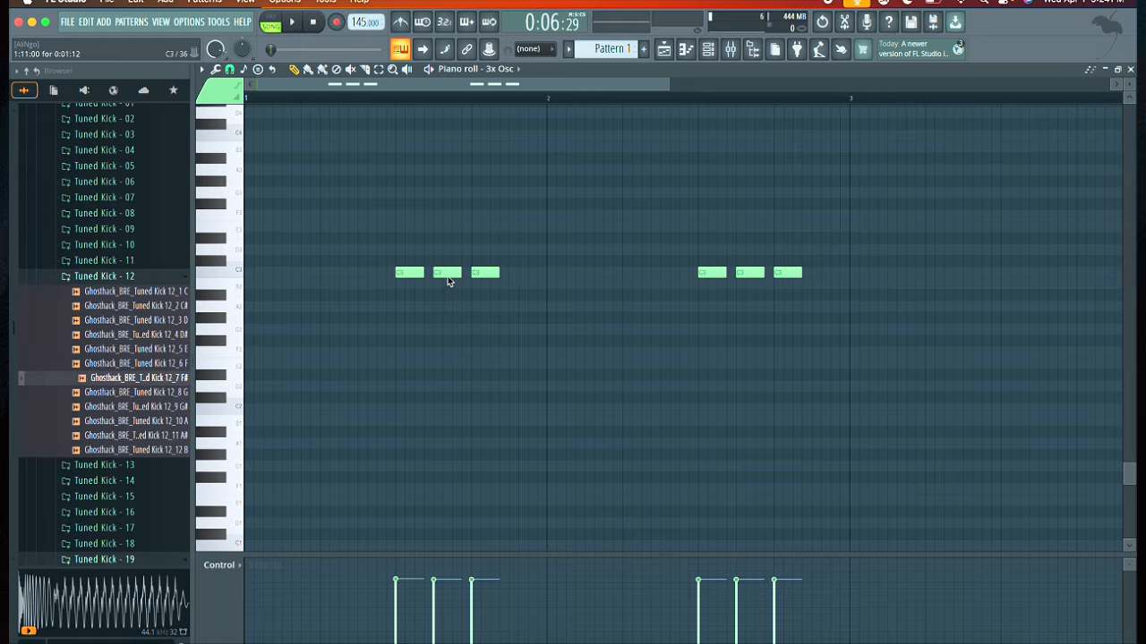
click(447, 277)
drag(447, 292, 451, 295)
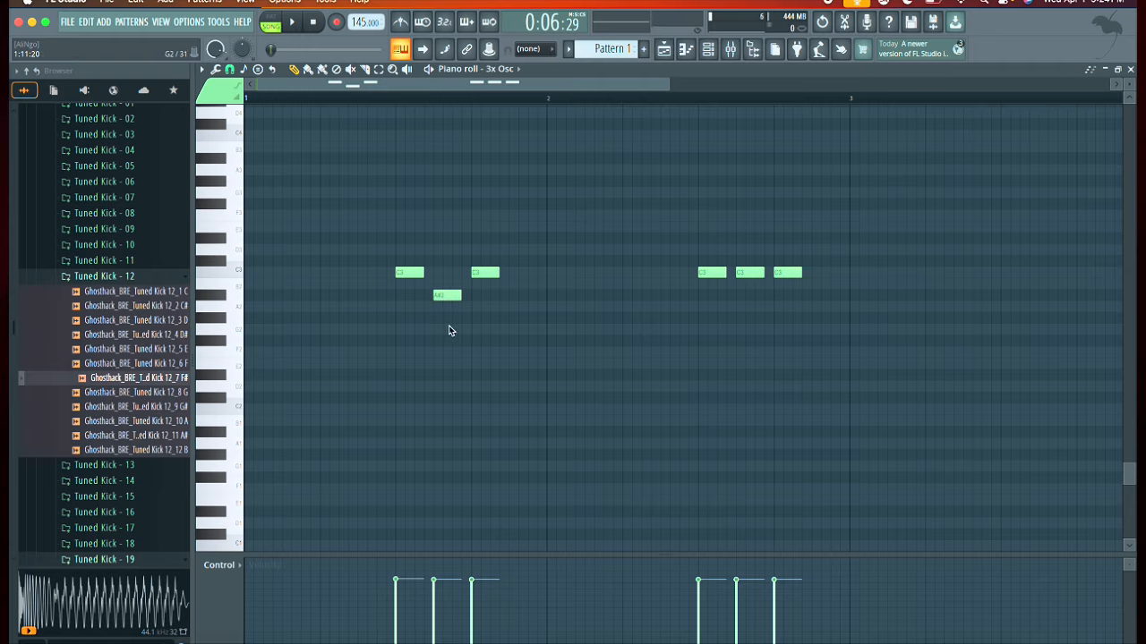
drag(746, 275, 747, 299)
Step: Turn bar 1's A#2 note into a slide note and play the song to hear it
double_click(457, 300)
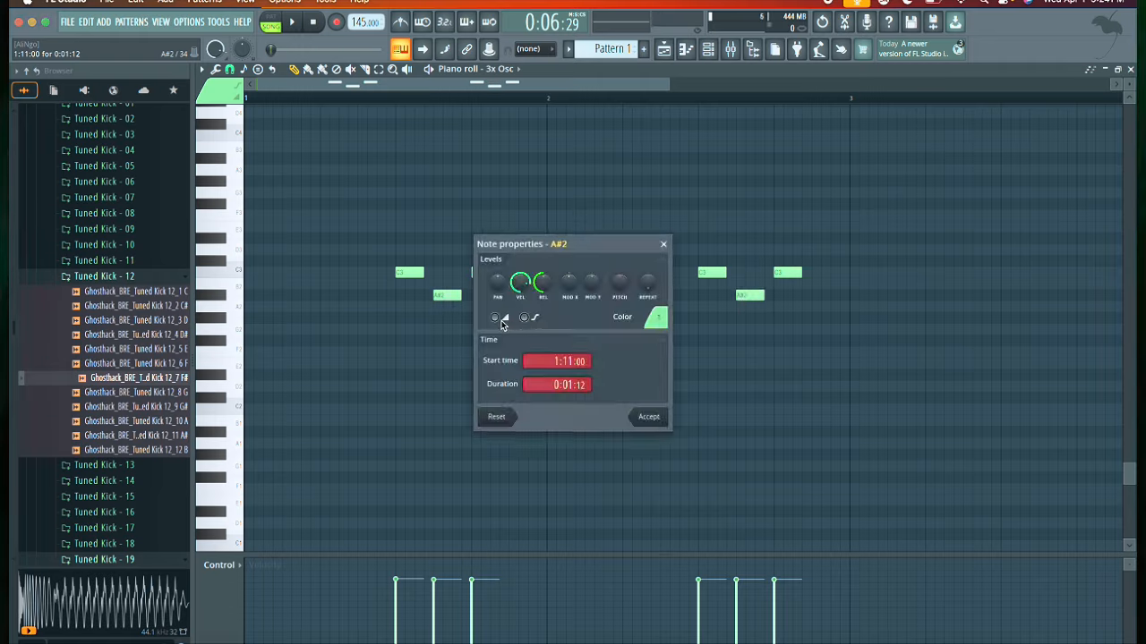
click(494, 317)
click(649, 418)
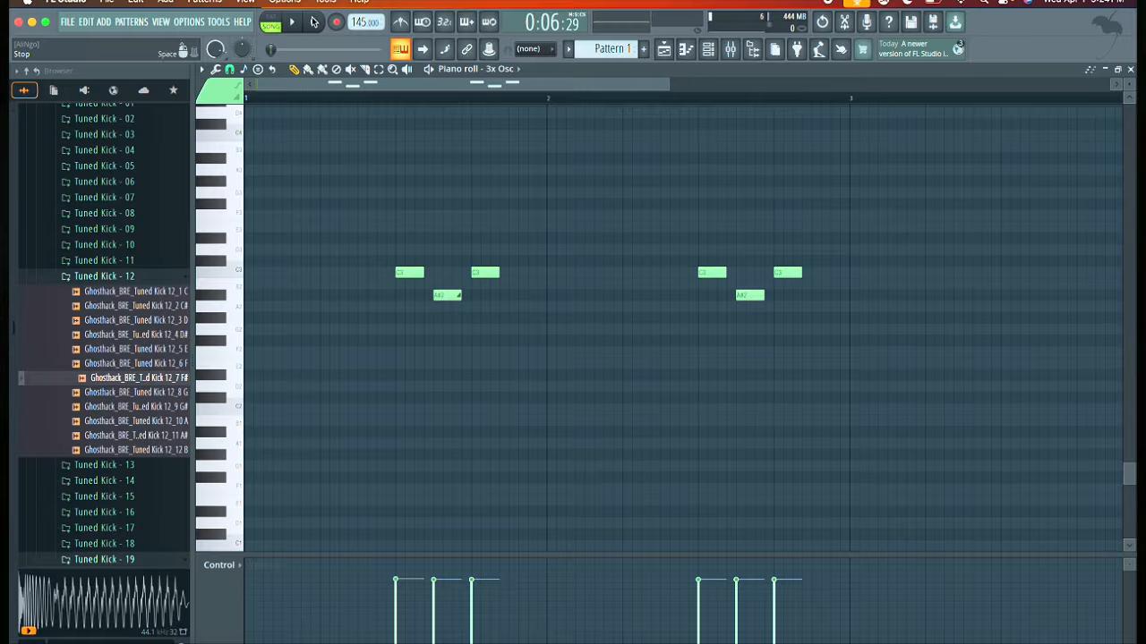
click(271, 23)
click(290, 24)
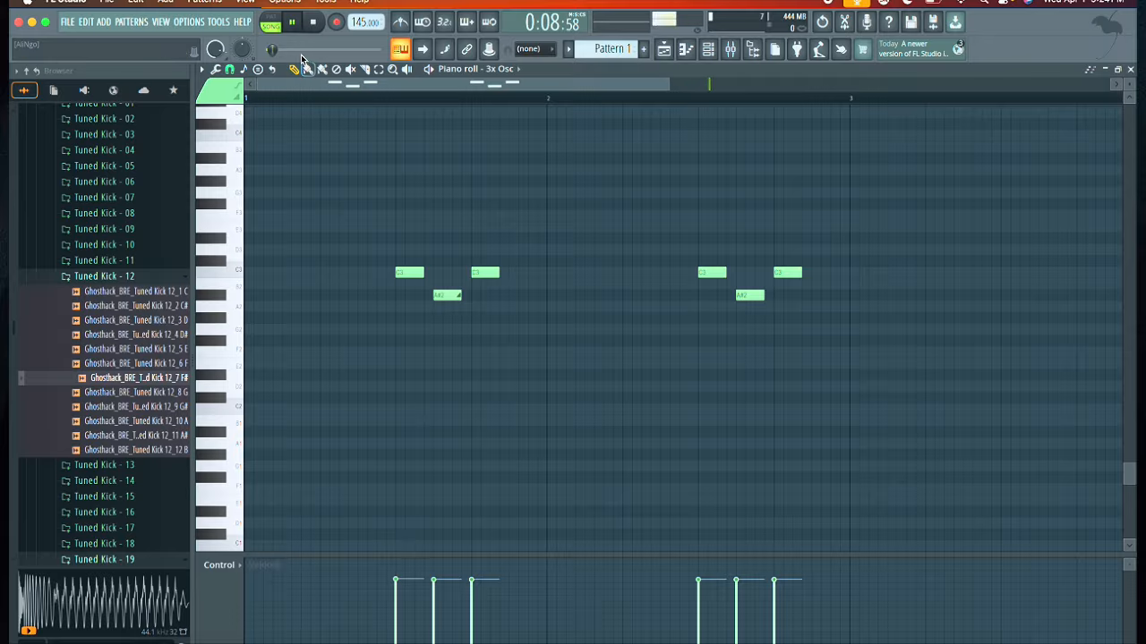
click(313, 24)
Step: Return to the playlist and place two more Pattern 1 clips on Track 4 at bars 5 and 7
click(691, 51)
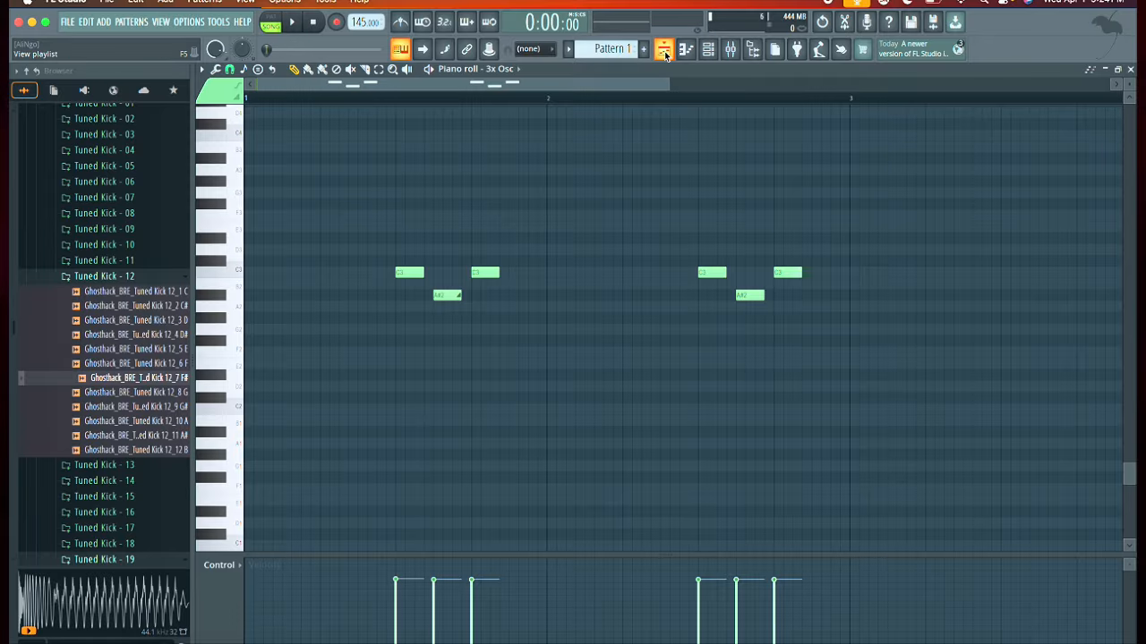
click(663, 49)
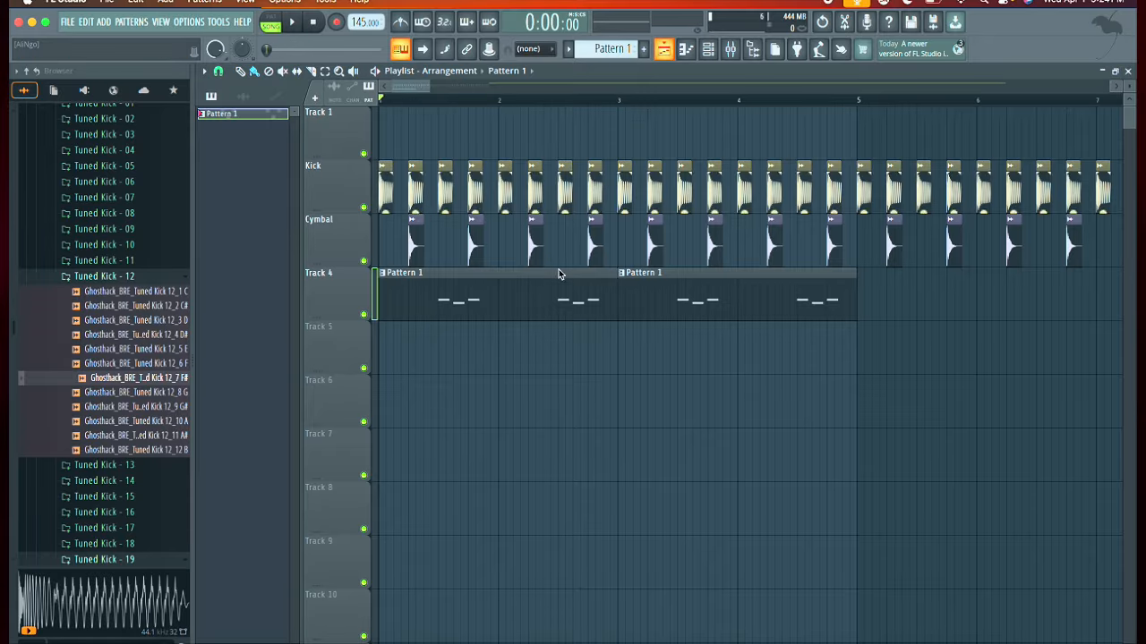
click(859, 310)
scroll(850, 310, down, 1)
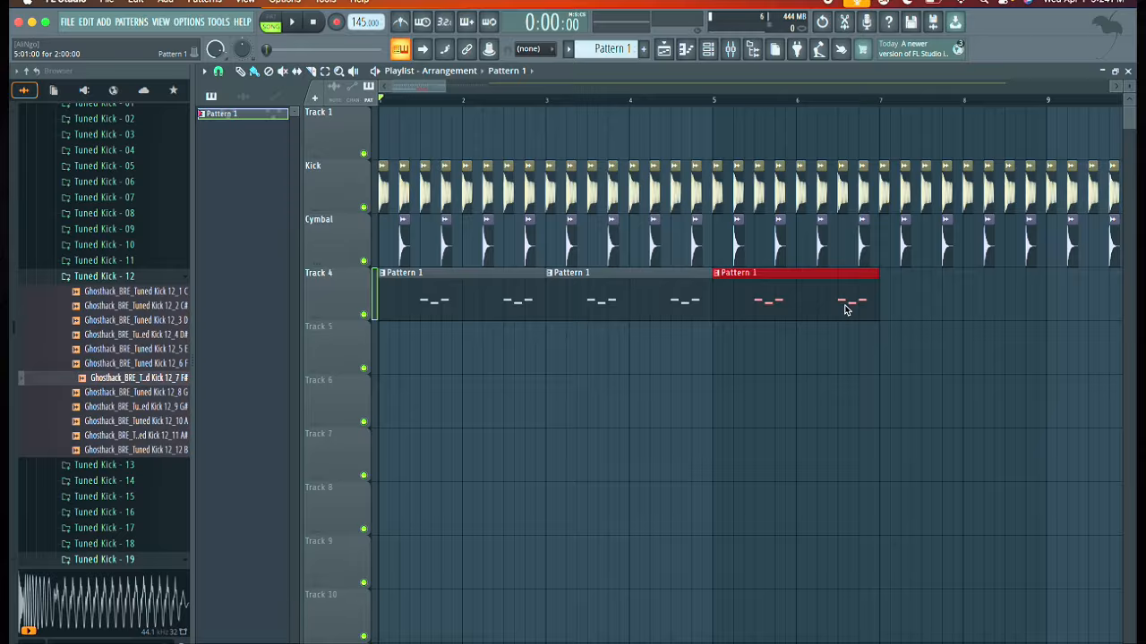
click(895, 309)
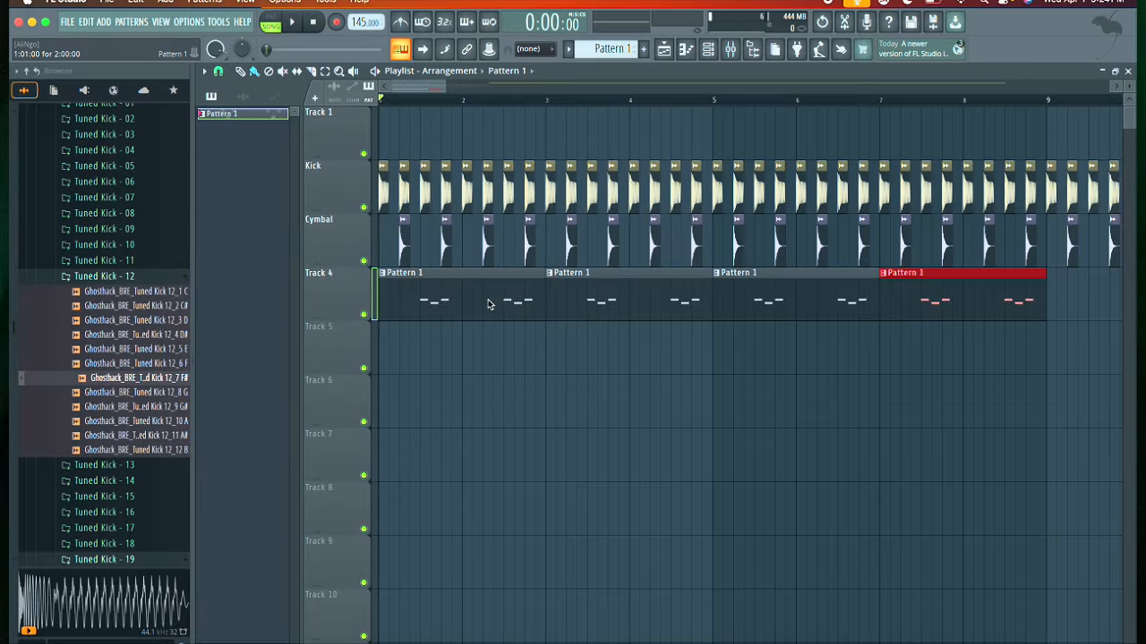
Step: Rename Track 4 as Synth
right_click(349, 303)
click(362, 273)
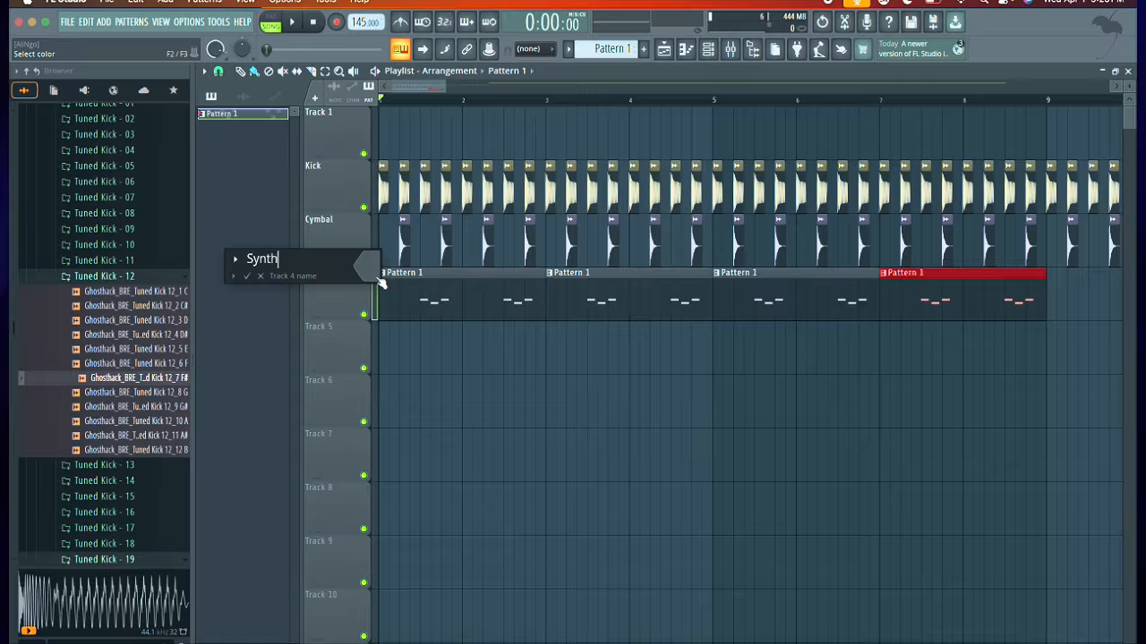
key(Return)
Step: Change the Kick track's color to crimson with hue 338, saturation 120 and luminance 74
click(349, 185)
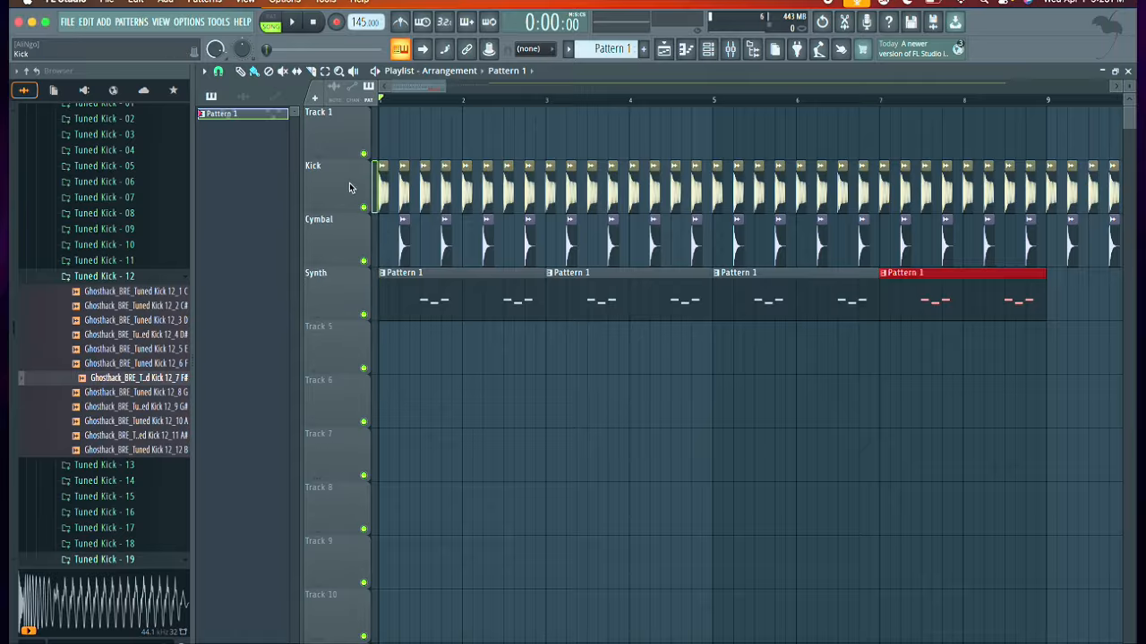
right_click(349, 185)
click(328, 184)
right_click(344, 189)
click(376, 191)
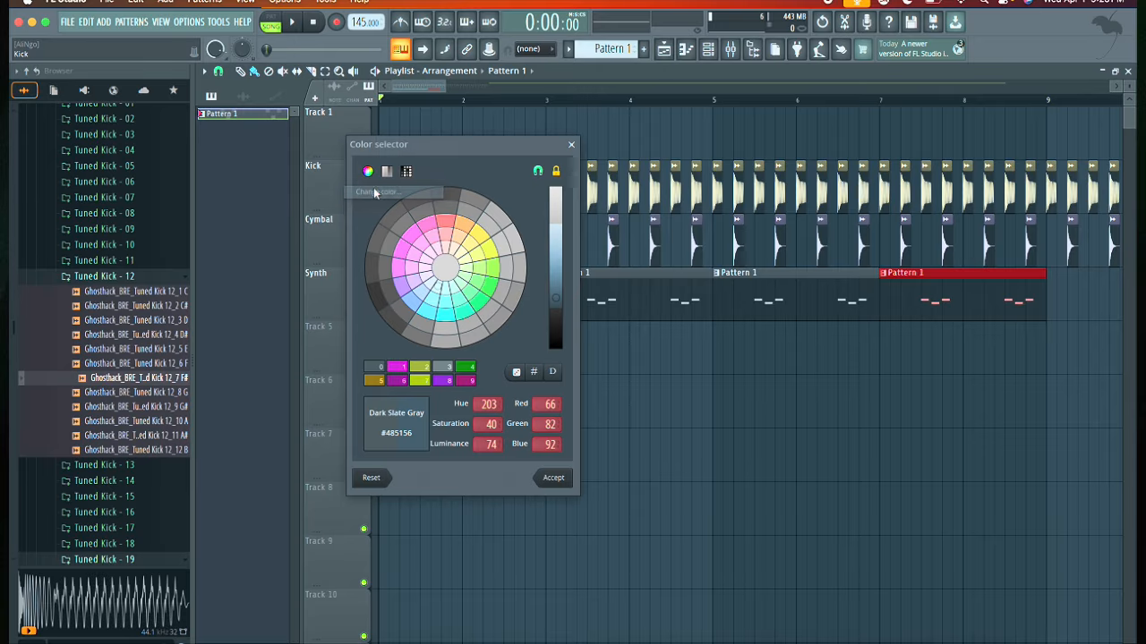
click(435, 230)
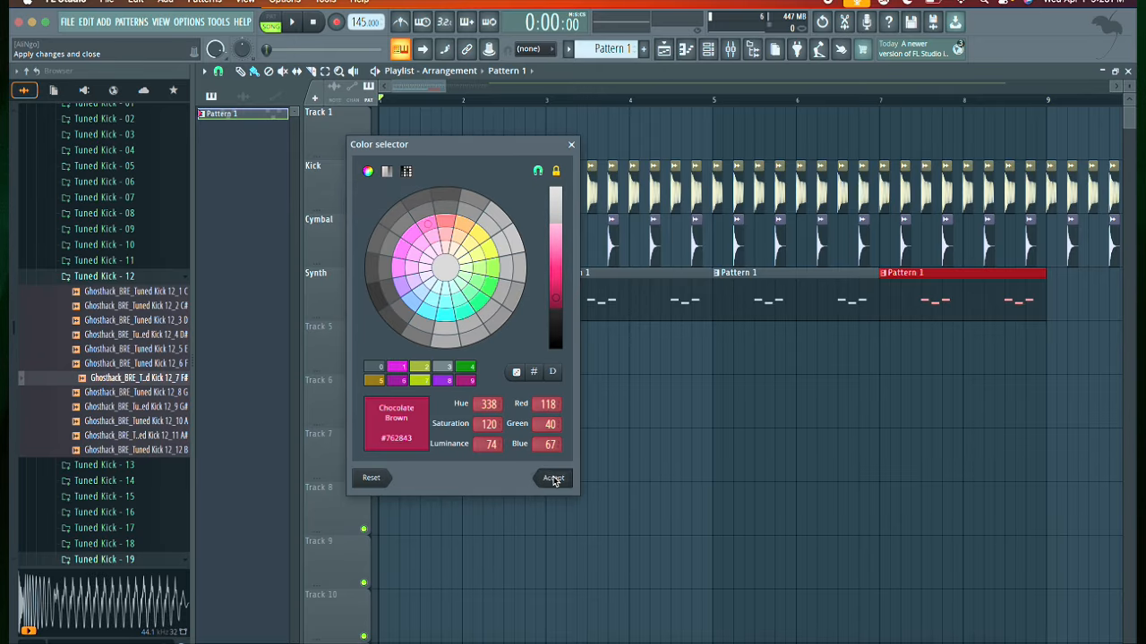
click(551, 478)
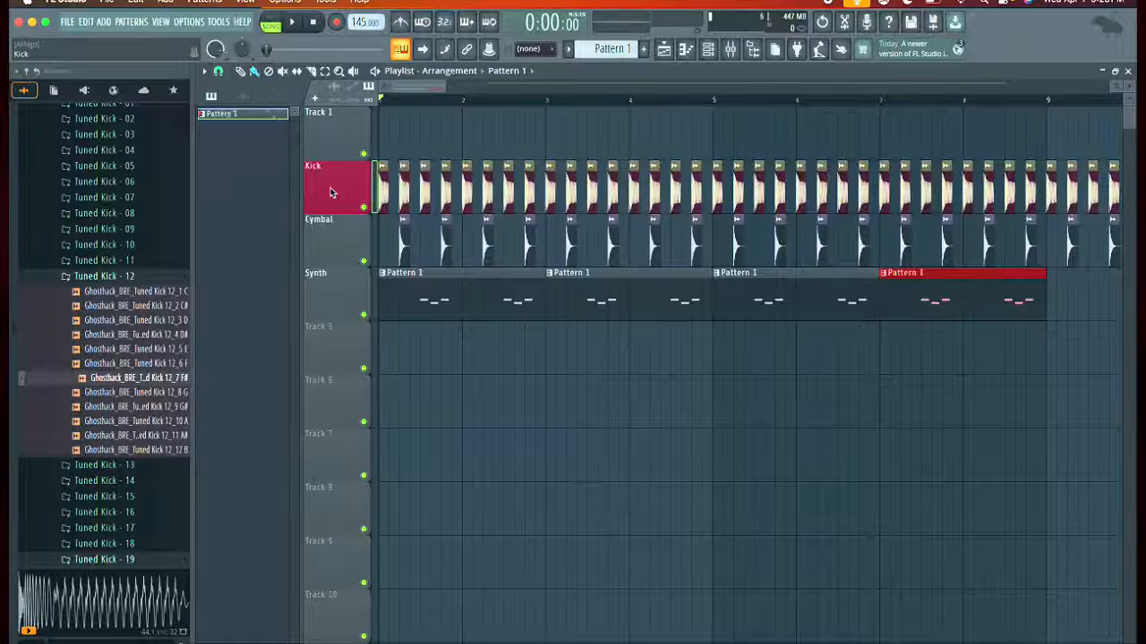
Step: Change the Cymbal track's color to golden yellow
right_click(328, 245)
click(365, 246)
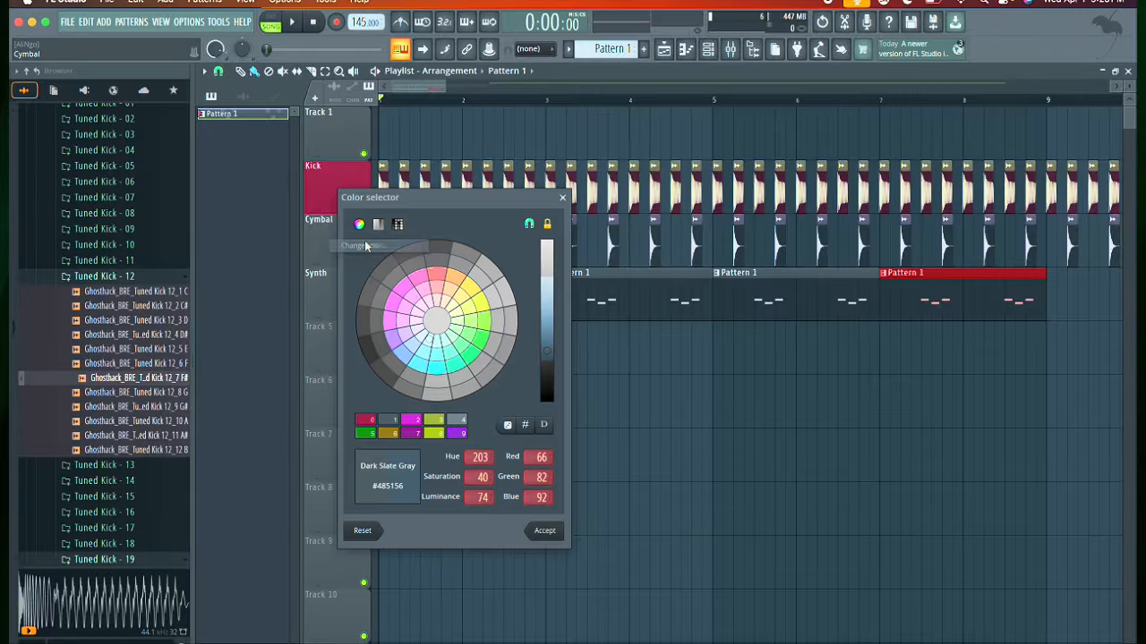
click(467, 293)
click(539, 528)
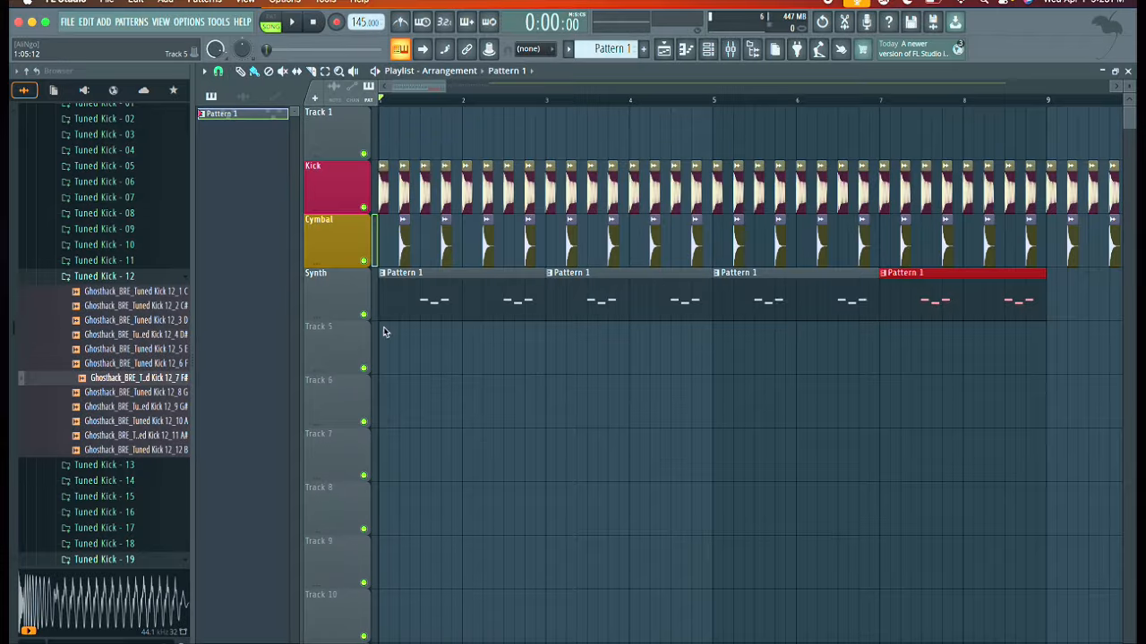
Step: Change the Synth track's color to green and play the arrangement
right_click(350, 300)
click(392, 301)
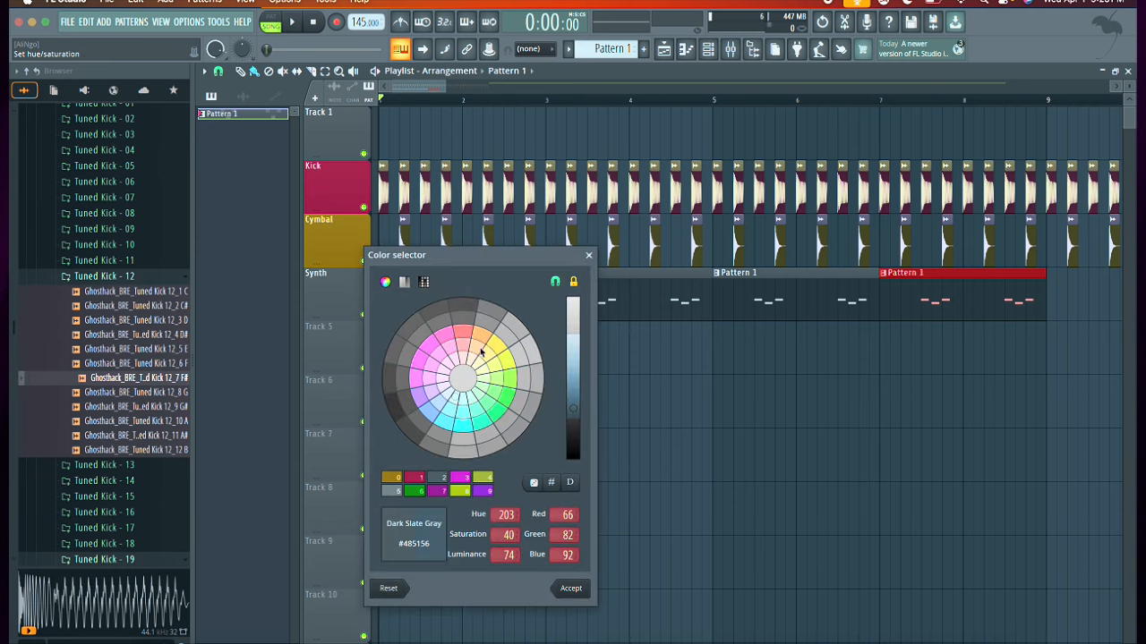
click(504, 376)
click(571, 588)
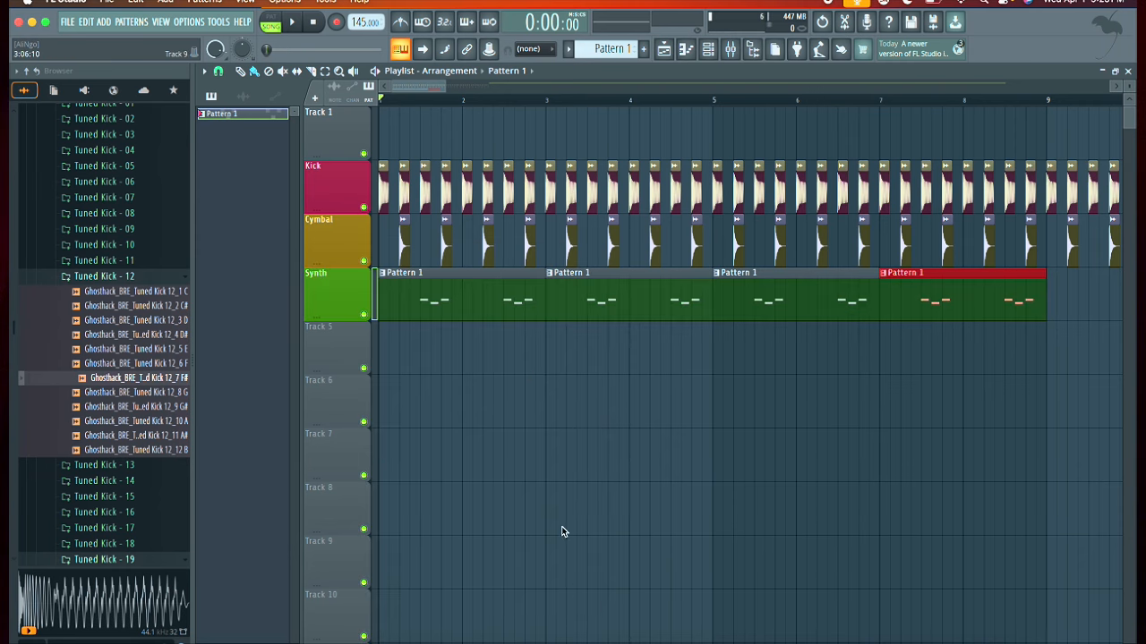
click(296, 23)
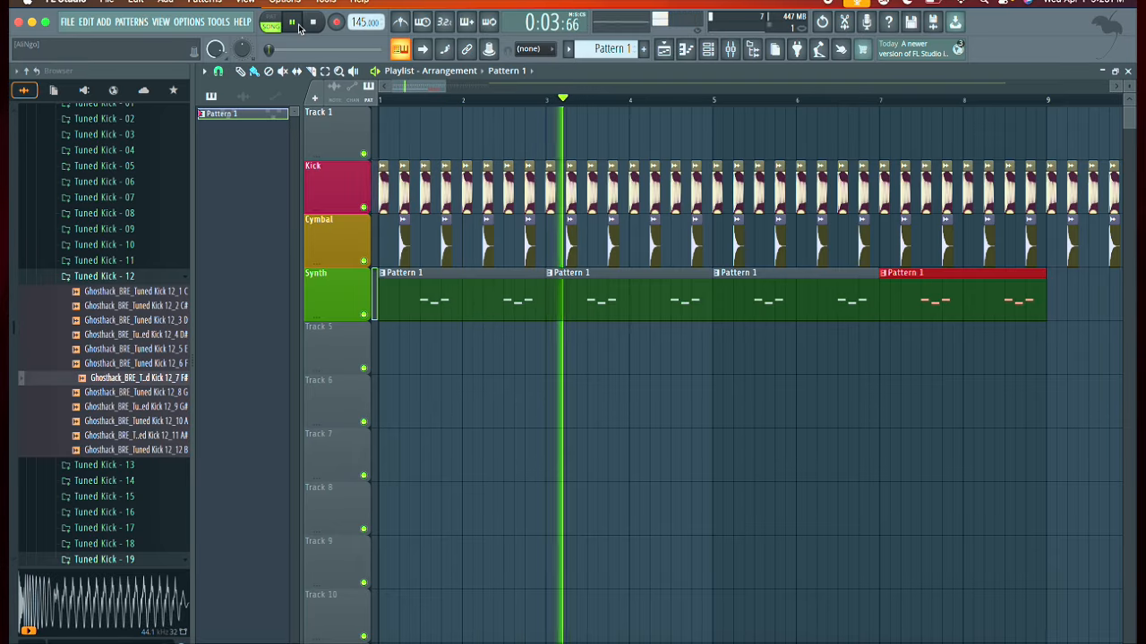
click(298, 25)
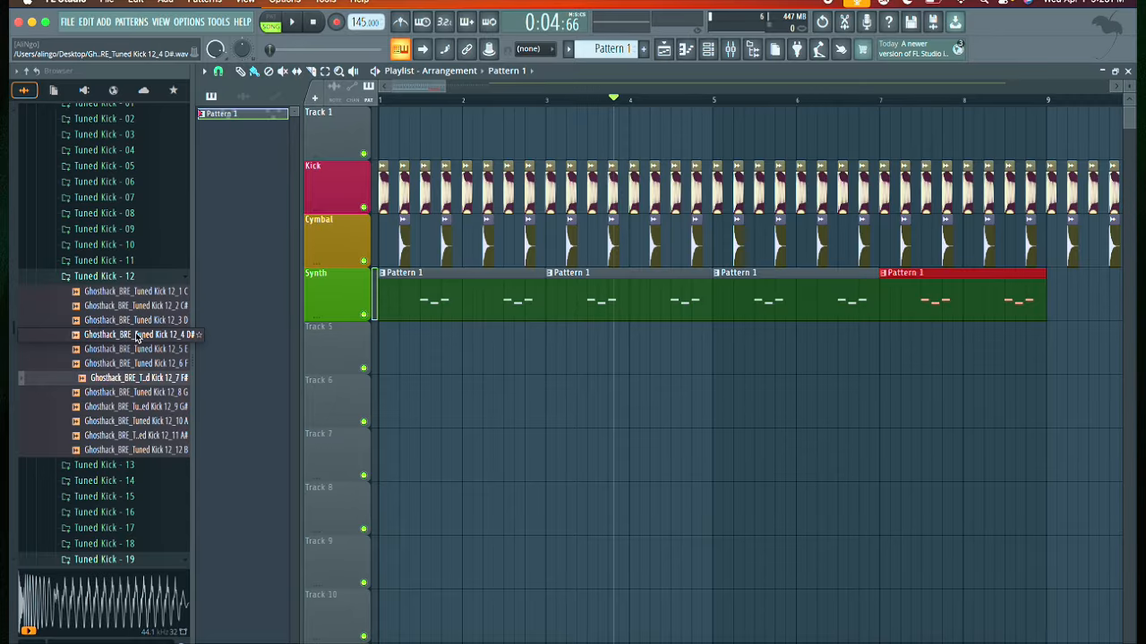
Step: Browse the Big Room Essentials drum one-shots and preview Ghosthack_BRE_Kick_06
scroll(143, 304, up, 10)
scroll(134, 336, up, 12)
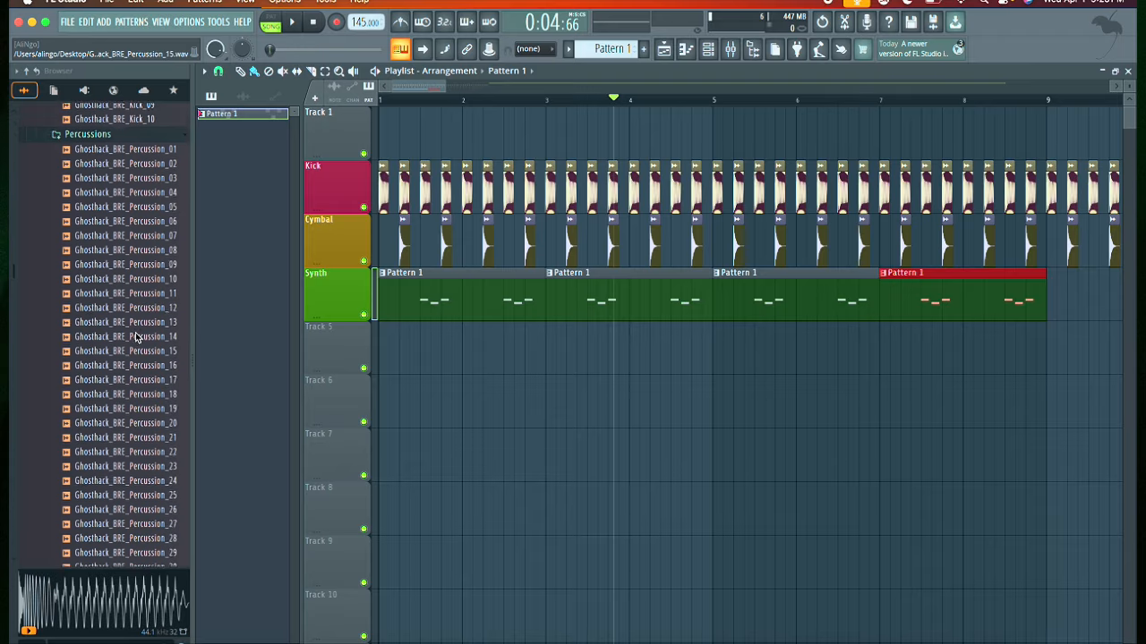
click(122, 330)
scroll(122, 335, up, 2)
click(141, 272)
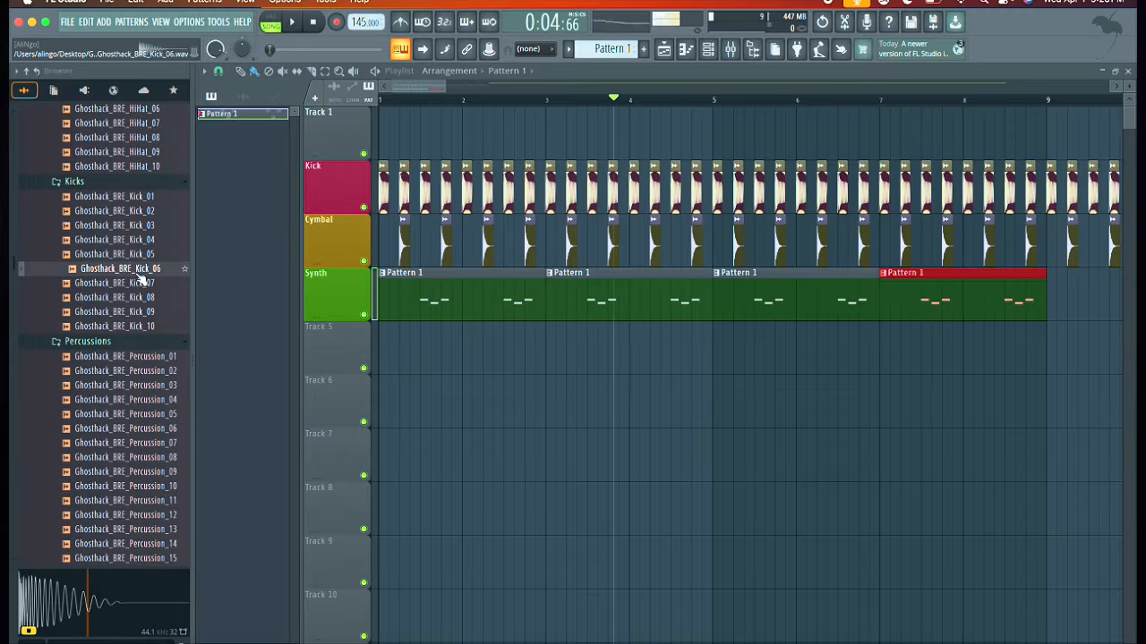
scroll(142, 275, up, 11)
scroll(140, 274, up, 15)
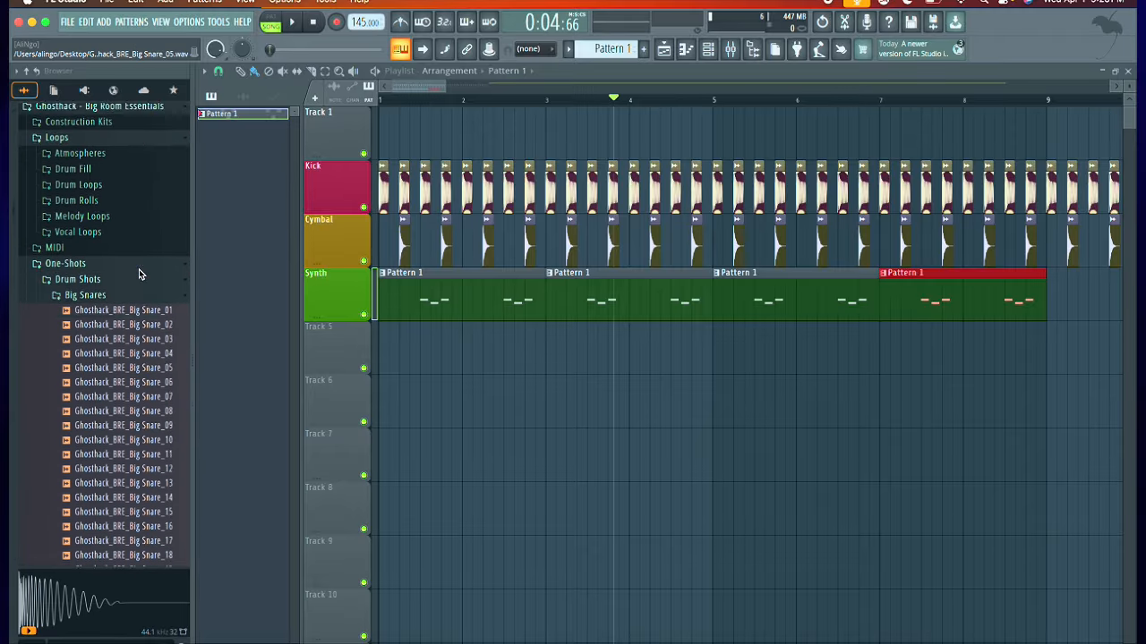
Step: Preview loops in the Atmospheres folder and place Ghosthack_BRE_Atmosphere 19_D 128BPM at bar 1 on Track 5
click(67, 368)
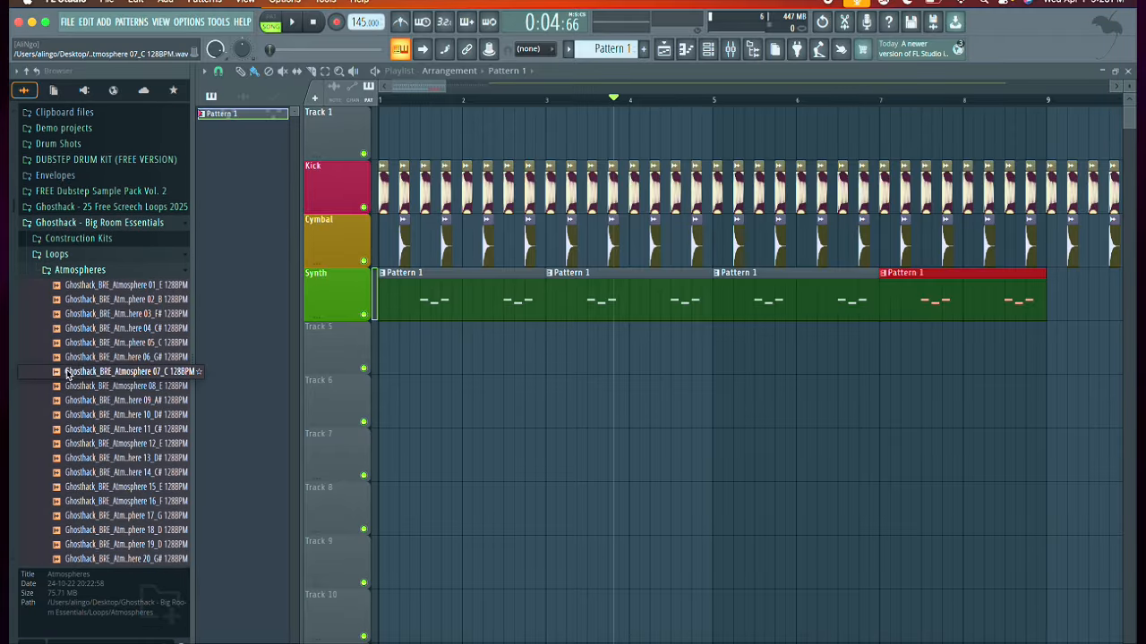
click(85, 371)
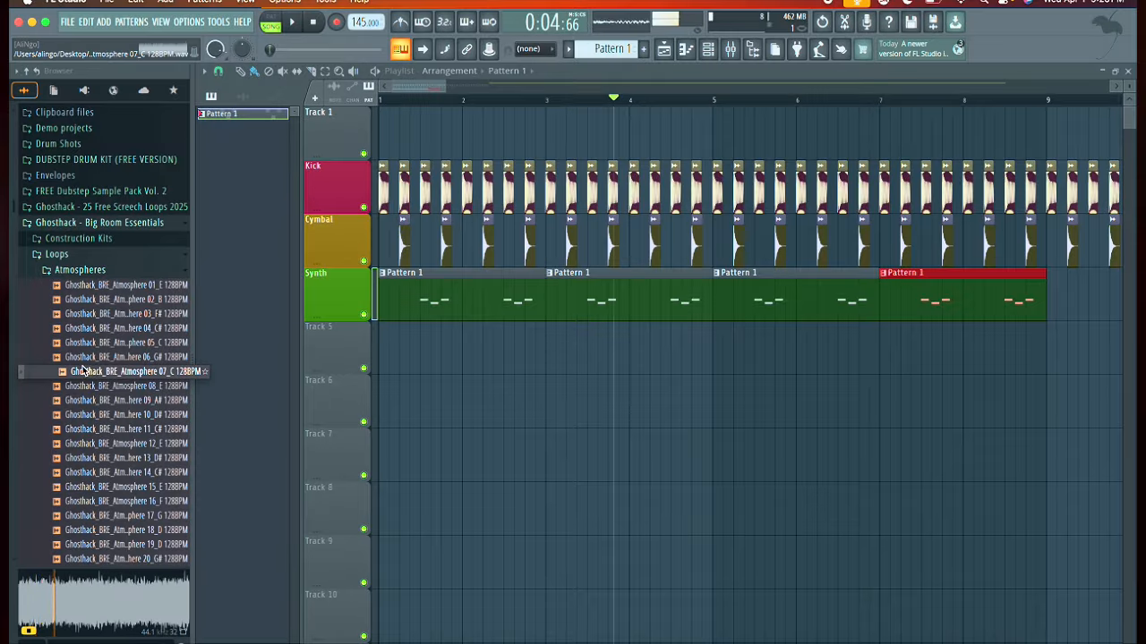
scroll(82, 369, down, 3)
scroll(82, 369, down, 2)
click(123, 346)
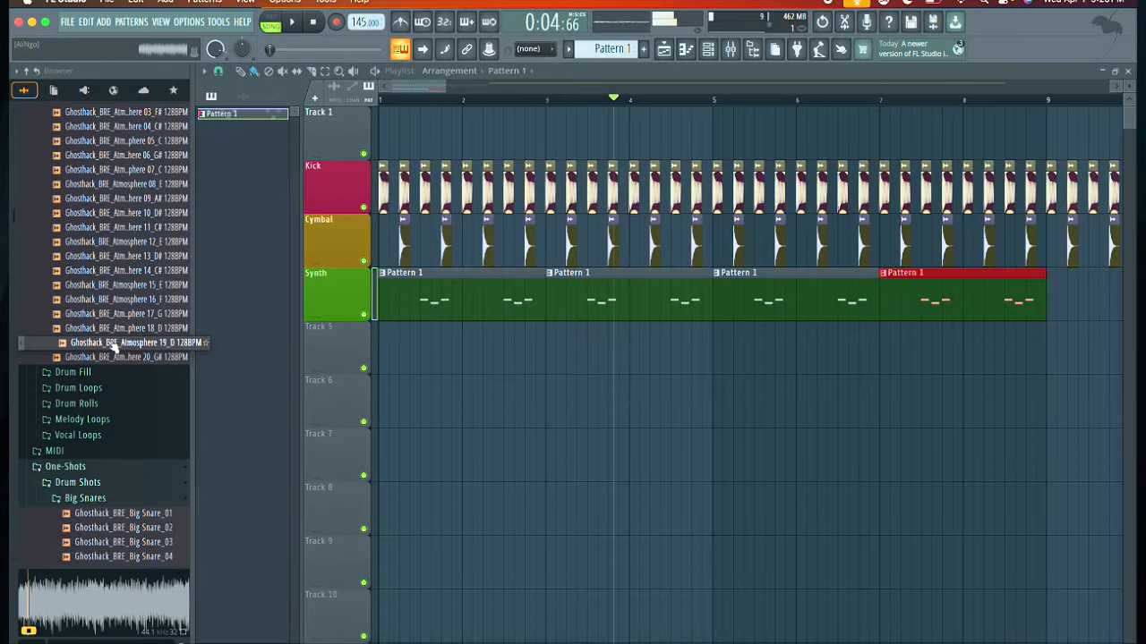
scroll(123, 374, up, 1)
drag(124, 400, 416, 358)
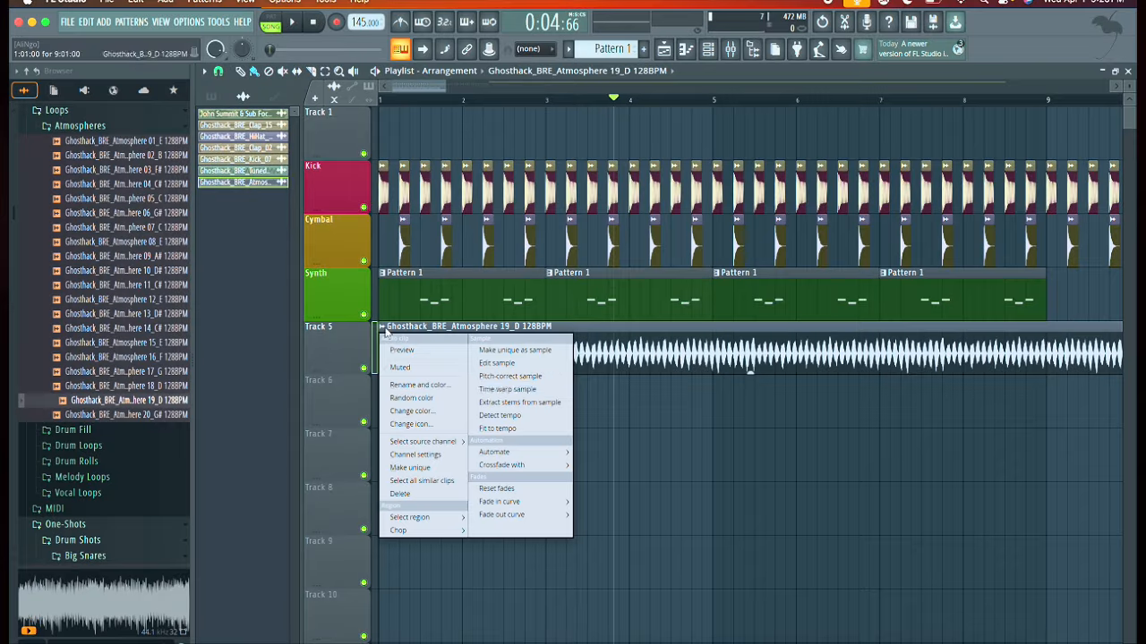
Step: Fit the Atmosphere 19 clip to the 145 BPM project tempo and reduce its time stretching until it ends at bar 9
click(383, 327)
click(523, 418)
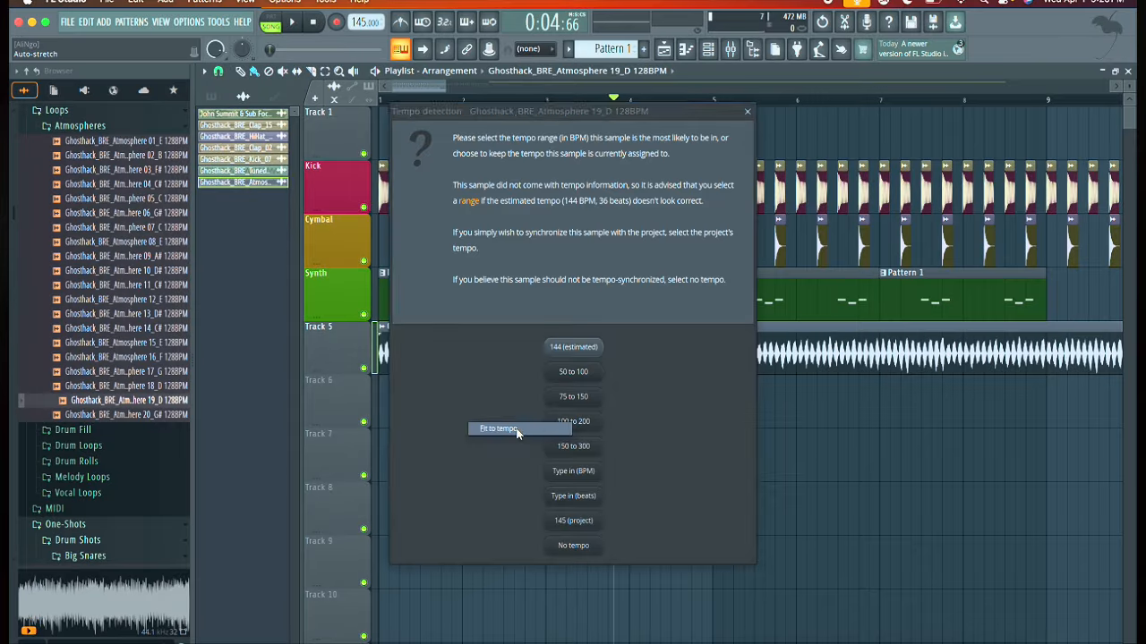
click(567, 525)
scroll(499, 351, down, 3)
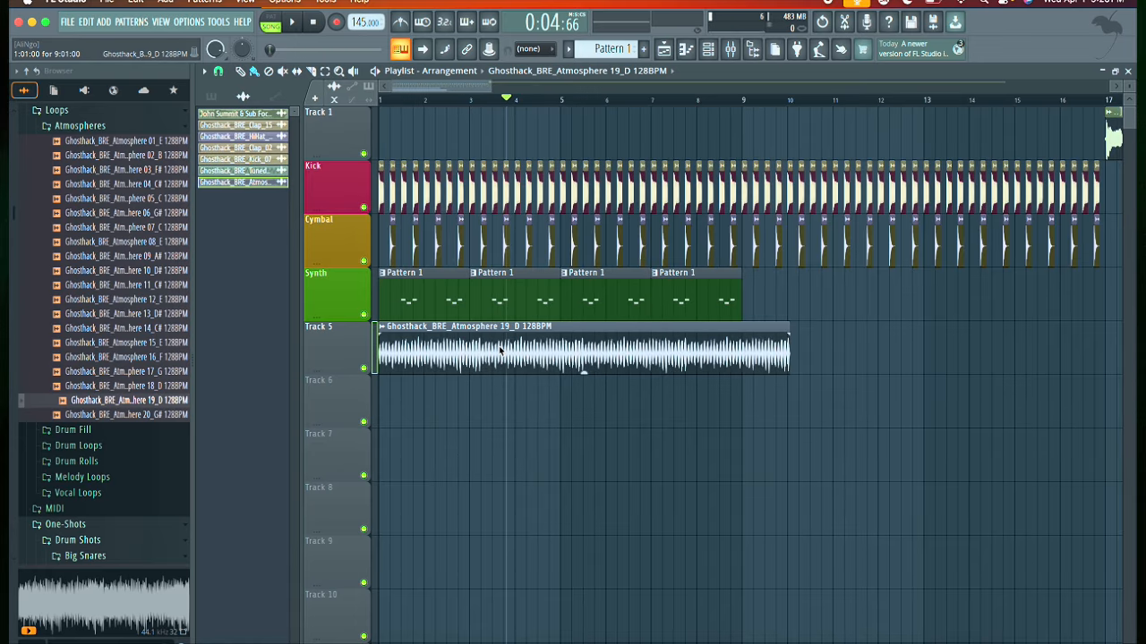
double_click(567, 352)
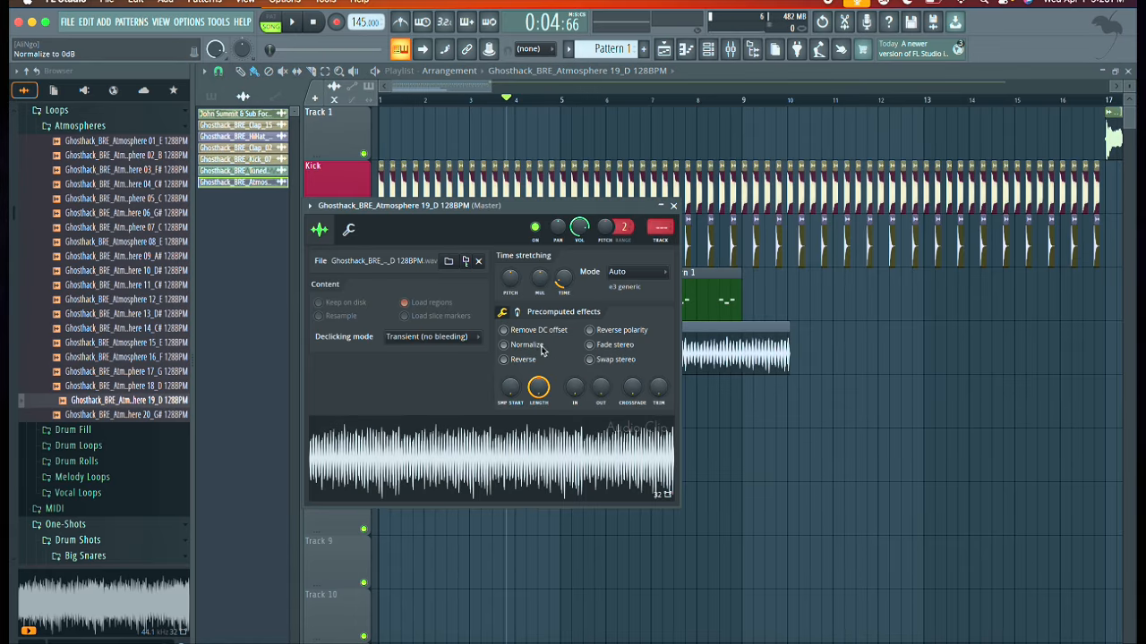
drag(557, 220, 491, 347)
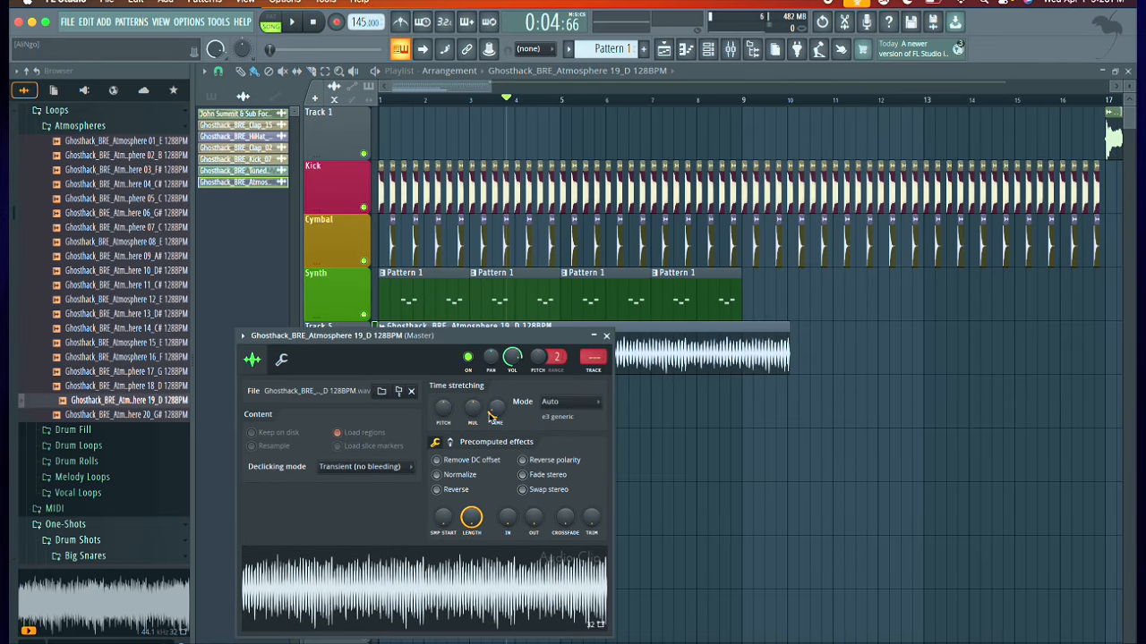
drag(491, 417, 491, 439)
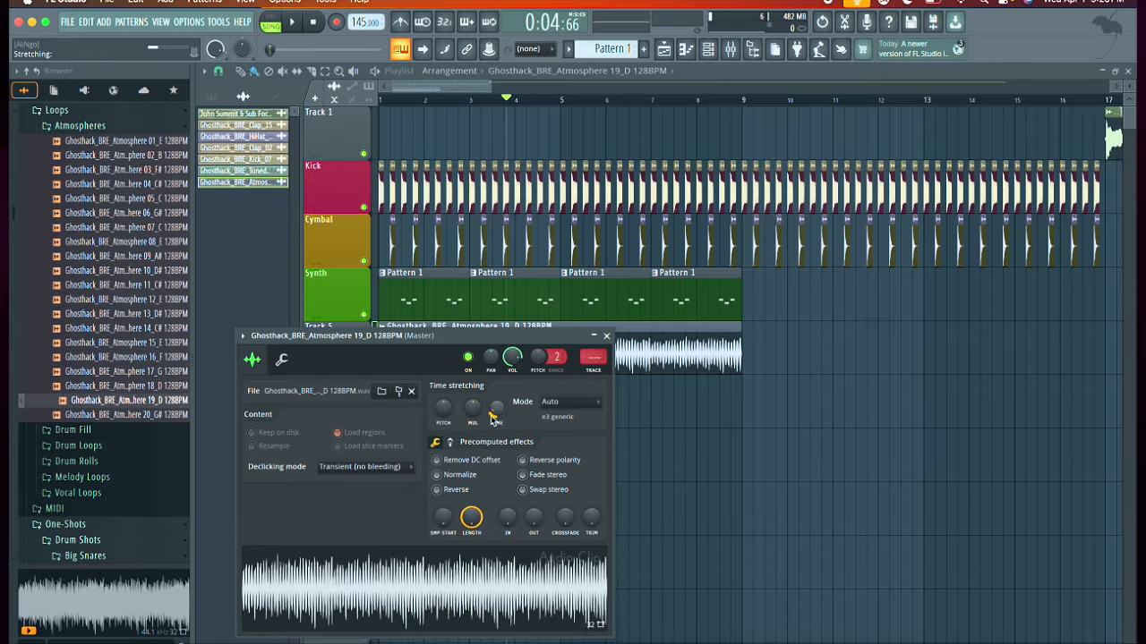
click(606, 337)
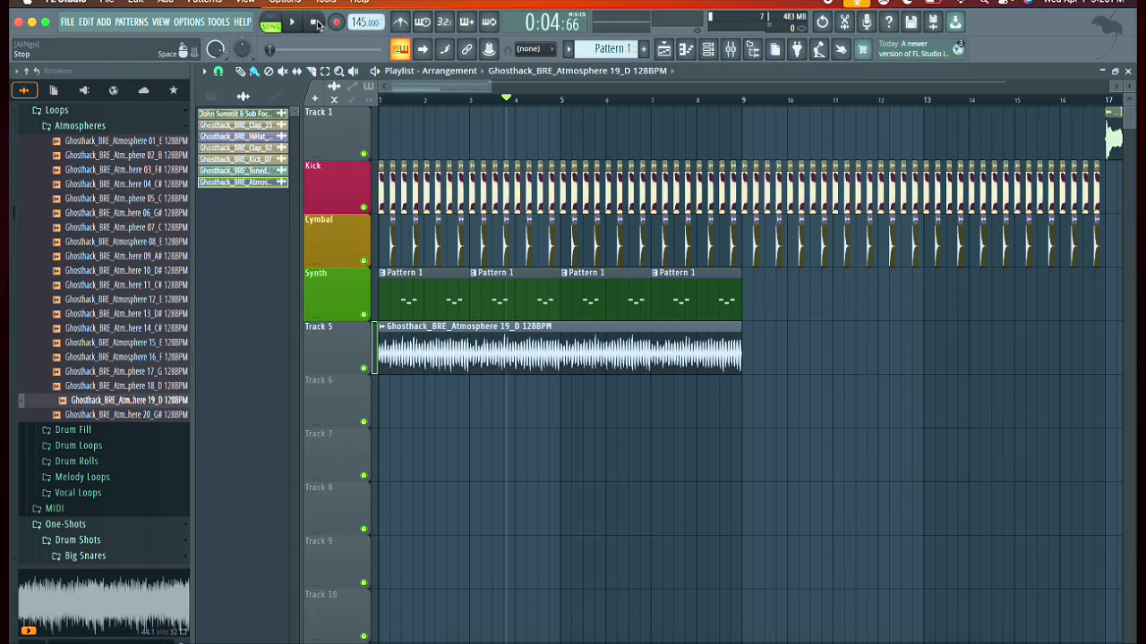
Step: Play the arrangement from the start and lower the Atmosphere 19 clip's channel volume to about 27%
key(space)
double_click(441, 350)
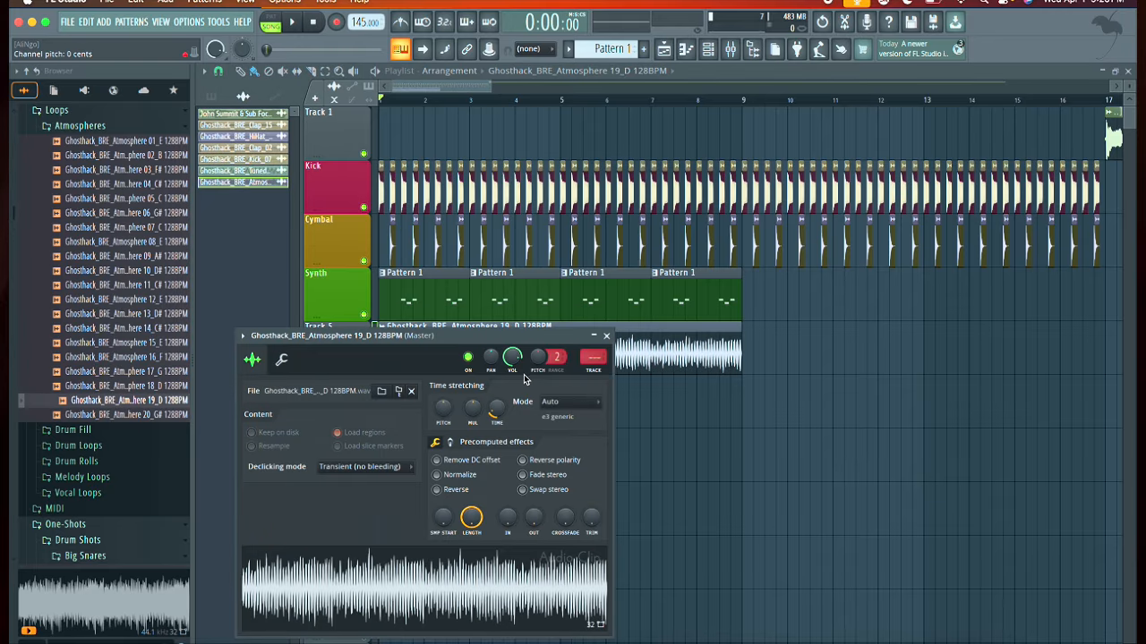
click(606, 336)
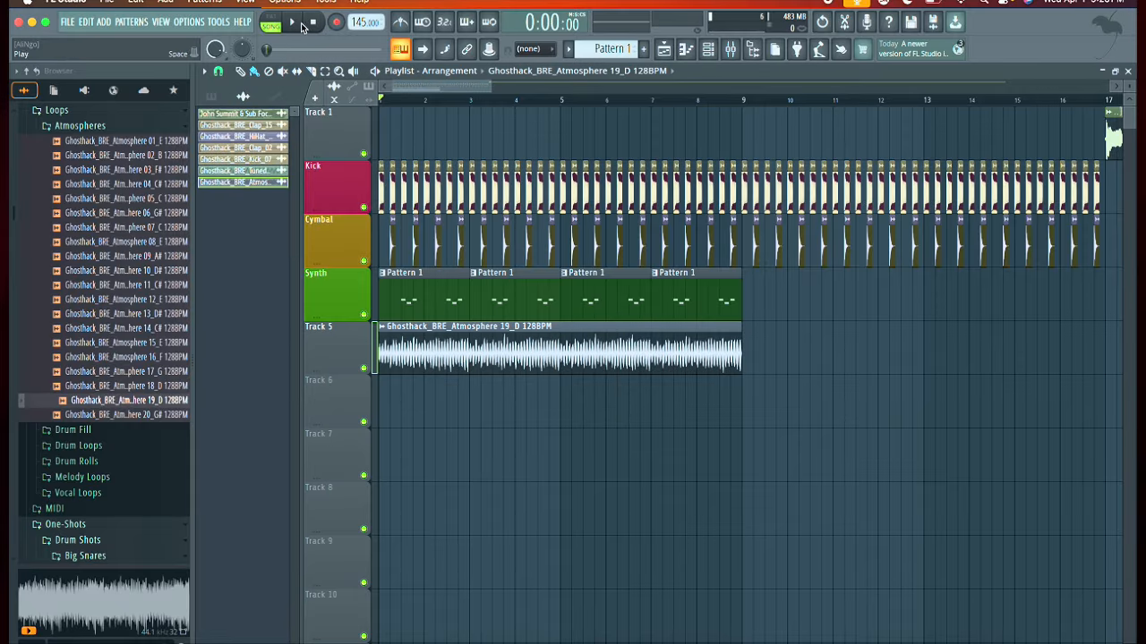
click(293, 24)
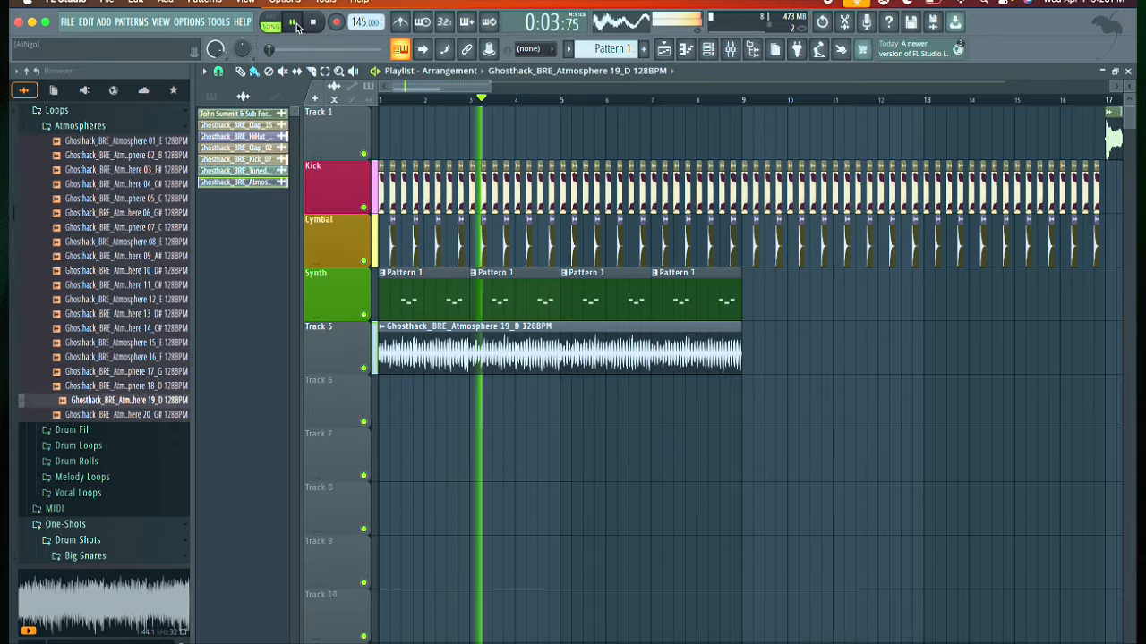
double_click(520, 360)
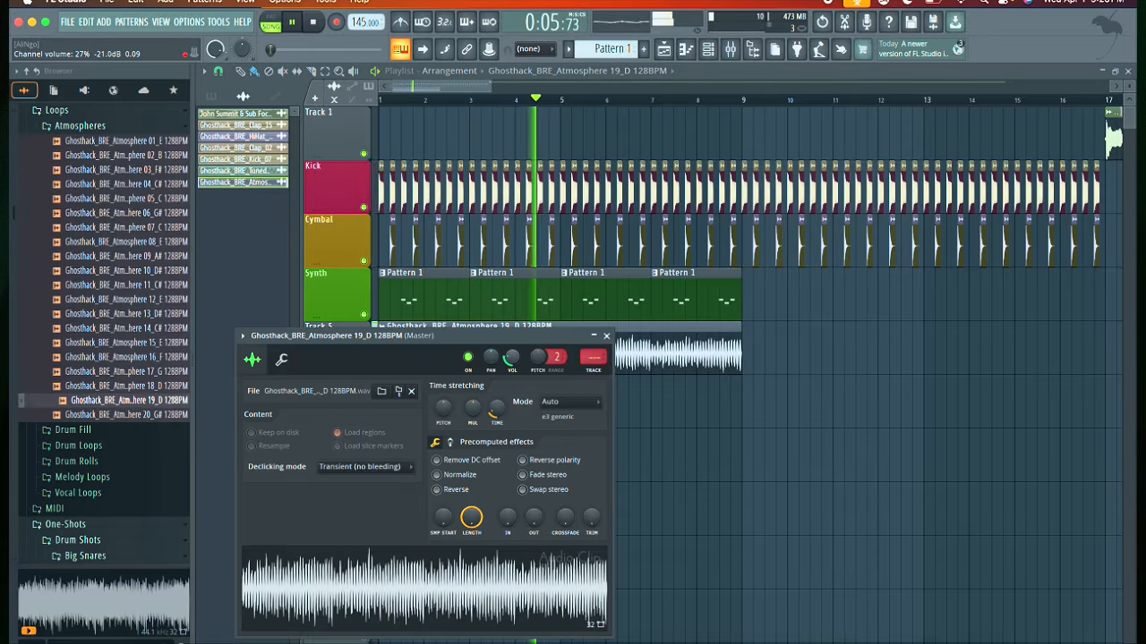
click(605, 337)
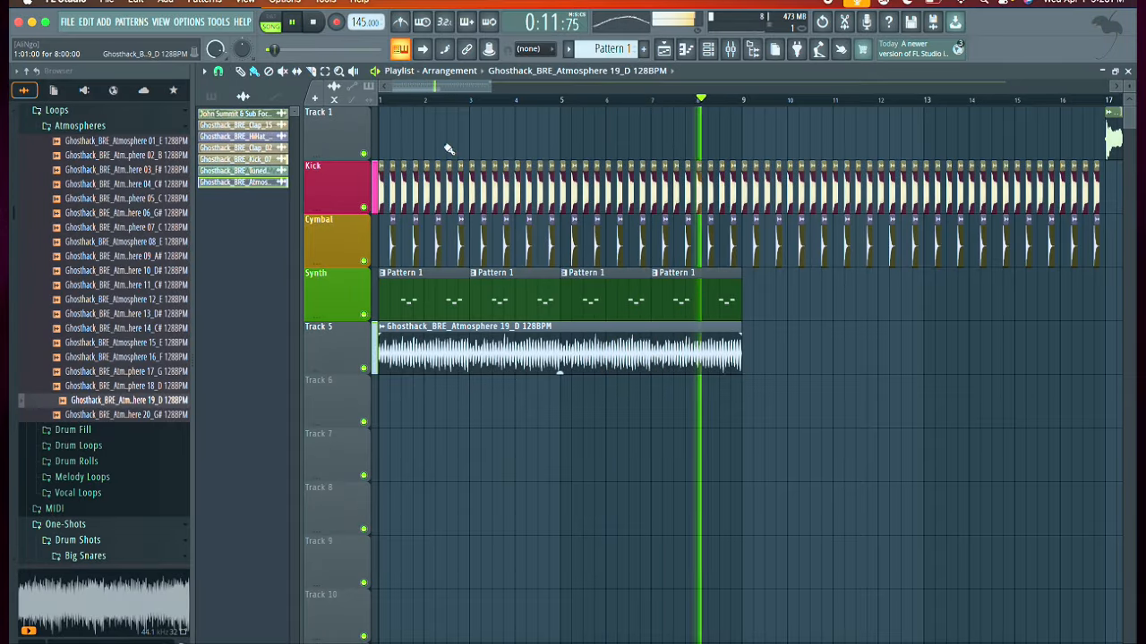
click(294, 22)
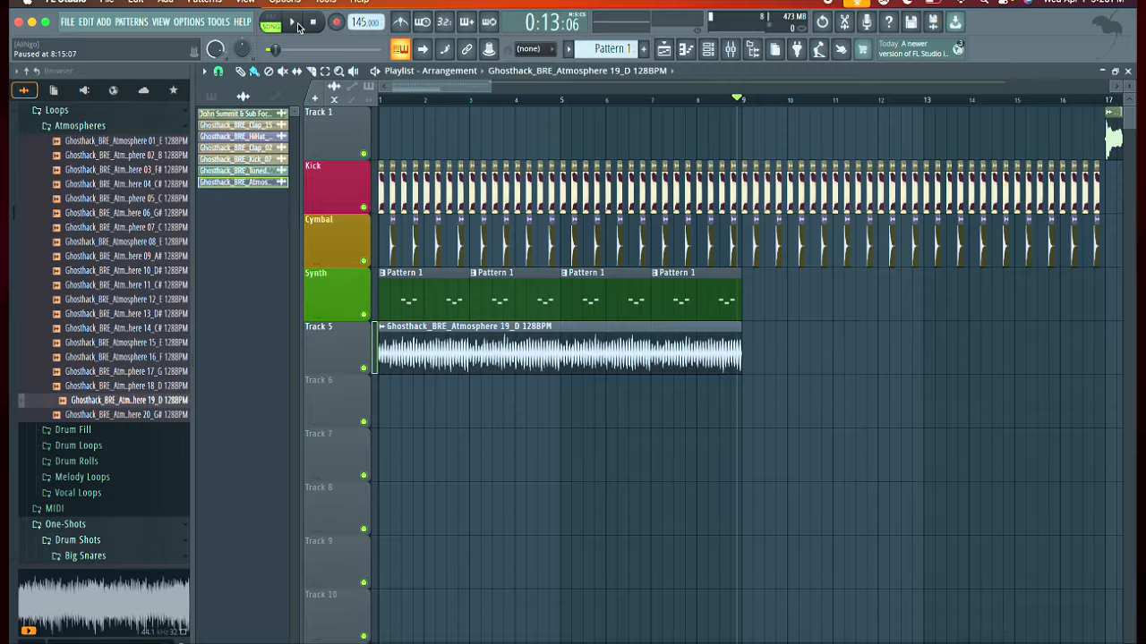
click(312, 24)
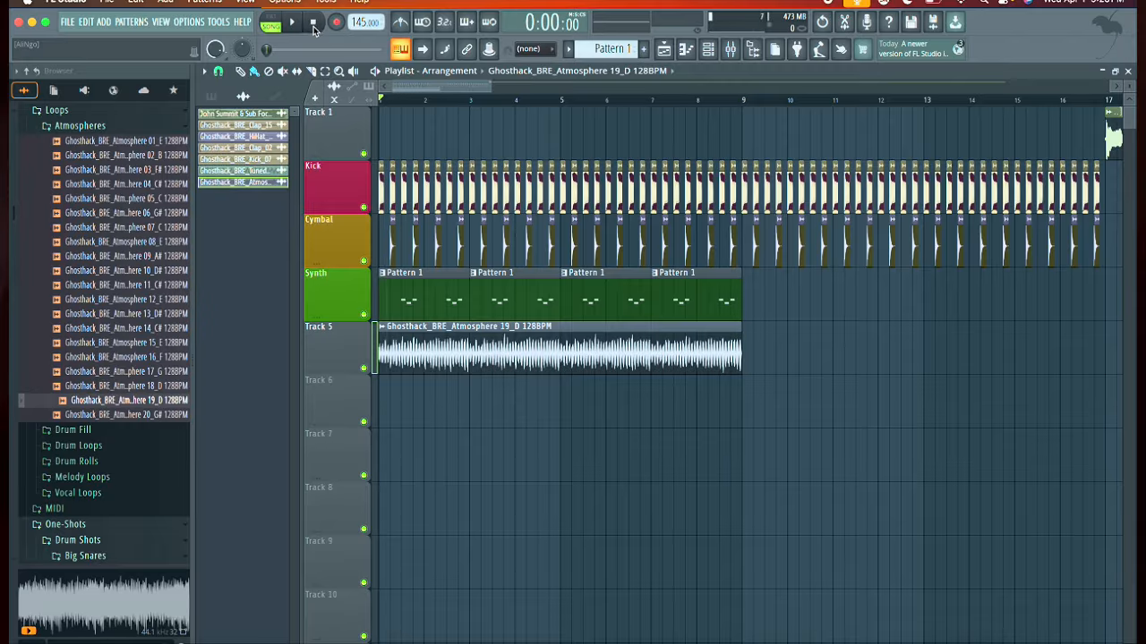
Step: Preview Ghosthack_BRE_Atmosphere 05_C 128BPM and place it at bar 1 on Track 5 in place of the Atmosphere 19 clip
click(101, 198)
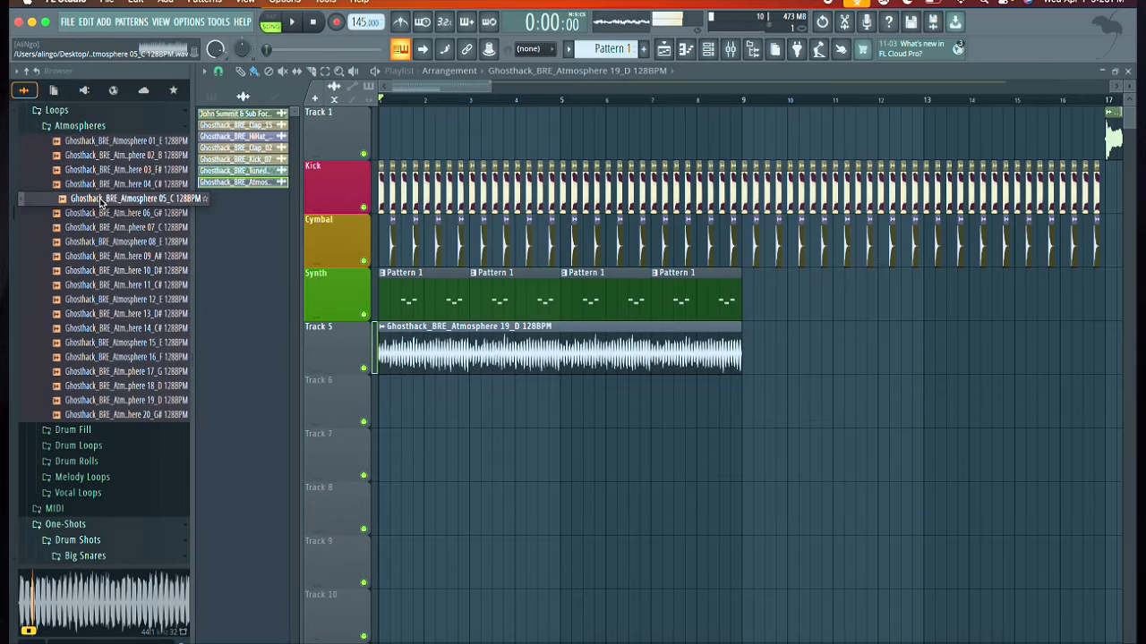
drag(101, 204, 407, 320)
right_click(435, 358)
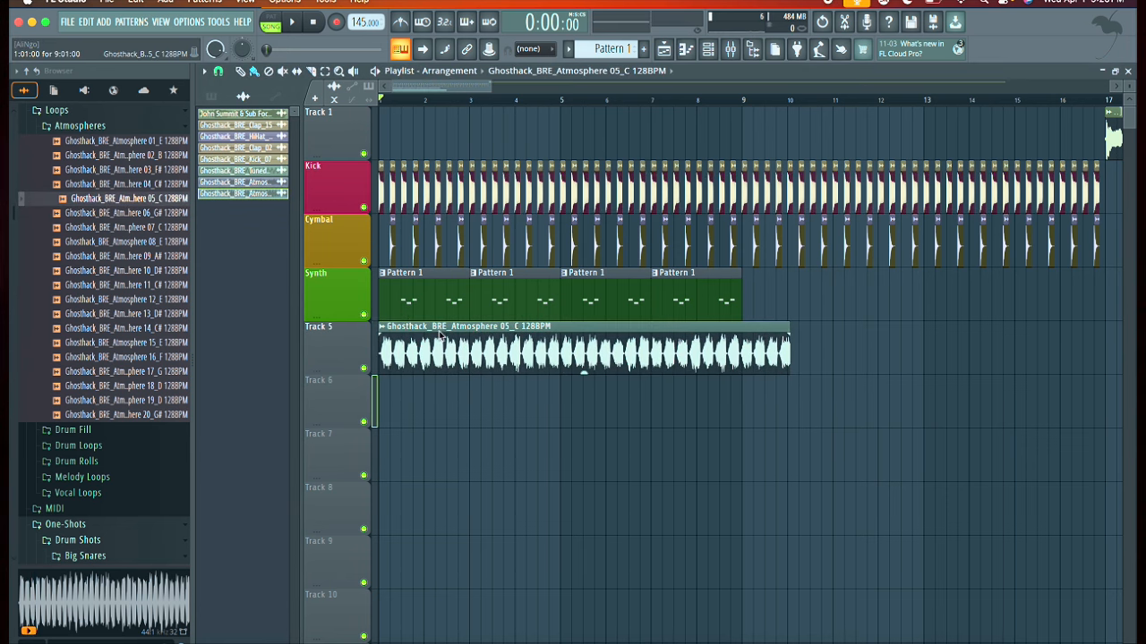
double_click(439, 330)
key(Escape)
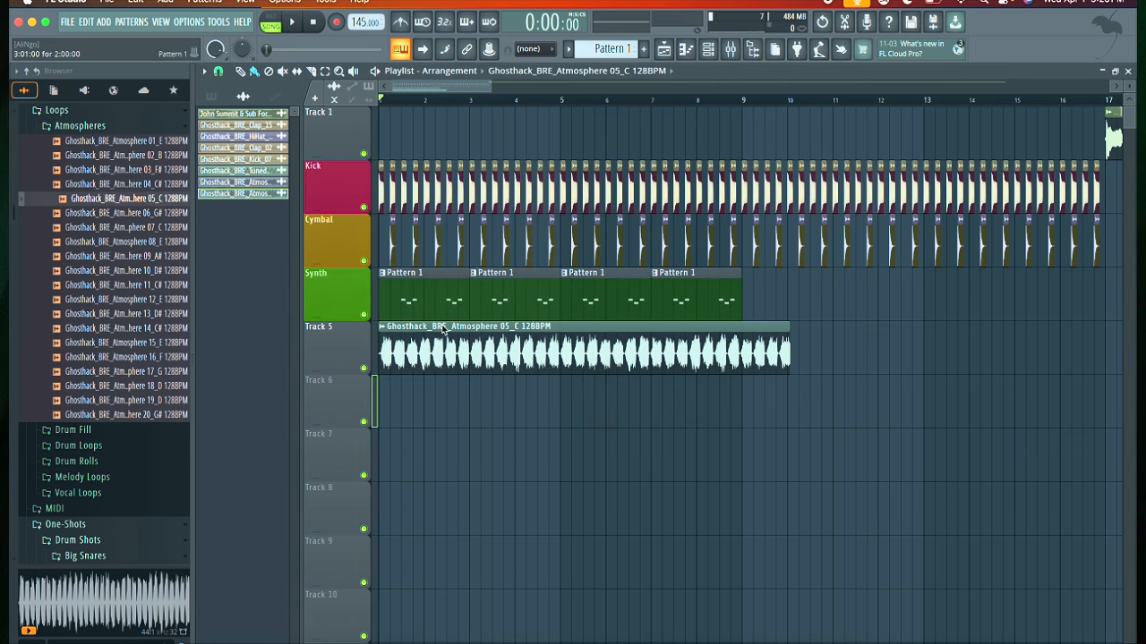
Step: Fit the Atmosphere 05 clip to the 145 BPM project tempo and reduce its time stretching until it ends at bar 9
click(442, 327)
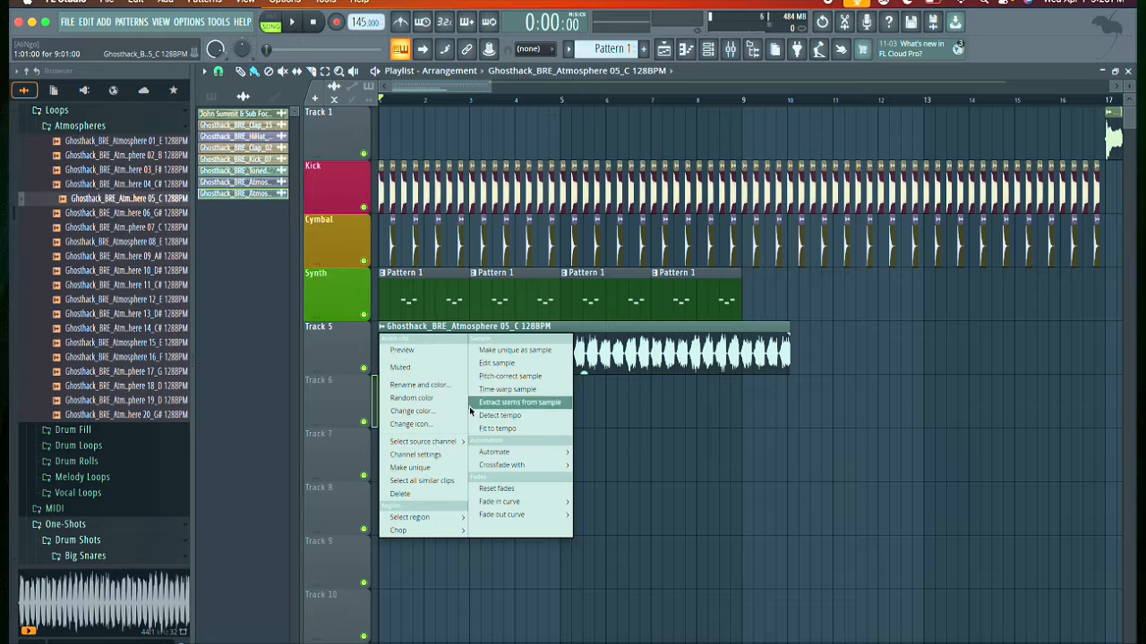
click(486, 429)
click(568, 522)
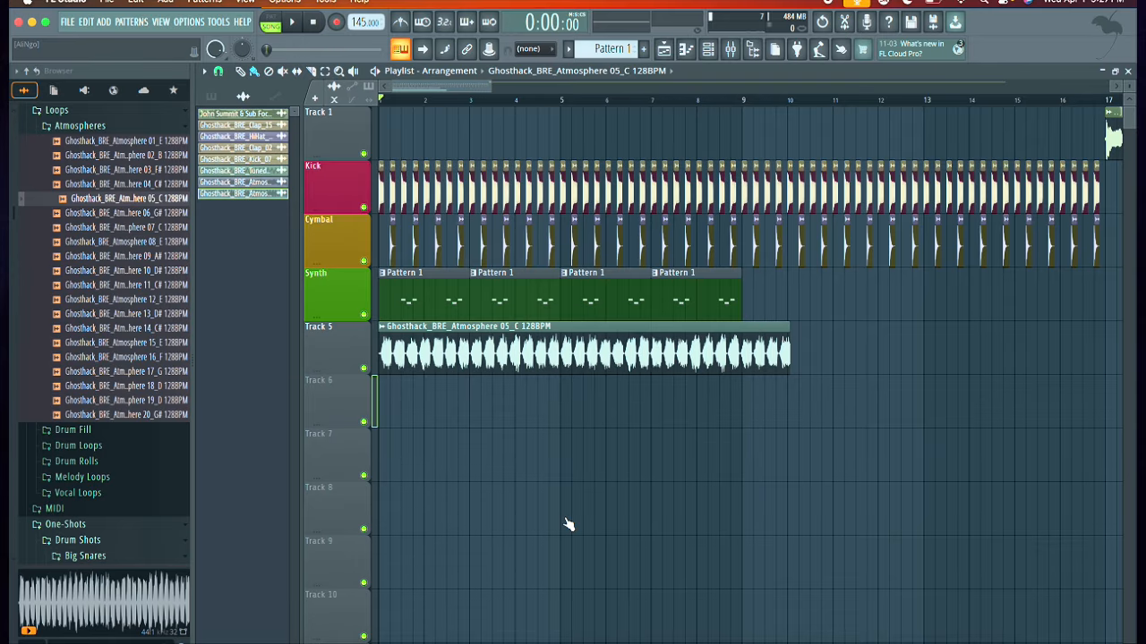
double_click(729, 357)
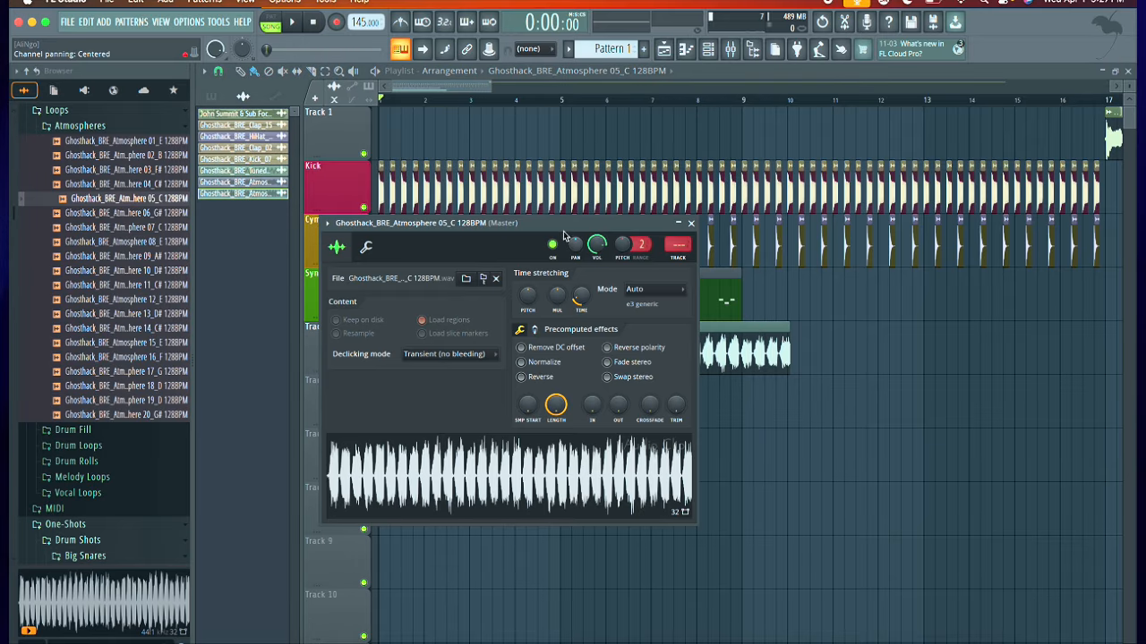
drag(561, 234, 569, 403)
mouse_move(590, 468)
mouse_down()
mouse_move(590, 488)
mouse_move(591, 478)
mouse_up()
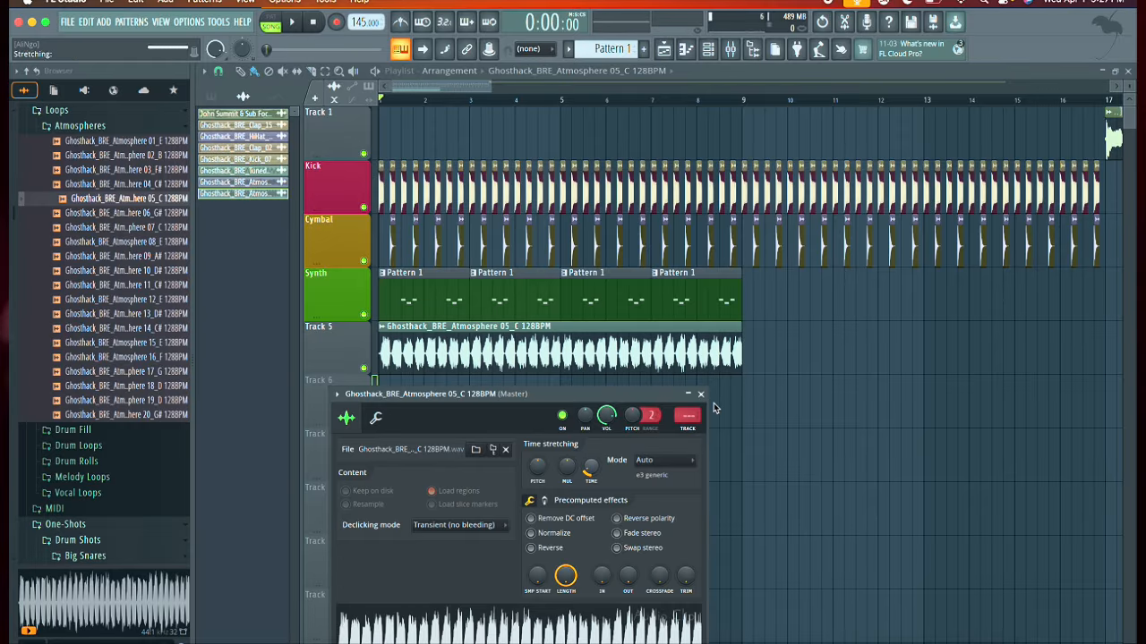
click(701, 395)
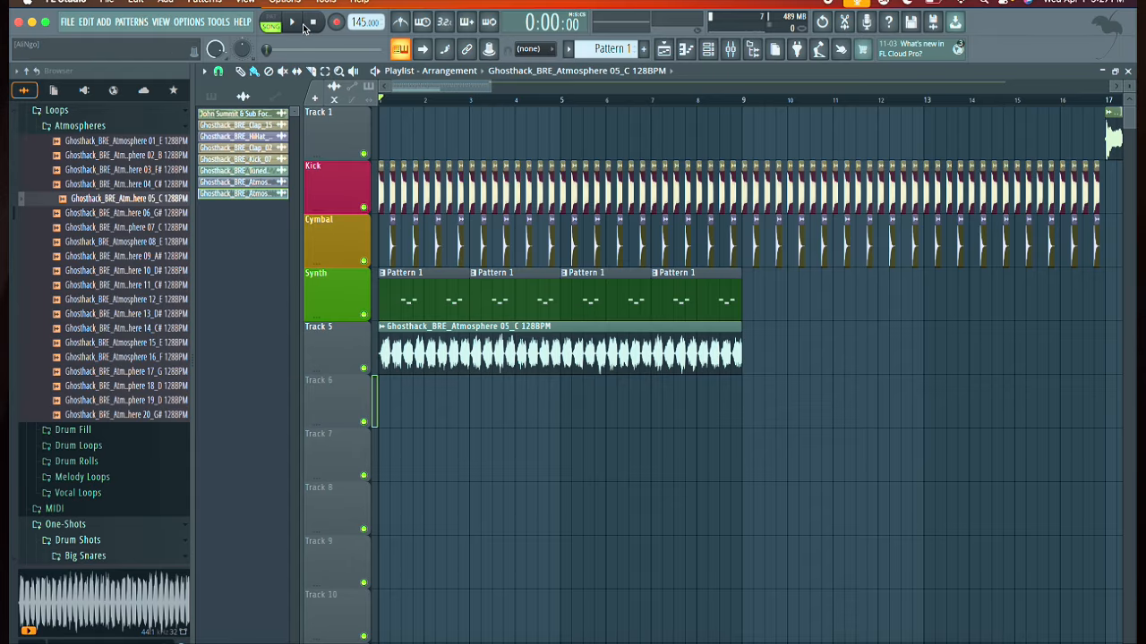
Step: Play the arrangement and lower the Atmosphere 05 clip's channel volume to about 36%
click(295, 24)
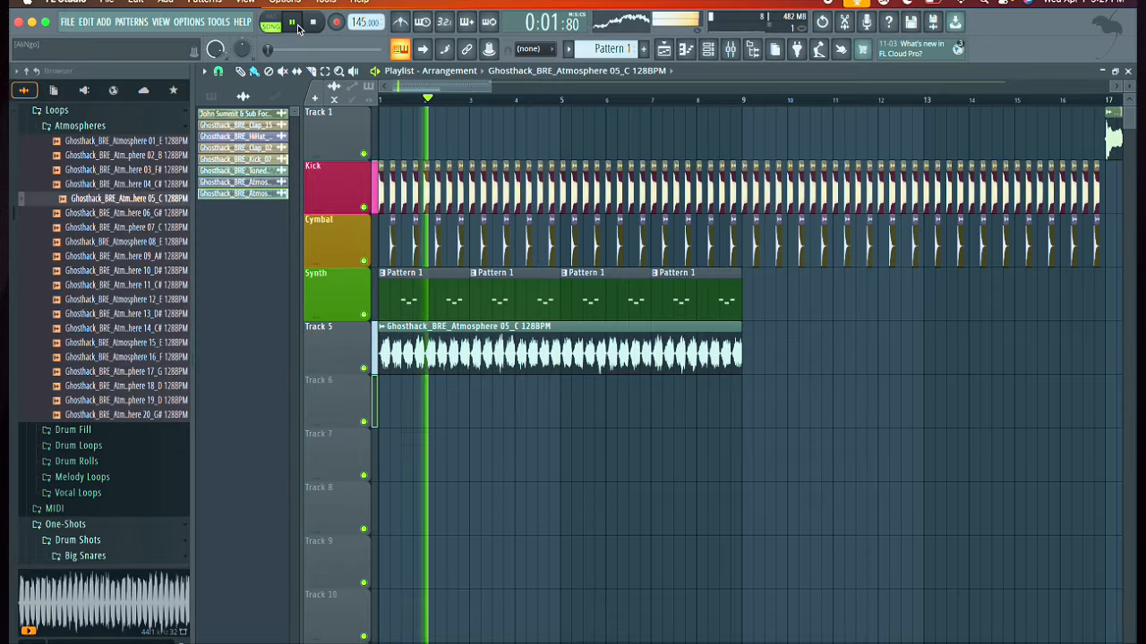
double_click(465, 359)
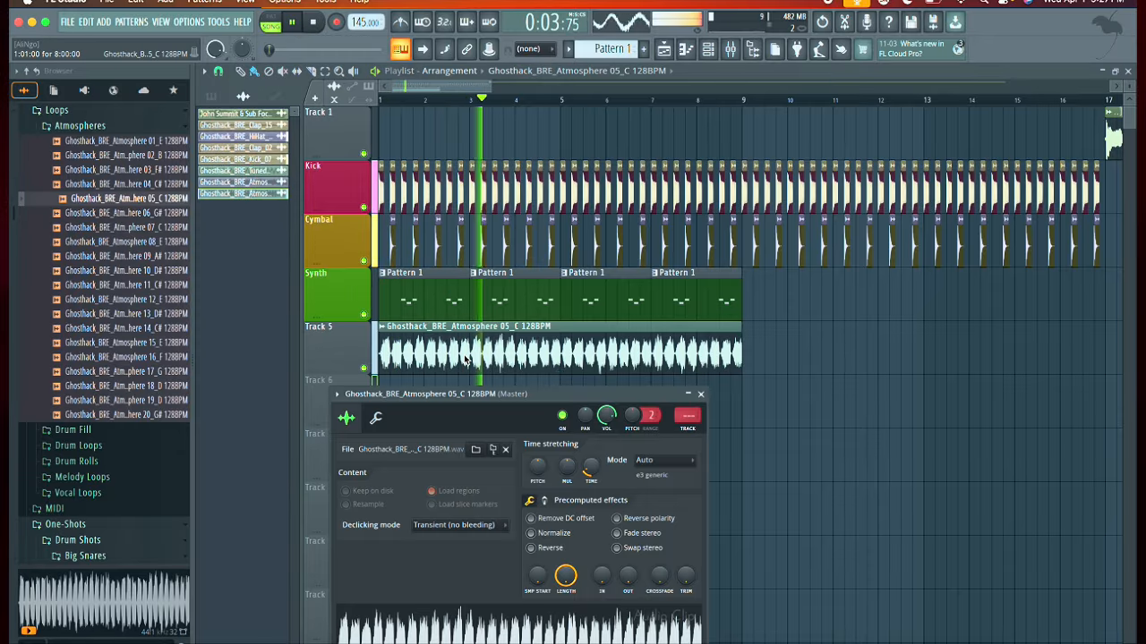
drag(607, 416, 606, 453)
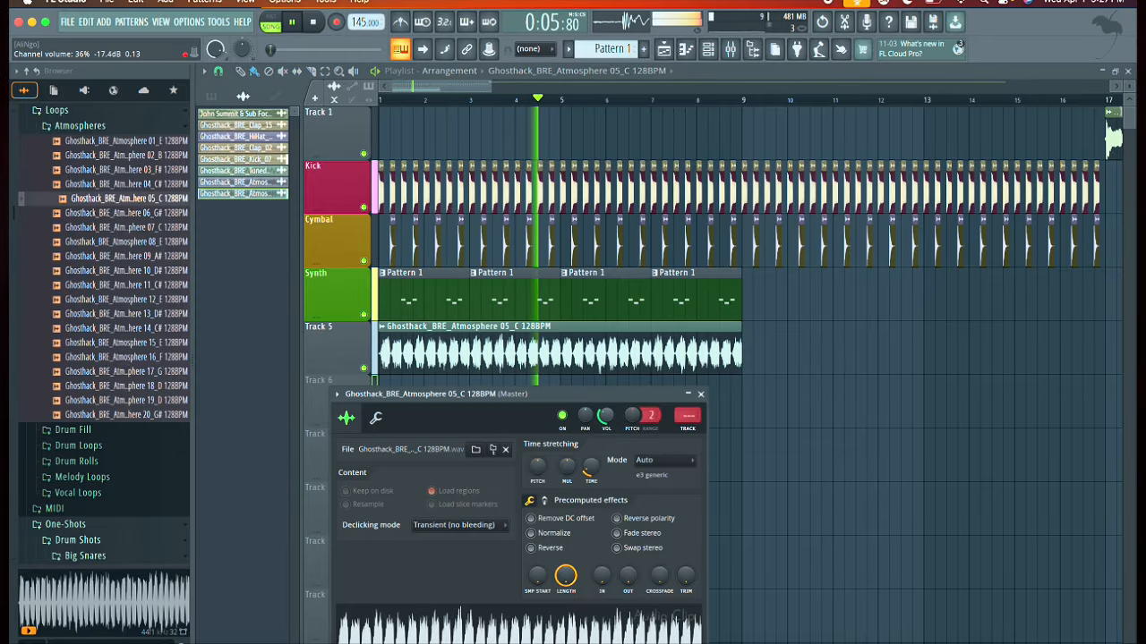
click(699, 395)
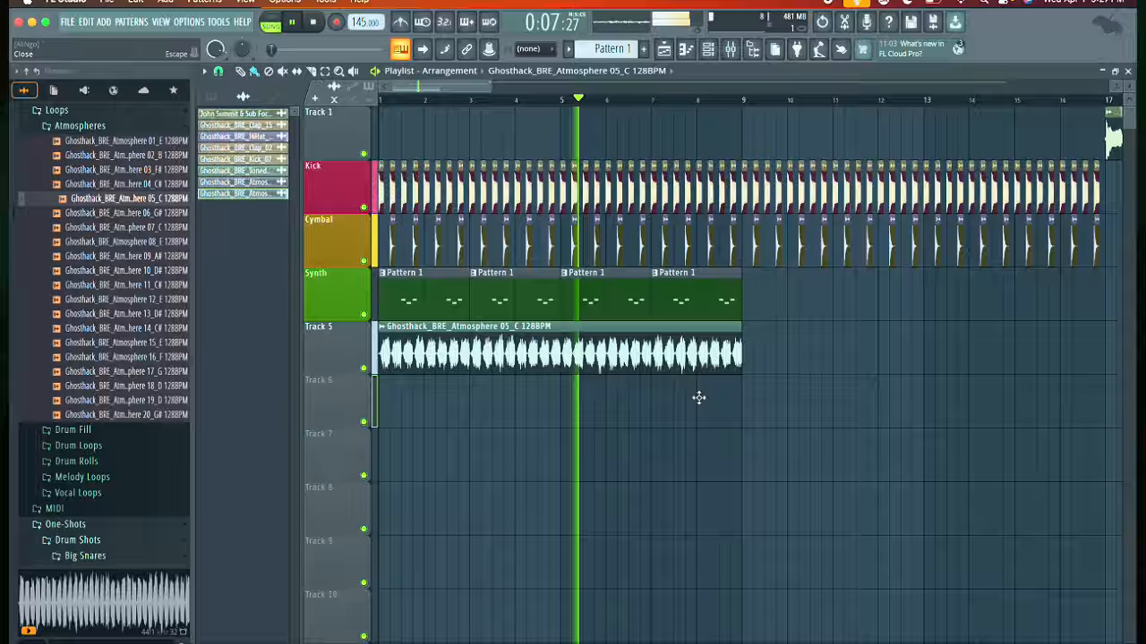
Step: Repeat the Atmosphere 05 clip at bar 9 and fill the Synth track with four more Pattern 1 clips up to bar 17
click(743, 356)
click(744, 299)
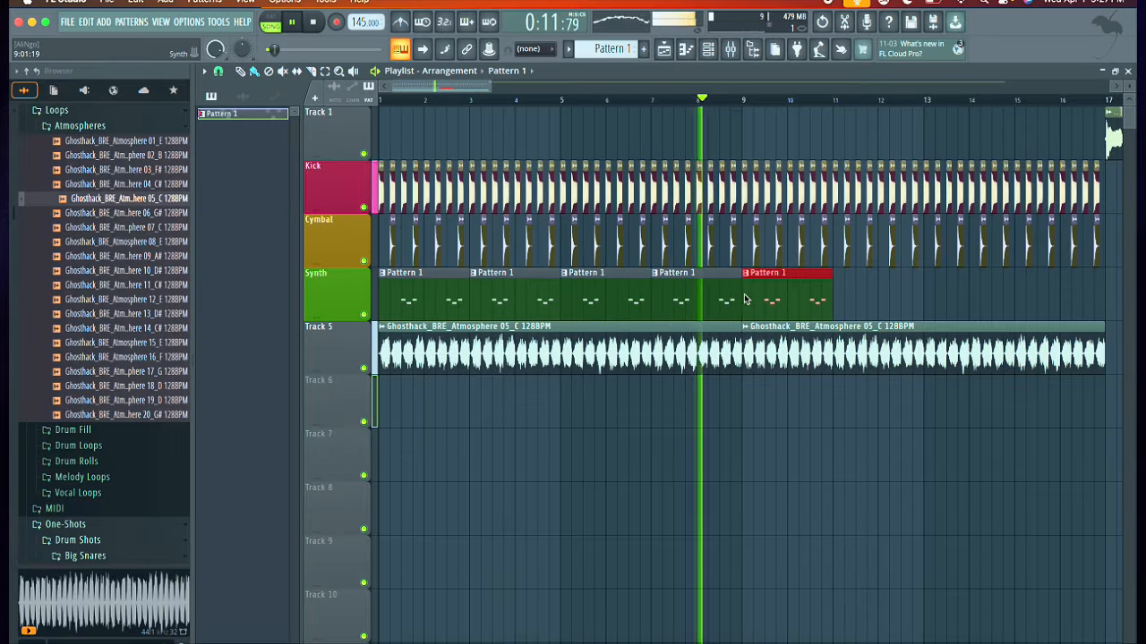
key(space)
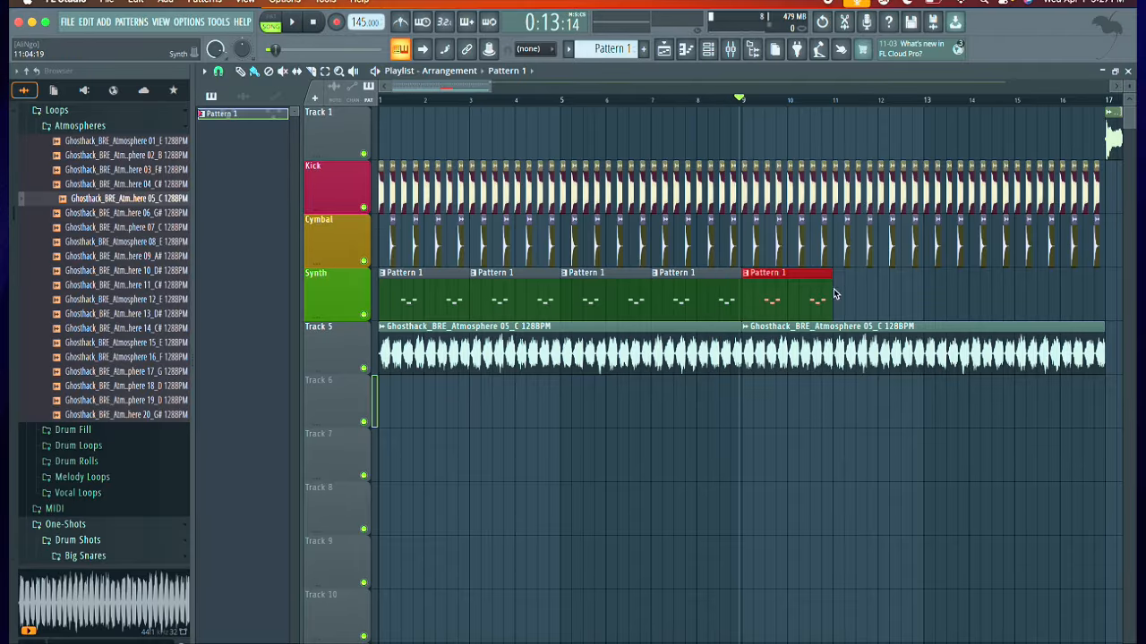
drag(835, 296, 1021, 309)
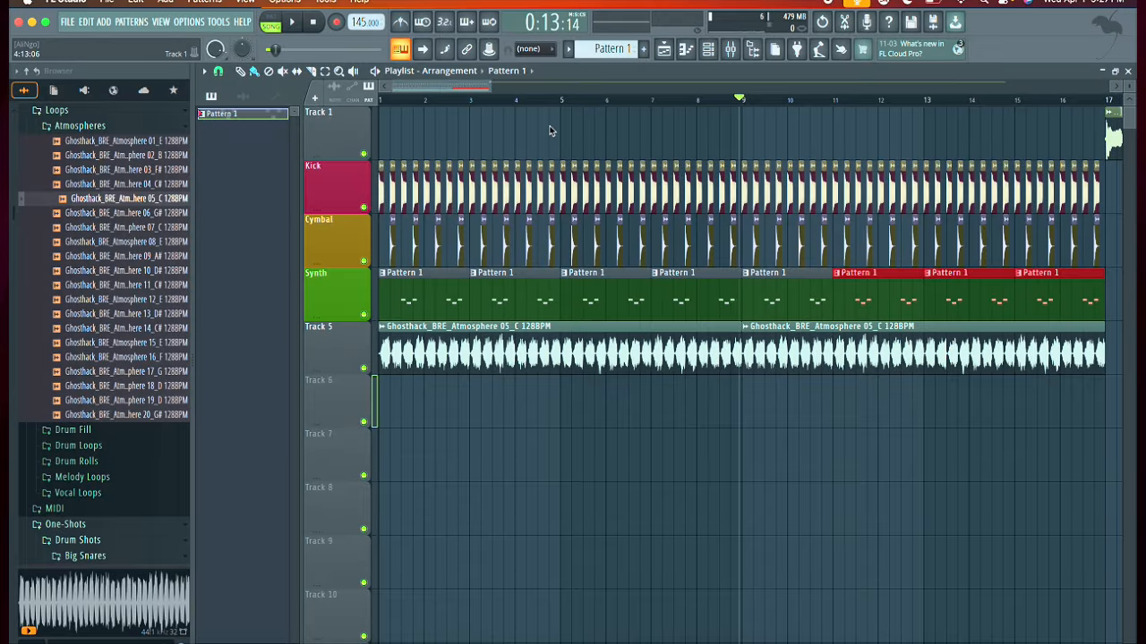
click(313, 24)
key(space)
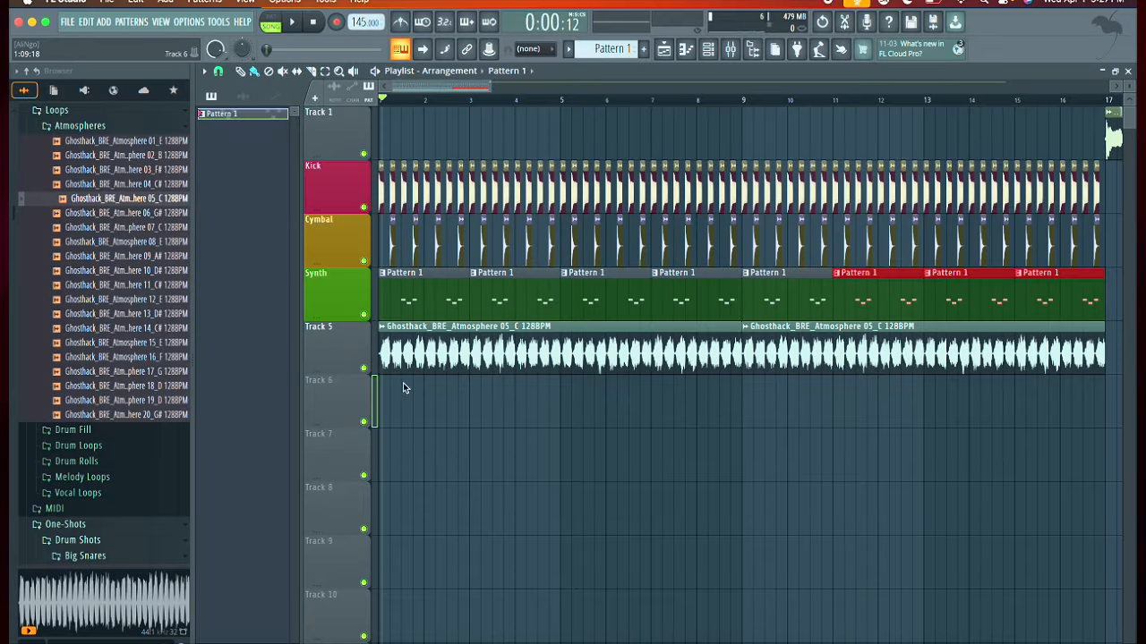
Step: Rename Track 5 as Atmosphere
right_click(344, 361)
click(355, 288)
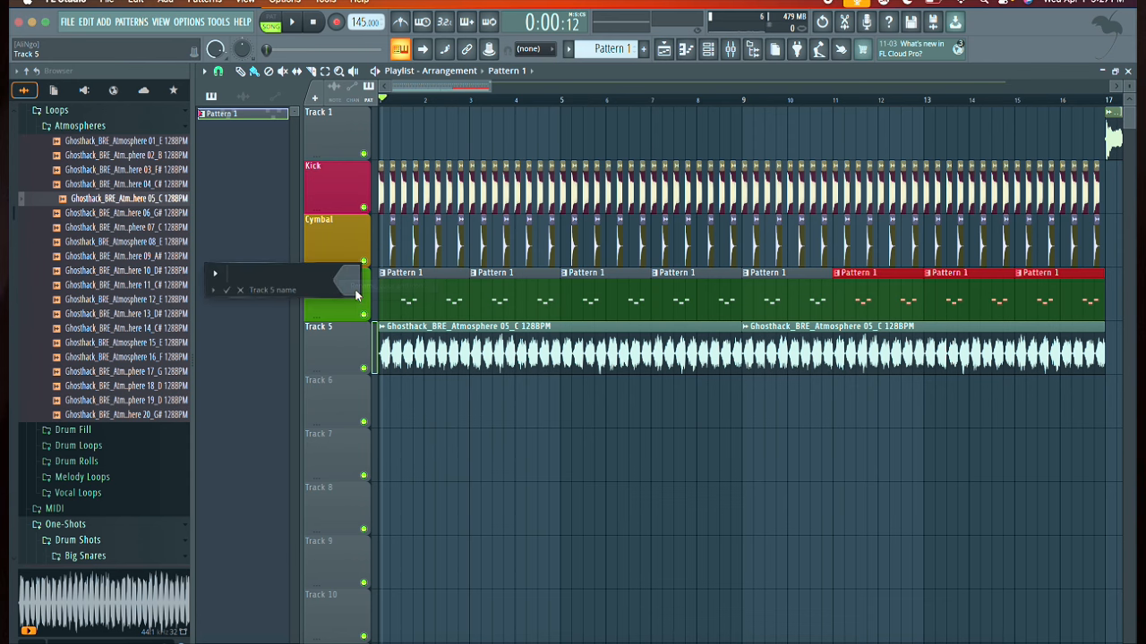
text(Atmospher)
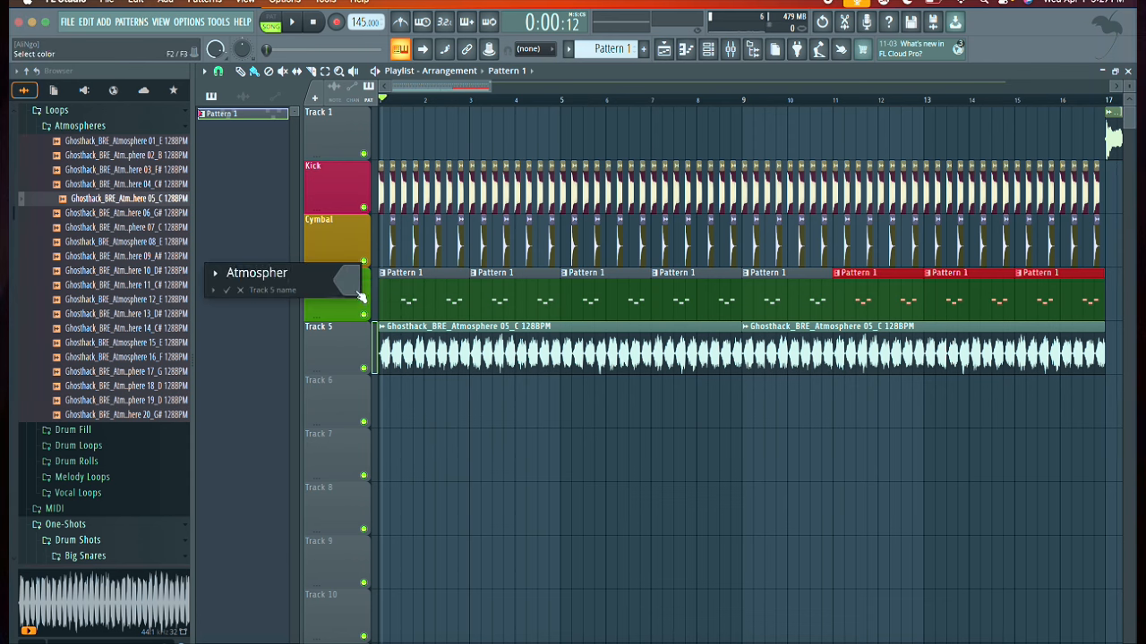
text(e)
key(Return)
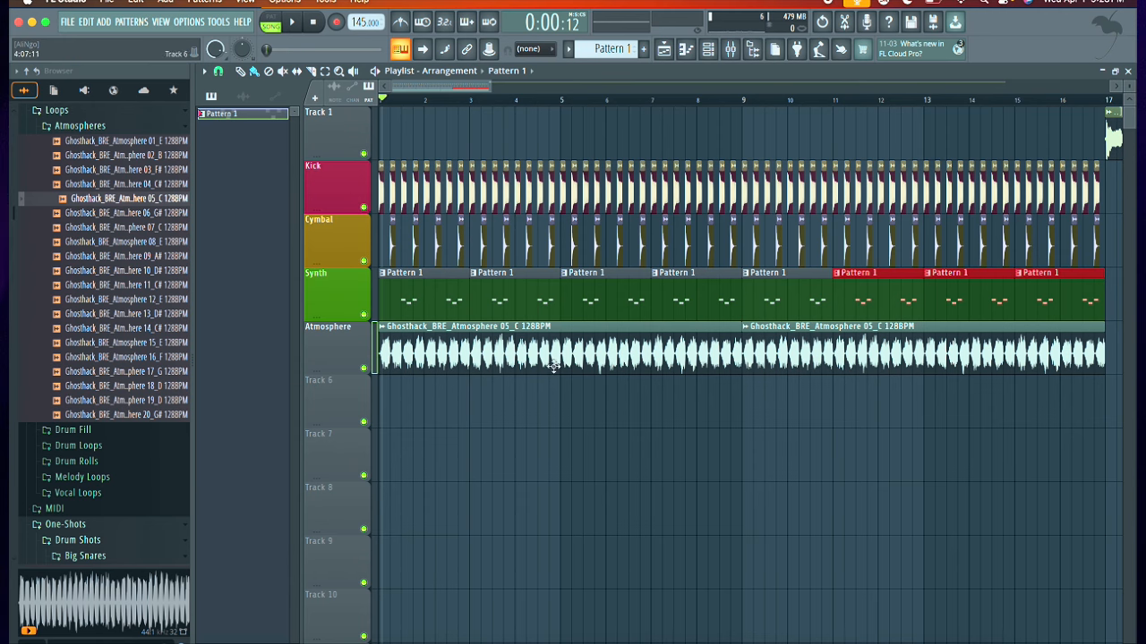
Step: Set the playback position to bar 9 and audition loops from the Atmospheres and Drum Fill folders
drag(382, 101, 741, 107)
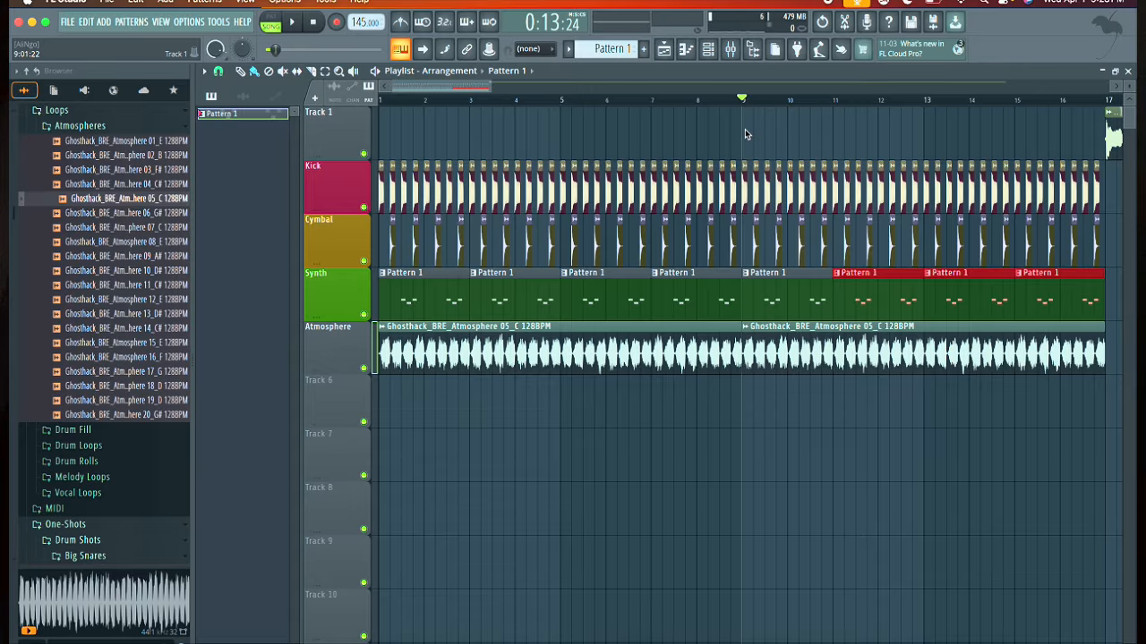
scroll(744, 133, right, 2)
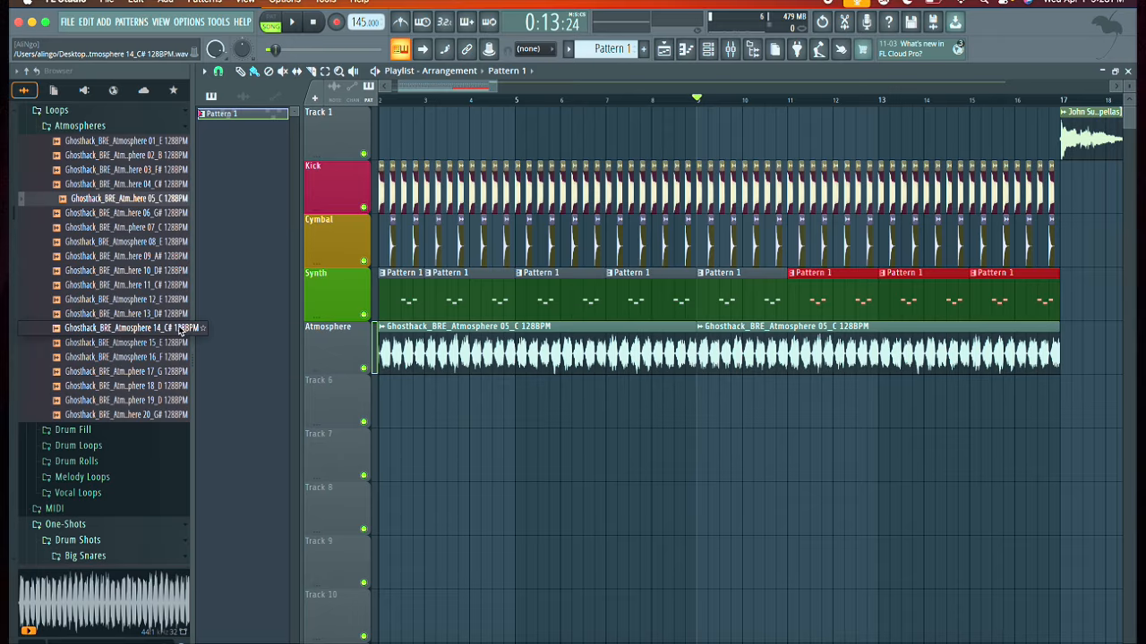
click(141, 359)
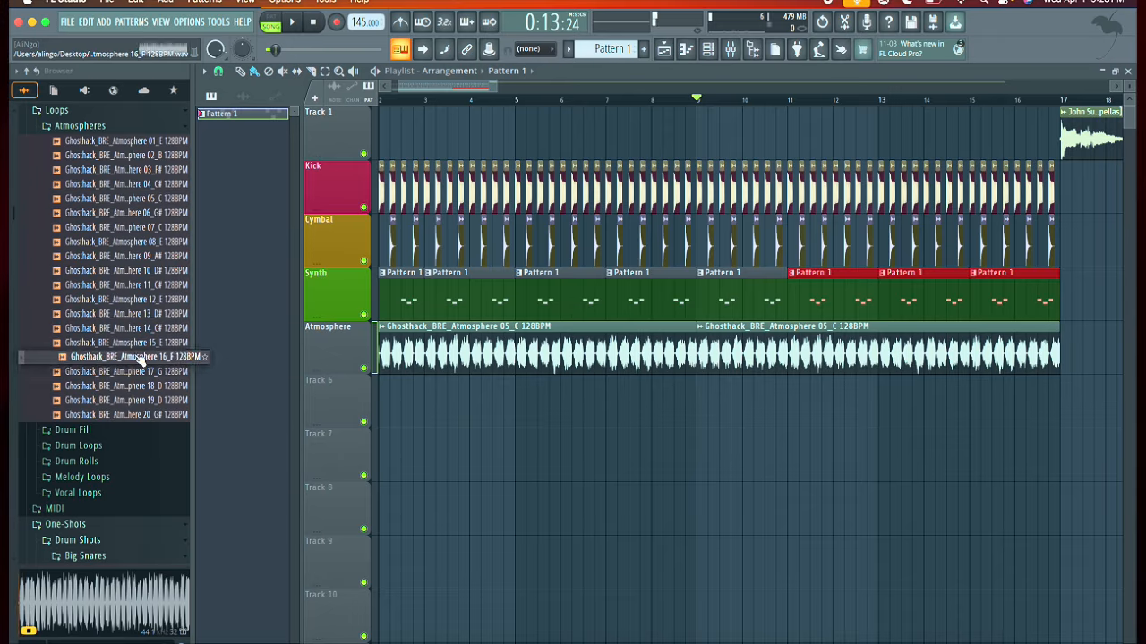
click(114, 389)
click(58, 430)
click(90, 417)
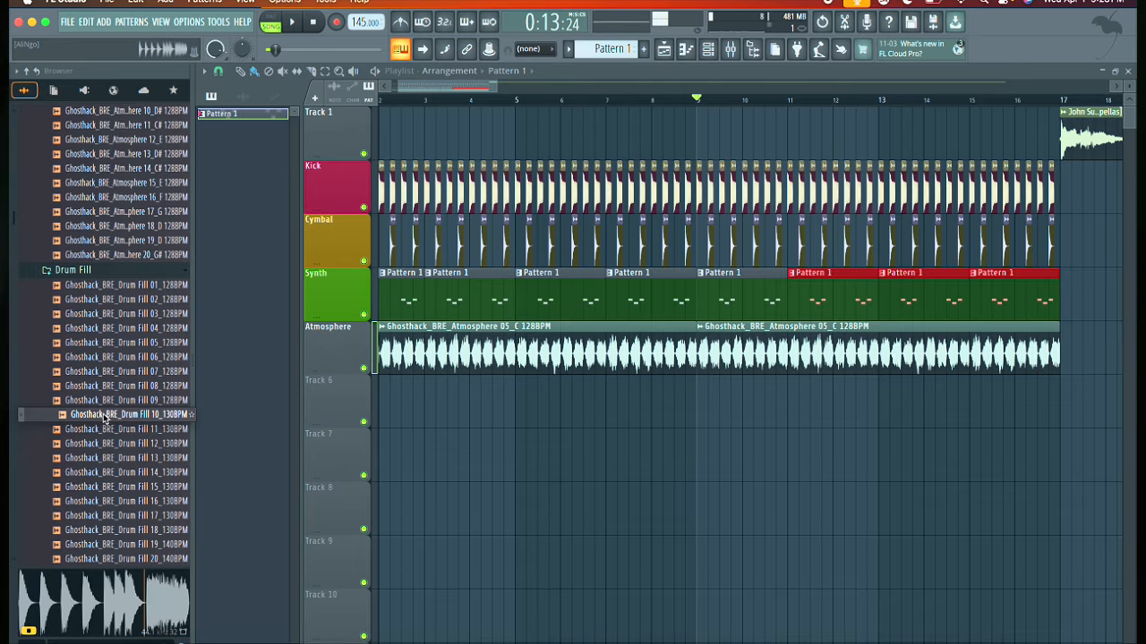
Step: Try the Drum Fill 10 sample on Track 6 at bar 8
drag(105, 417, 666, 414)
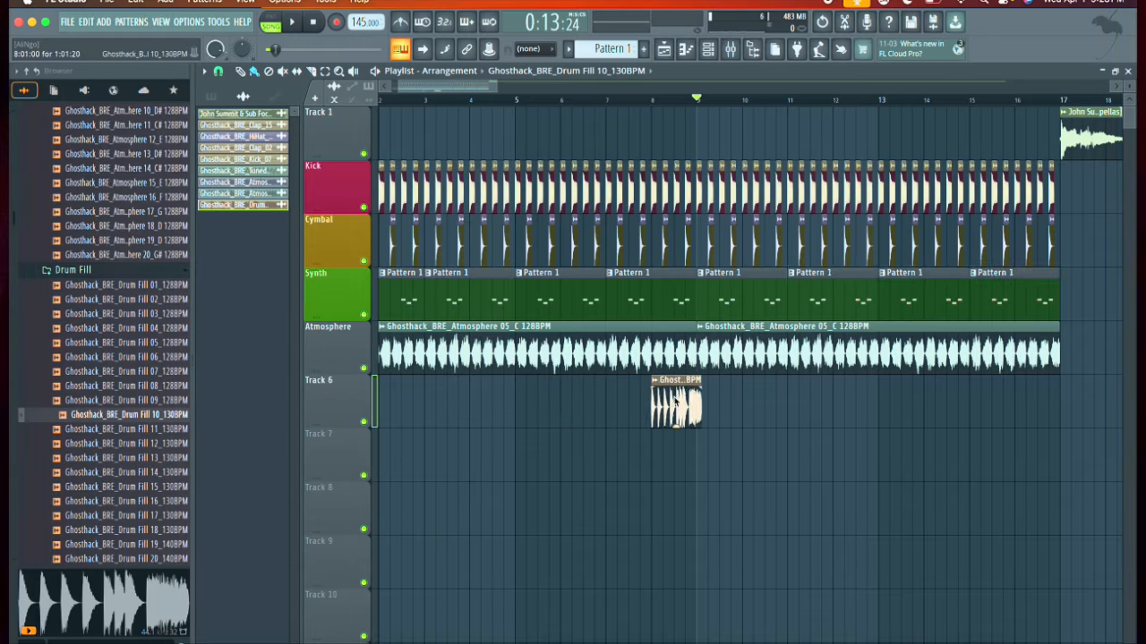
double_click(675, 403)
click(569, 103)
right_click(676, 418)
Step: Audition the last samples in the Drum Fill folder and add Drum Fill 20 to Track 6
scroll(125, 224, down, 8)
click(132, 170)
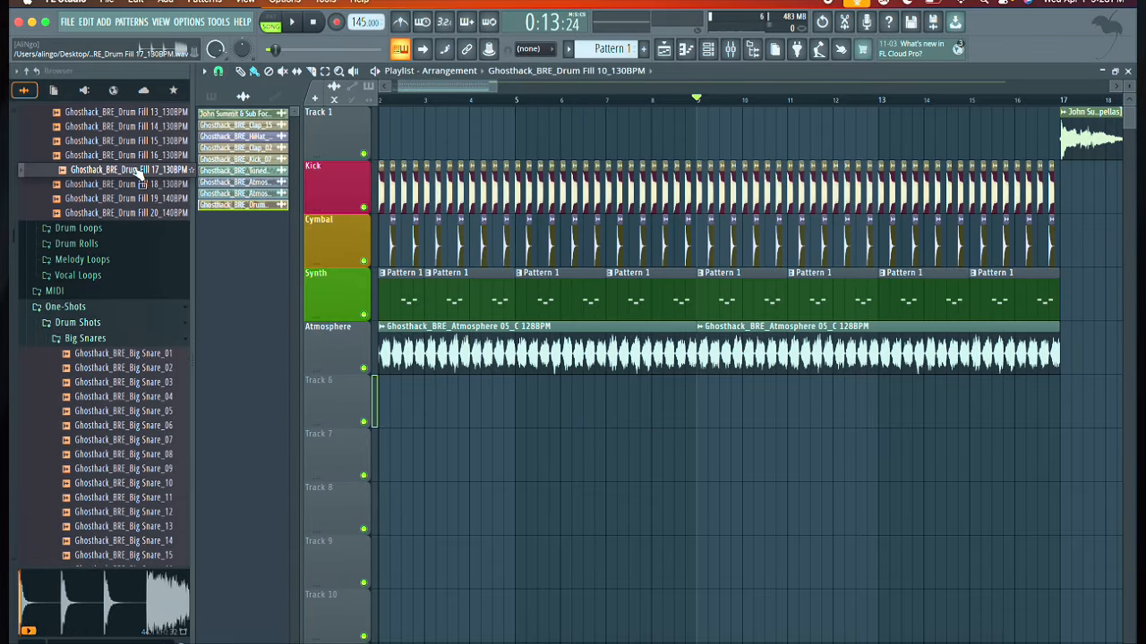
click(128, 199)
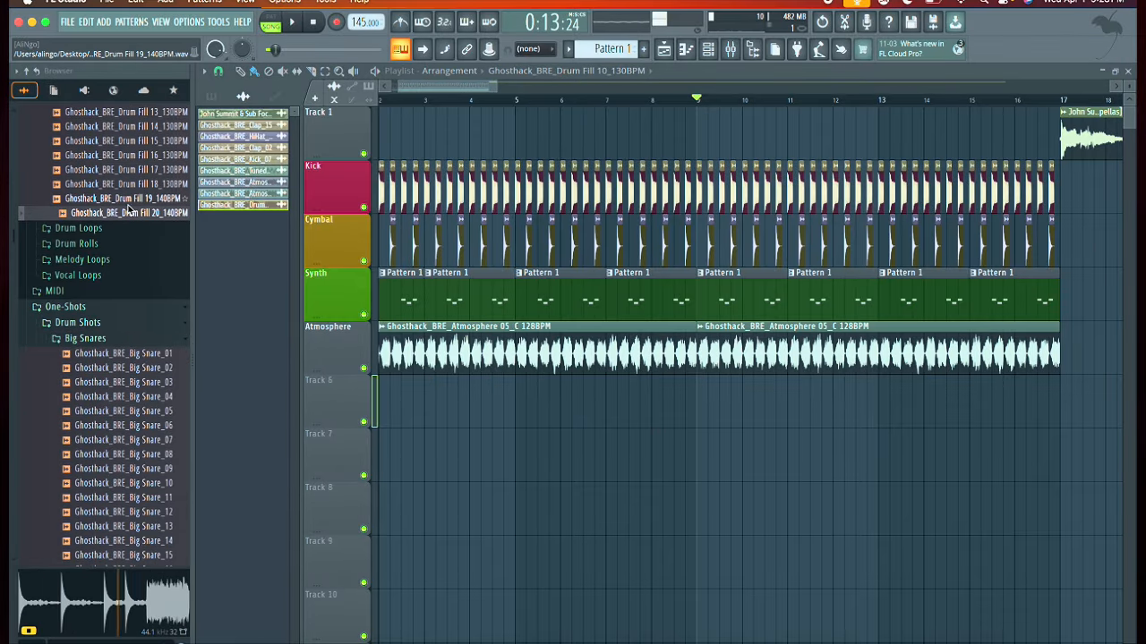
click(131, 212)
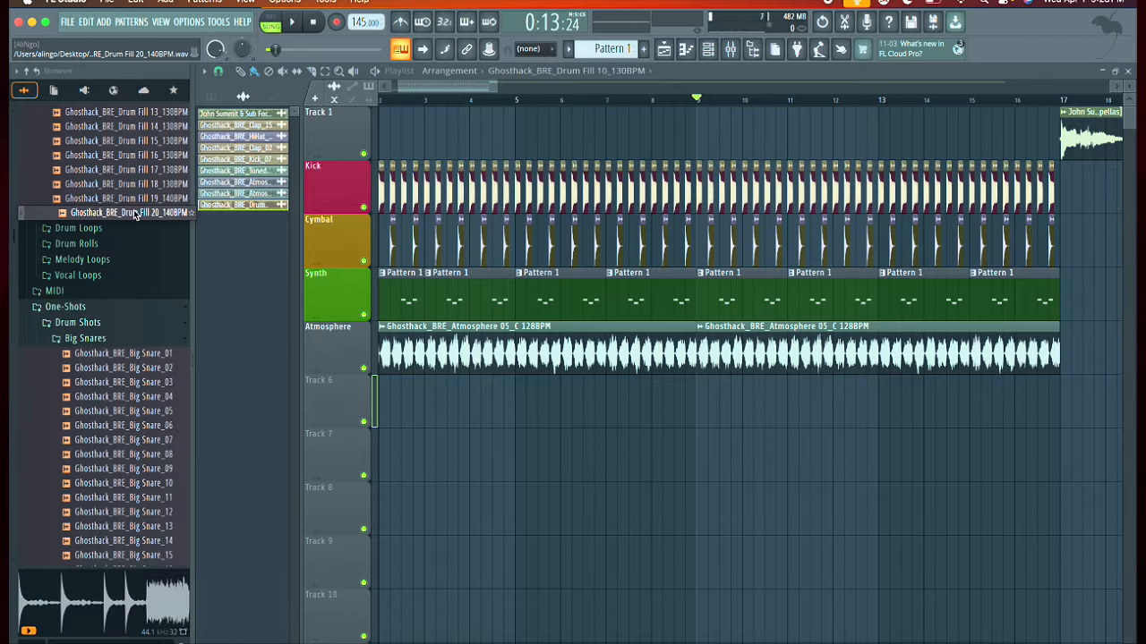
drag(135, 213, 635, 393)
Step: Fit the Drum Fill 20 clip to the project tempo and move its start to bar 8
right_click(635, 393)
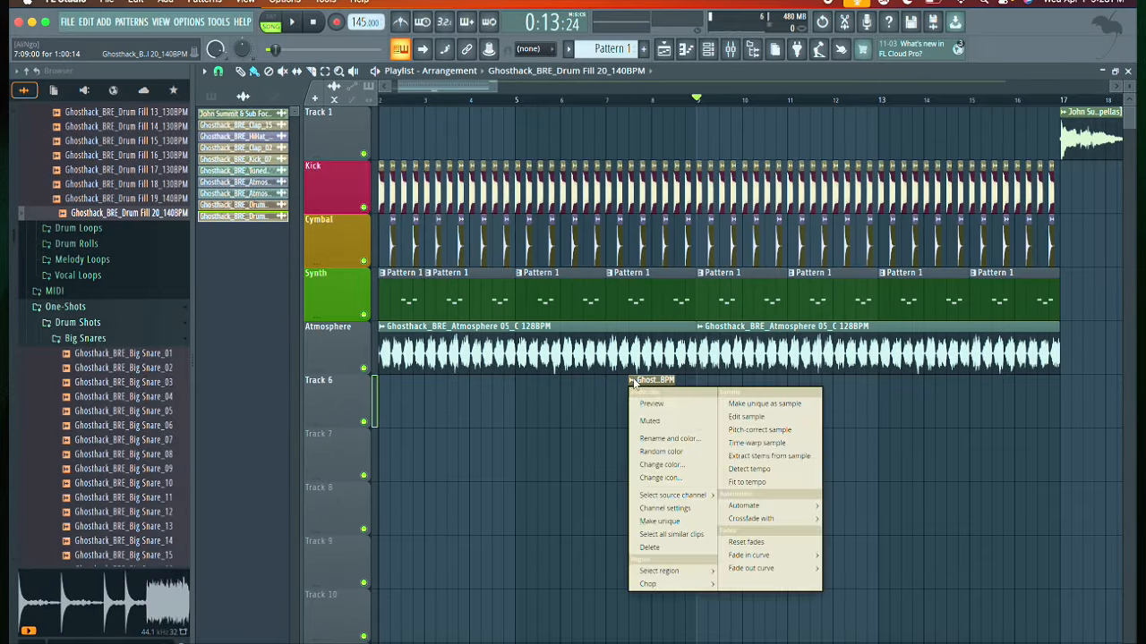
click(743, 485)
click(576, 526)
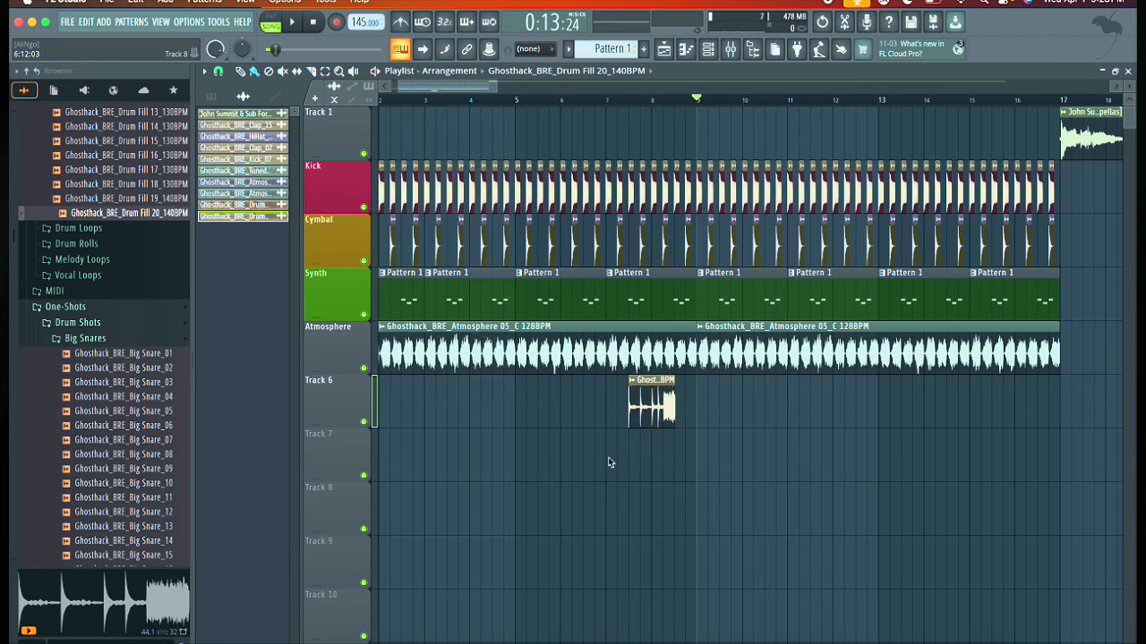
drag(651, 411, 673, 410)
scroll(673, 409, up, 5)
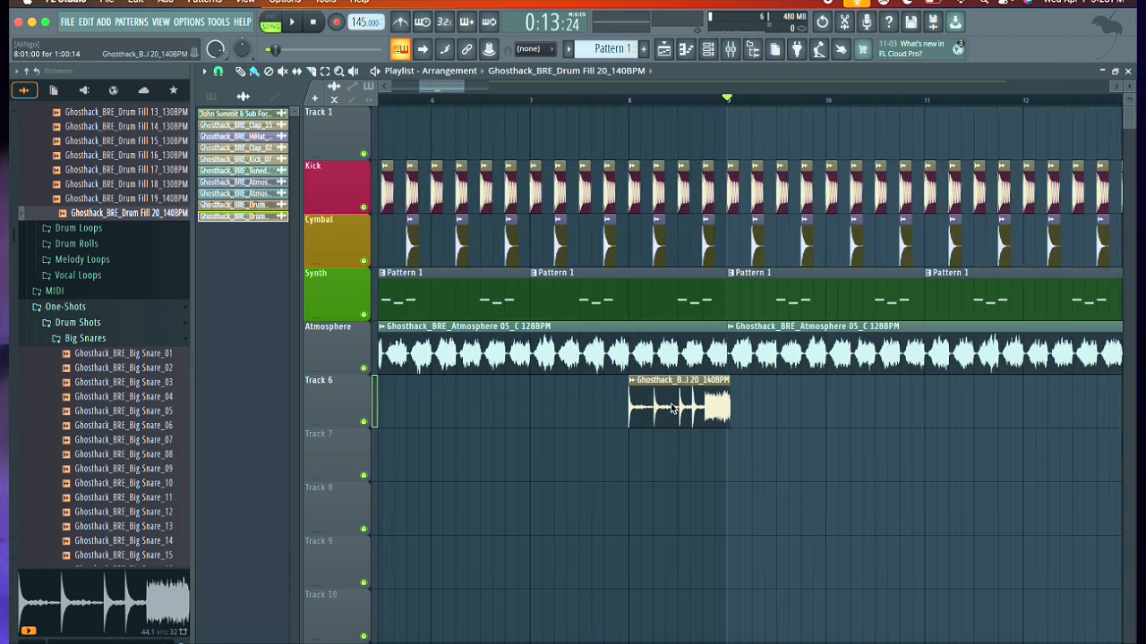
Step: Reduce the Drum Fill 20 clip's time stretching to 1:00:00 so it ends exactly at bar 9
double_click(677, 409)
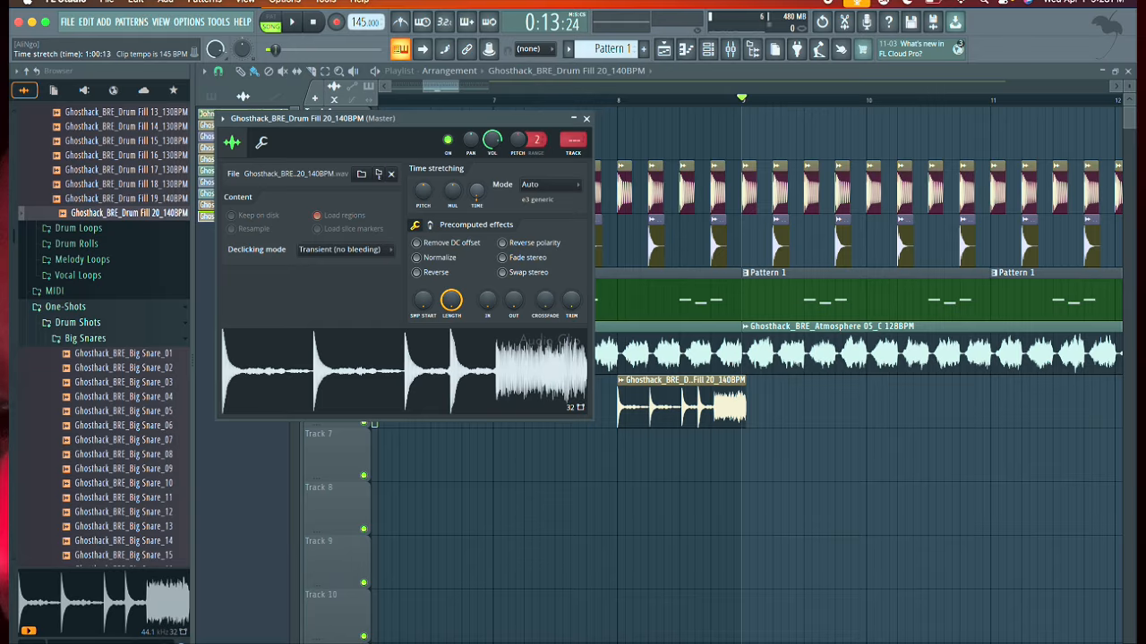
drag(476, 193, 476, 187)
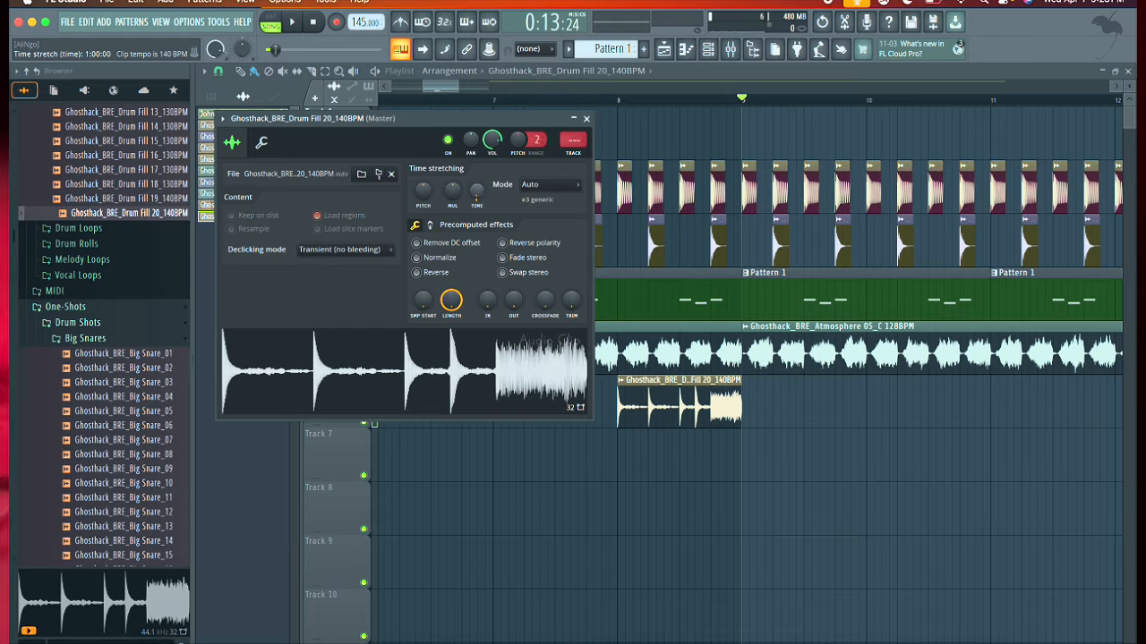
click(586, 119)
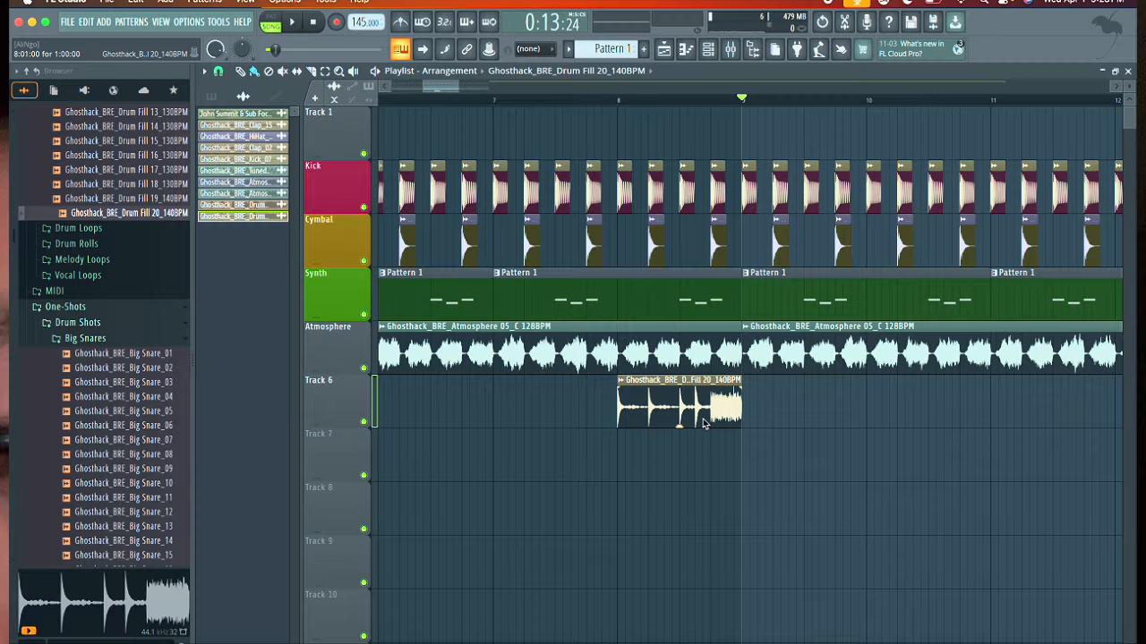
click(758, 413)
right_click(761, 412)
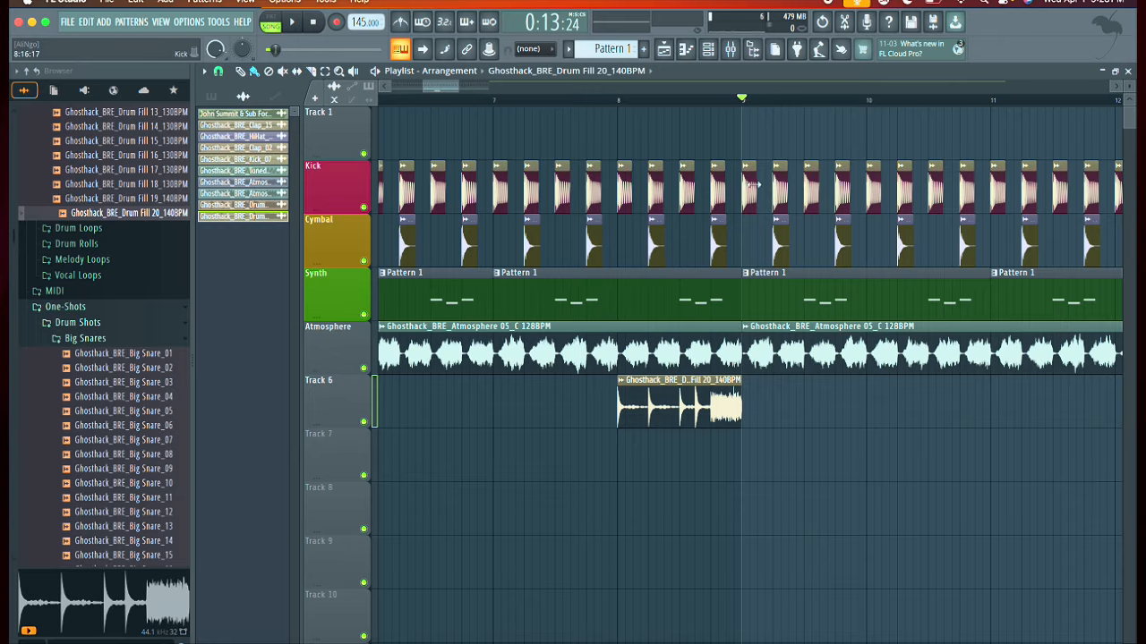
Step: Play the arrangement from just before the drum fill, then return the playback position to bar 9
click(568, 99)
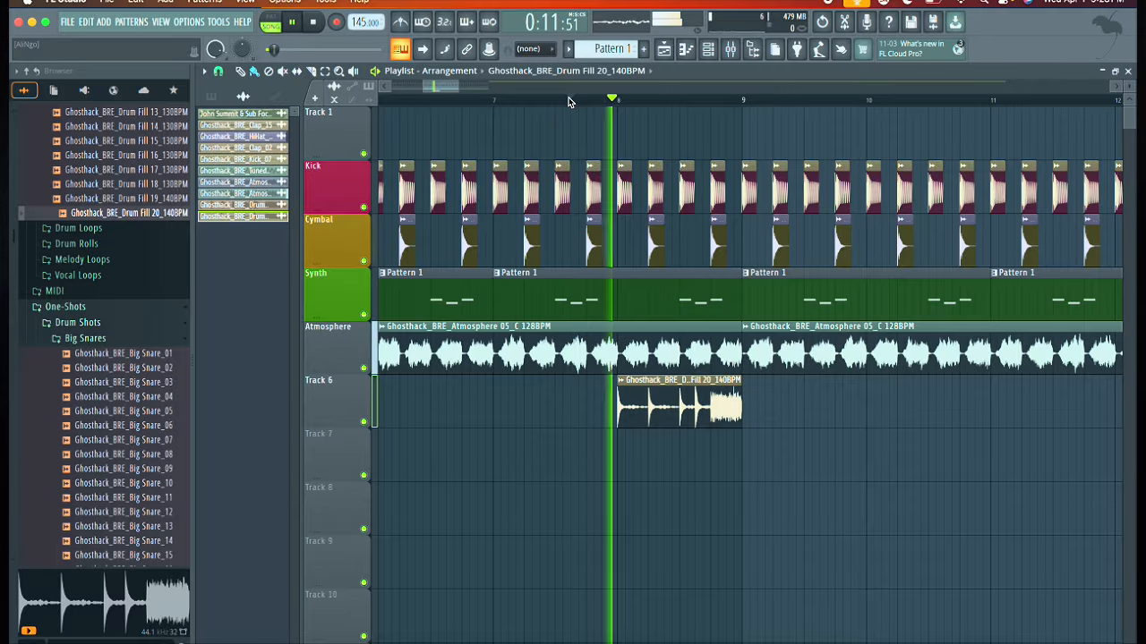
key(space)
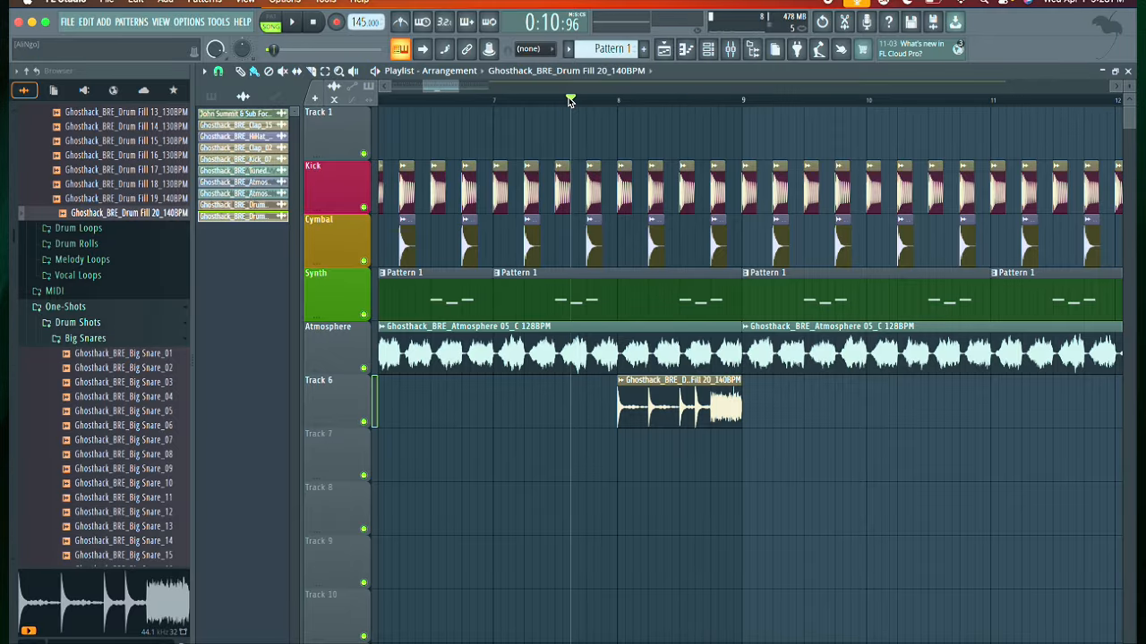
scroll(626, 295, down, 5)
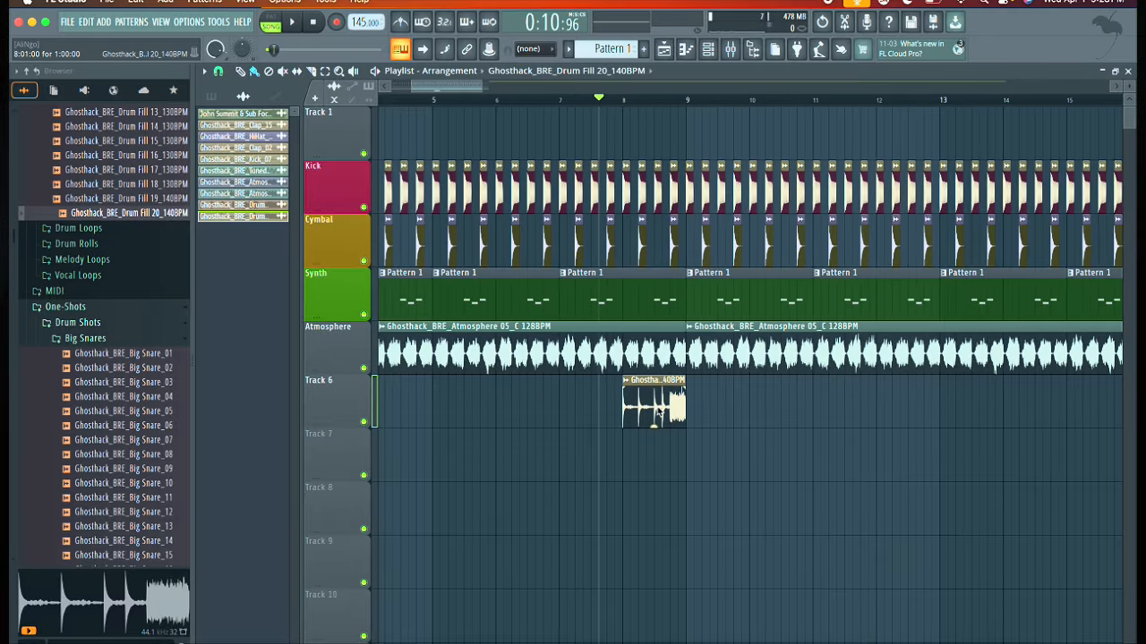
scroll(659, 412, down, 1)
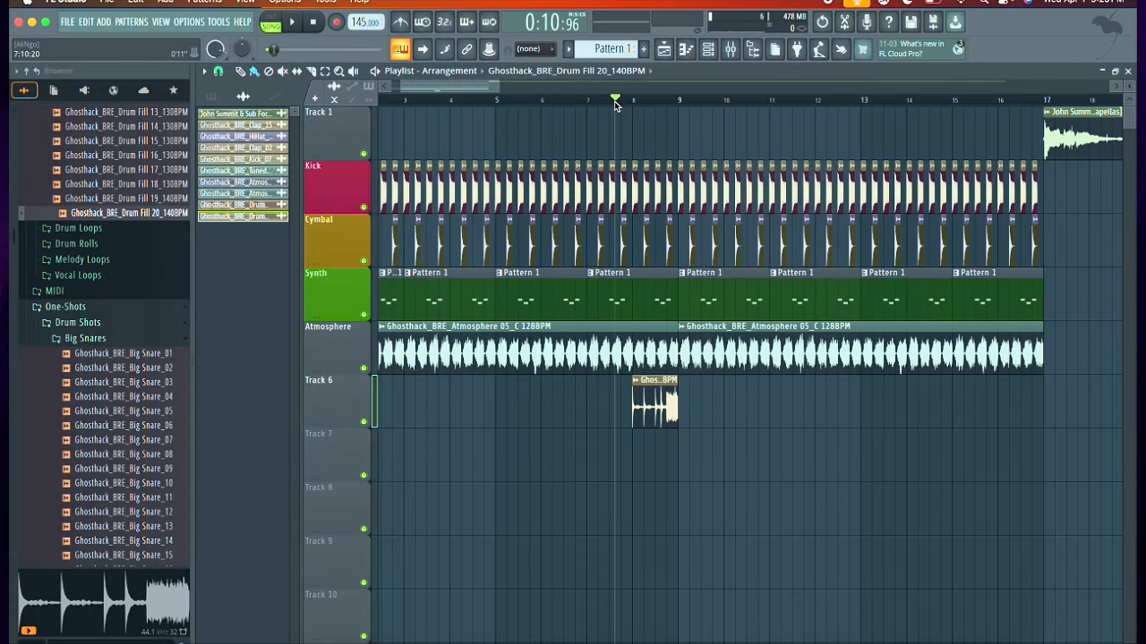
mouse_move(614, 102)
mouse_down()
mouse_move(692, 106)
mouse_move(678, 105)
mouse_up()
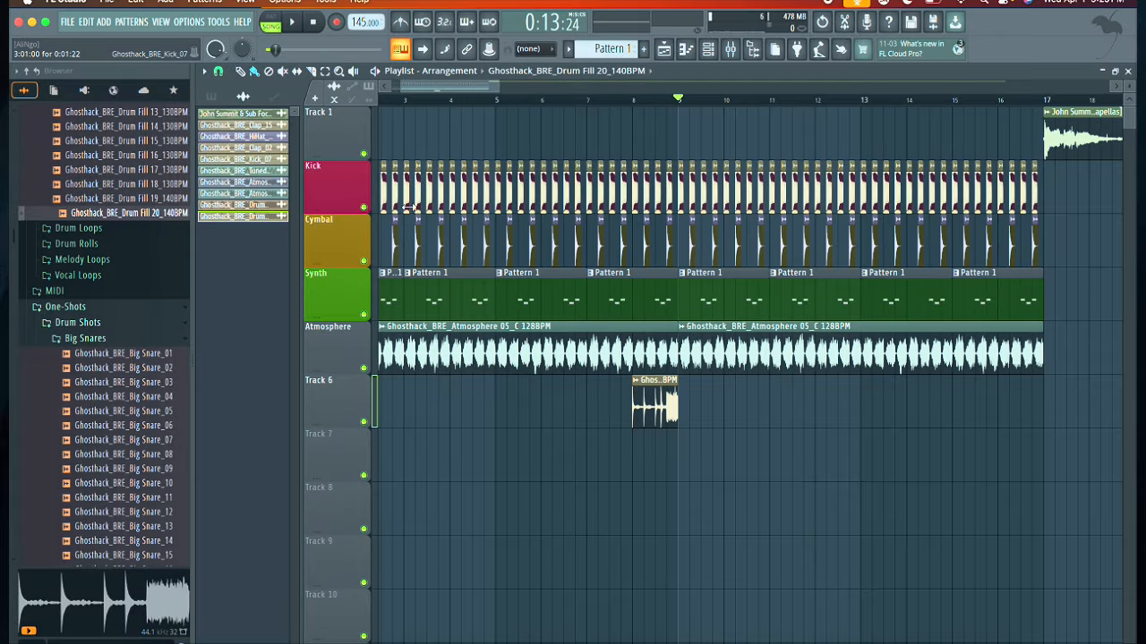
Step: Create Pattern 2 and show the channel rack for it
click(644, 48)
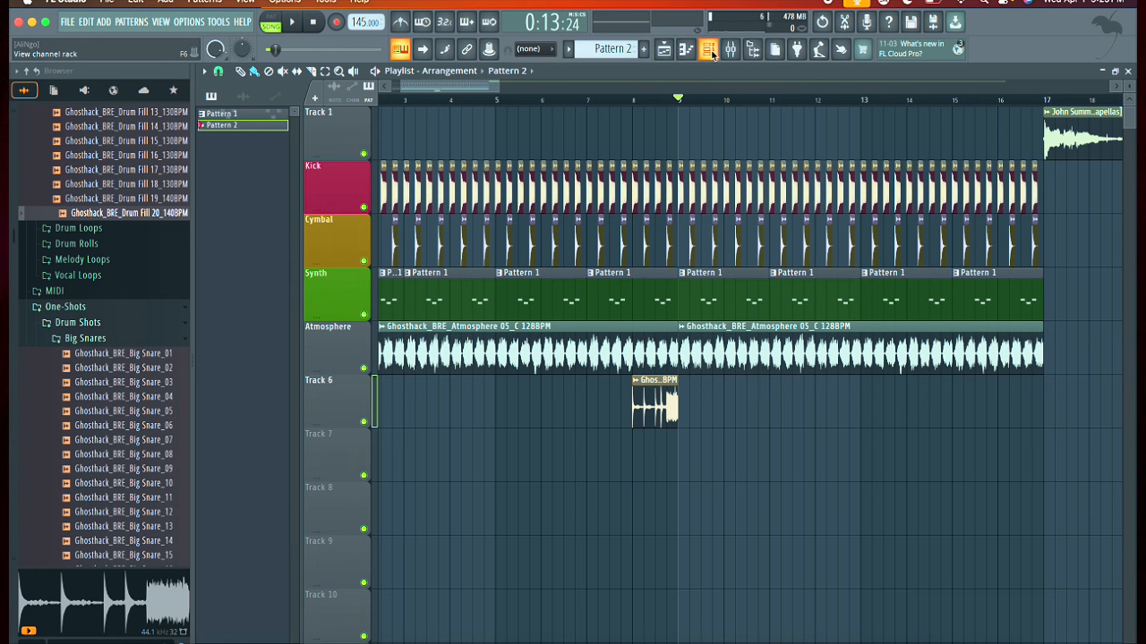
click(708, 50)
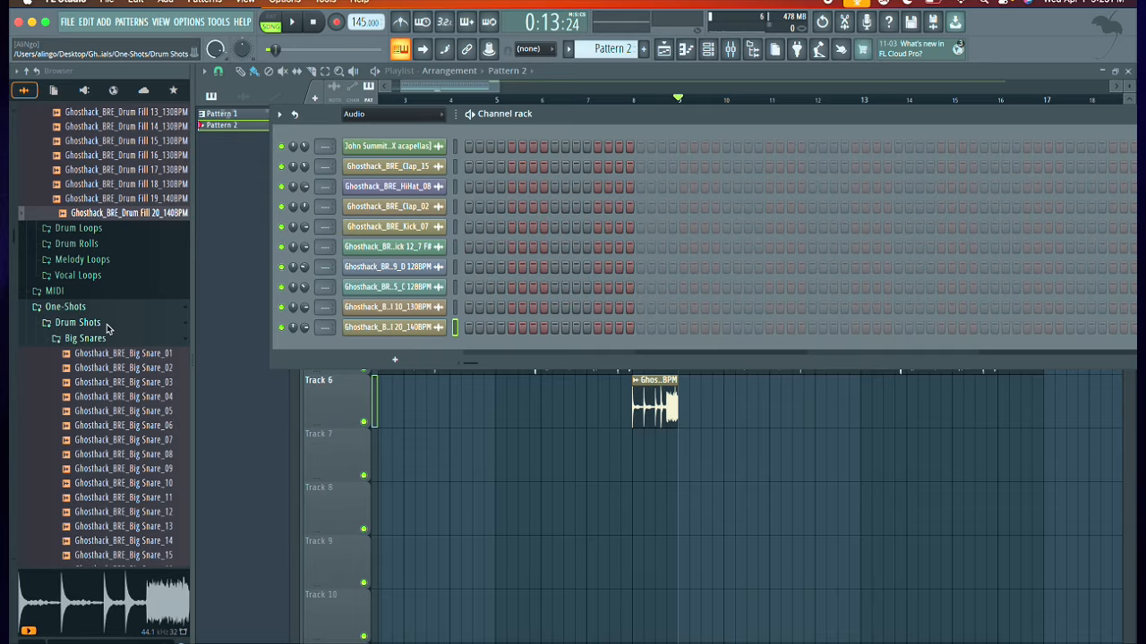
Step: Browse the Big Room Essentials samples and collapse the Tuned Kicks and Risers & Uplifters folders to reach Synth Shots
scroll(108, 330, up, 5)
scroll(107, 329, up, 8)
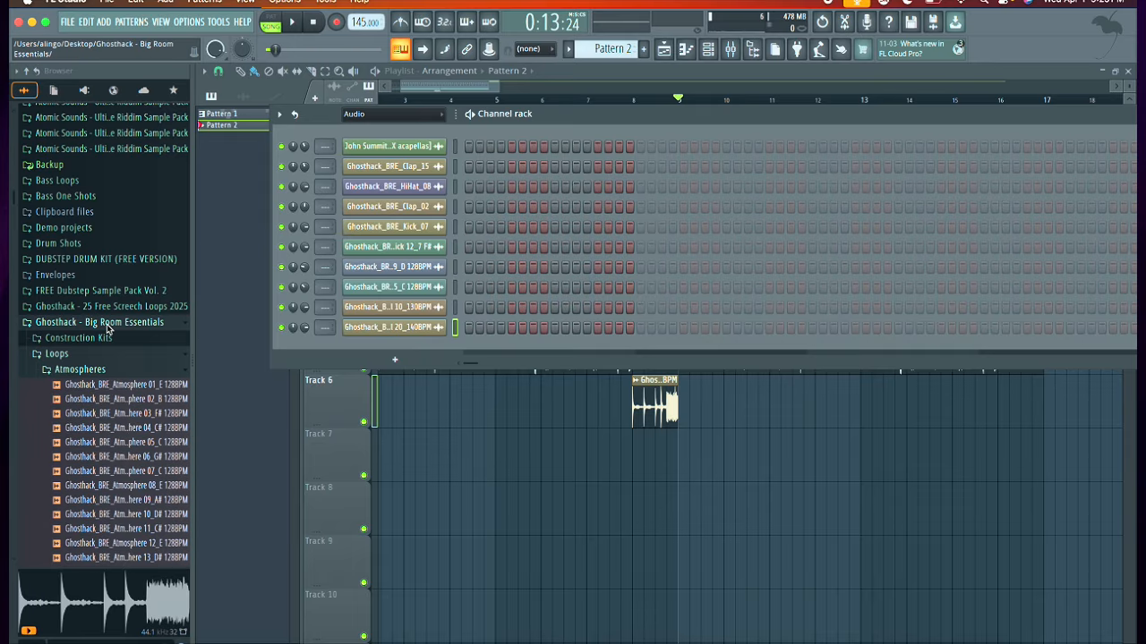
scroll(107, 330, down, 8)
scroll(108, 329, down, 15)
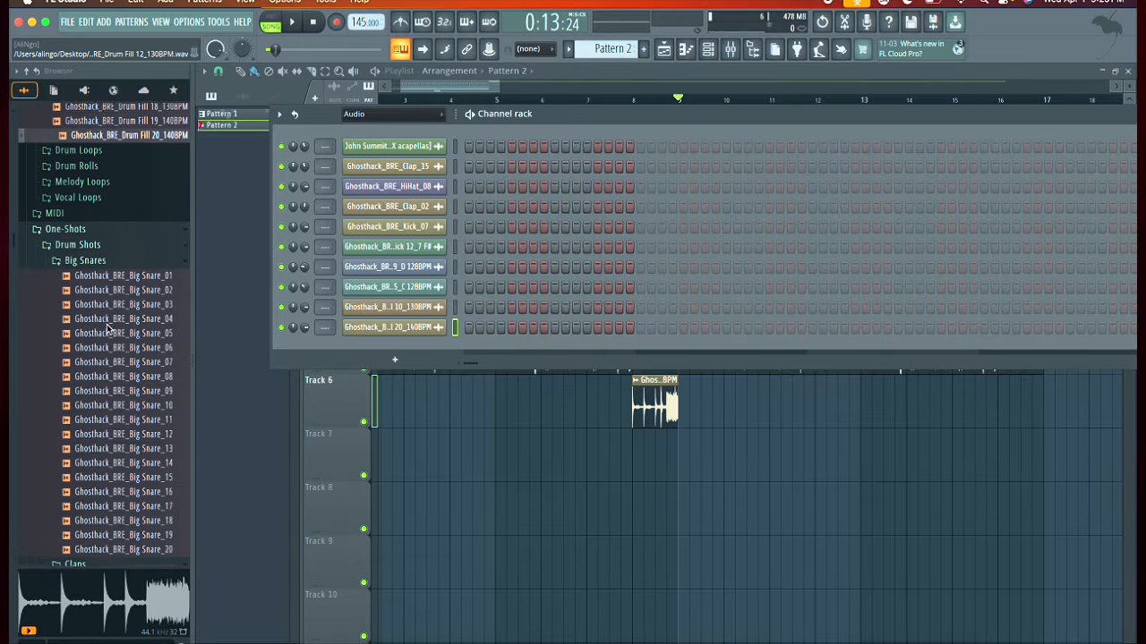
scroll(112, 358, down, 20)
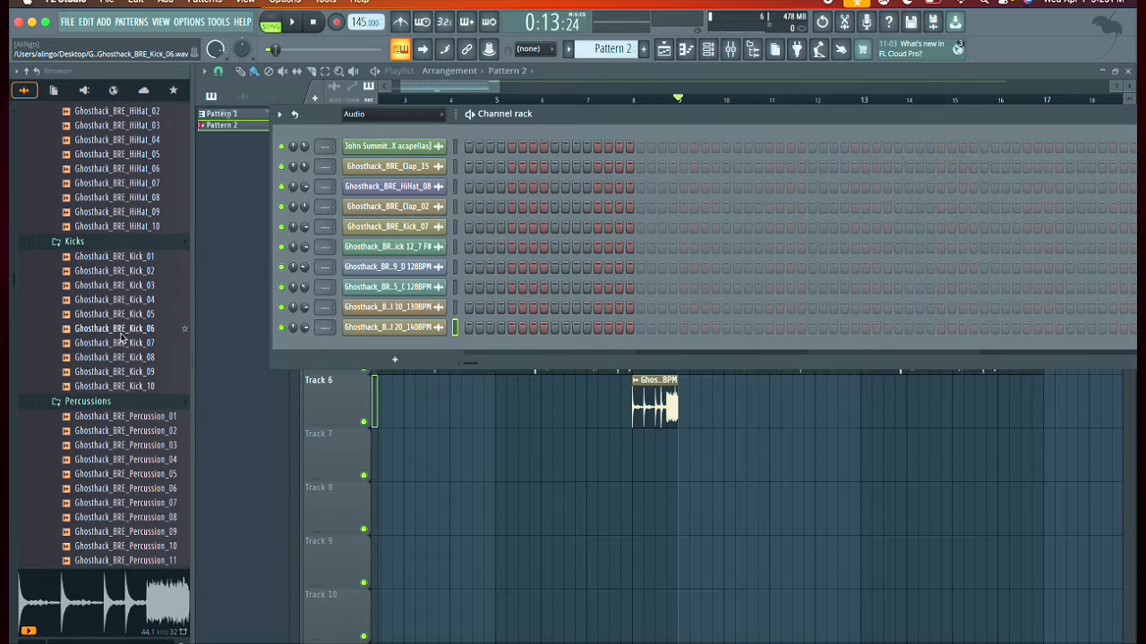
scroll(117, 348, down, 10)
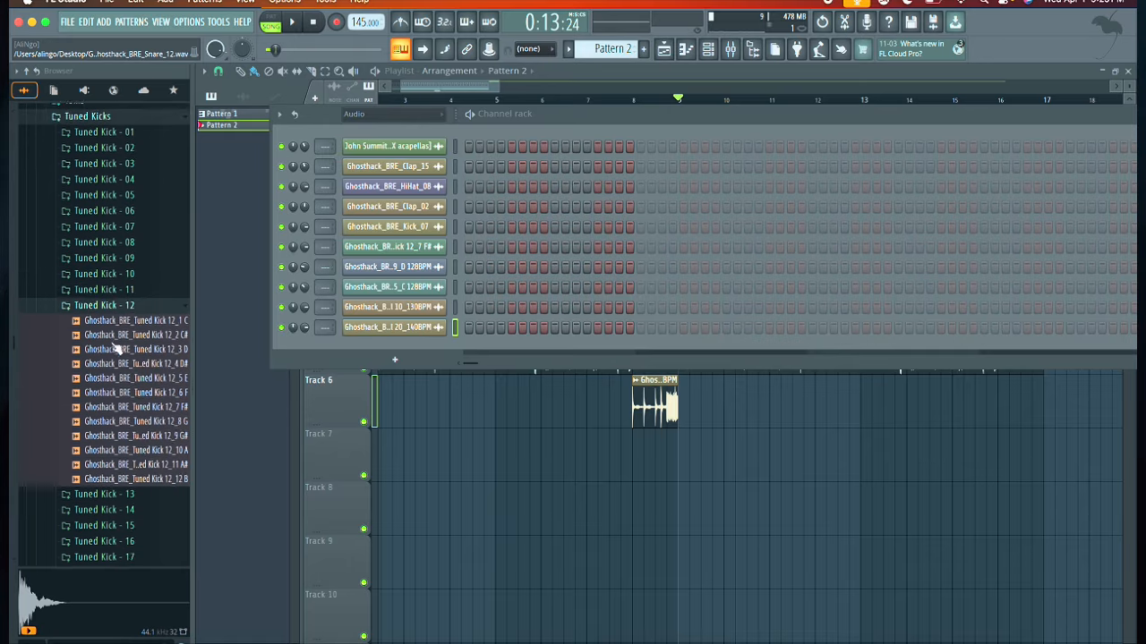
click(66, 255)
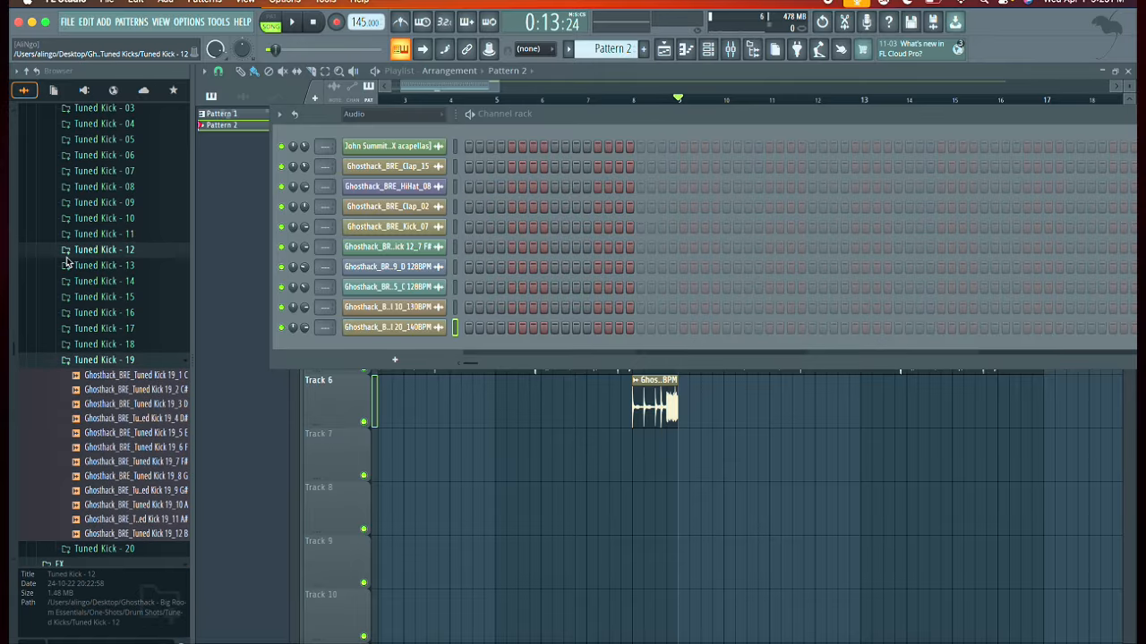
scroll(67, 260, up, 5)
click(62, 325)
scroll(69, 357, down, 4)
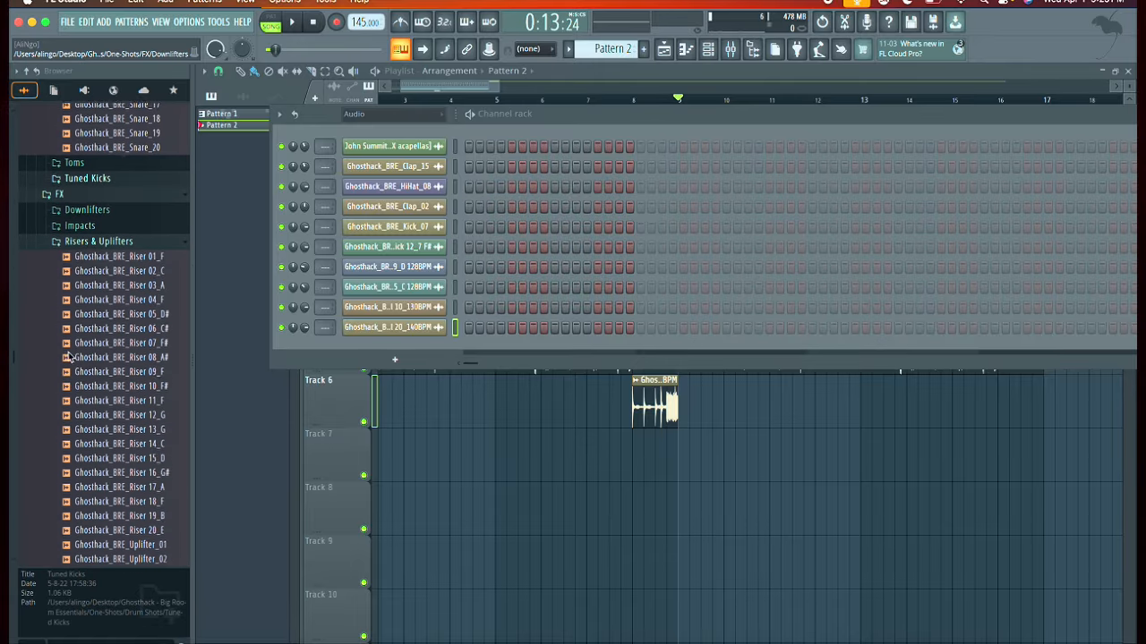
click(56, 241)
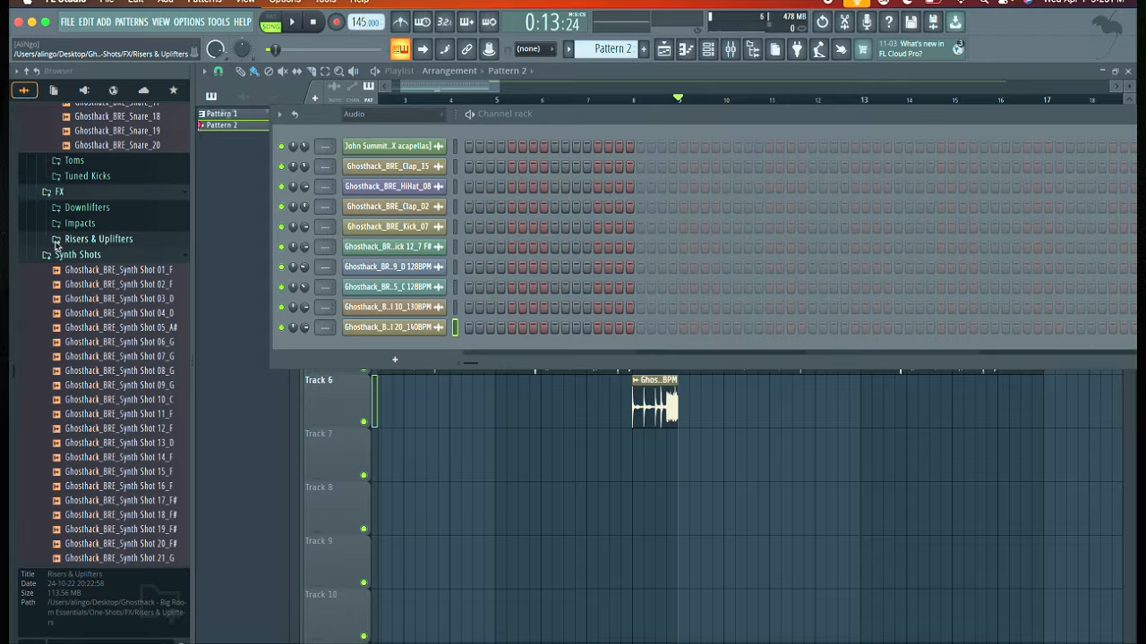
Step: Preview the Synth Shot one-shots in the sample browser, from the first shots down to Synth Shot 23_G
click(112, 341)
click(130, 330)
click(141, 318)
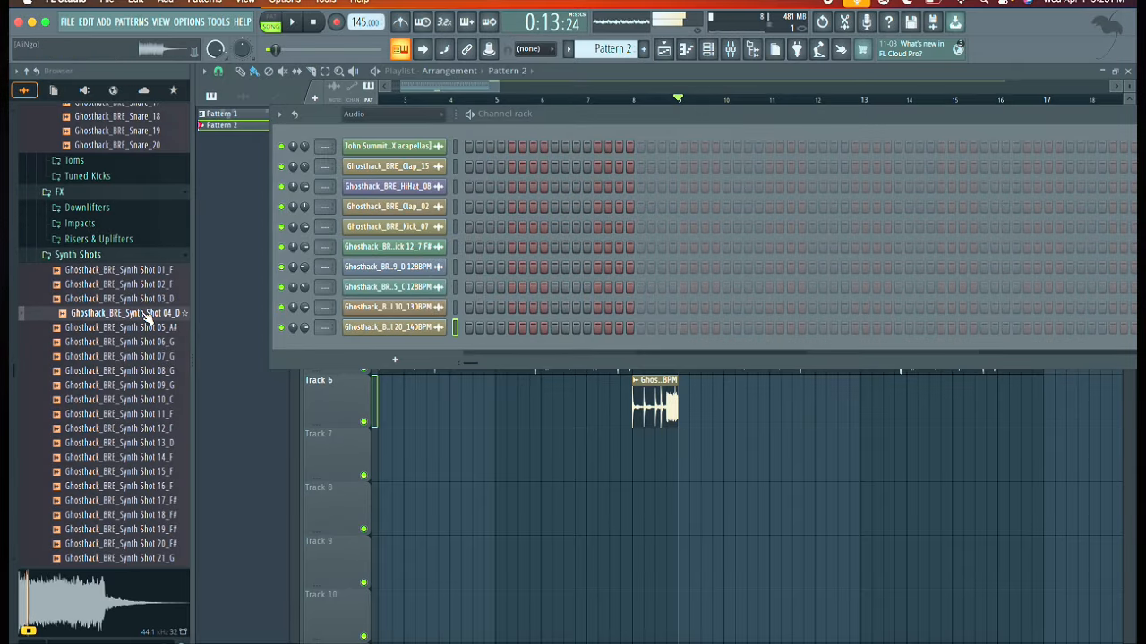
click(146, 328)
click(134, 414)
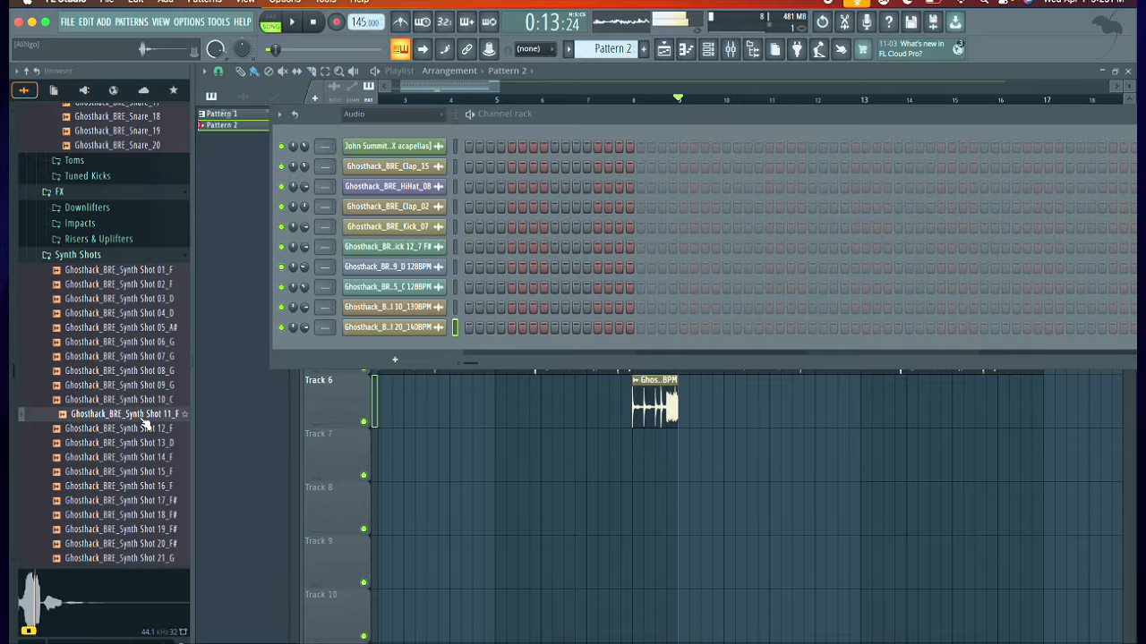
click(143, 443)
click(143, 486)
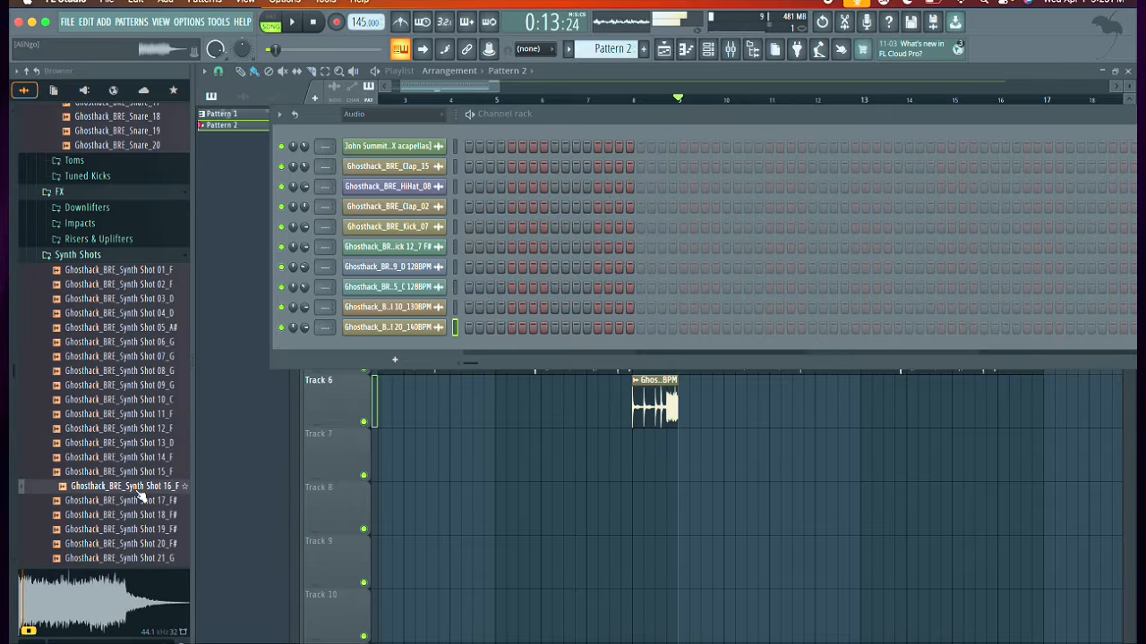
click(153, 315)
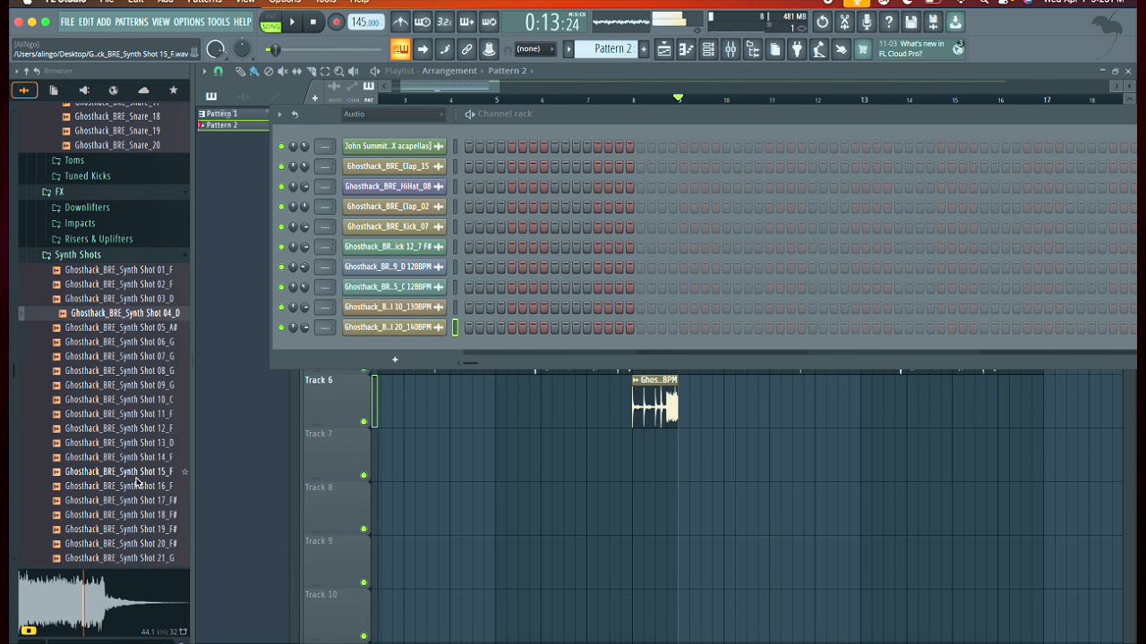
click(140, 515)
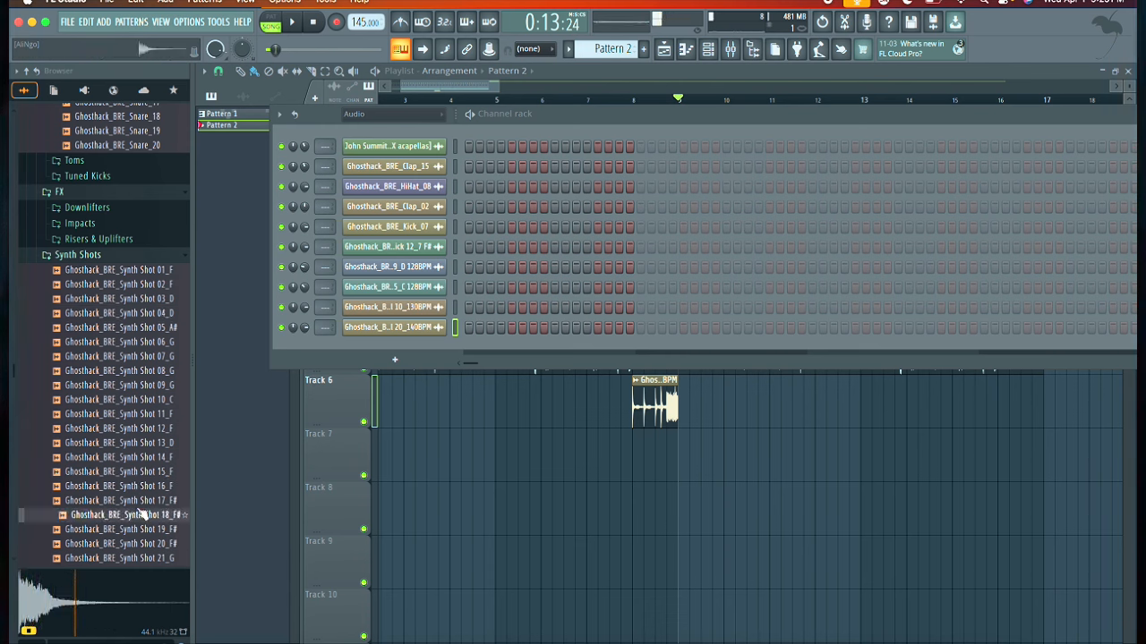
scroll(144, 506, down, 3)
click(146, 476)
scroll(131, 495, down, 4)
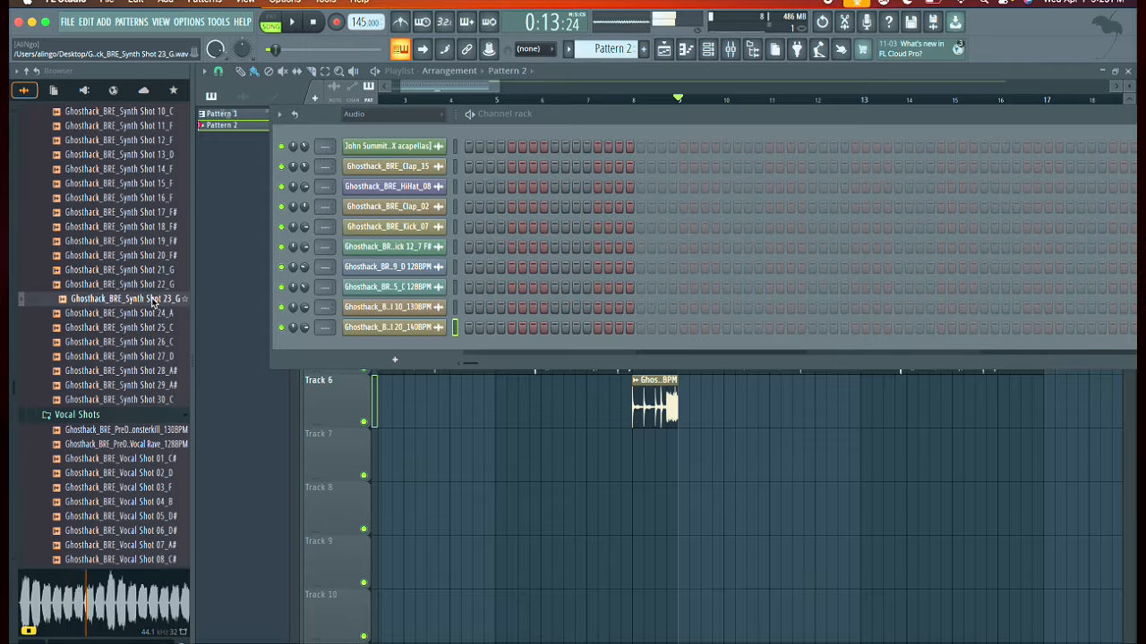
Step: Add Ghosthack_BRE_Synth Shot 23_G as a new channel in the rack and check its sampler settings
drag(152, 304, 405, 347)
right_click(425, 270)
click(421, 274)
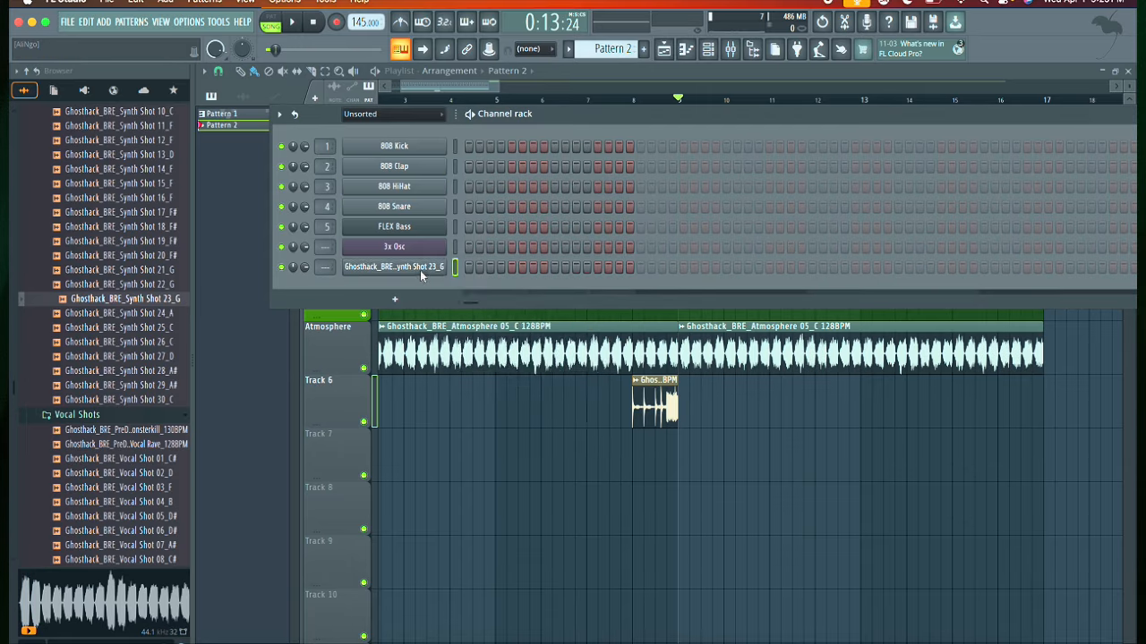
click(420, 270)
click(588, 155)
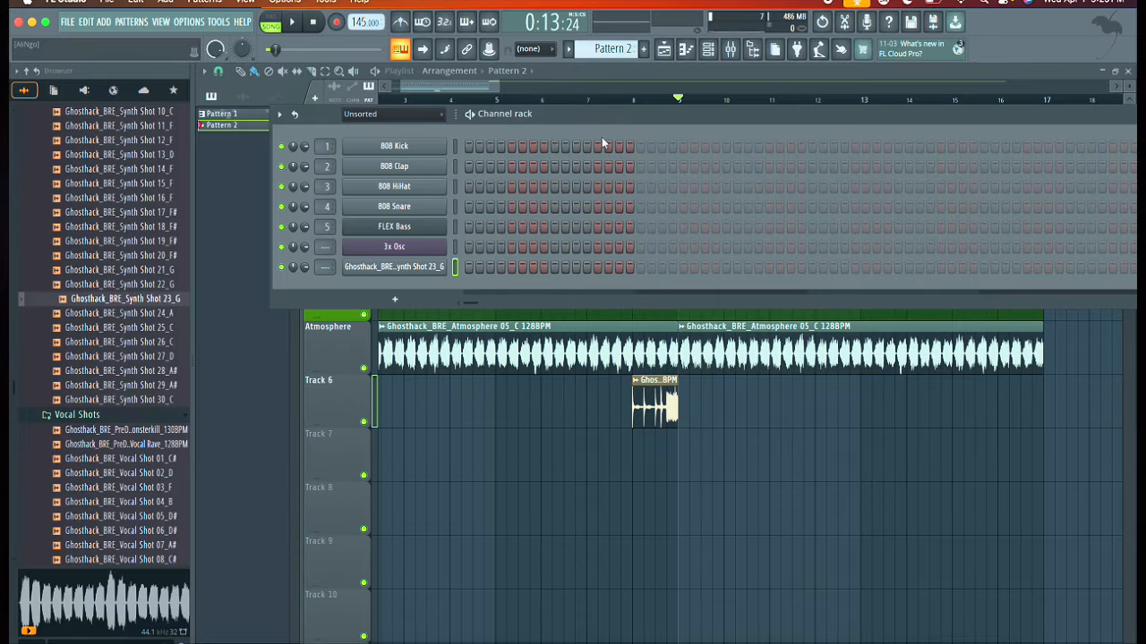
Step: Try an F#2 note at the start of bar 1 for Synth Shot 23_G in pattern mode, then delete it
right_click(444, 268)
click(462, 268)
click(389, 340)
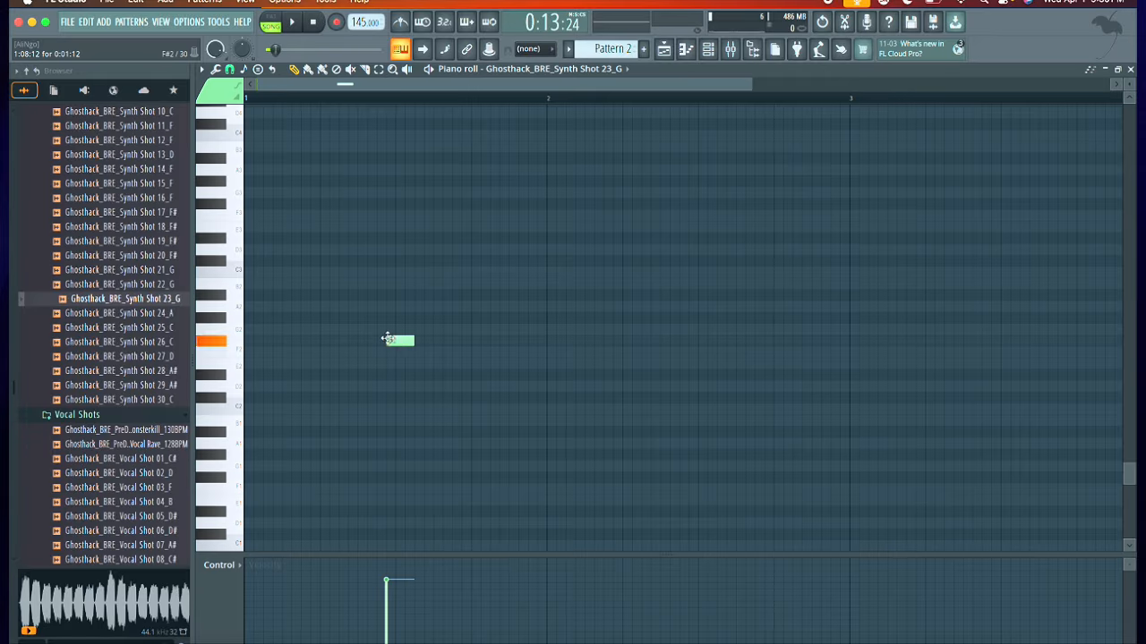
drag(387, 338, 246, 340)
click(270, 23)
click(291, 22)
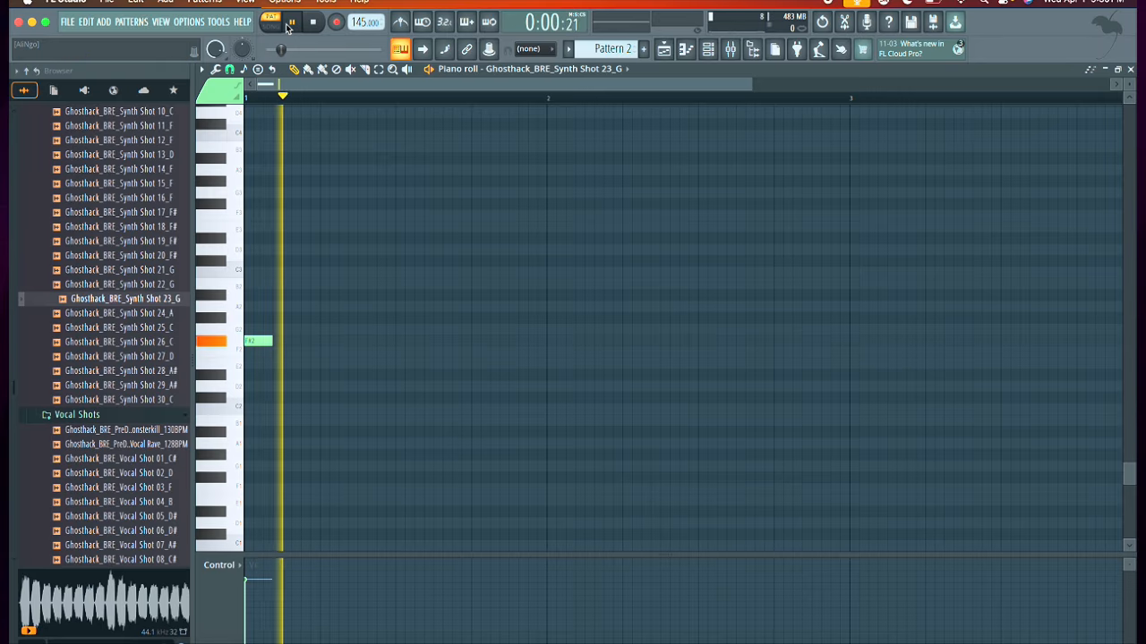
click(291, 22)
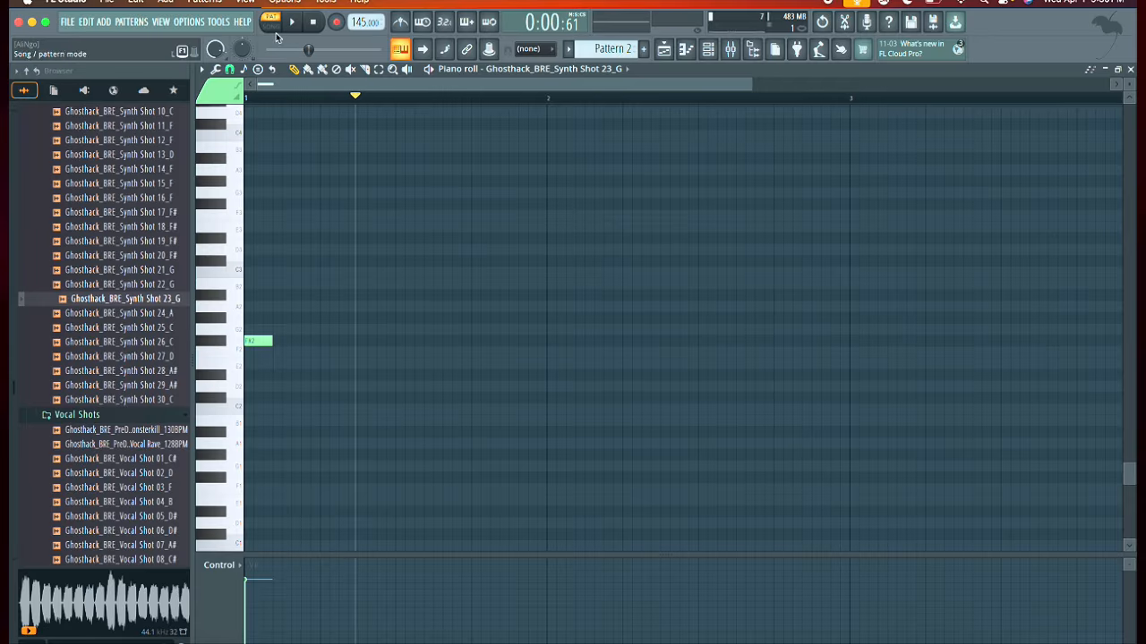
right_click(263, 347)
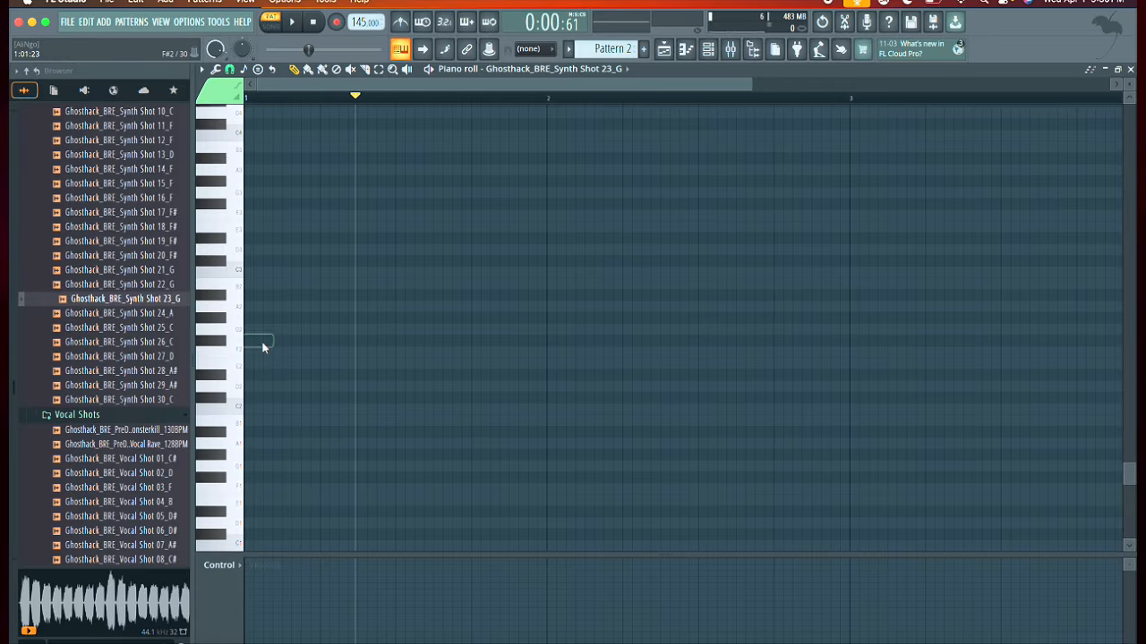
Step: Replace the Synth Shot 23_G channel's sample with Ghosthack_BRE_Synth Shot 28_A# and close its sampler settings
click(683, 51)
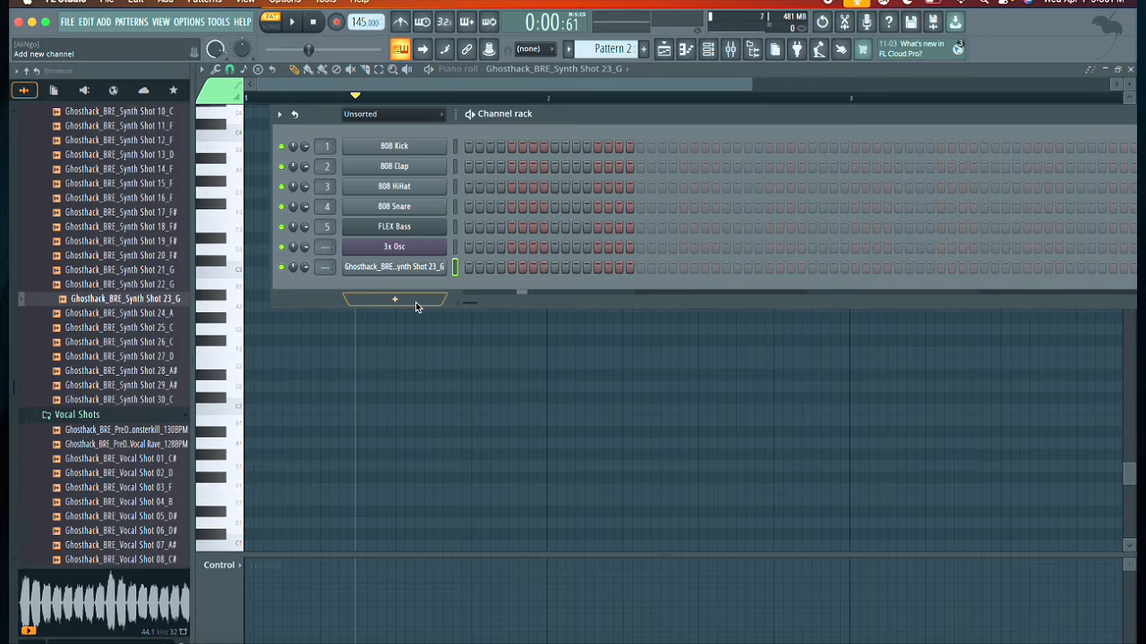
click(143, 374)
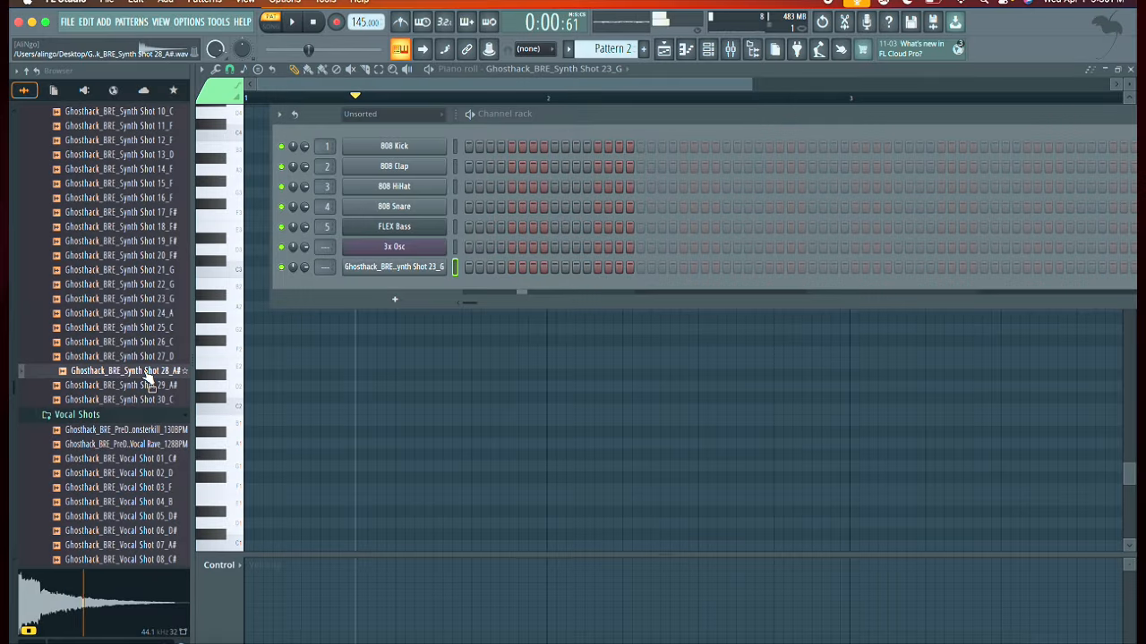
drag(148, 376, 421, 269)
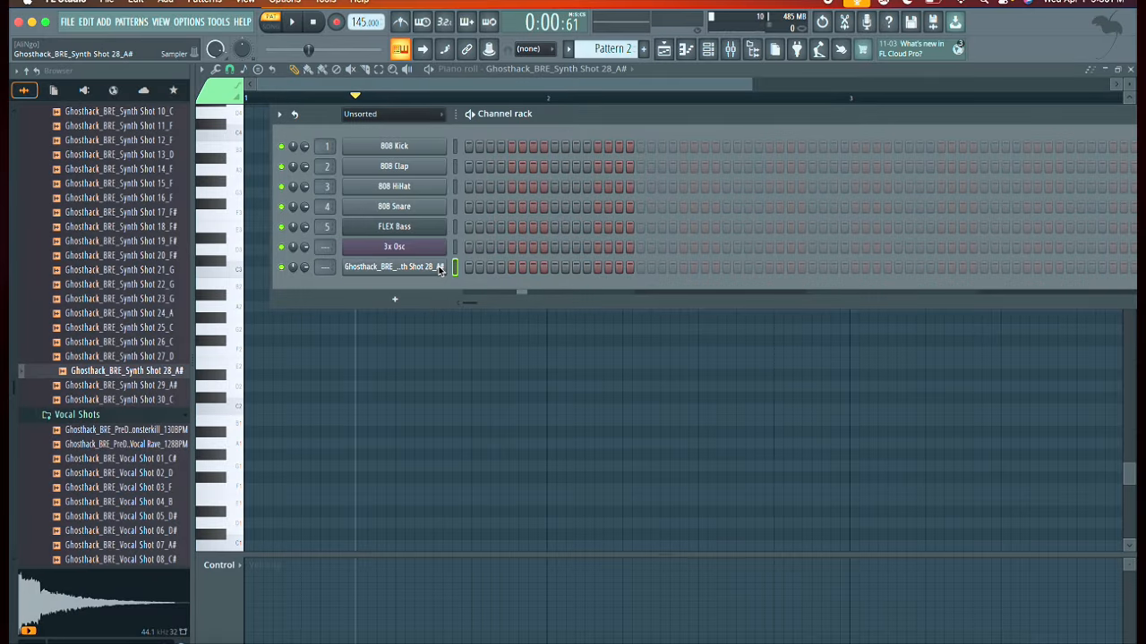
right_click(439, 271)
click(439, 270)
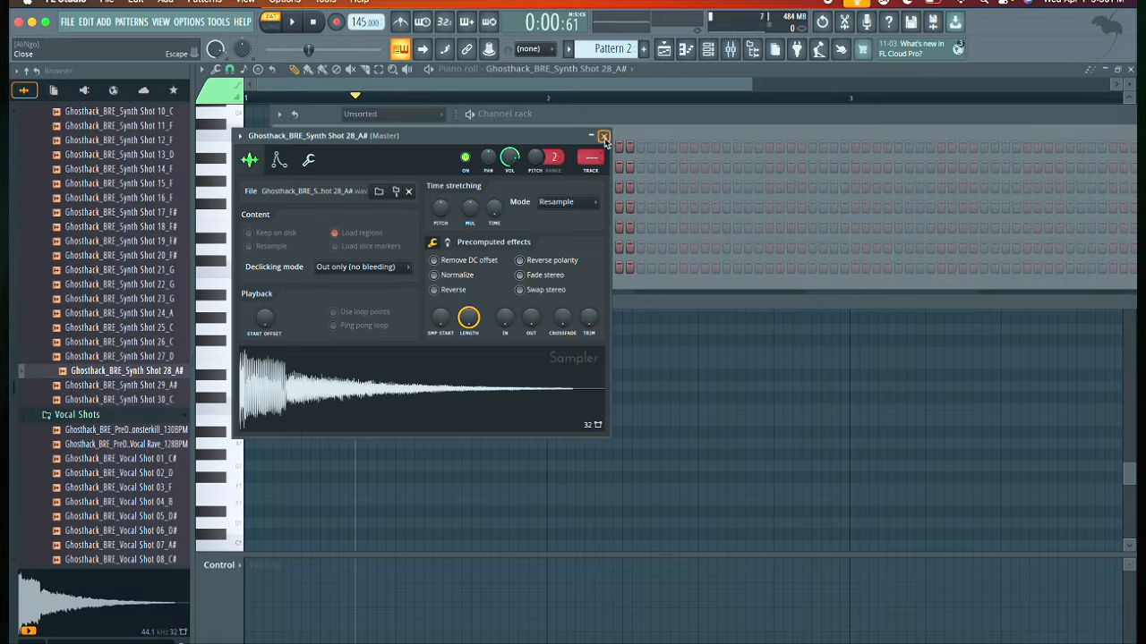
click(603, 136)
Step: Open the piano roll for the Synth Shot 28_A# channel
right_click(446, 266)
click(467, 267)
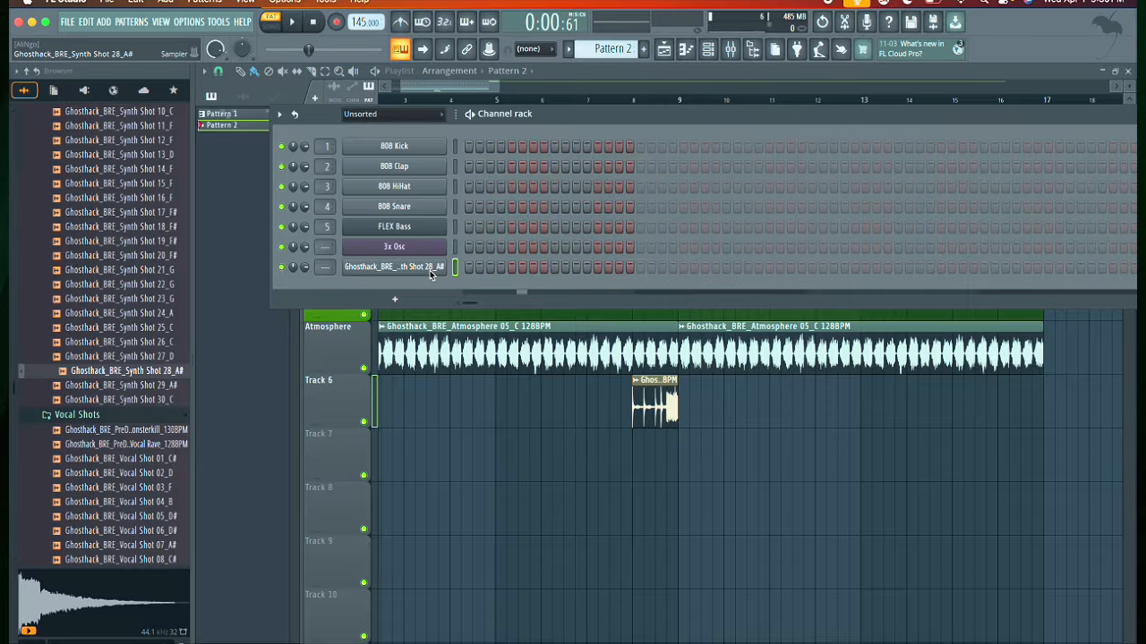
click(433, 268)
click(596, 147)
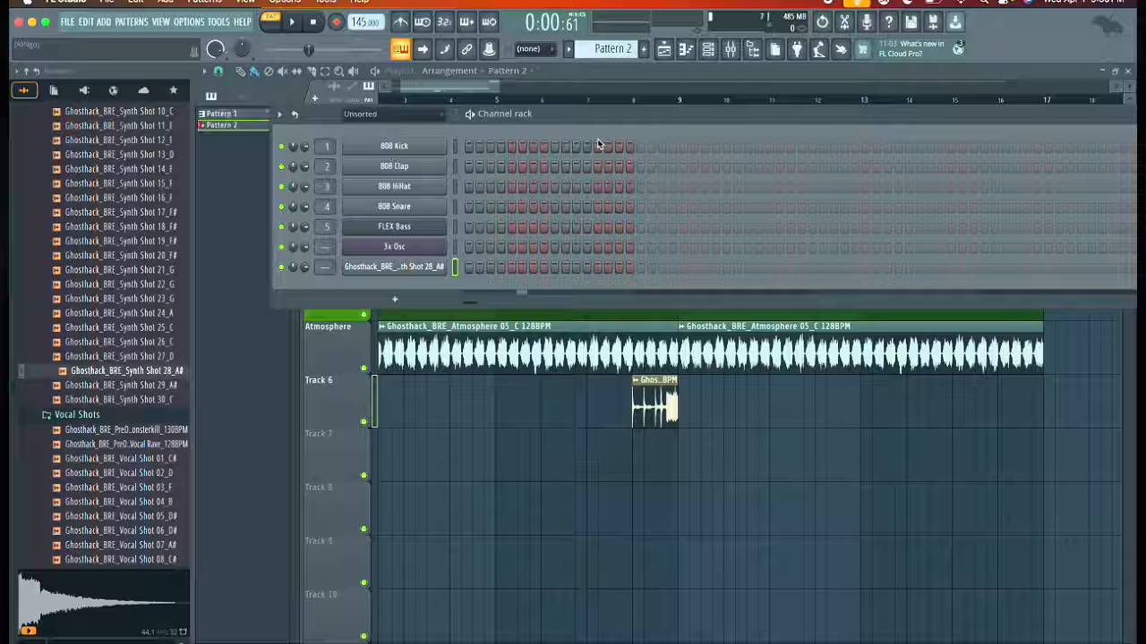
right_click(441, 266)
click(469, 269)
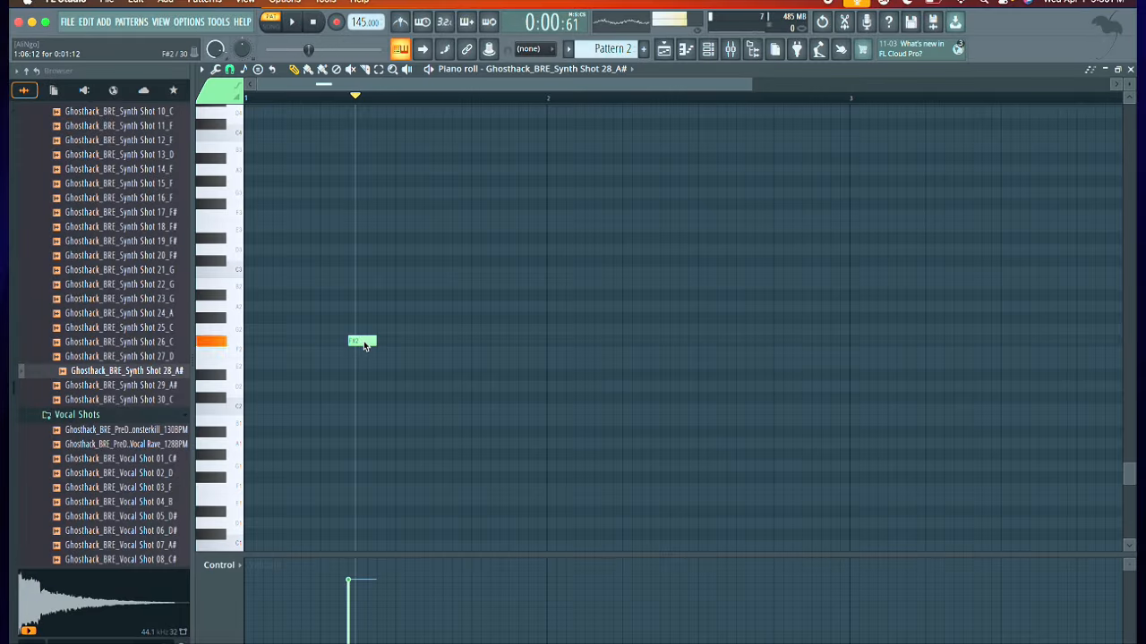
Step: Place a D#5 note at the start of bar 1 and a C5 note after it, removing the trial A#3 note
drag(352, 341, 249, 159)
scroll(250, 160, up, 1)
scroll(249, 159, up, 5)
click(257, 204)
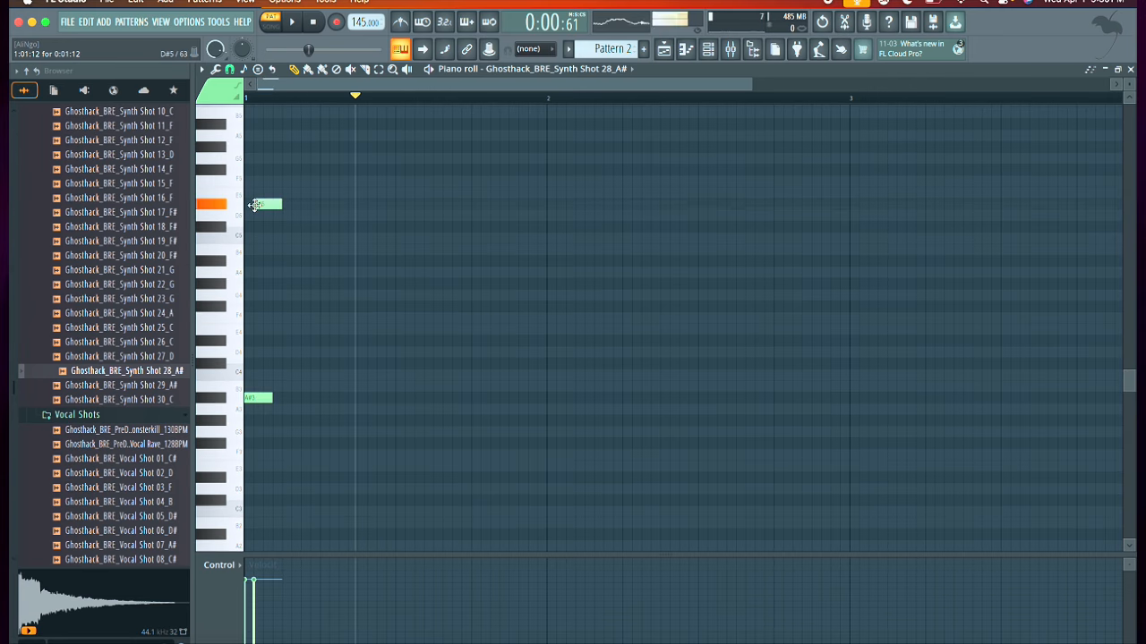
click(305, 240)
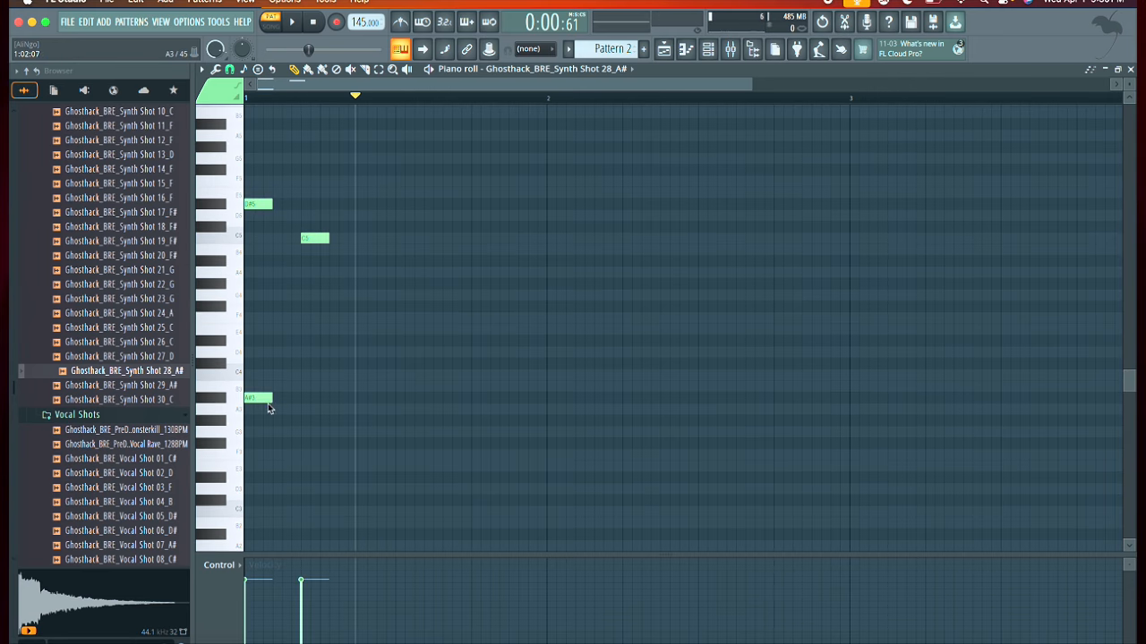
right_click(267, 402)
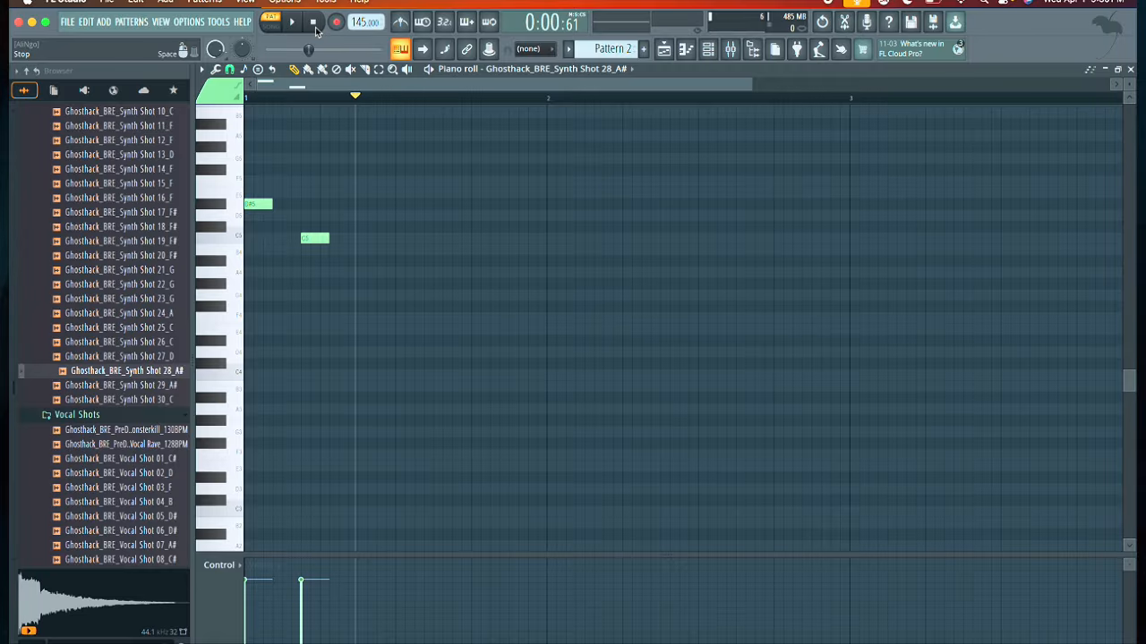
Step: Shorten the D#5 note to one step and put a one-step C5 note directly after it at 1:02:00
click(315, 32)
drag(310, 239, 283, 239)
scroll(277, 217, up, 4)
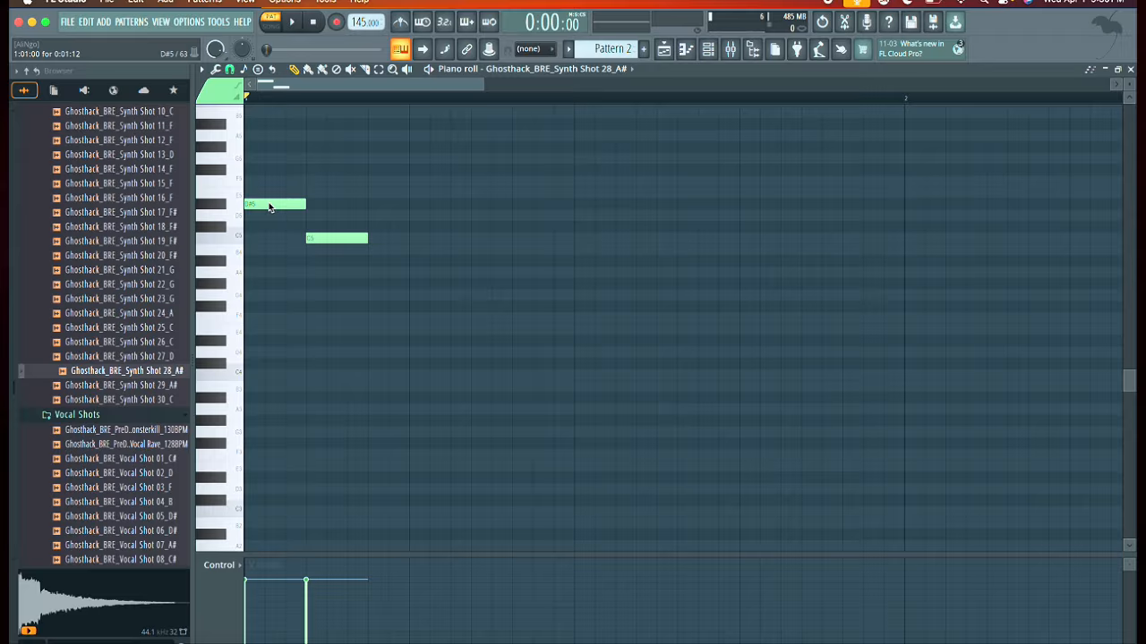
right_click(327, 240)
click(287, 237)
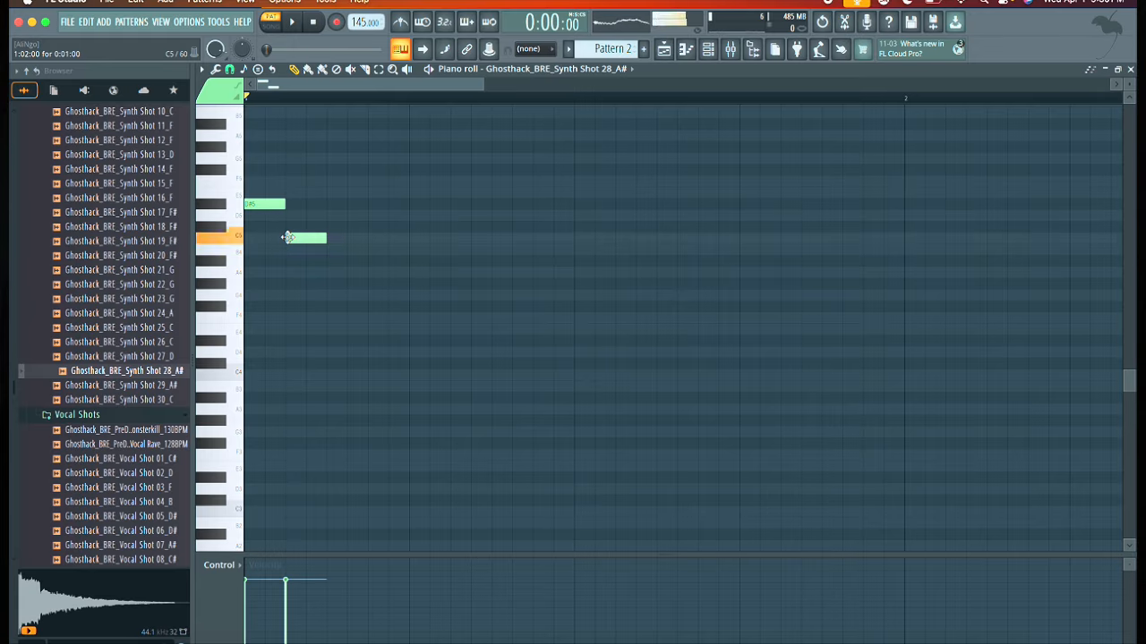
Step: Fill the rest of bar 1 with alternating one-step D#5 and C5 notes
click(328, 205)
click(369, 239)
scroll(363, 224, down, 2)
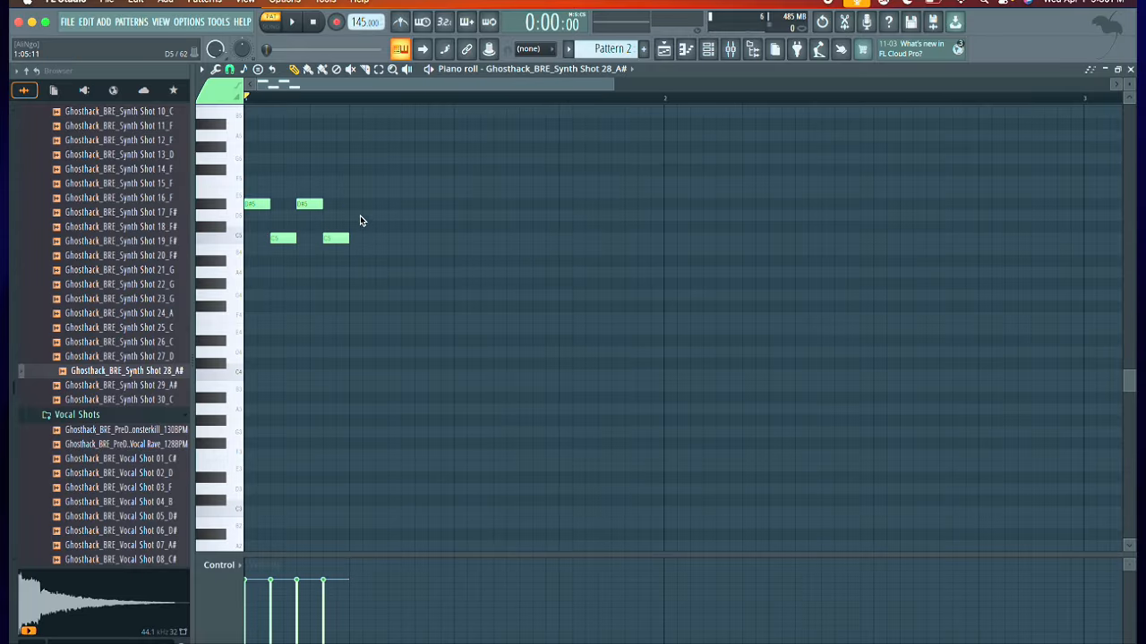
click(361, 206)
click(377, 239)
click(403, 207)
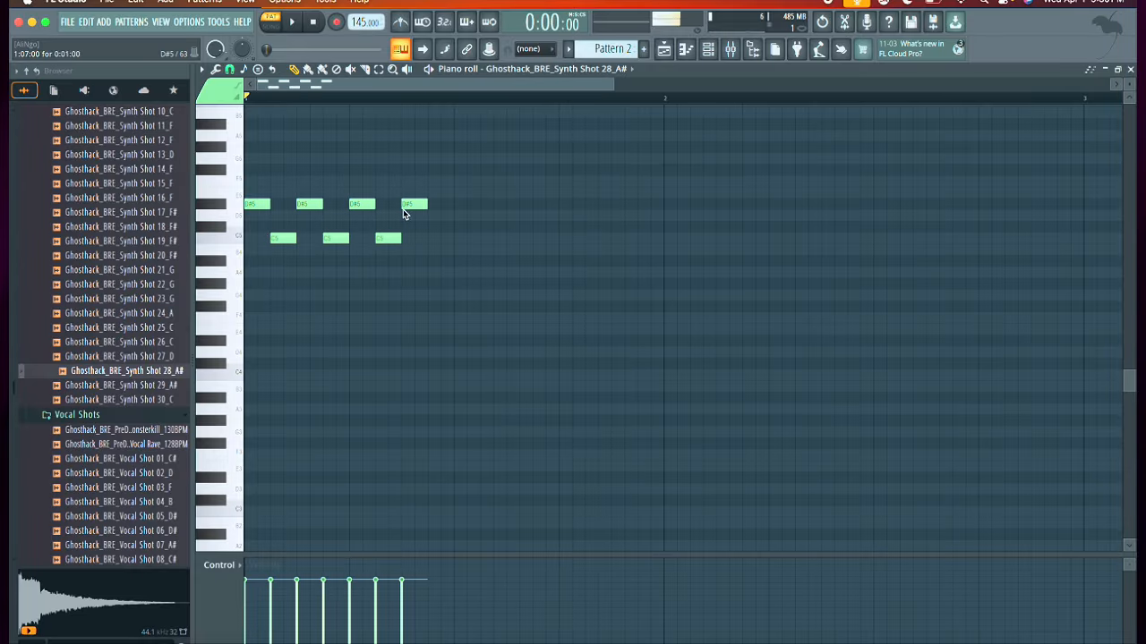
click(429, 239)
click(456, 206)
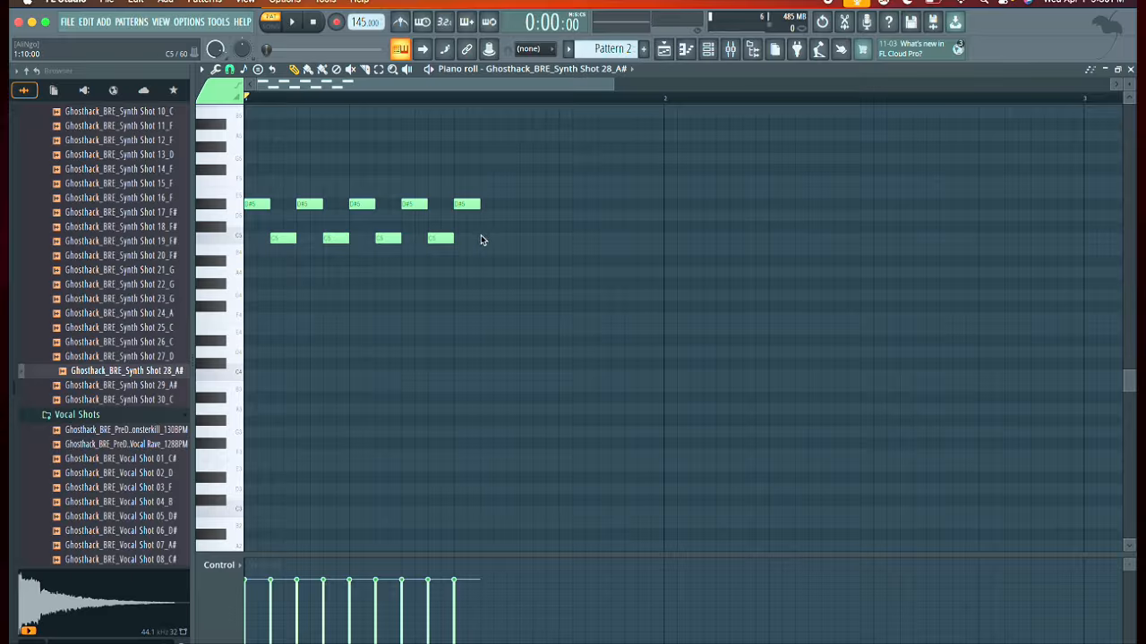
click(482, 239)
click(536, 238)
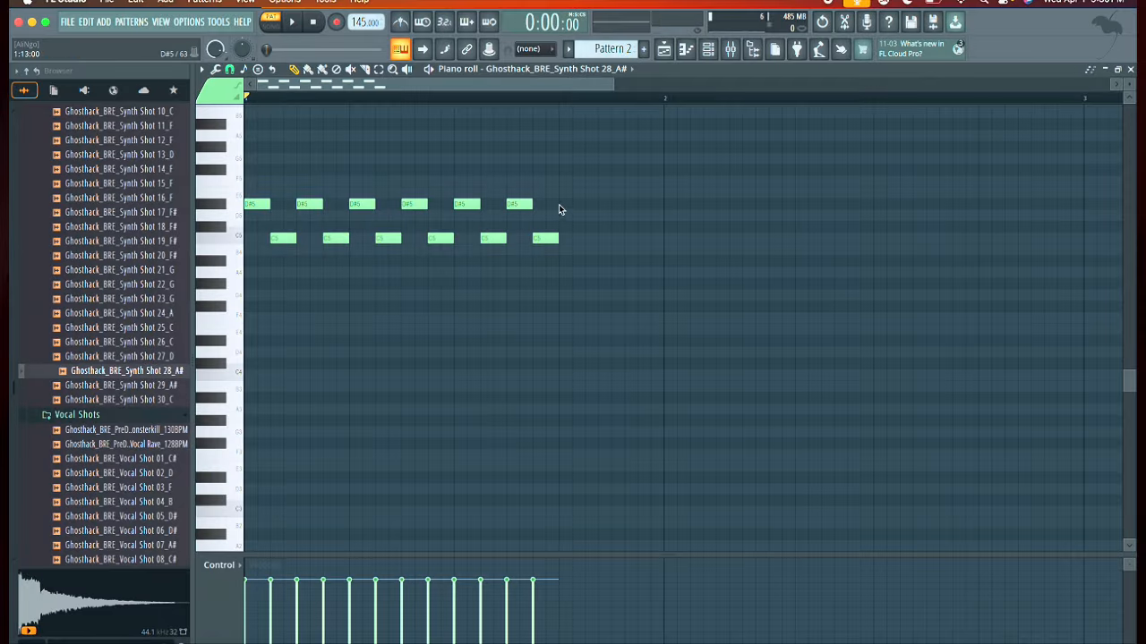
click(562, 205)
click(587, 238)
click(614, 205)
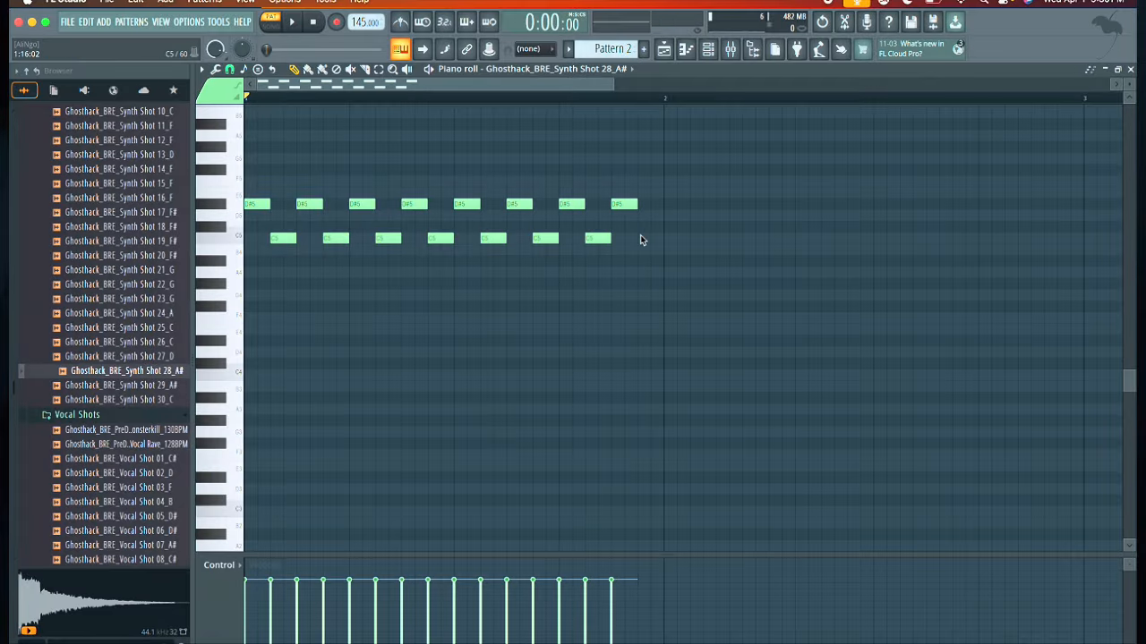
click(639, 238)
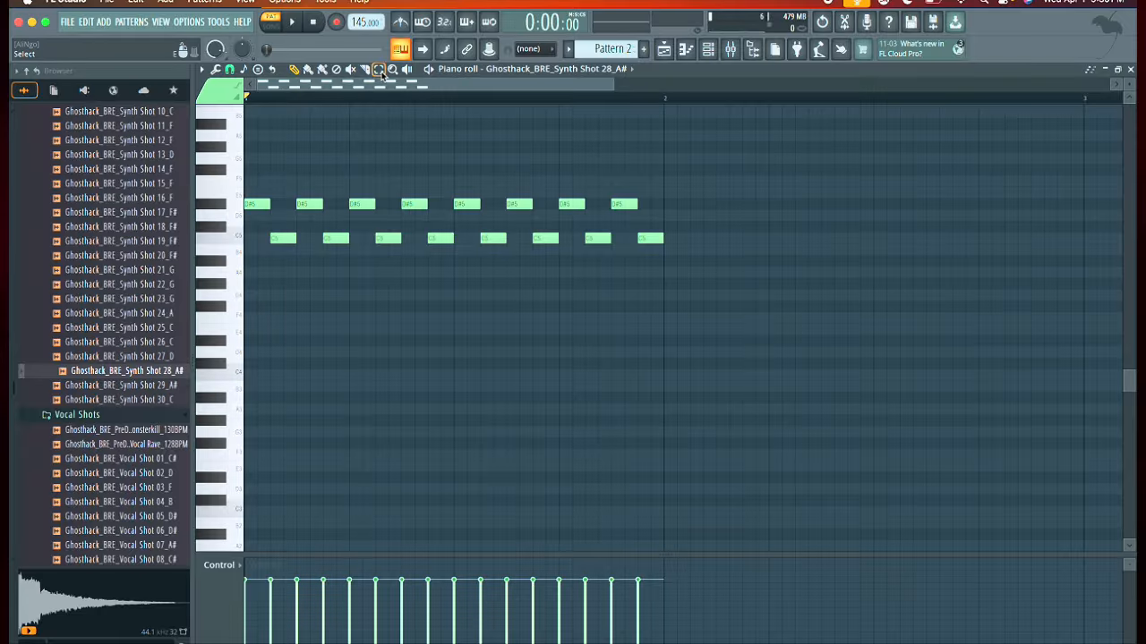
Step: Select all the notes in bar 1, duplicate them into bar 2, and clear the selection
drag(254, 161, 725, 285)
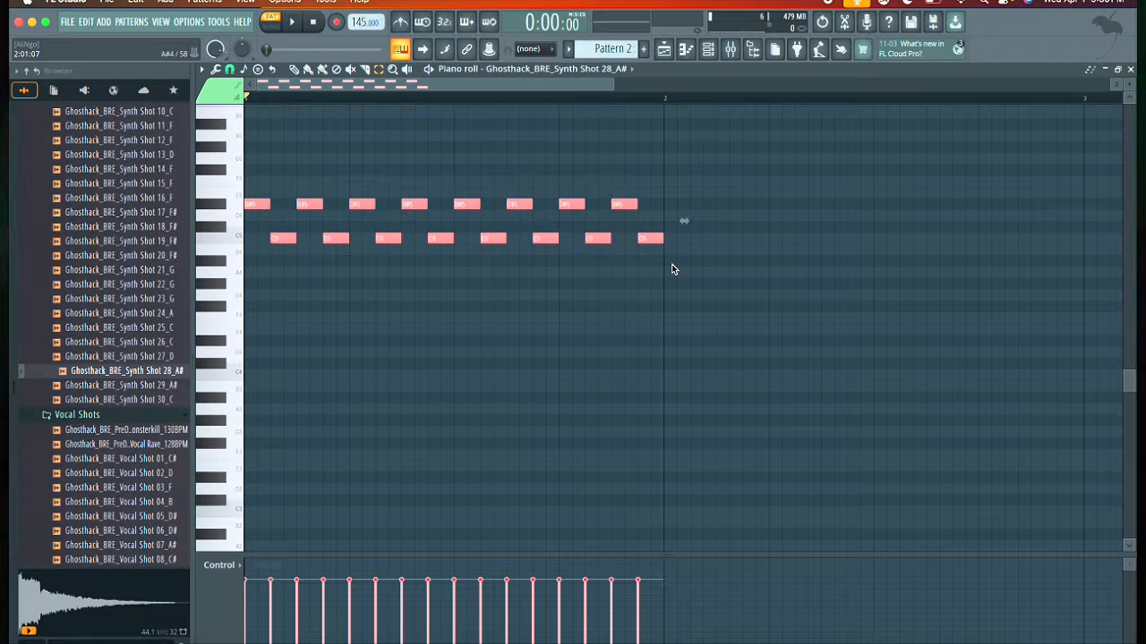
key(super+b)
key(super+d)
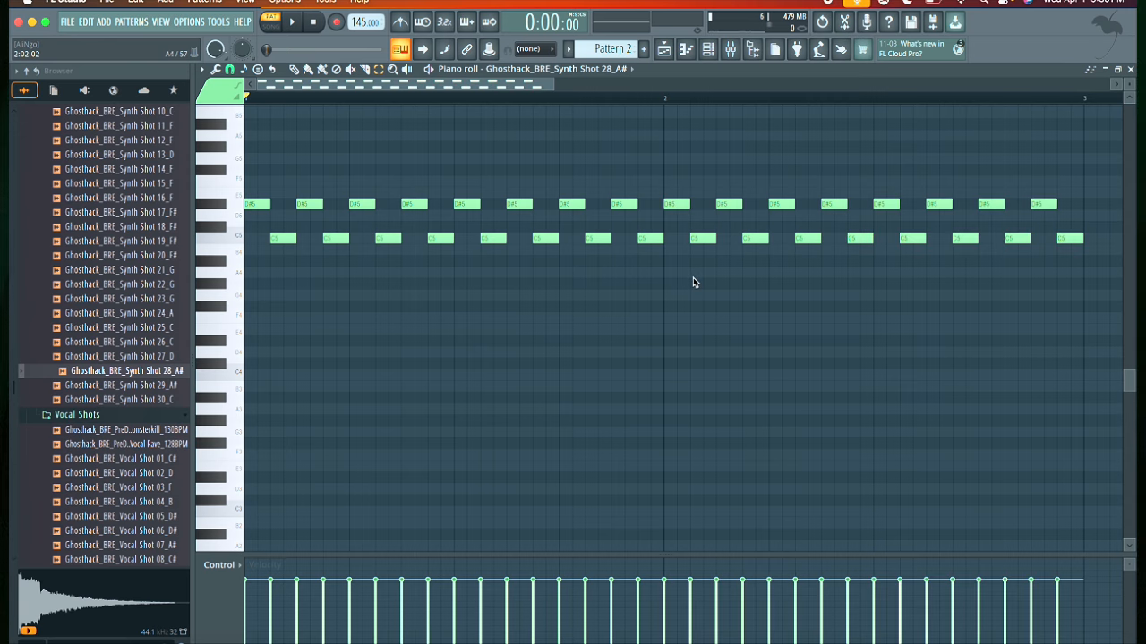
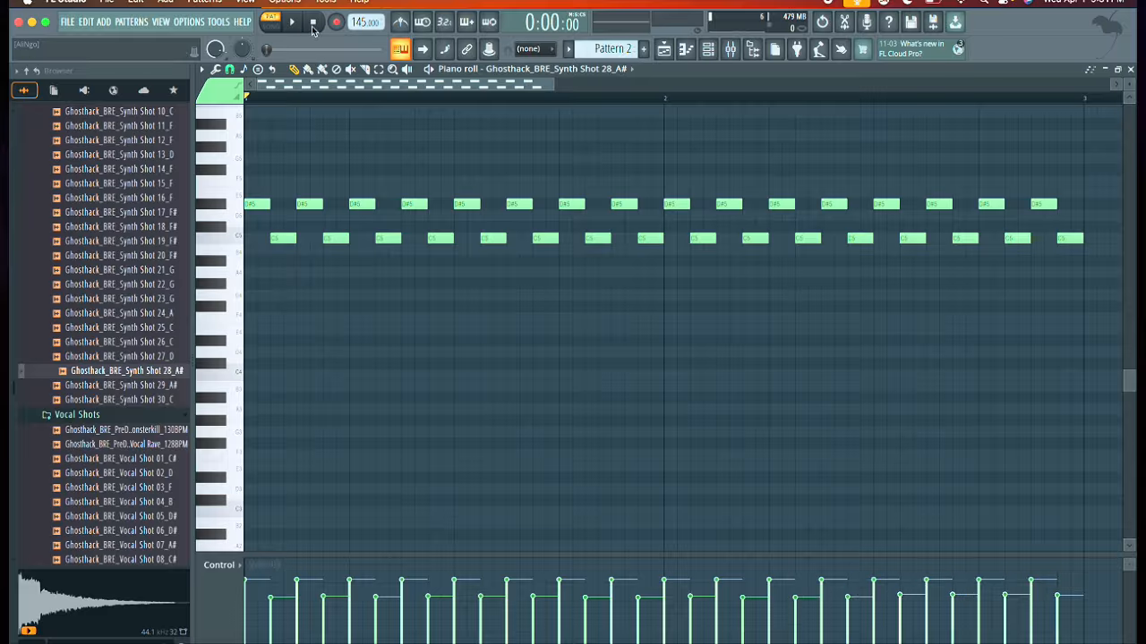
Step: Play back Pattern 2 and return to the playlist in song mode
click(296, 27)
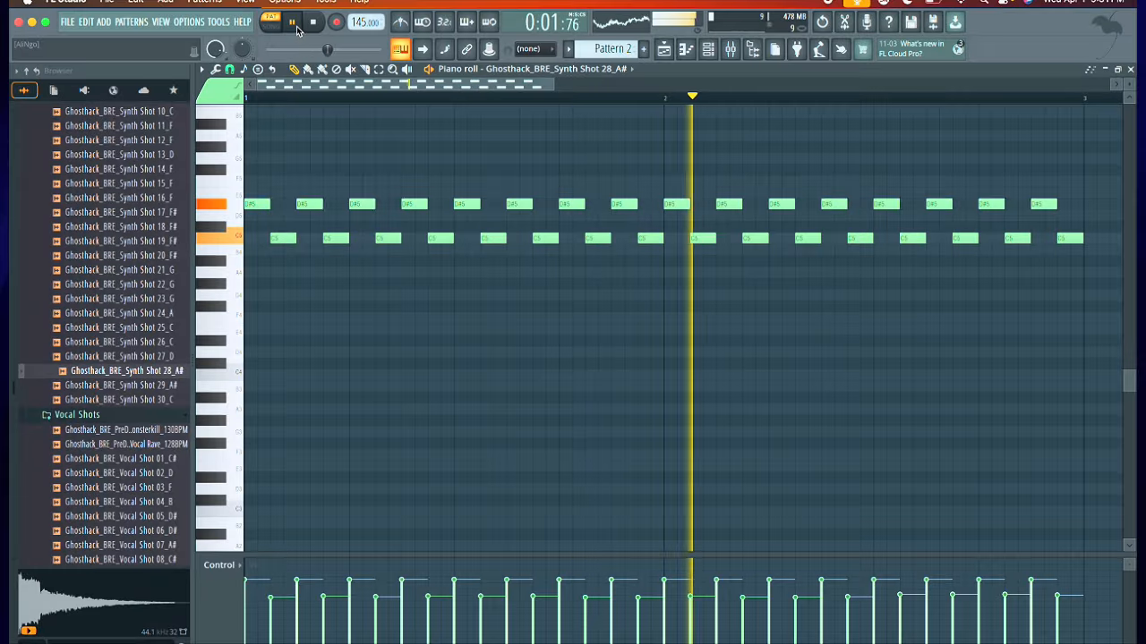
click(272, 25)
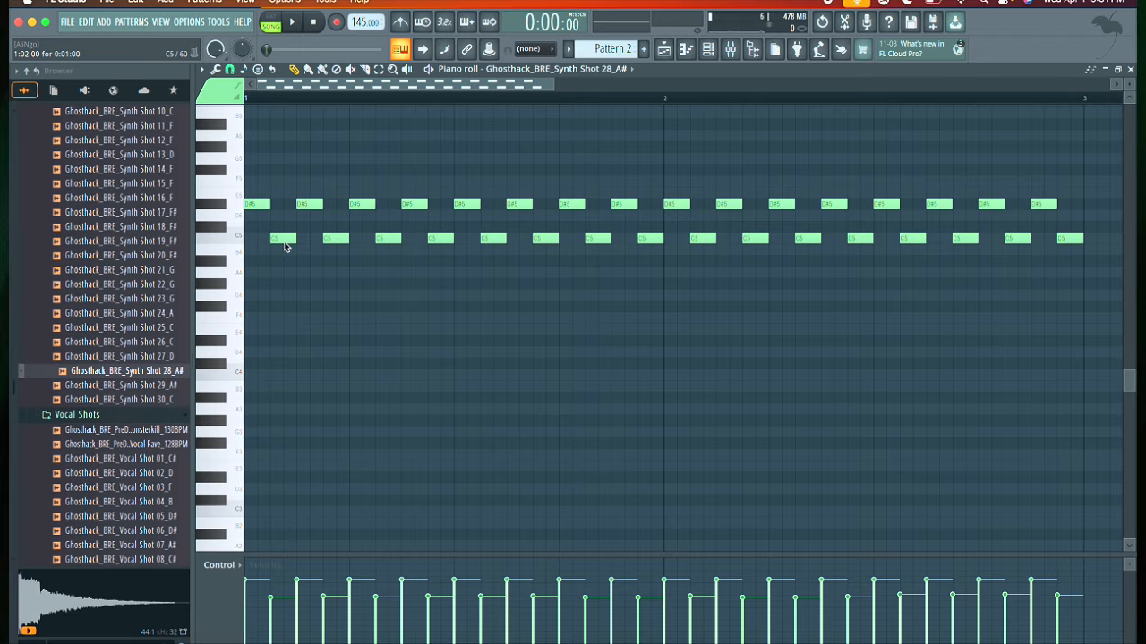
click(663, 48)
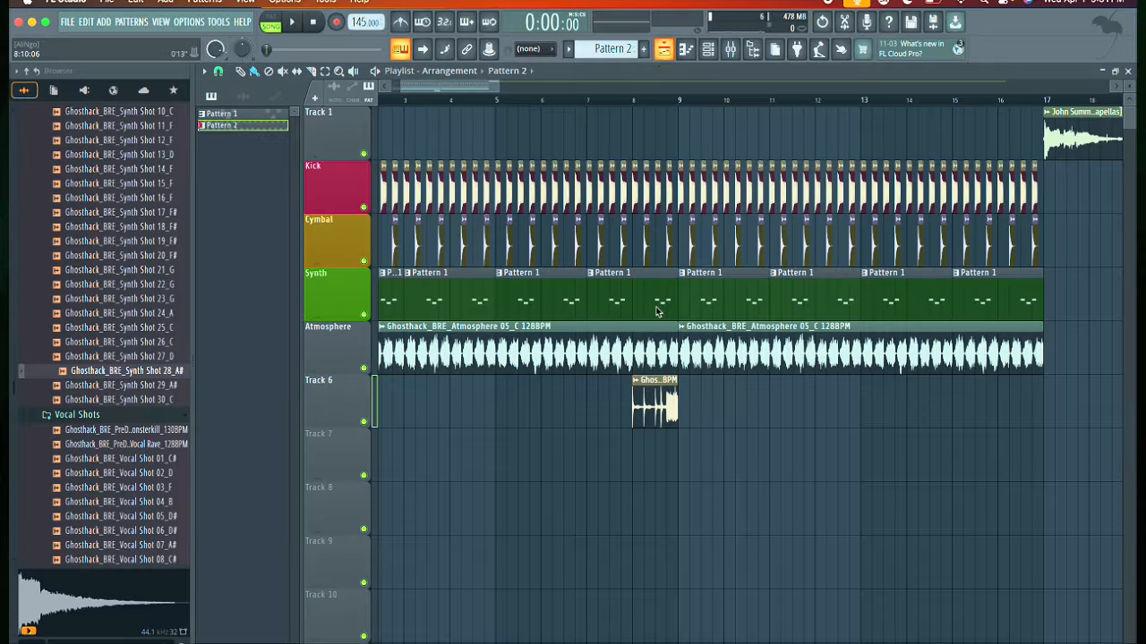
Step: Place four back-to-back Pattern 2 clips on Track 6, filling bar 9 up to bar 17
click(716, 399)
drag(749, 404, 716, 405)
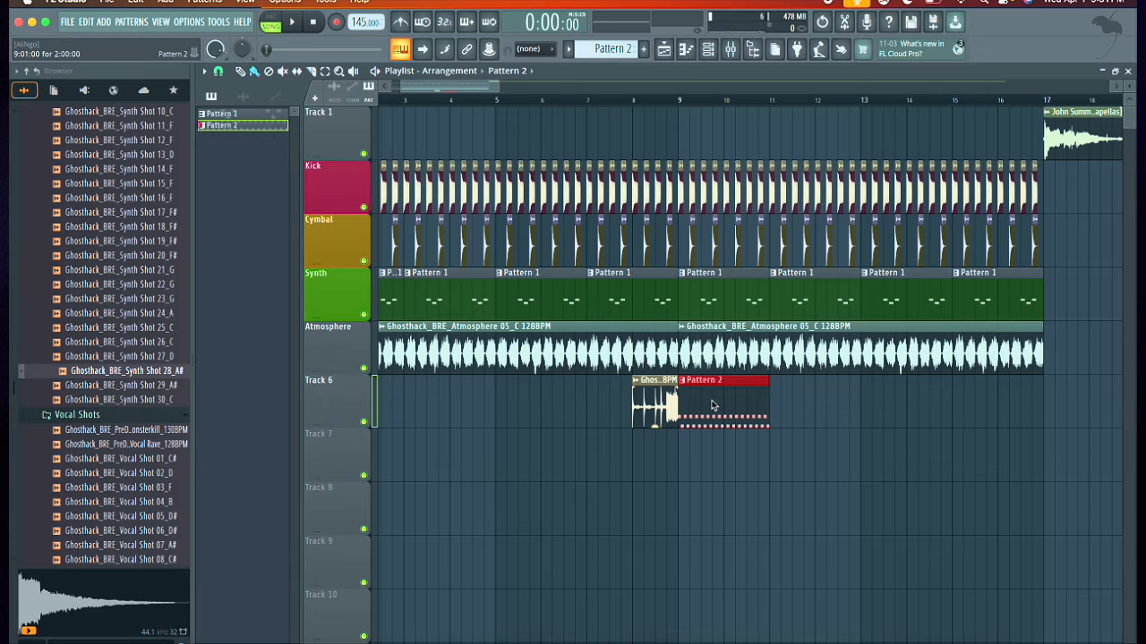
click(775, 409)
click(870, 409)
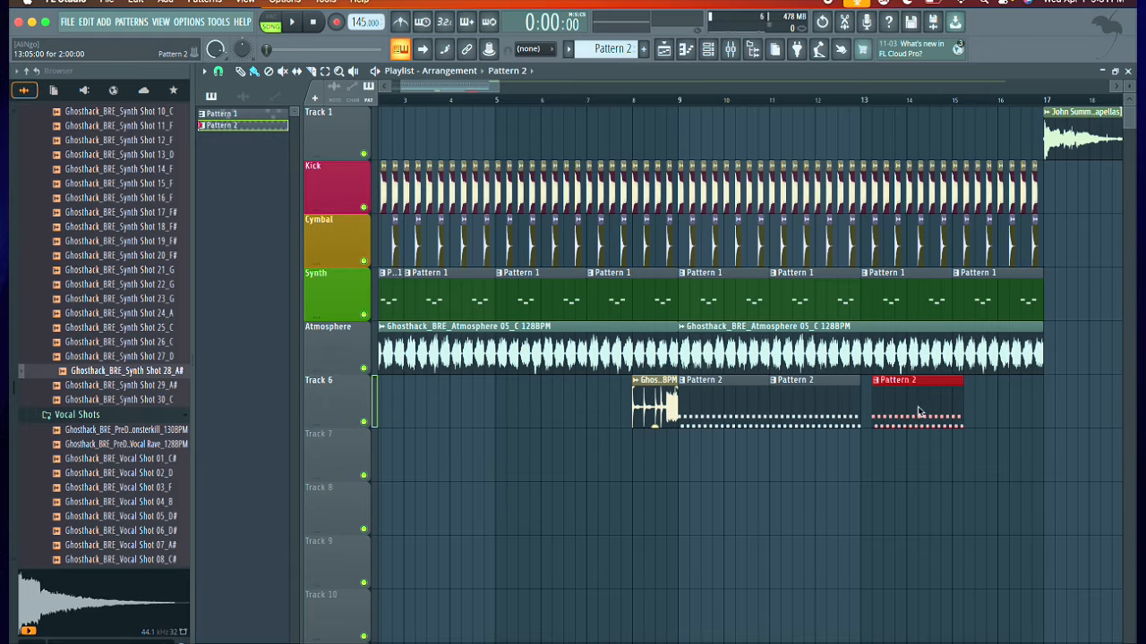
drag(927, 409, 962, 408)
click(970, 412)
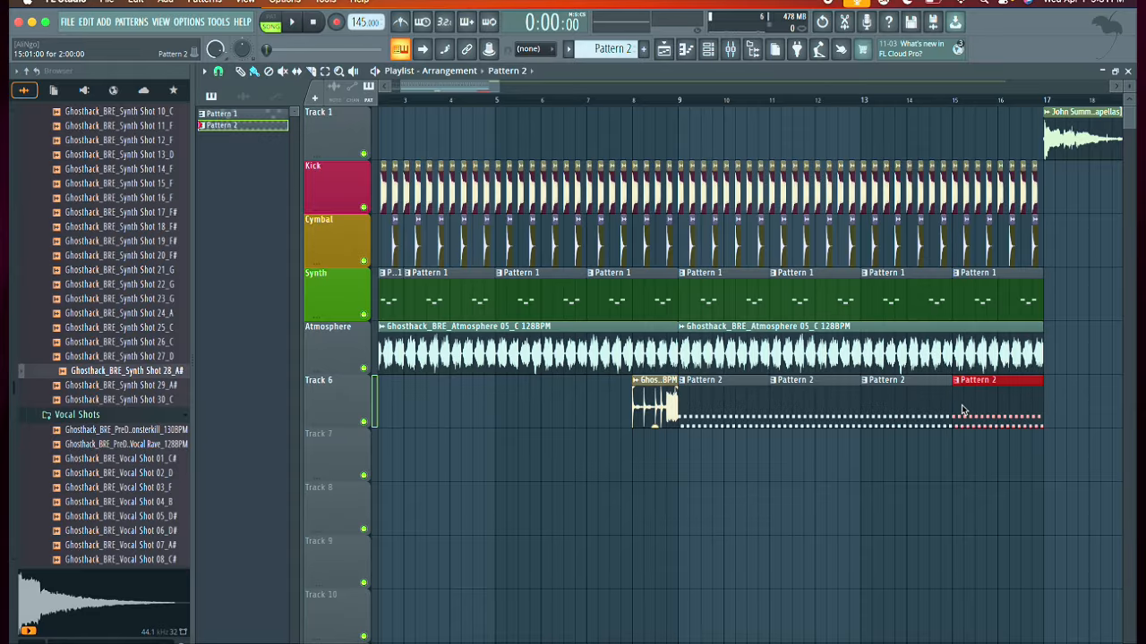
Step: Play the arrangement from around bar 6 into the Pattern 2 section at bar 9 and stop playback
key(space)
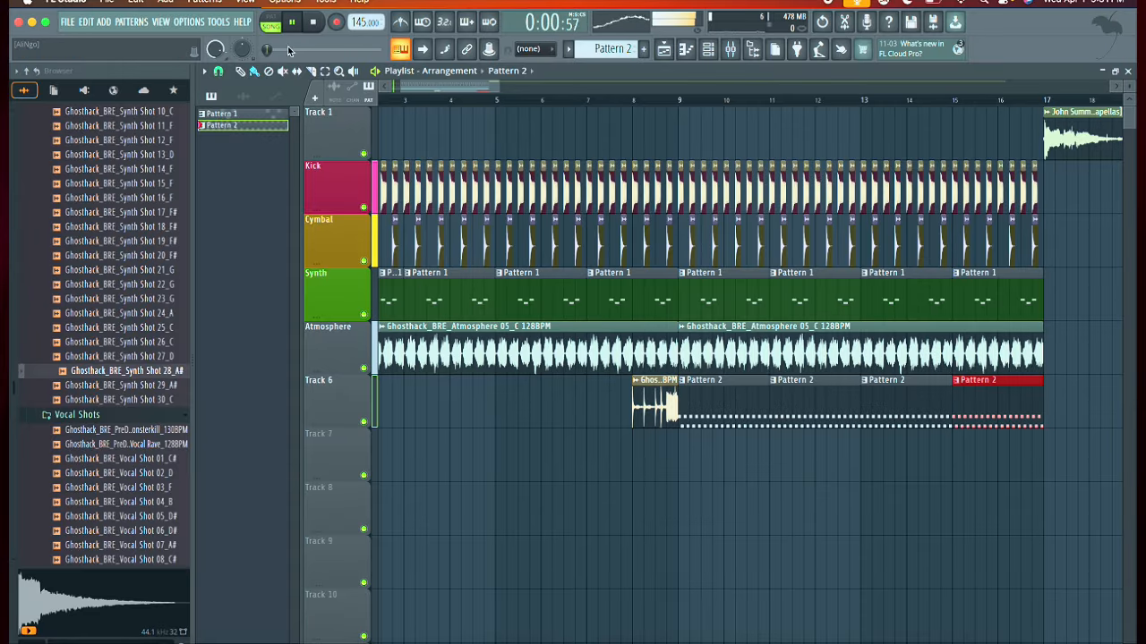
click(320, 50)
click(287, 50)
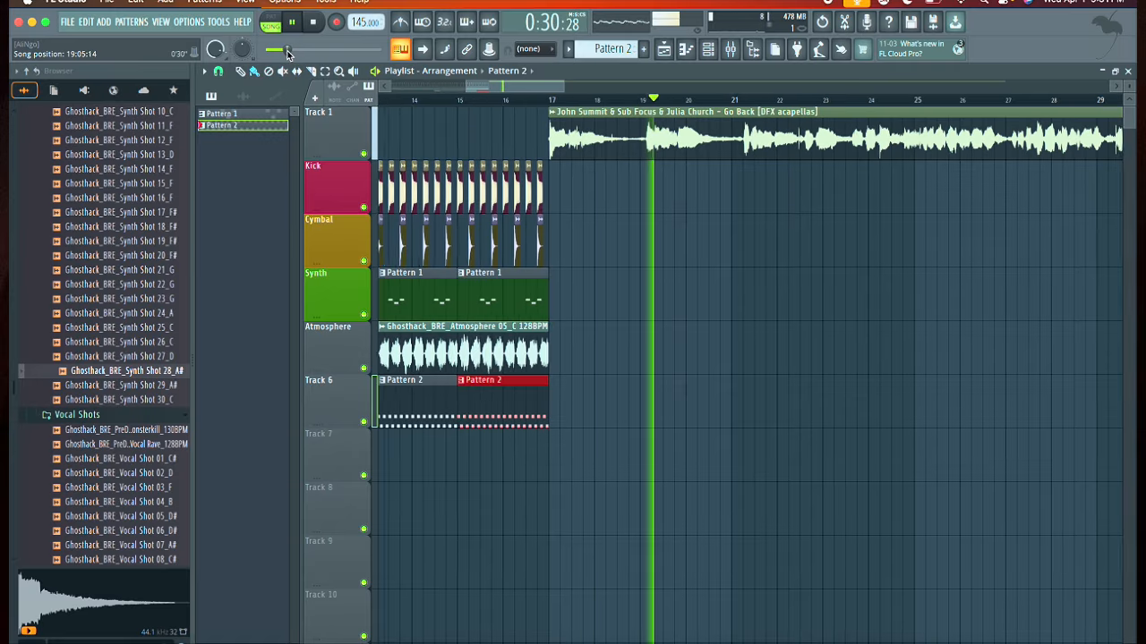
drag(286, 50, 266, 51)
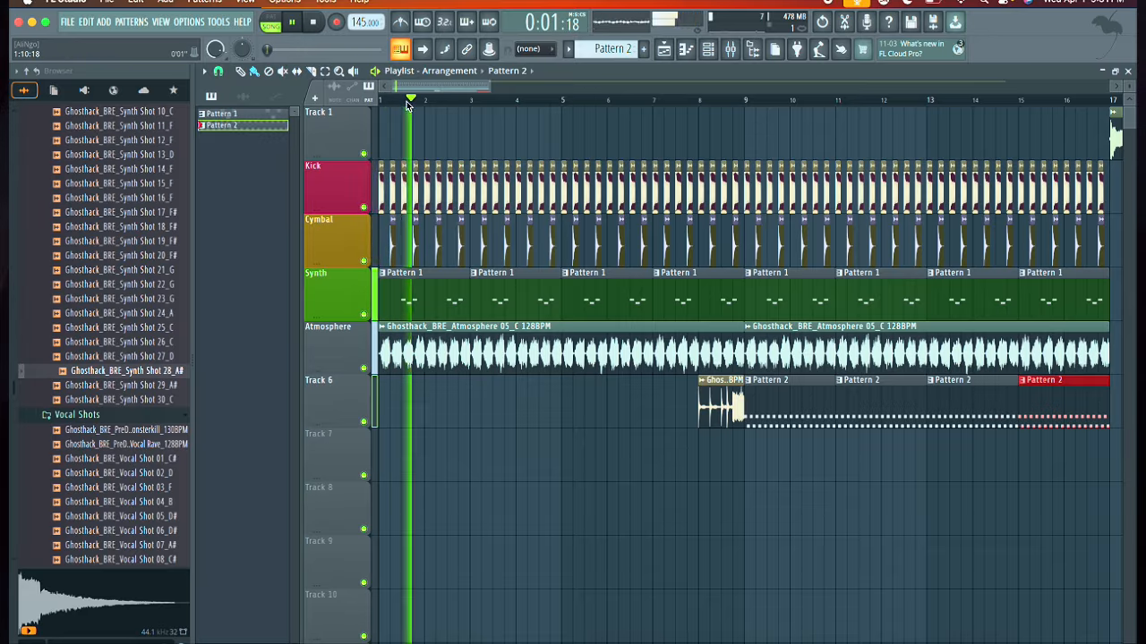
drag(424, 103, 603, 100)
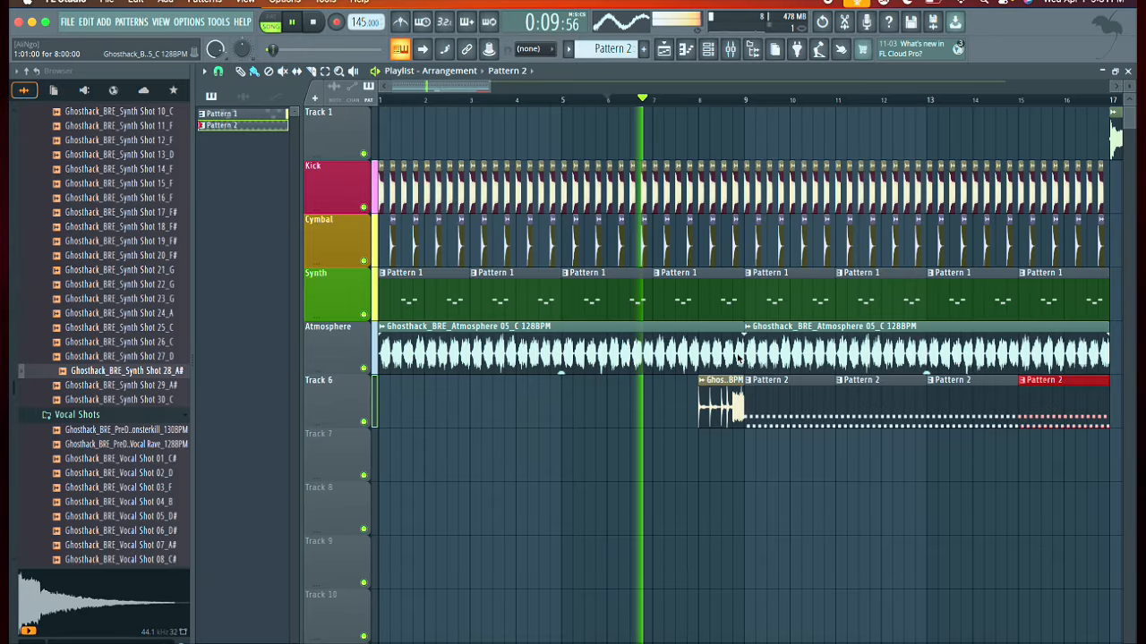
scroll(704, 395, right, 3)
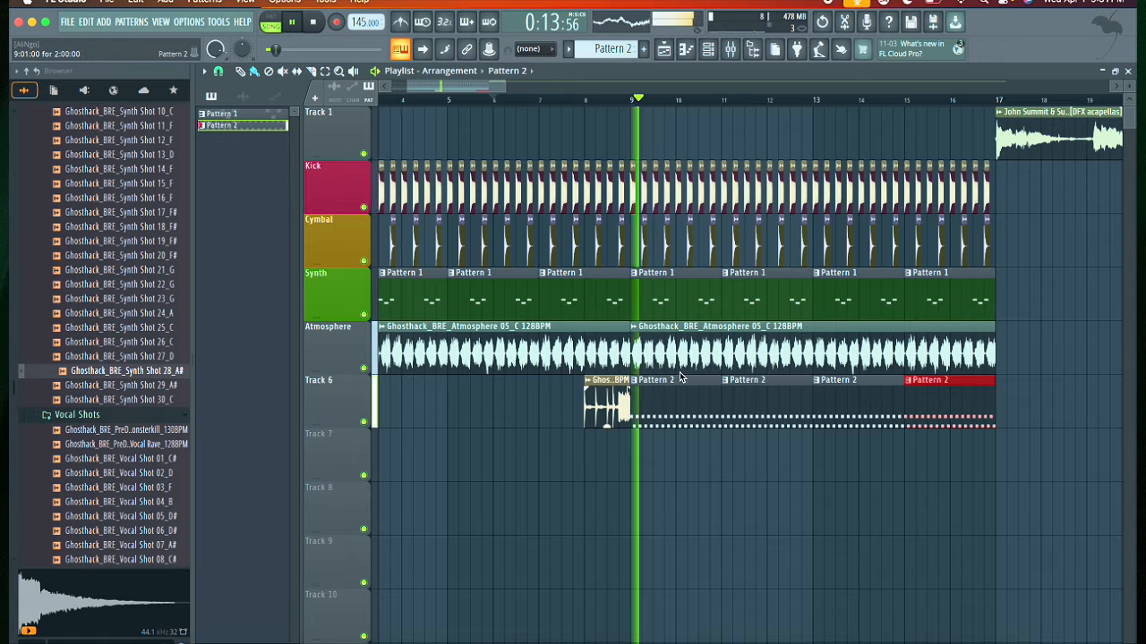
key(space)
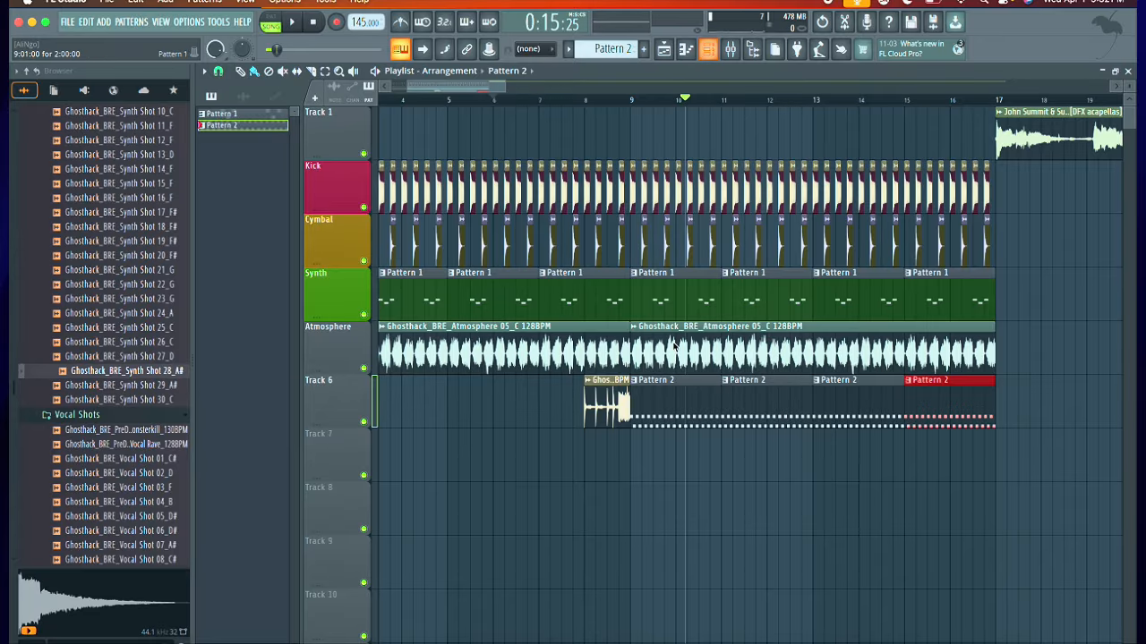
Step: Open the piano roll of the Ghosthack_BRE_Synth Shot 28_A# channel for Pattern 2
scroll(676, 348, up, 3)
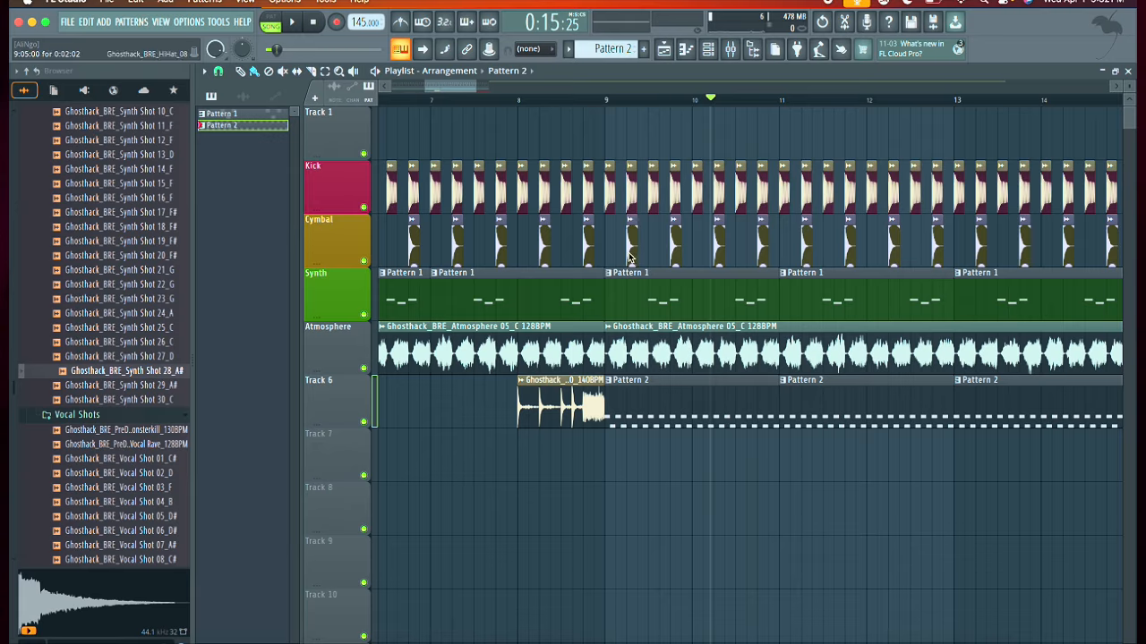
click(707, 48)
right_click(438, 268)
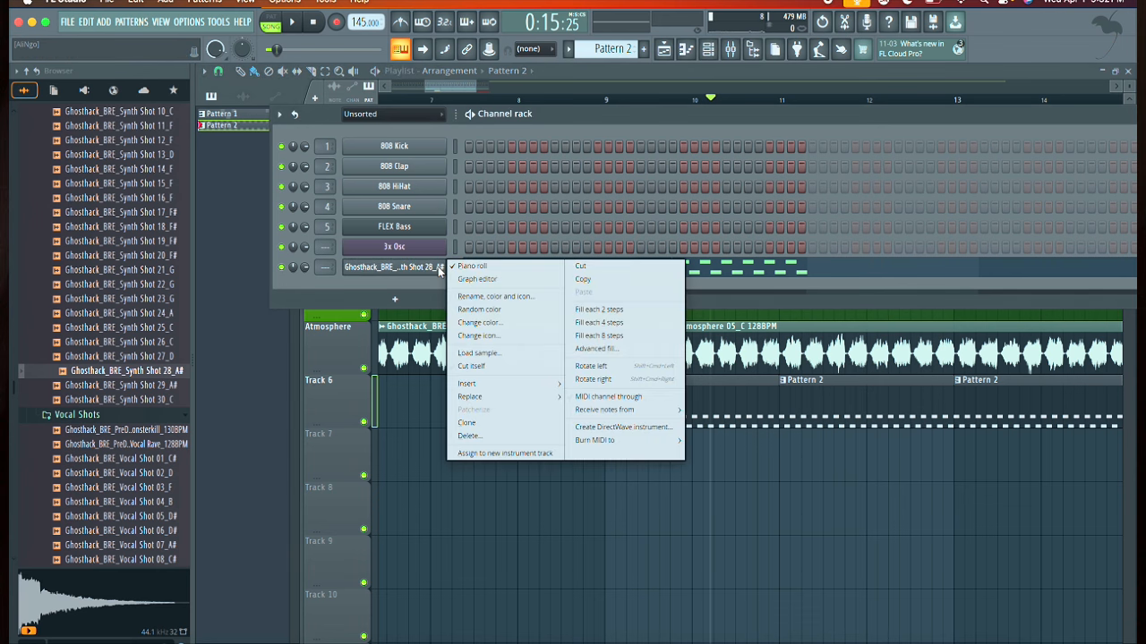
click(467, 267)
right_click(431, 268)
click(464, 268)
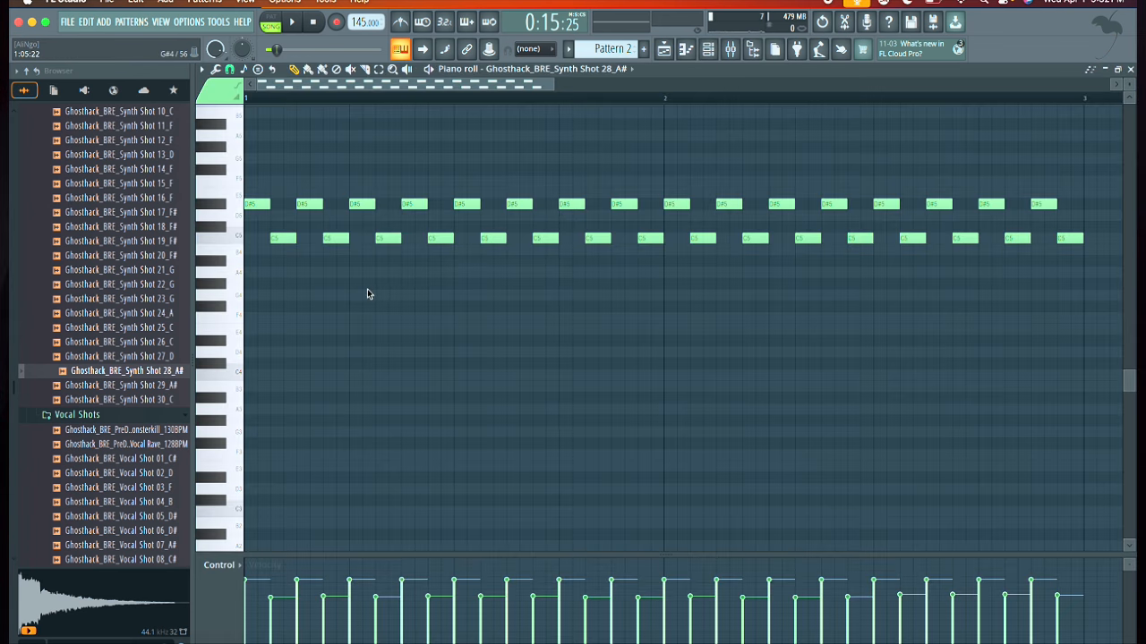
Step: Delete all notes in Pattern 2 except the first D#5 note at the start of bar 1
scroll(365, 288, up, 1)
right_click(278, 273)
right_click(306, 239)
right_click(337, 272)
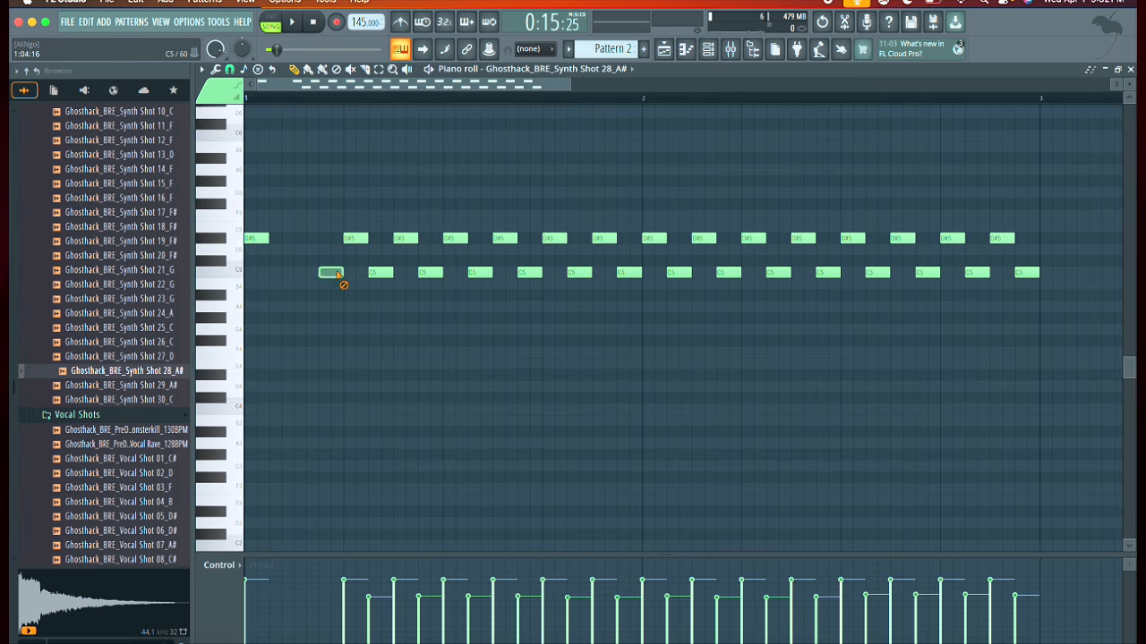
right_click(336, 273)
right_click(362, 238)
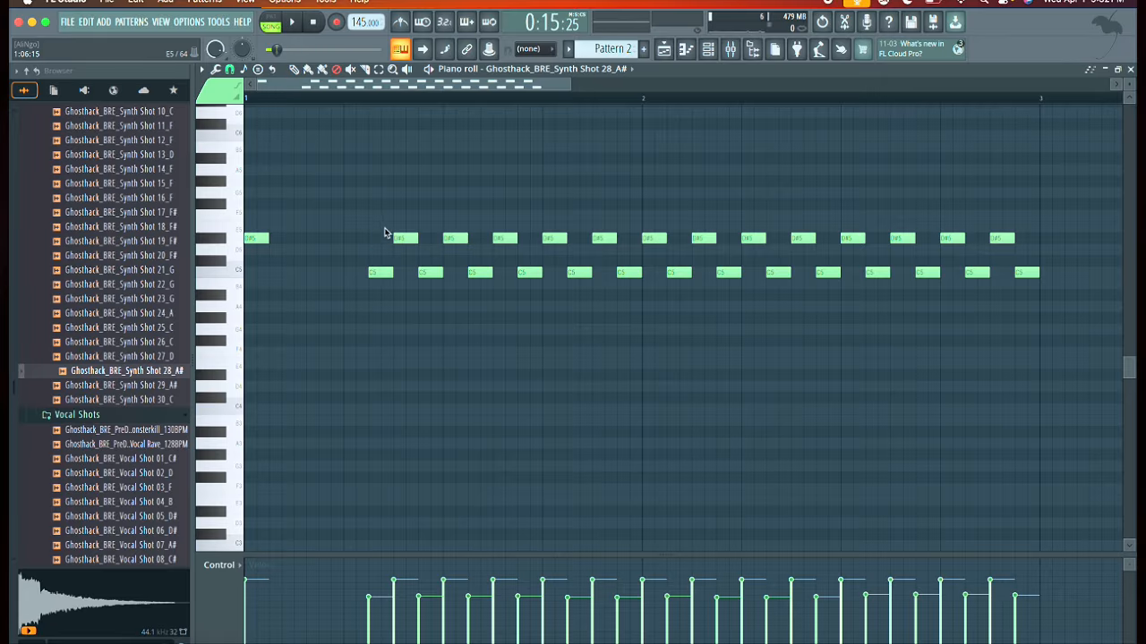
mouse_move(921, 270)
mouse_down()
mouse_move(1056, 280)
mouse_move(938, 242)
mouse_move(362, 252)
mouse_move(525, 267)
mouse_move(808, 256)
mouse_move(892, 272)
mouse_move(782, 249)
mouse_up()
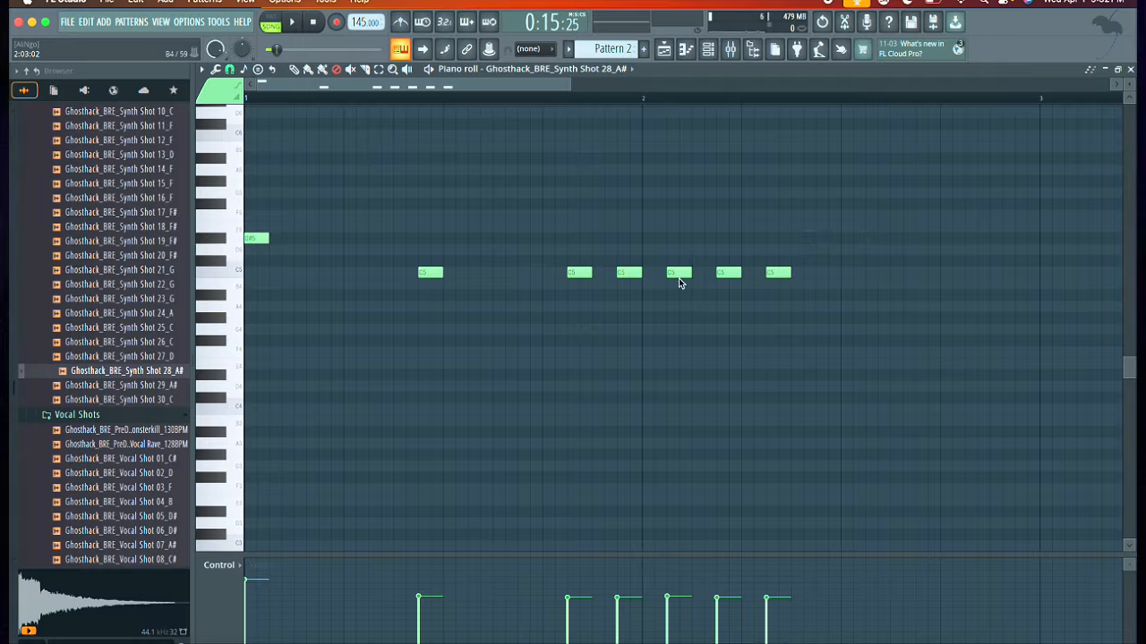
drag(680, 283, 787, 288)
mouse_move(439, 274)
mouse_down()
mouse_move(806, 274)
mouse_move(780, 272)
mouse_up()
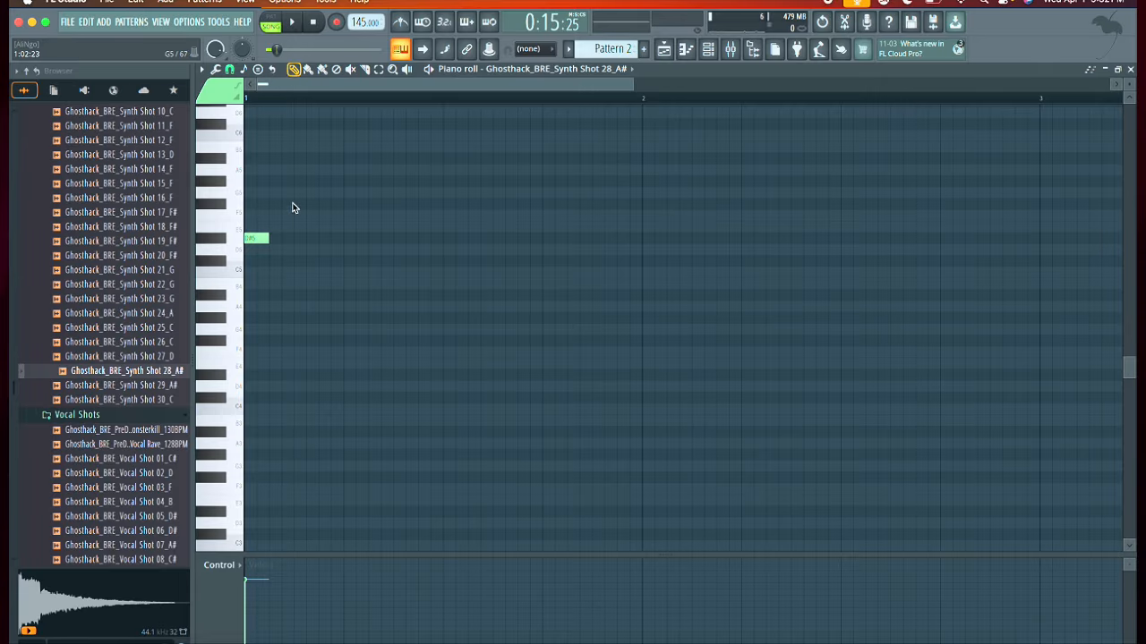
Step: Lengthen the D#5 note to four steps and add equal-length notes every half bar through bar 2: C5, D#5, C5
drag(270, 242, 332, 242)
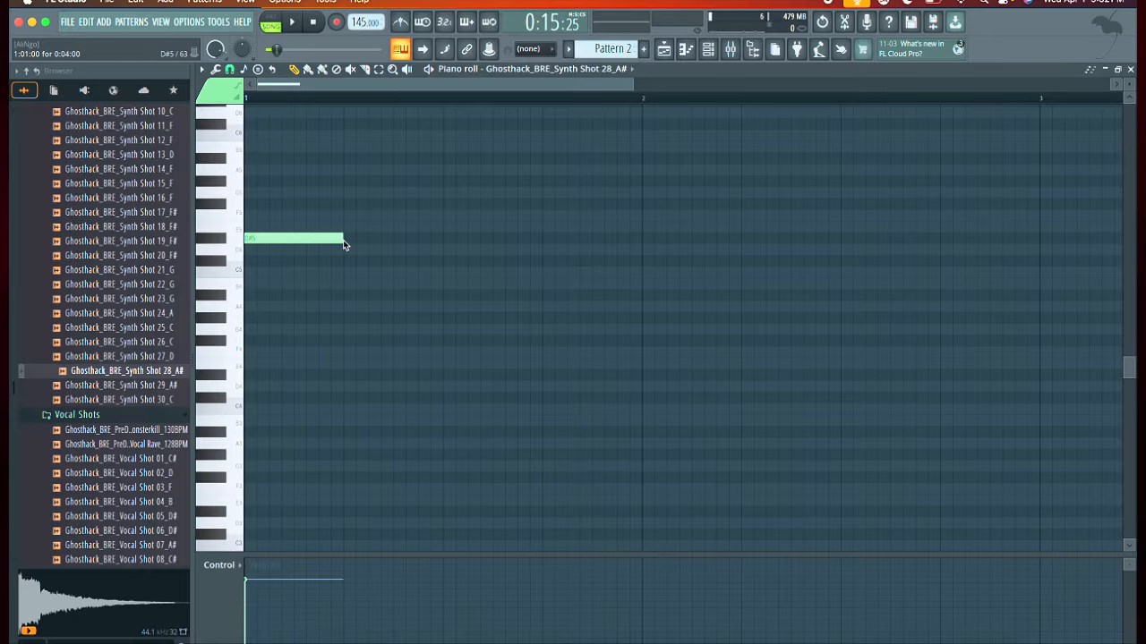
click(445, 273)
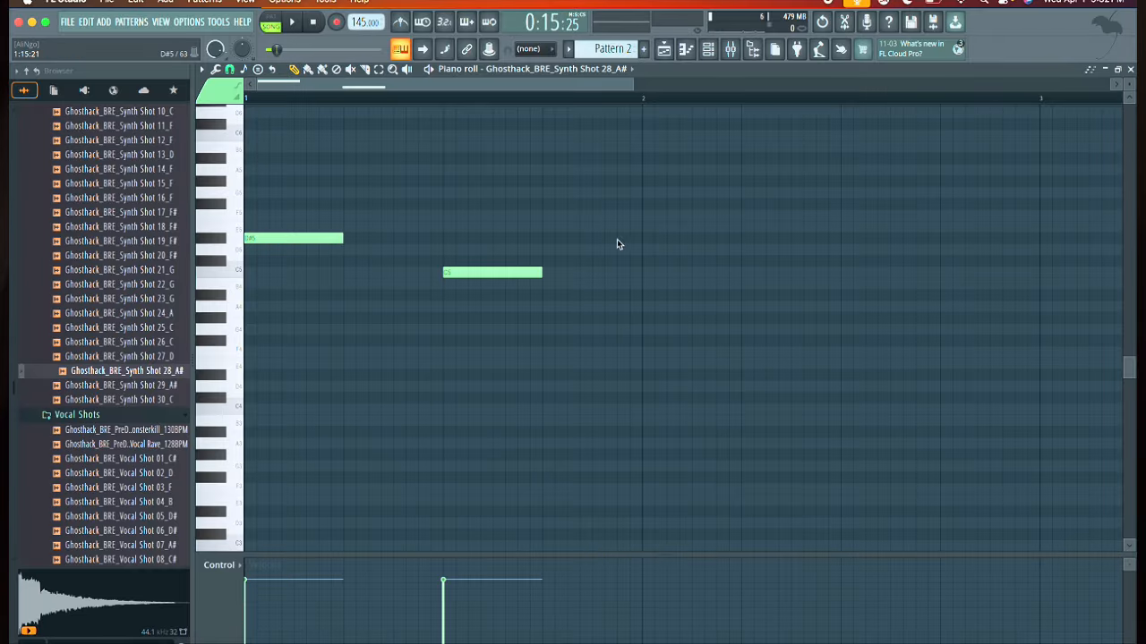
click(644, 238)
click(839, 273)
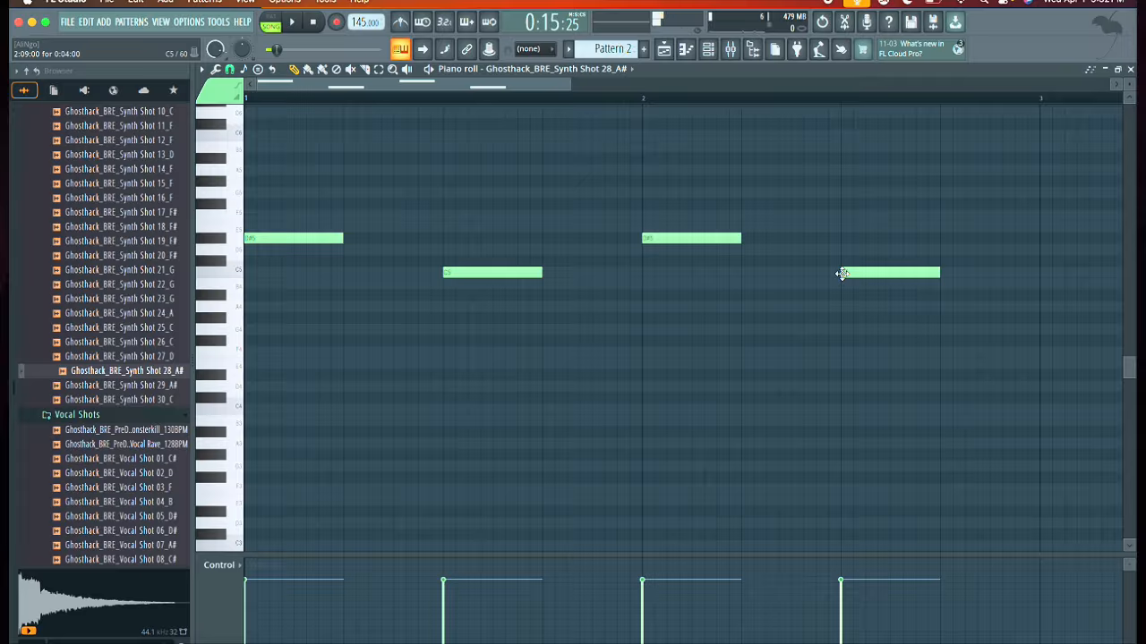
scroll(841, 278, down, 2)
click(893, 237)
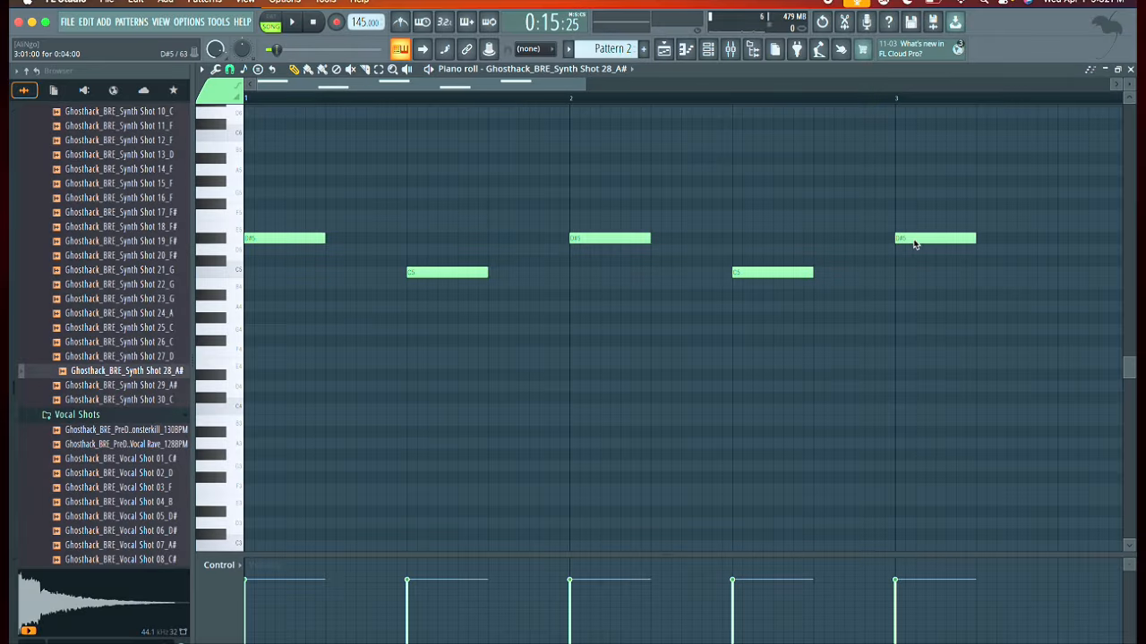
right_click(913, 241)
scroll(919, 243, down, 3)
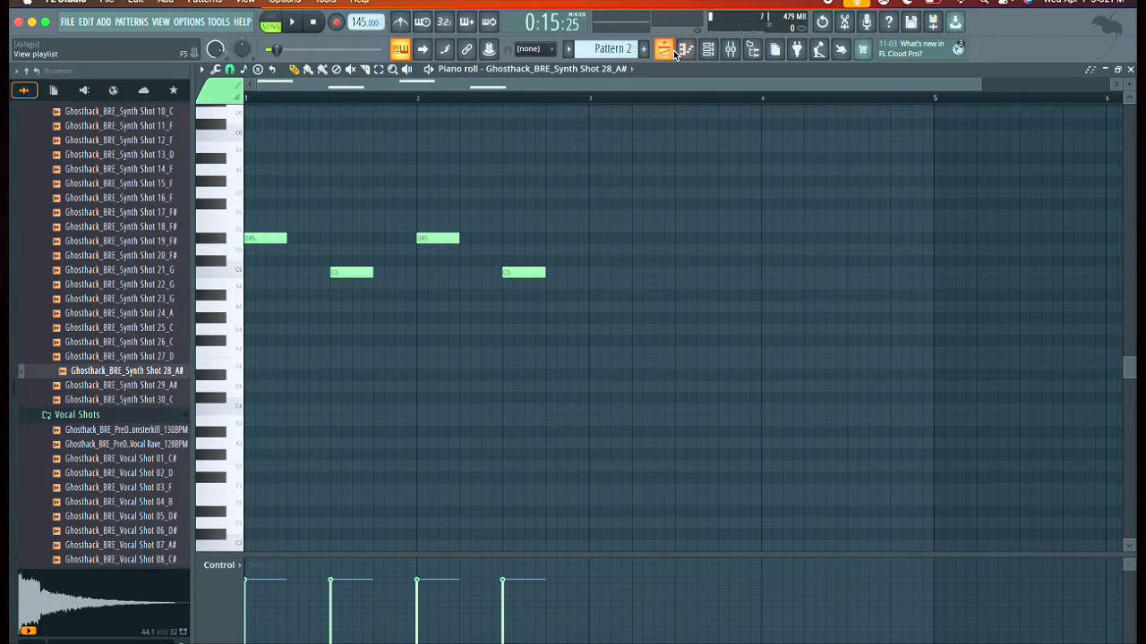
drag(274, 186, 561, 358)
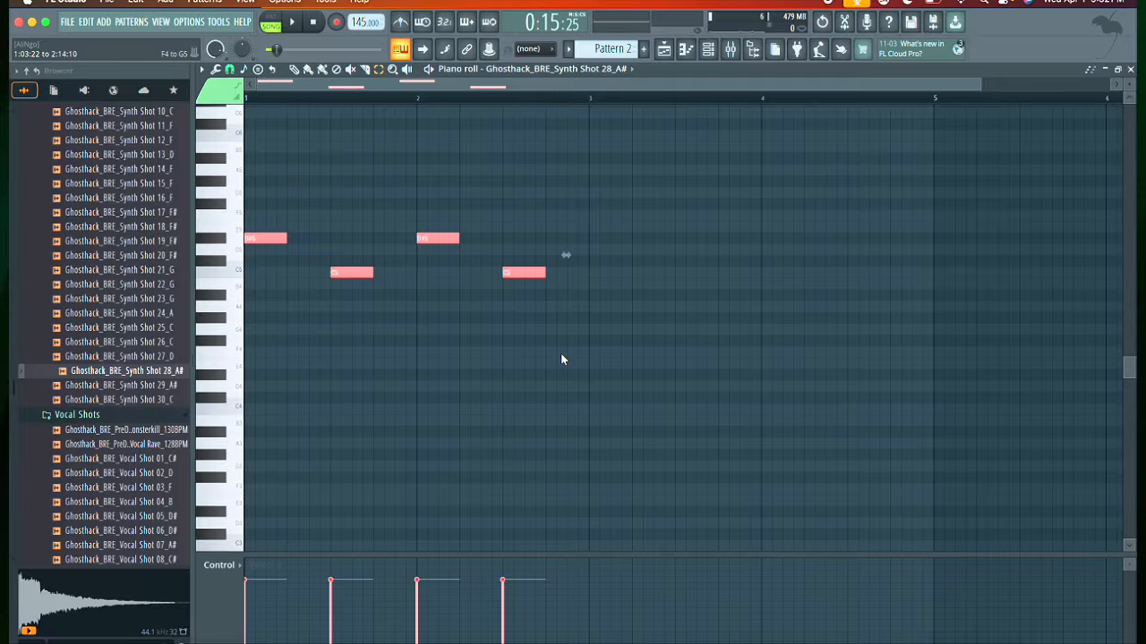
key(ctrl+b)
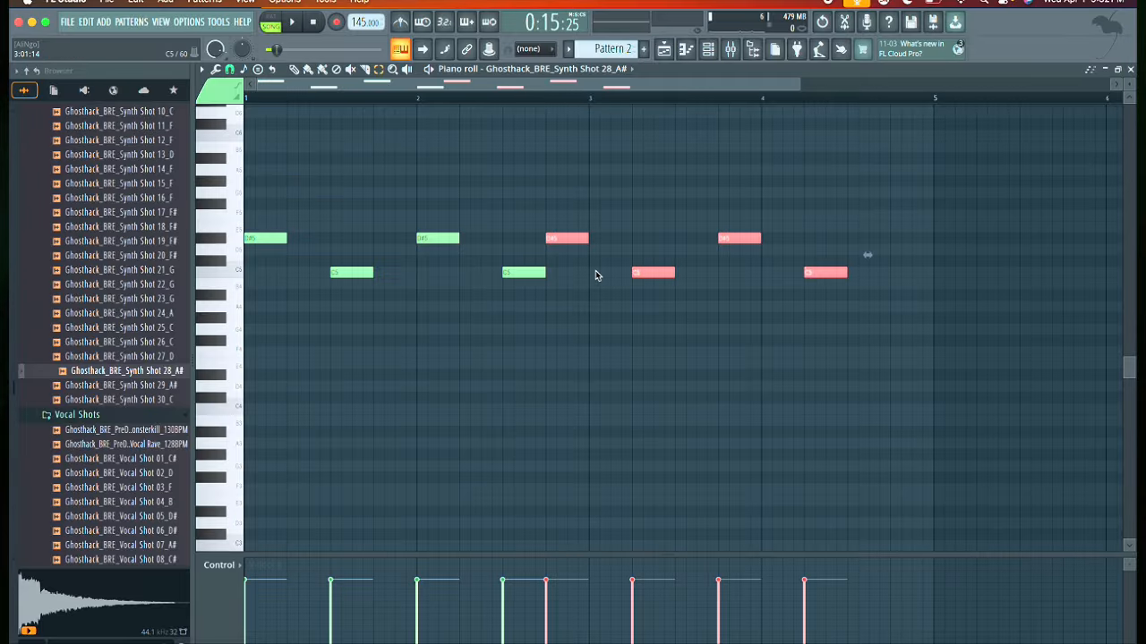
click(569, 240)
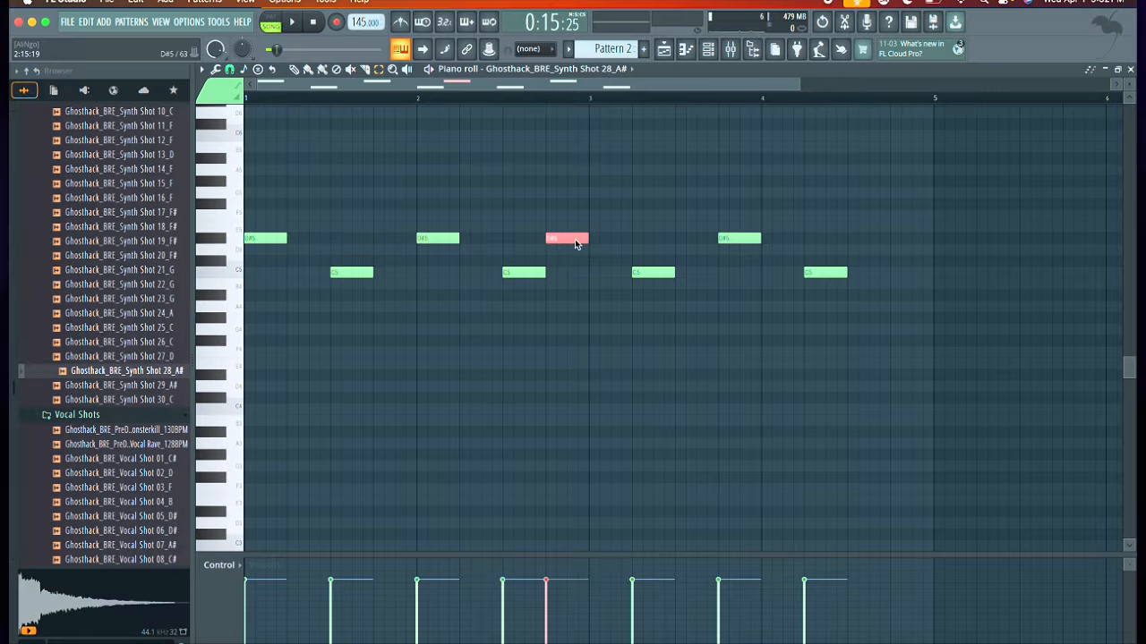
drag(575, 239, 666, 265)
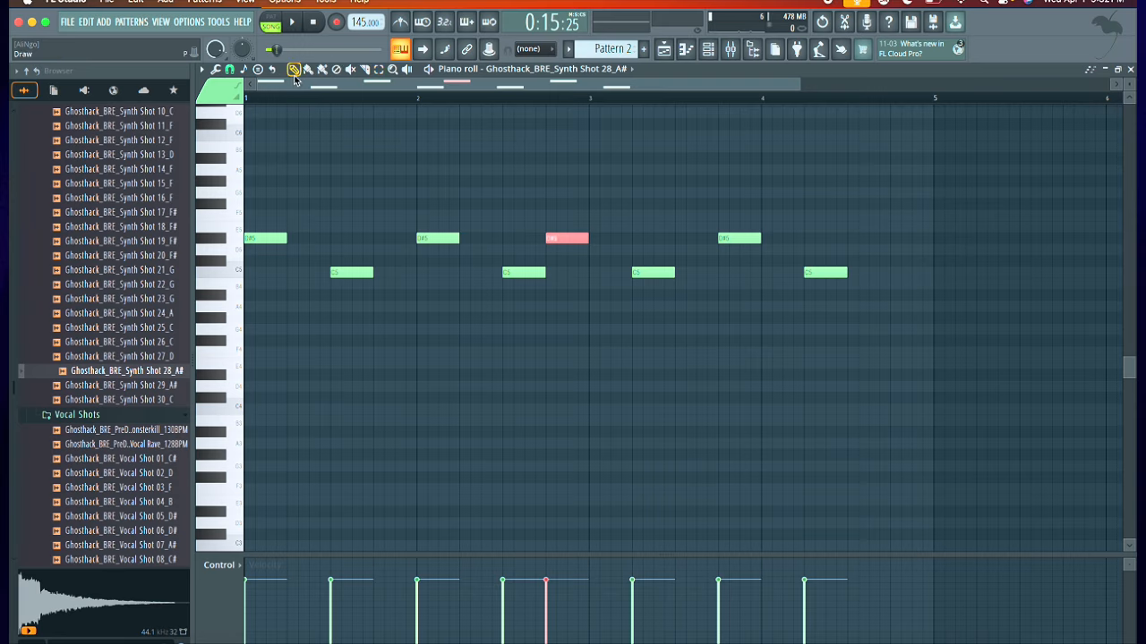
right_click(567, 240)
right_click(652, 273)
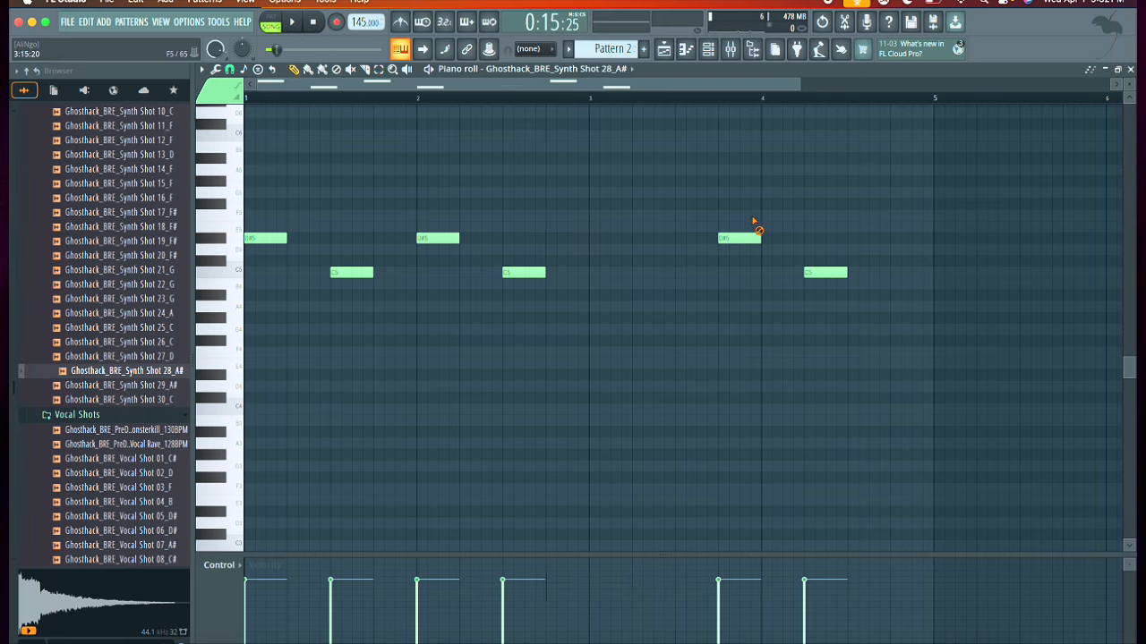
right_click(810, 273)
right_click(717, 241)
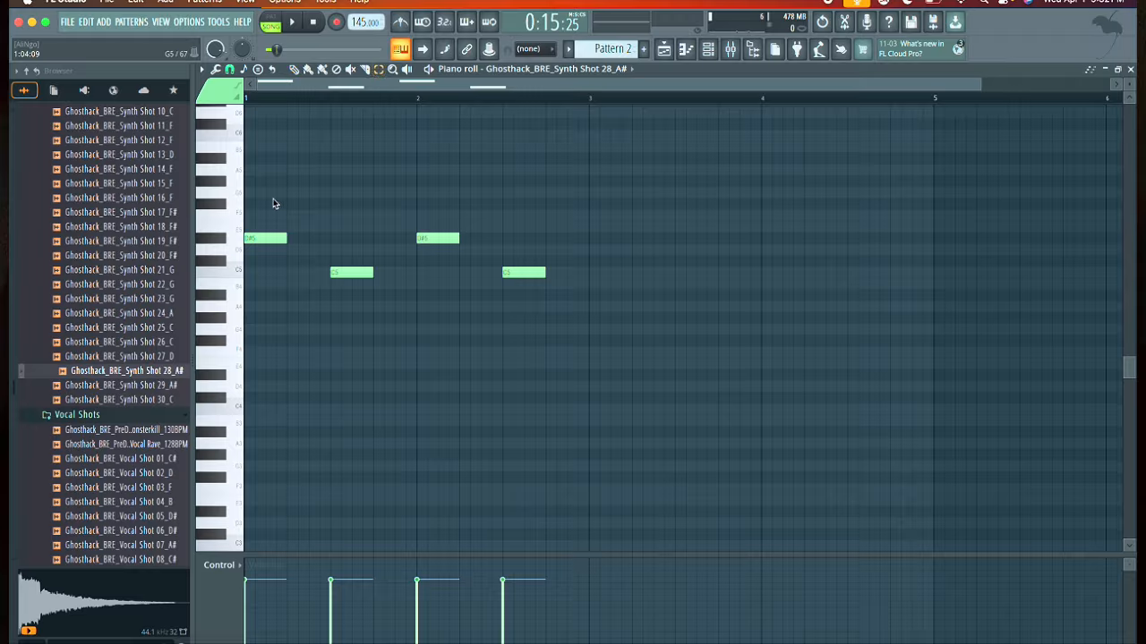
Step: Duplicate the four notes and align the copies in bars 3 and 4, with D#5 on each downbeat and C5 at each half bar
drag(258, 200, 559, 340)
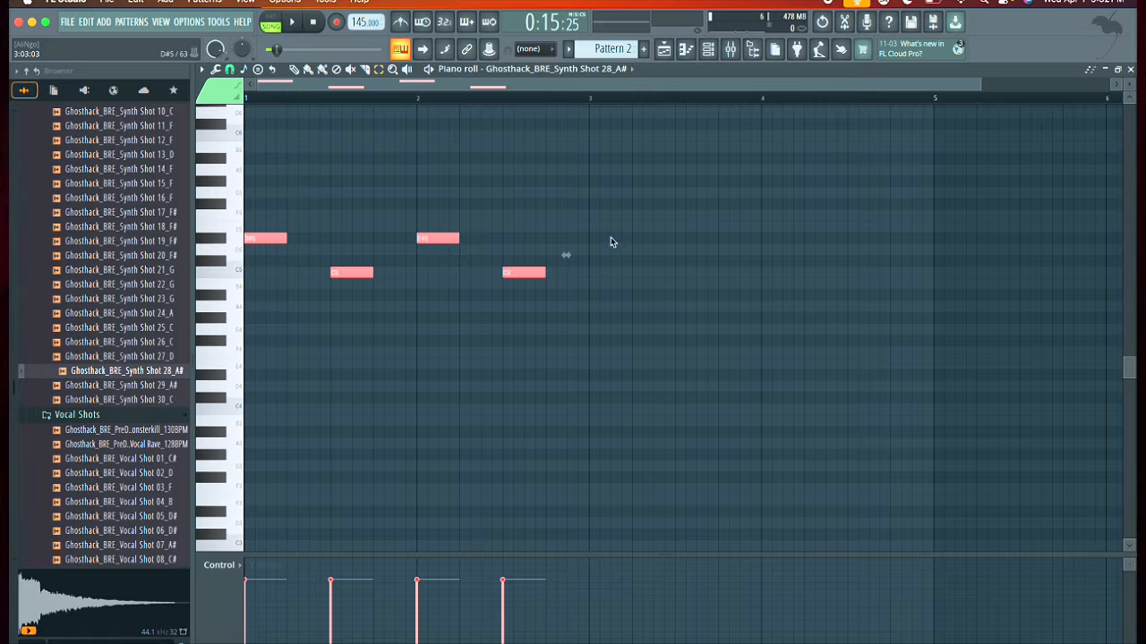
key(ctrl+b)
drag(587, 238, 618, 242)
drag(665, 274, 706, 275)
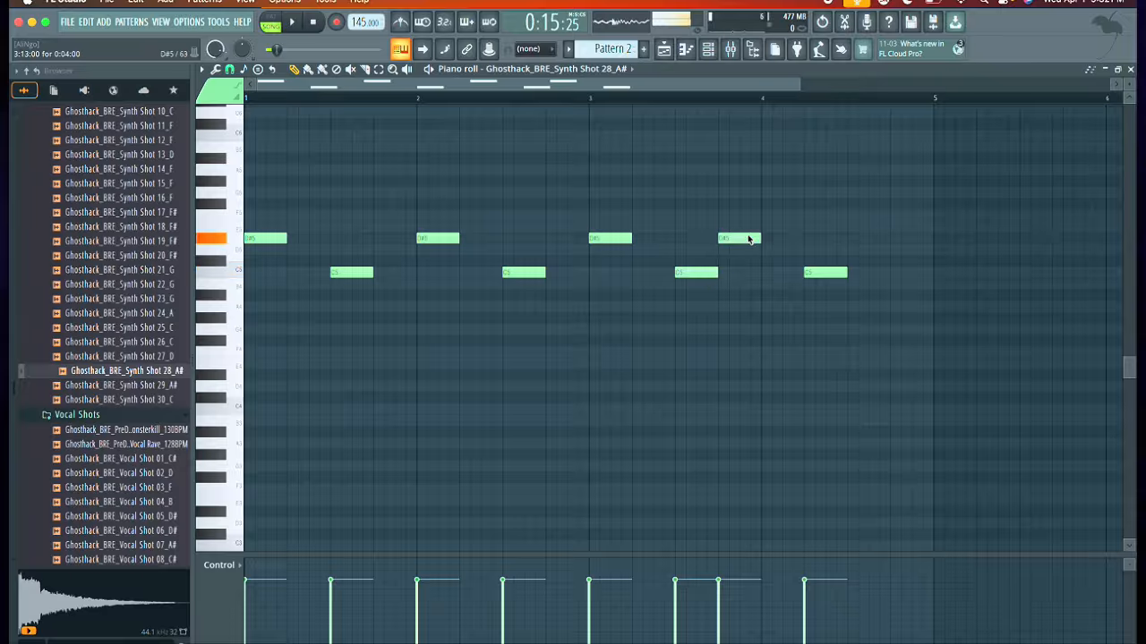
drag(742, 238, 793, 238)
drag(827, 273, 870, 280)
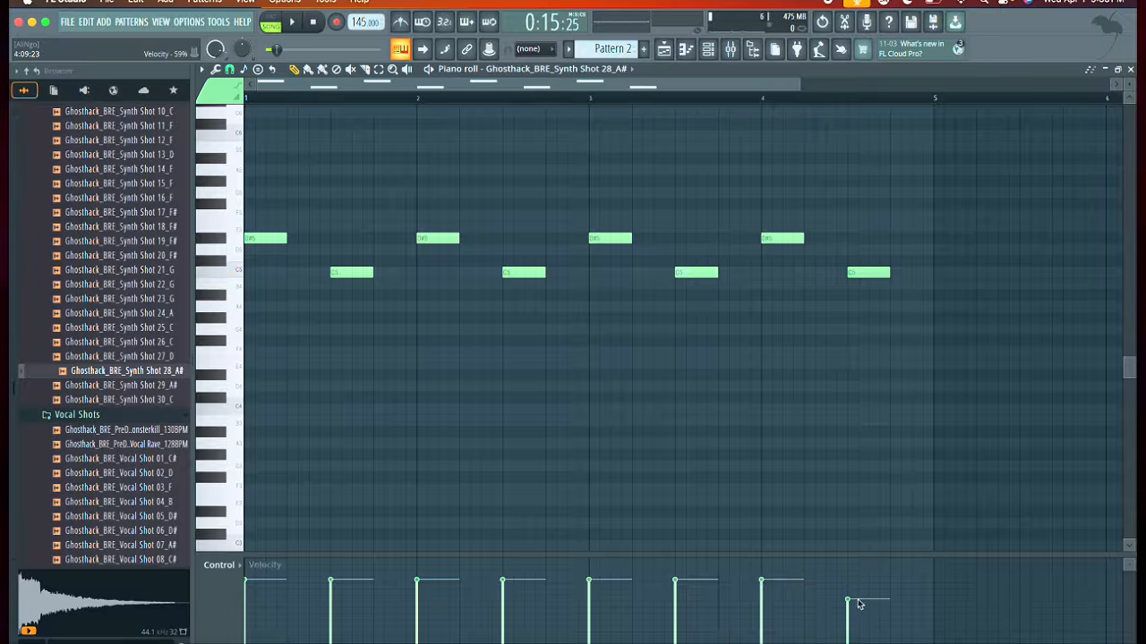
Step: Lower the velocity of the four C5 notes below that of the D#5 notes and return to the playlist
mouse_move(852, 590)
mouse_down()
mouse_move(853, 578)
mouse_move(852, 599)
mouse_up()
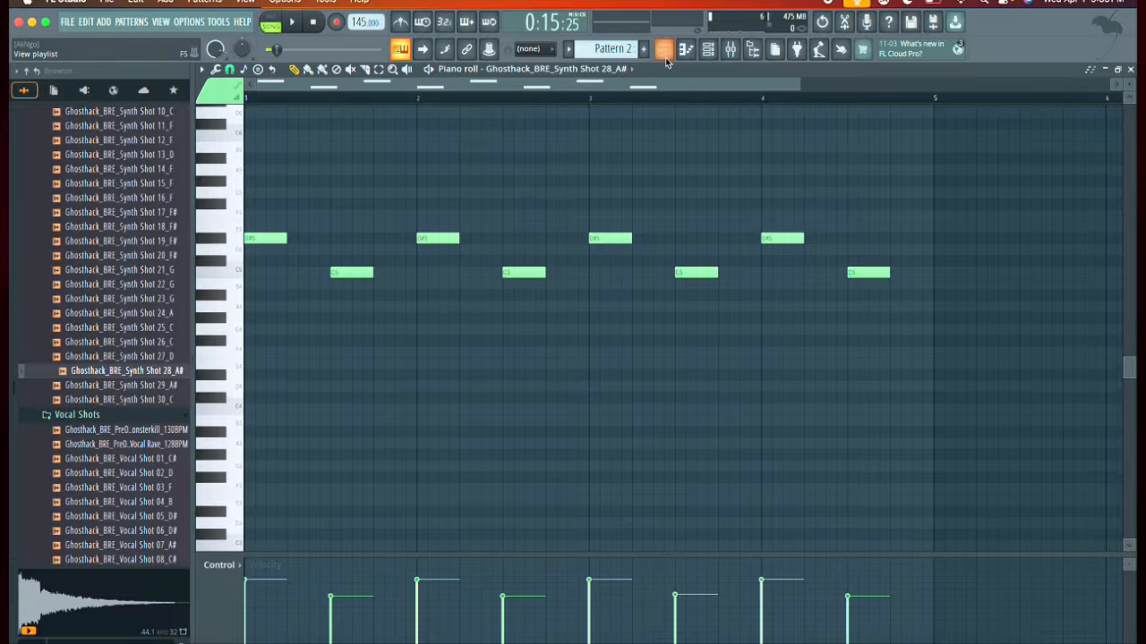
click(664, 54)
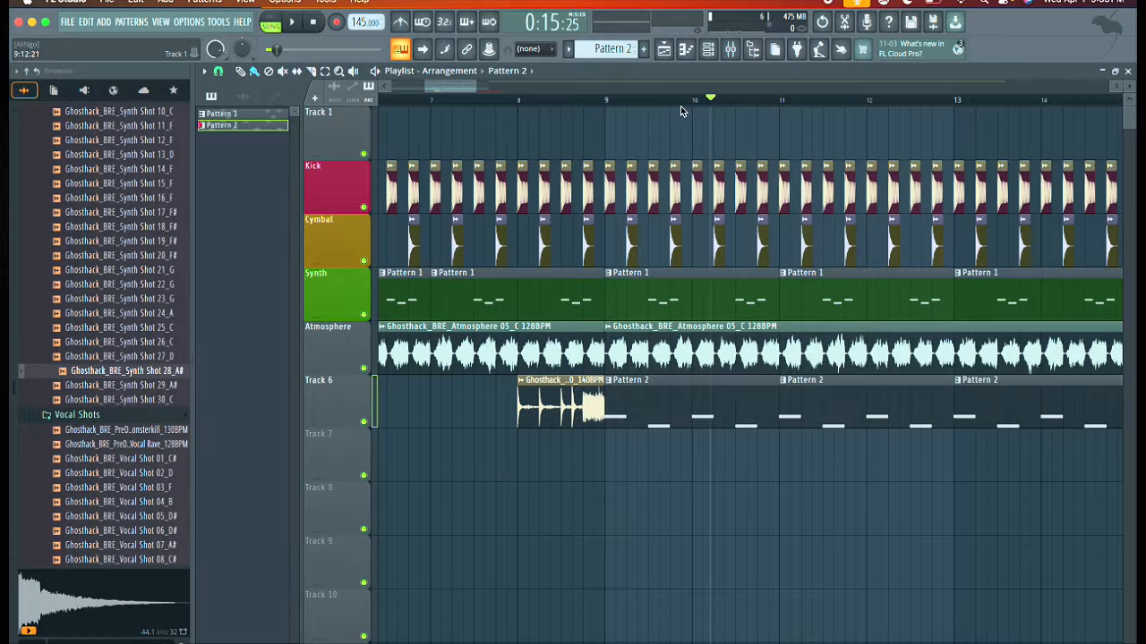
Step: Move the Pattern 2 clips at bars 9 and 13 to Track 7, delete the overlapping clip at bar 11, and play the arrangement
drag(678, 400, 677, 454)
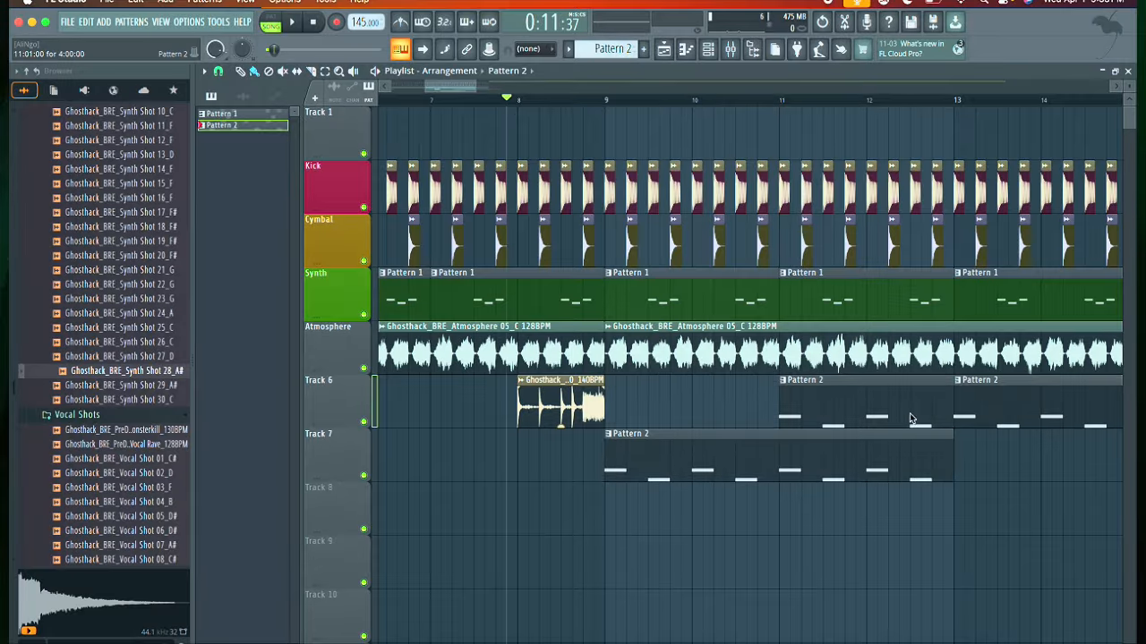
right_click(911, 418)
drag(975, 416, 978, 486)
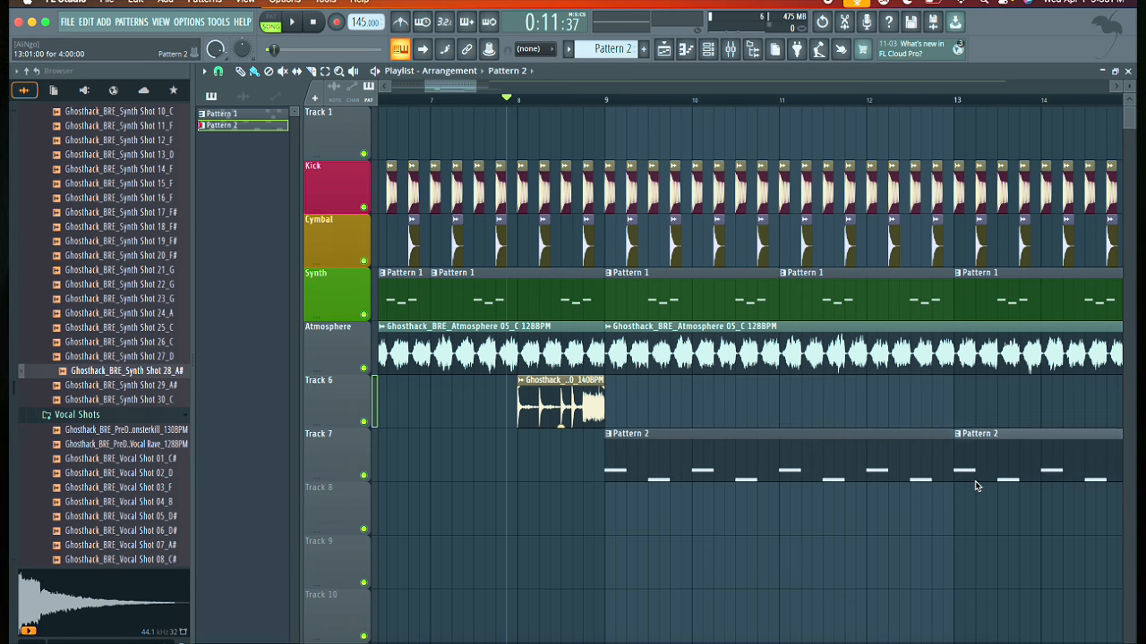
key(space)
scroll(976, 483, down, 4)
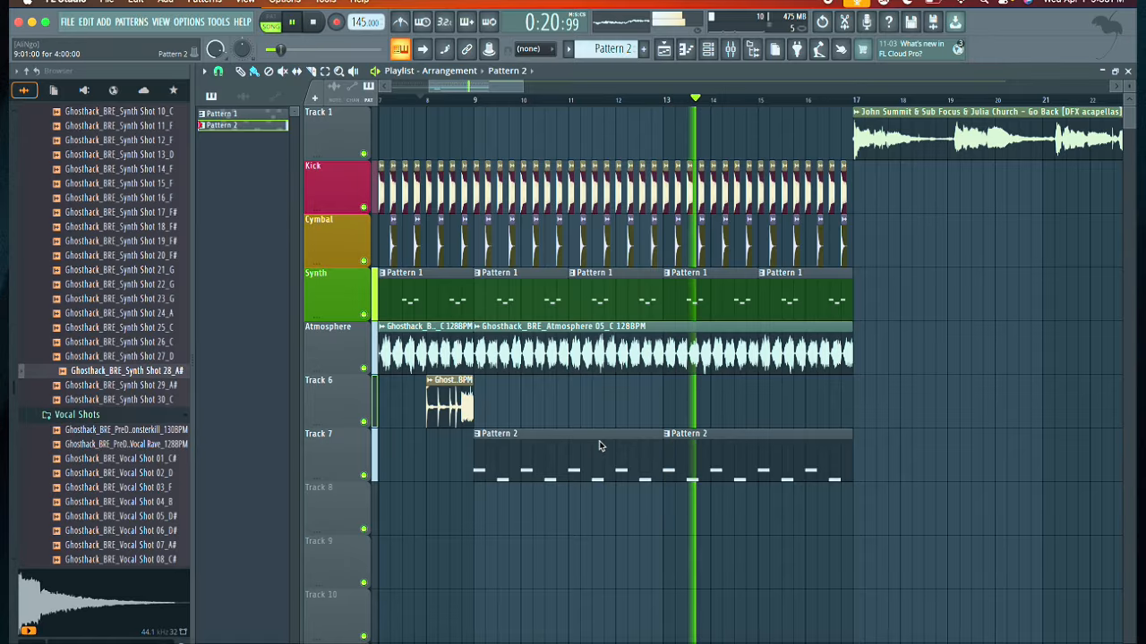
key(space)
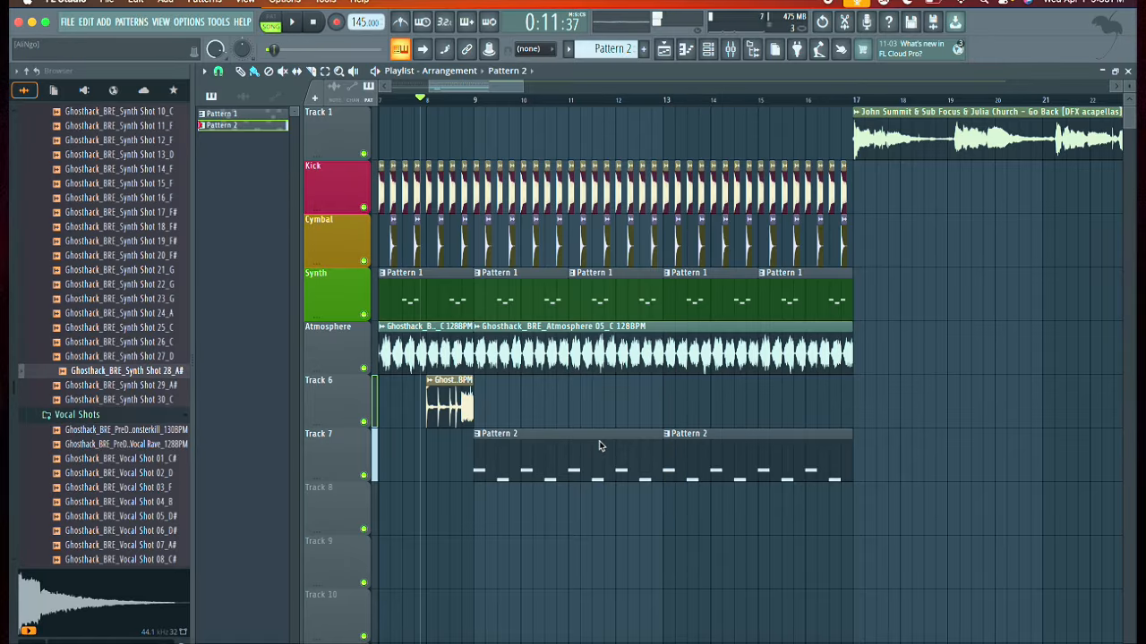
Step: Rename Track 7 to Synth 2 and color the track dark olive green (#3A6935)
right_click(355, 438)
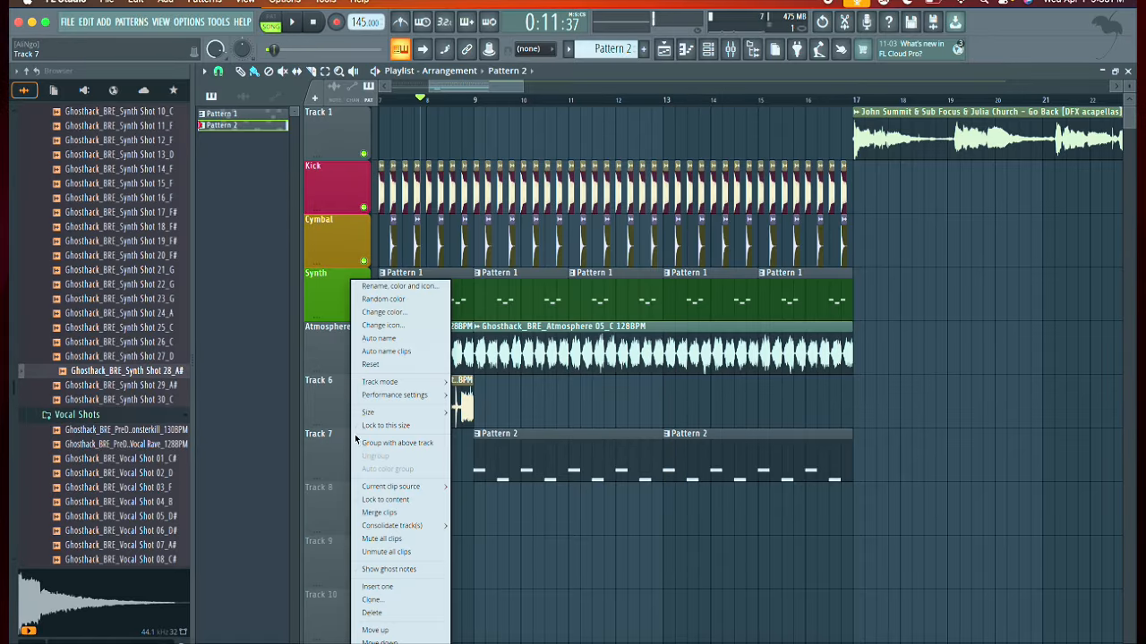
click(404, 287)
text(Synth 2)
key(Return)
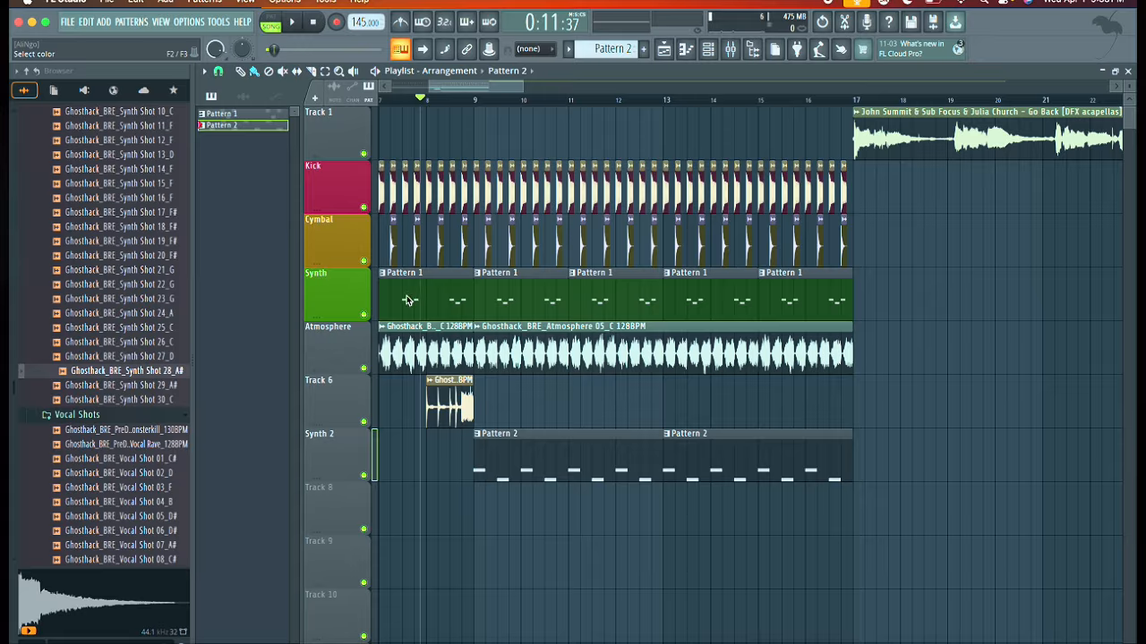
right_click(347, 442)
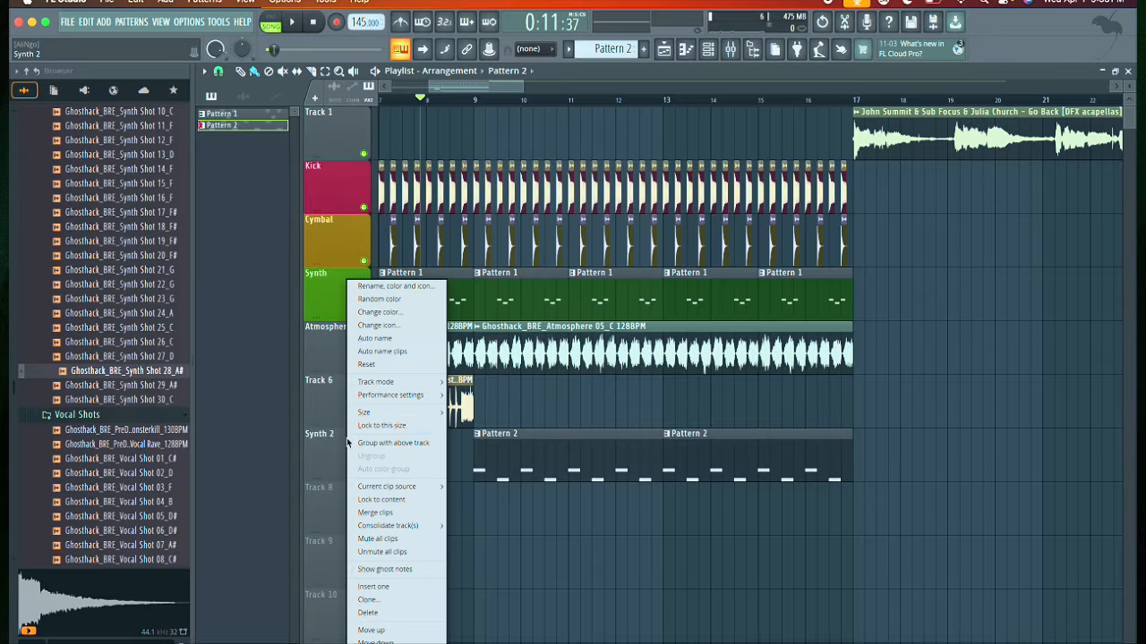
click(415, 313)
click(525, 405)
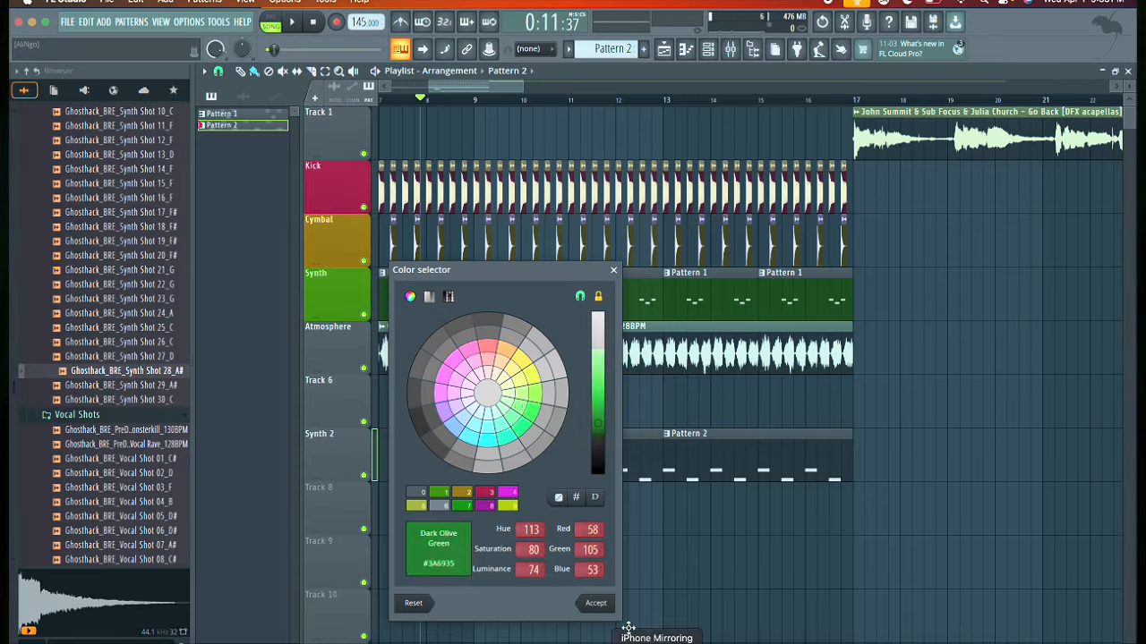
click(595, 602)
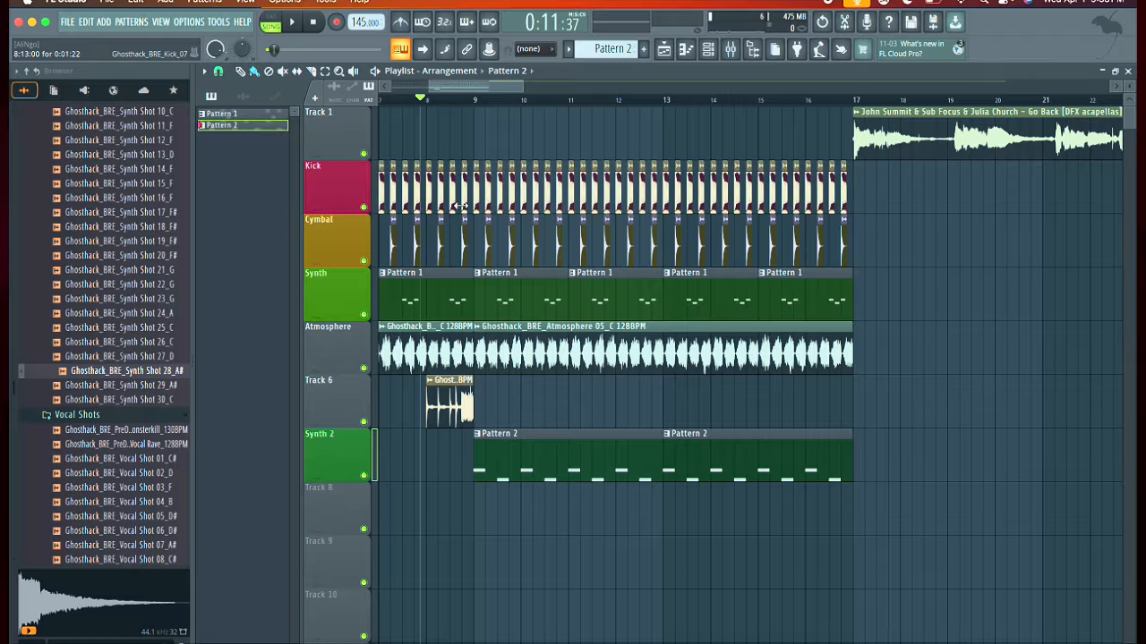
Step: Create an empty Pattern 3 and show the channel rack
click(646, 52)
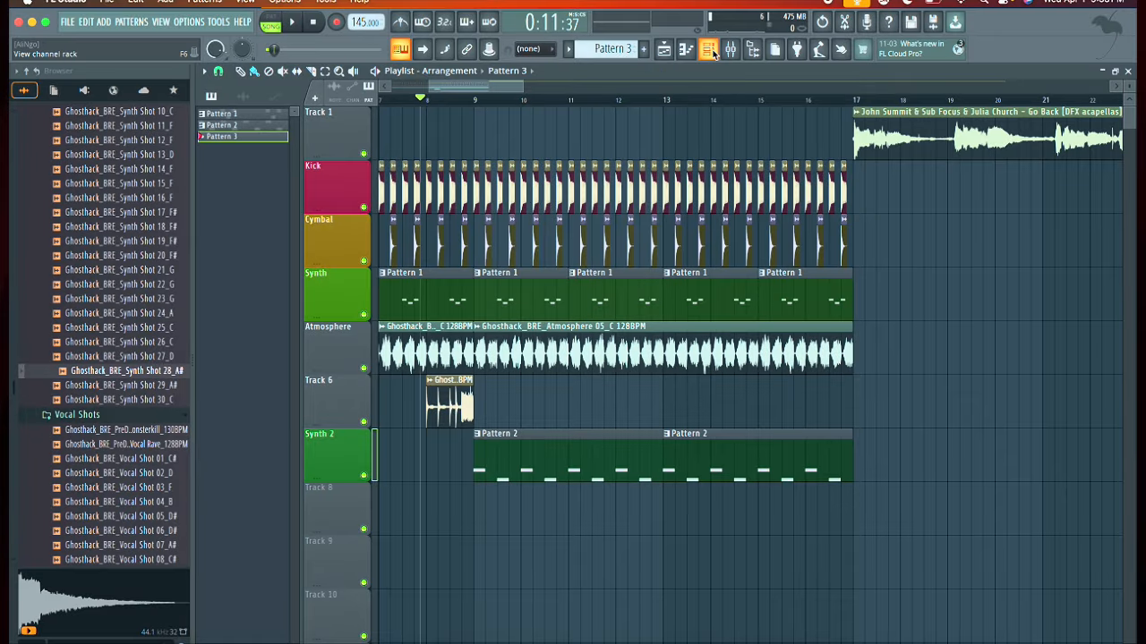
click(711, 52)
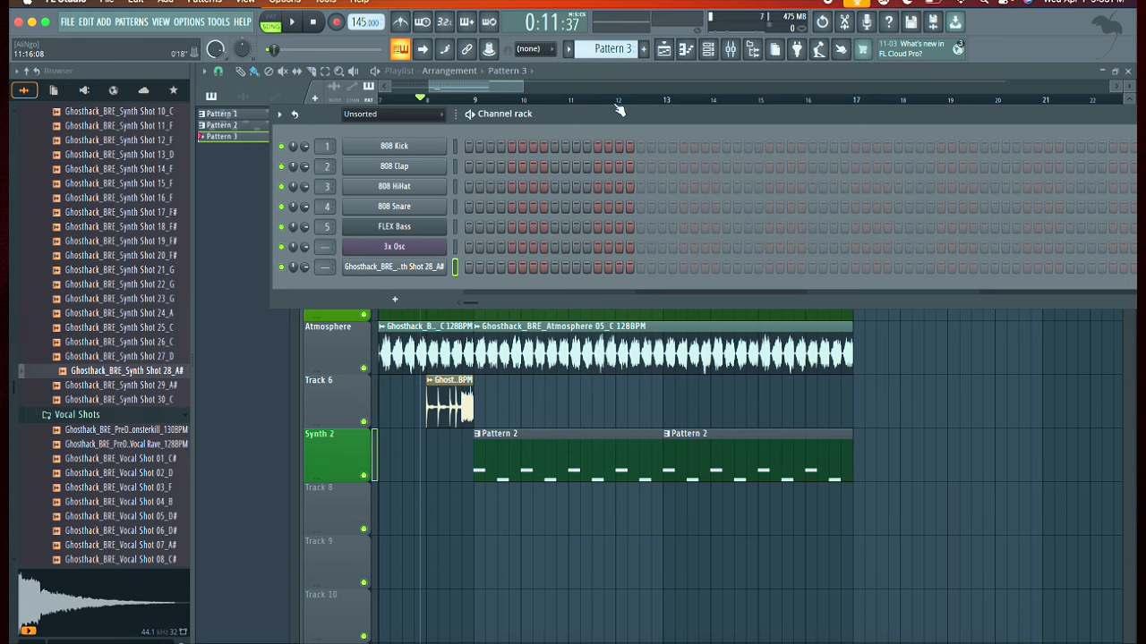
click(571, 52)
click(578, 67)
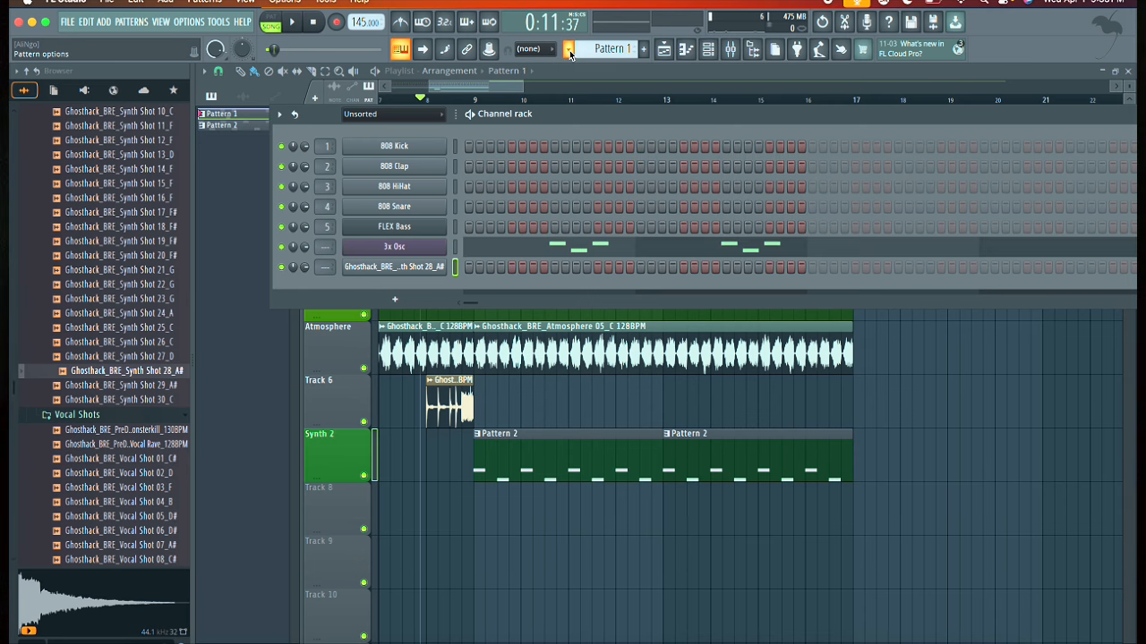
click(643, 48)
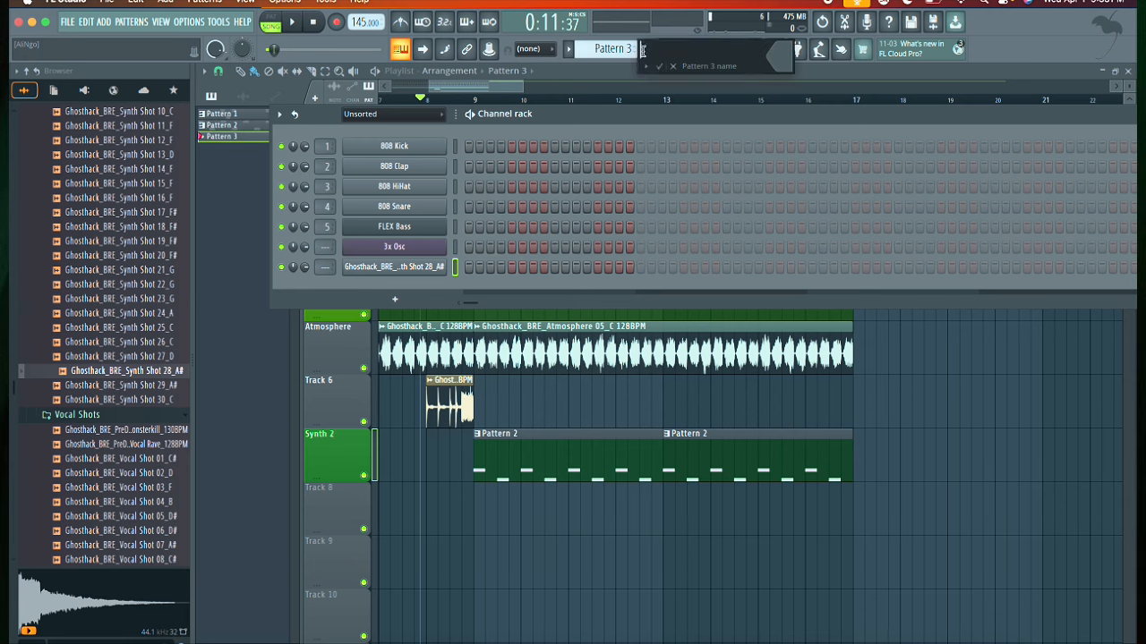
Step: Preview a few synth, vocal and snare samples and load Ghosthack_BRE_Snare_16 as a new channel in the channel rack
click(105, 312)
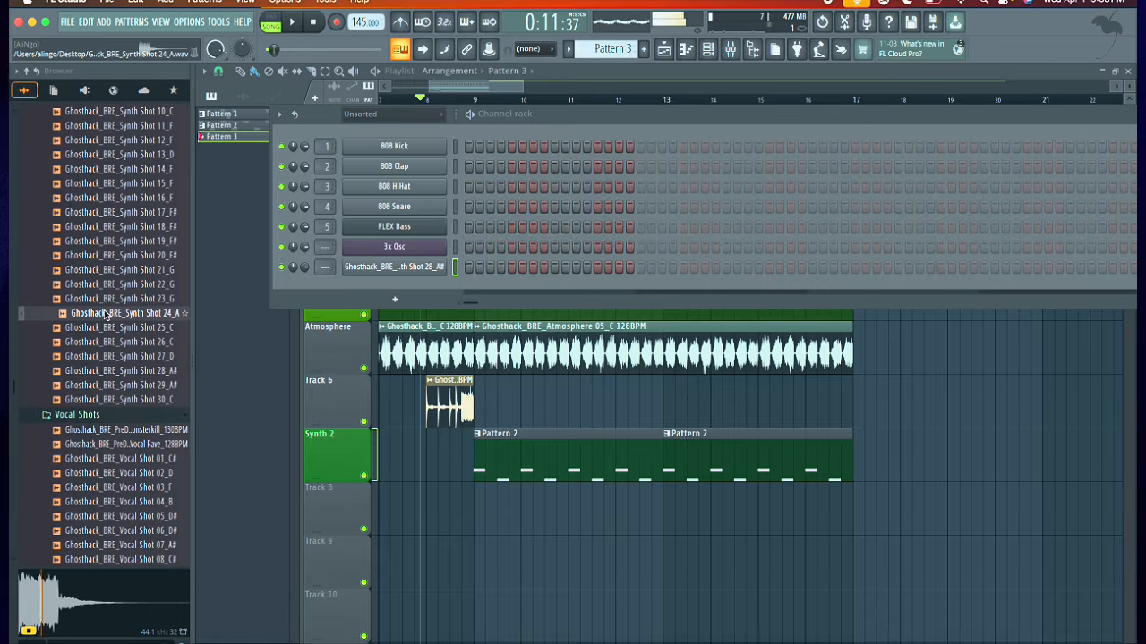
click(134, 444)
scroll(128, 492, up, 10)
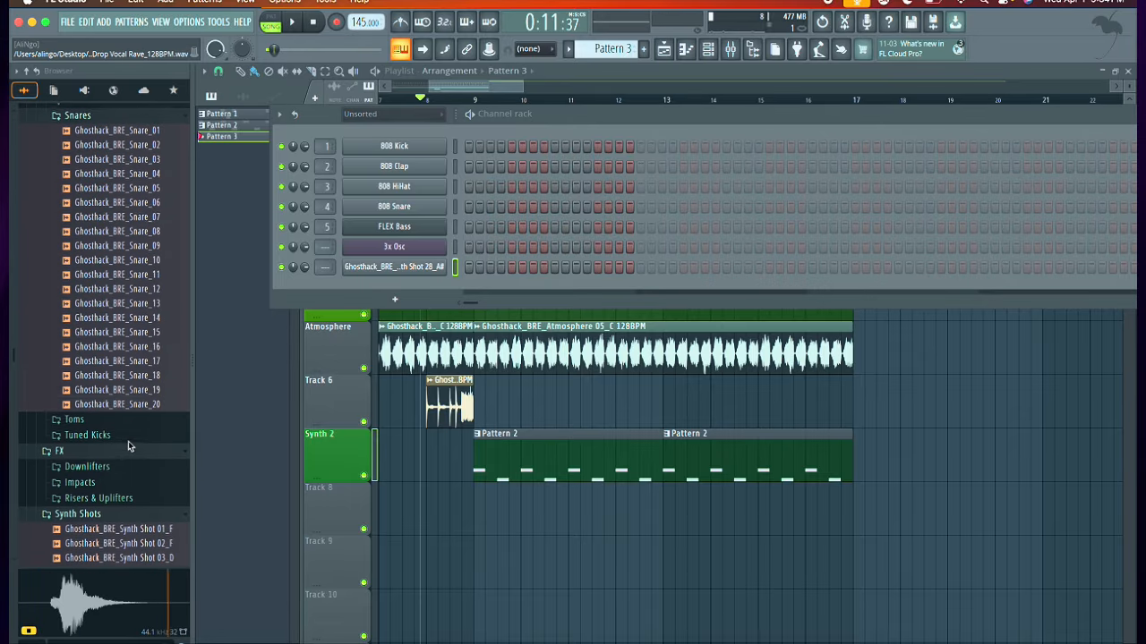
click(125, 348)
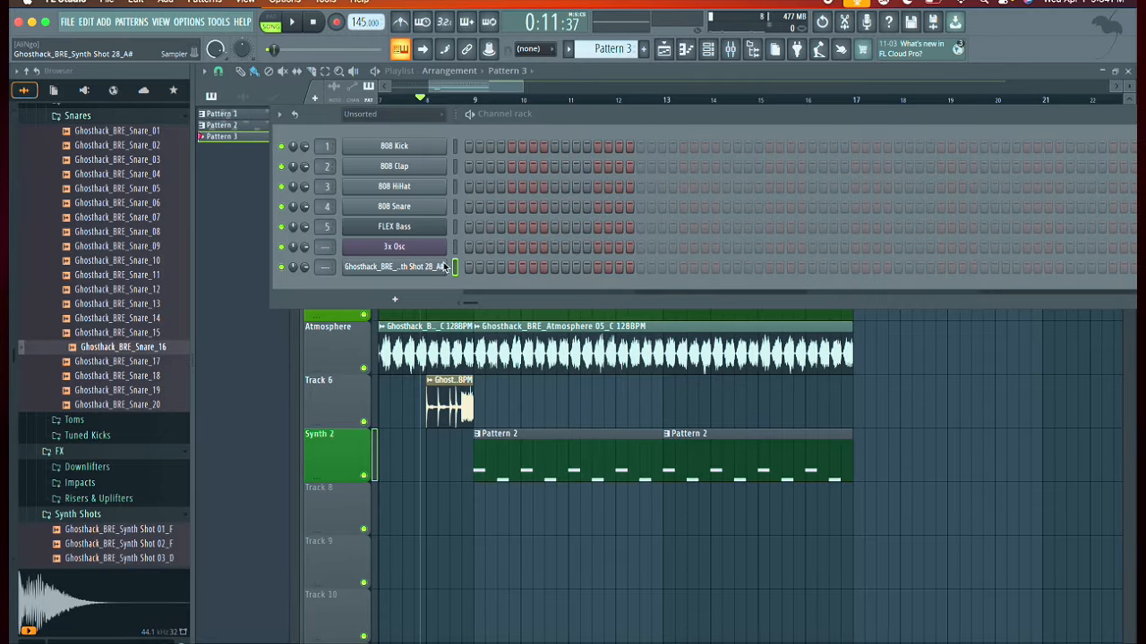
drag(174, 344, 349, 292)
right_click(402, 290)
click(402, 287)
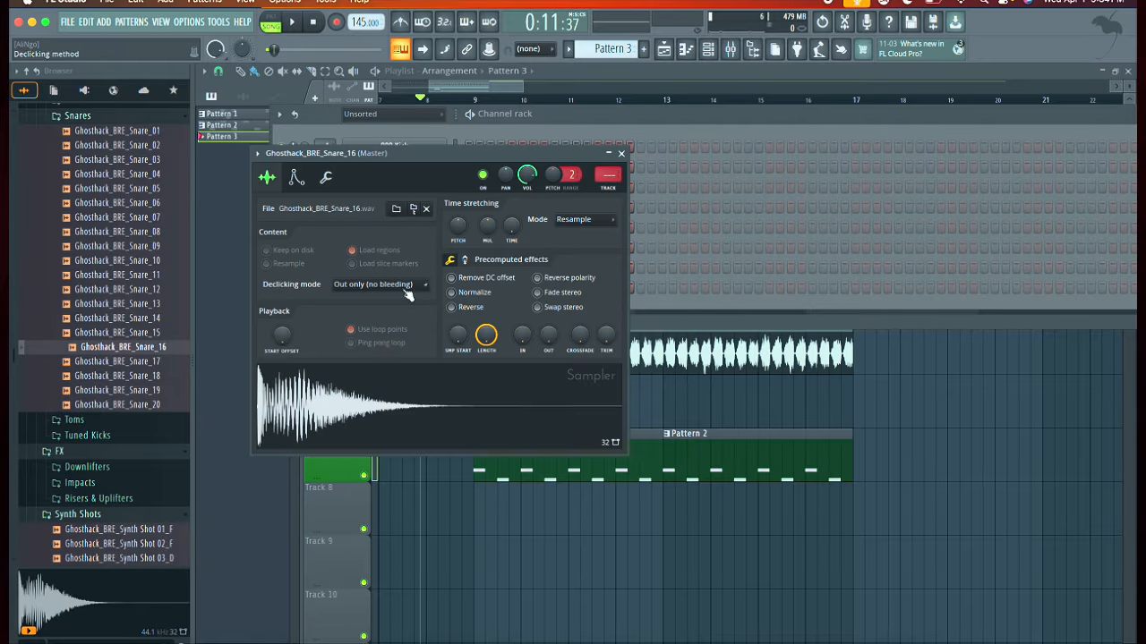
click(622, 154)
Step: In the piano roll of the Ghosthack_BRE_Snare_16 channel, add four notes on successive beats of bar 1: F4, D#4, F#4, F#4
click(467, 287)
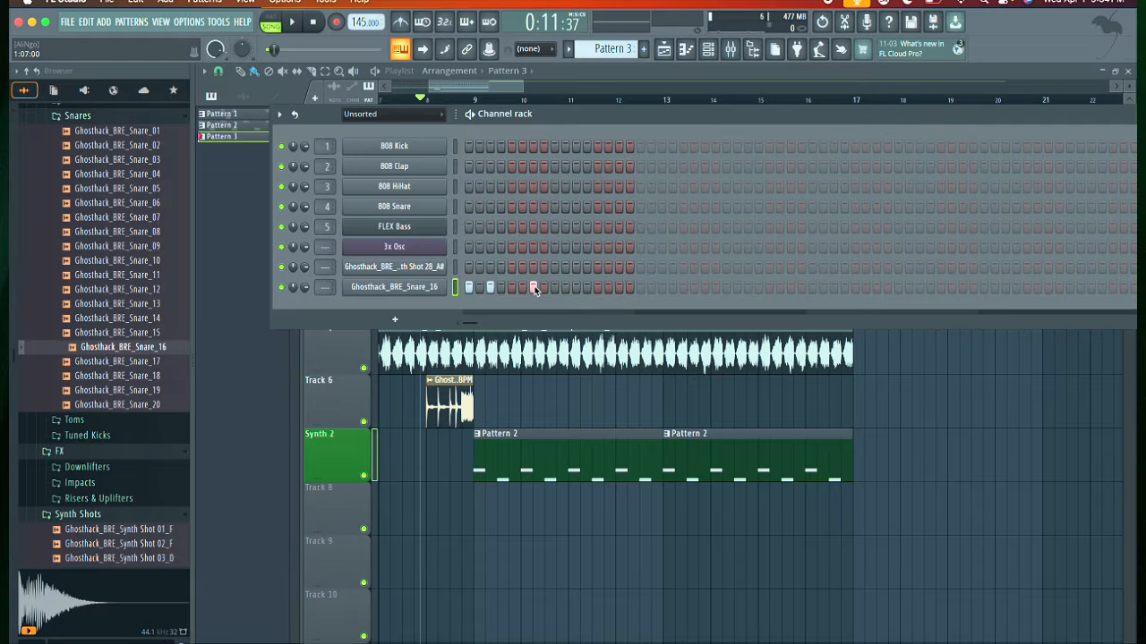
right_click(447, 285)
click(470, 288)
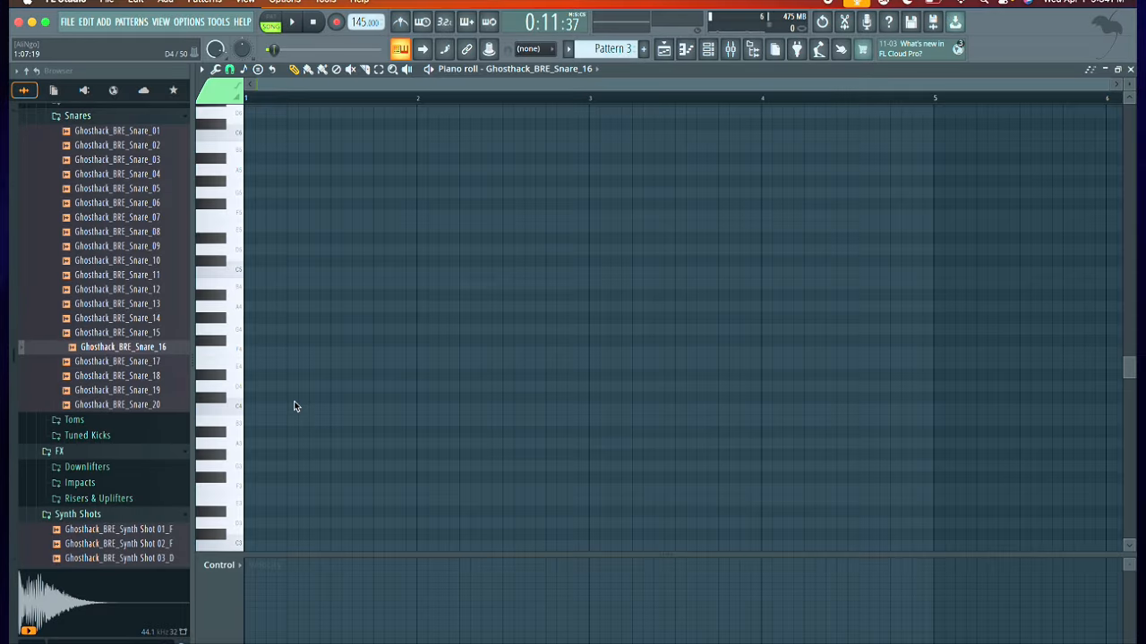
drag(314, 398, 273, 360)
click(296, 376)
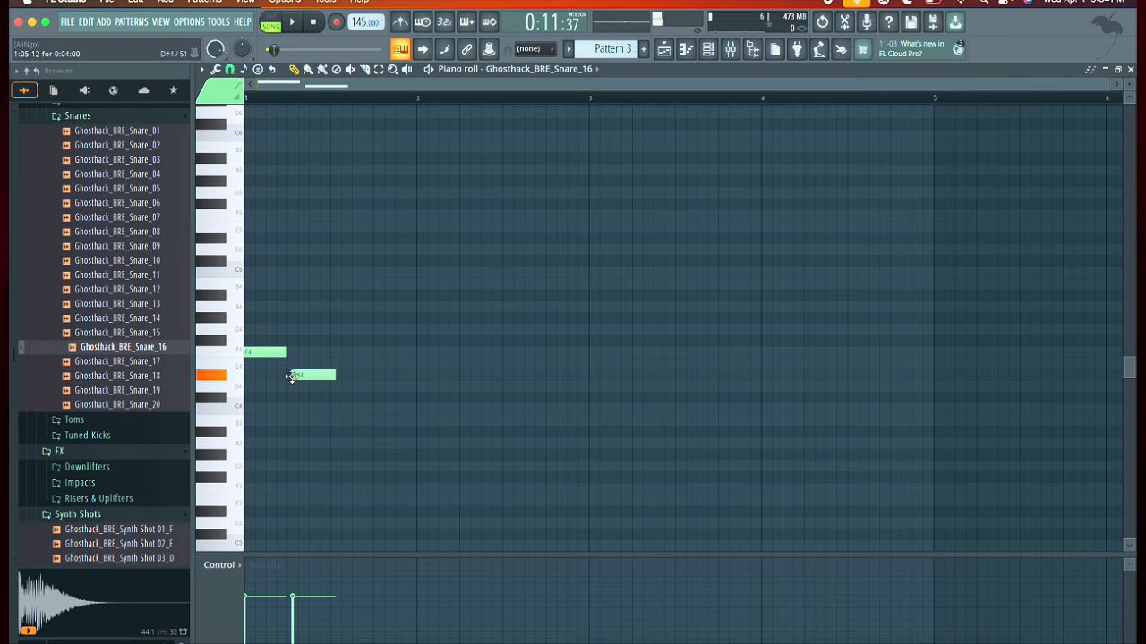
click(333, 342)
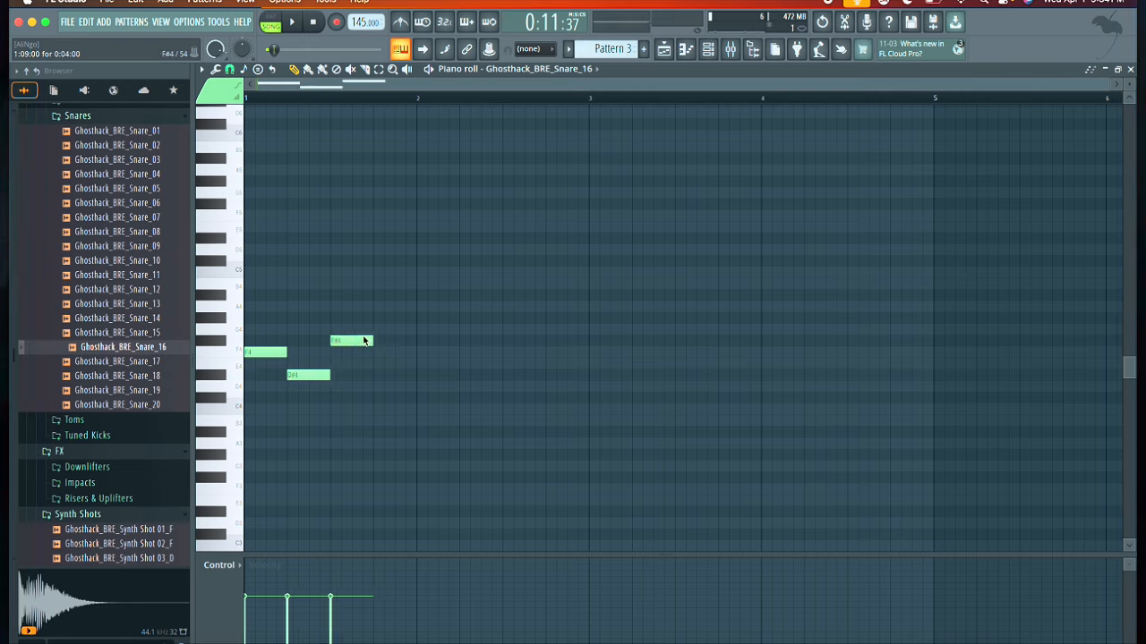
click(383, 319)
click(394, 322)
drag(394, 323, 392, 343)
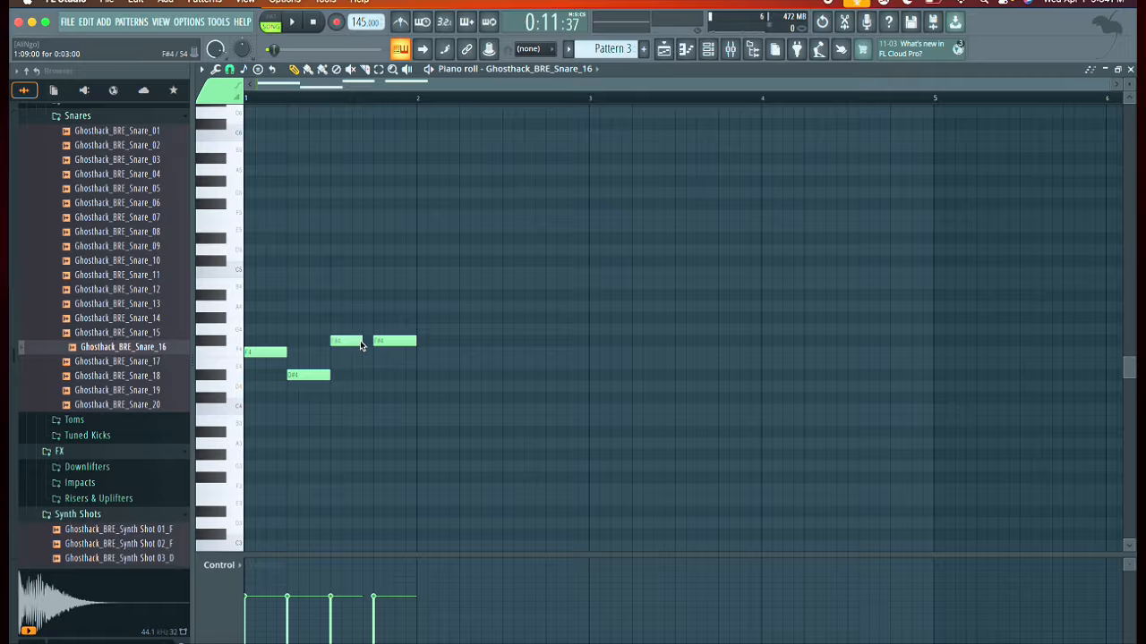
Step: Shorten both F#4 notes to two steps, start the second at step 12, and add an E4 note at the end of bar 1
click(380, 344)
click(348, 345)
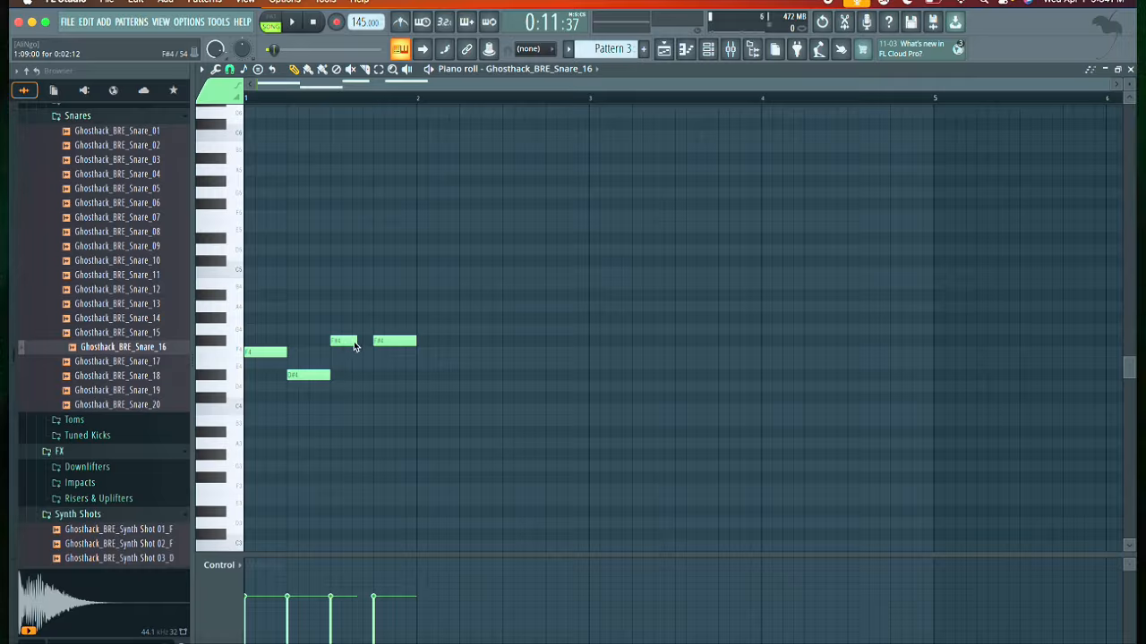
drag(390, 344, 380, 345)
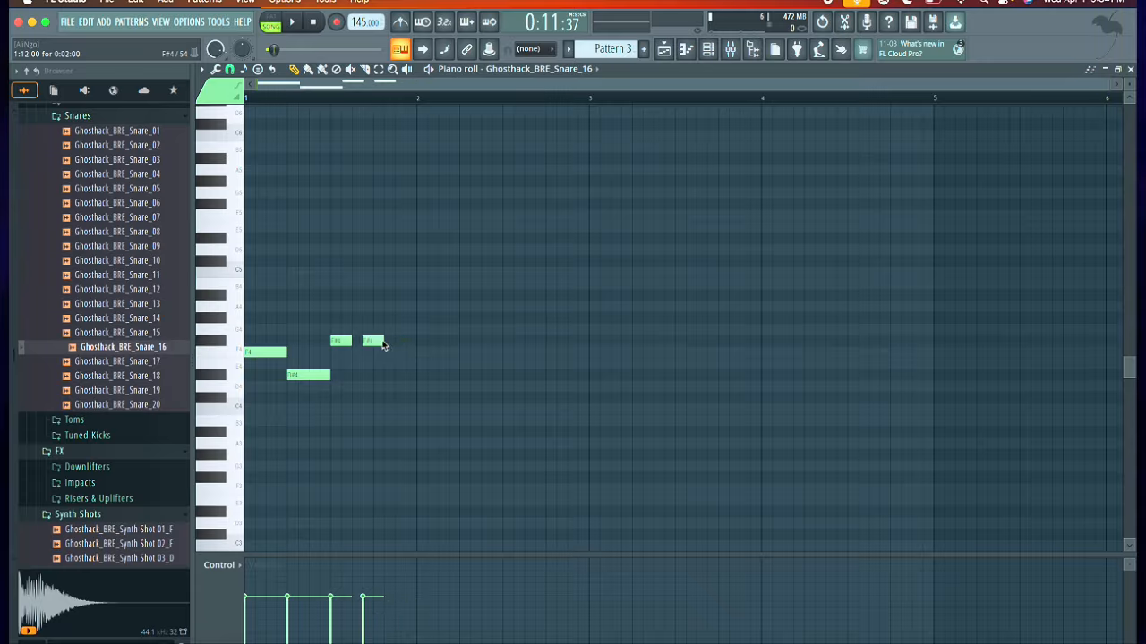
click(392, 366)
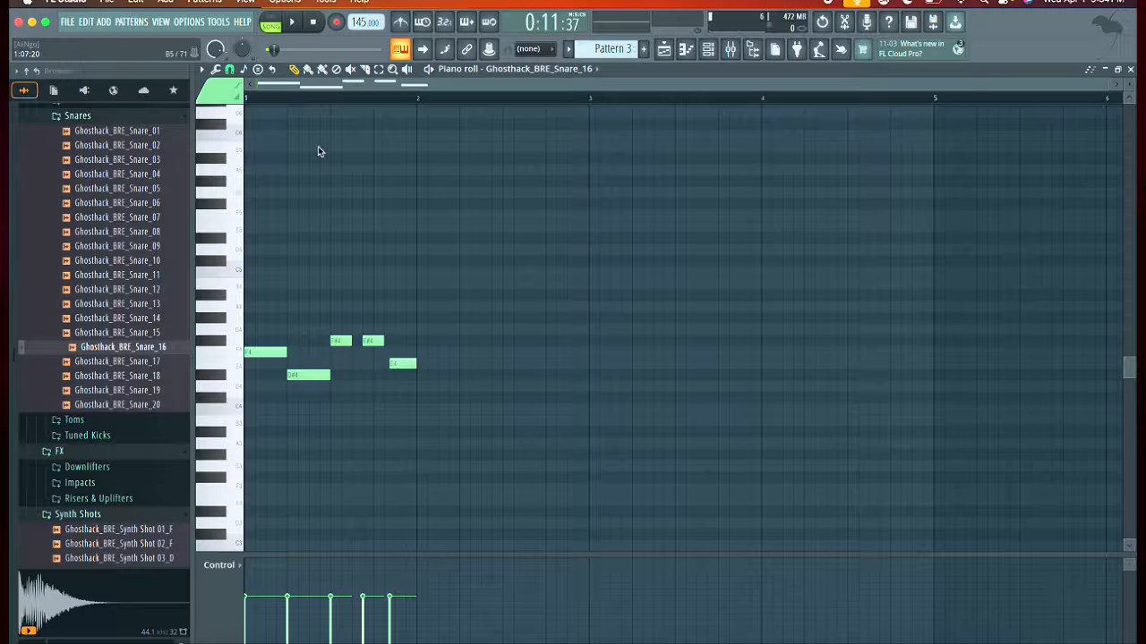
Step: Audition Pattern 3 in pattern mode, shorten D#4 to two steps, join the F#4 notes end to end, and make E4 fill the last beat
click(274, 25)
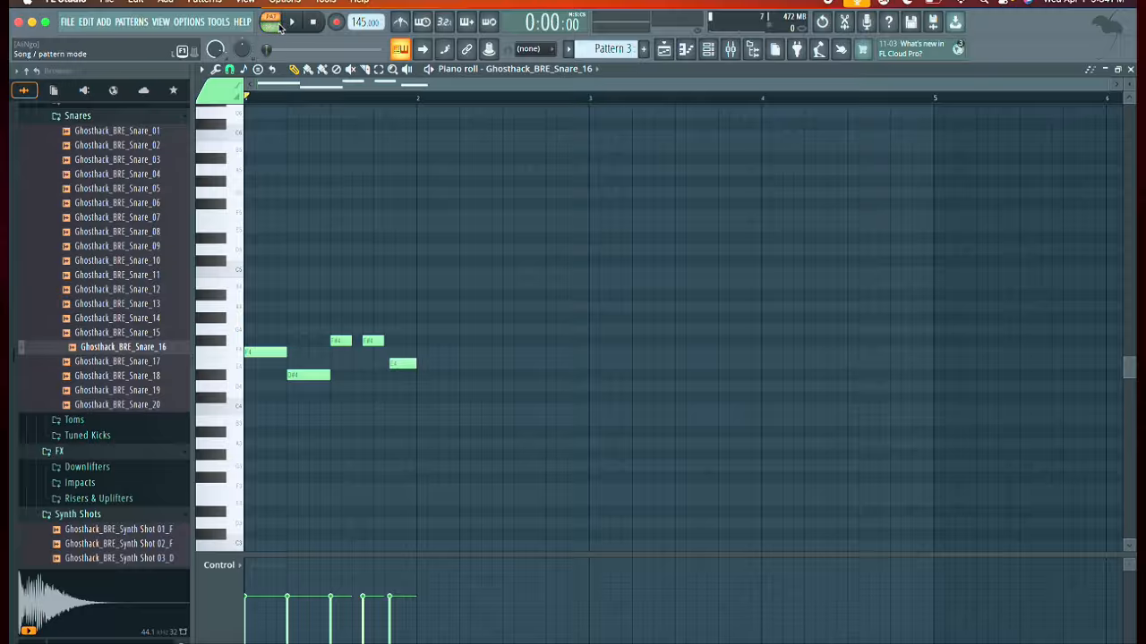
click(292, 22)
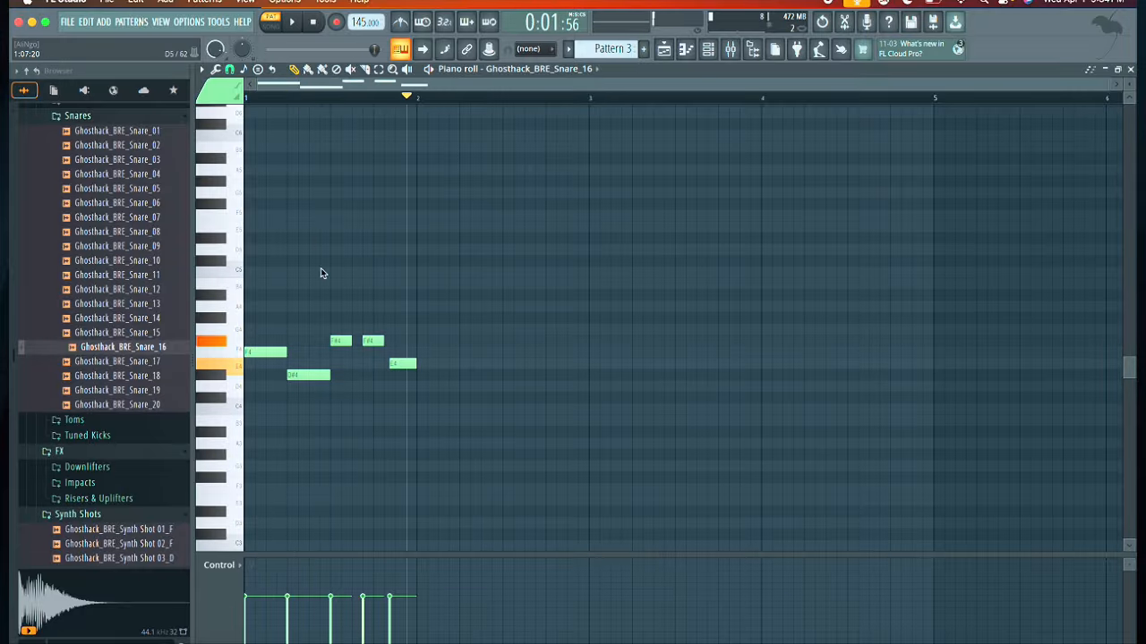
drag(327, 374, 301, 380)
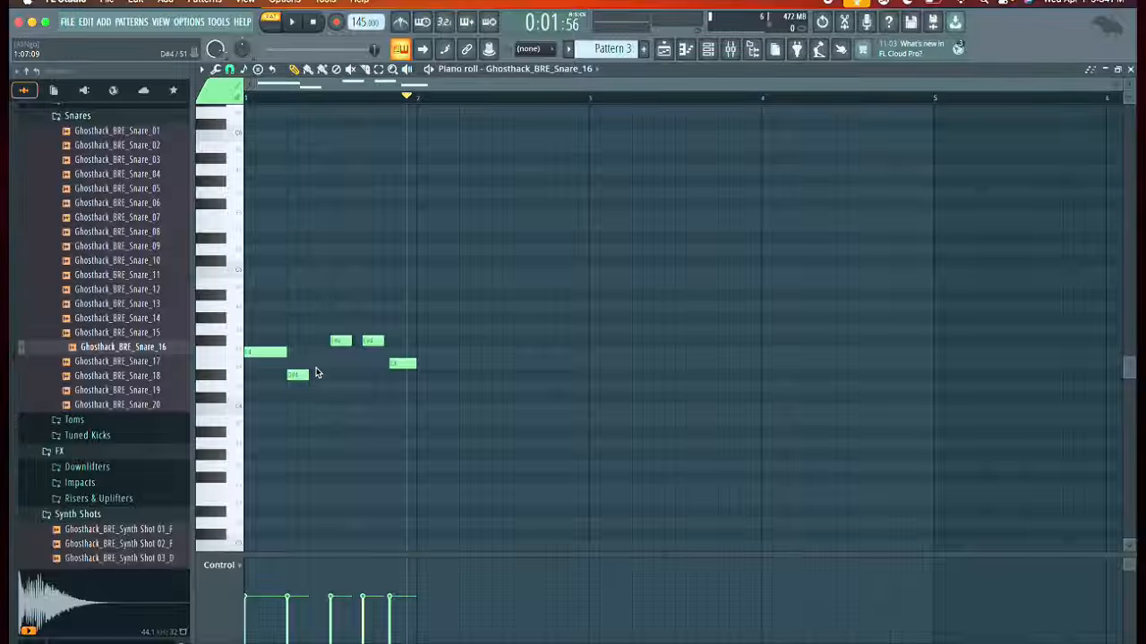
drag(372, 341, 387, 365)
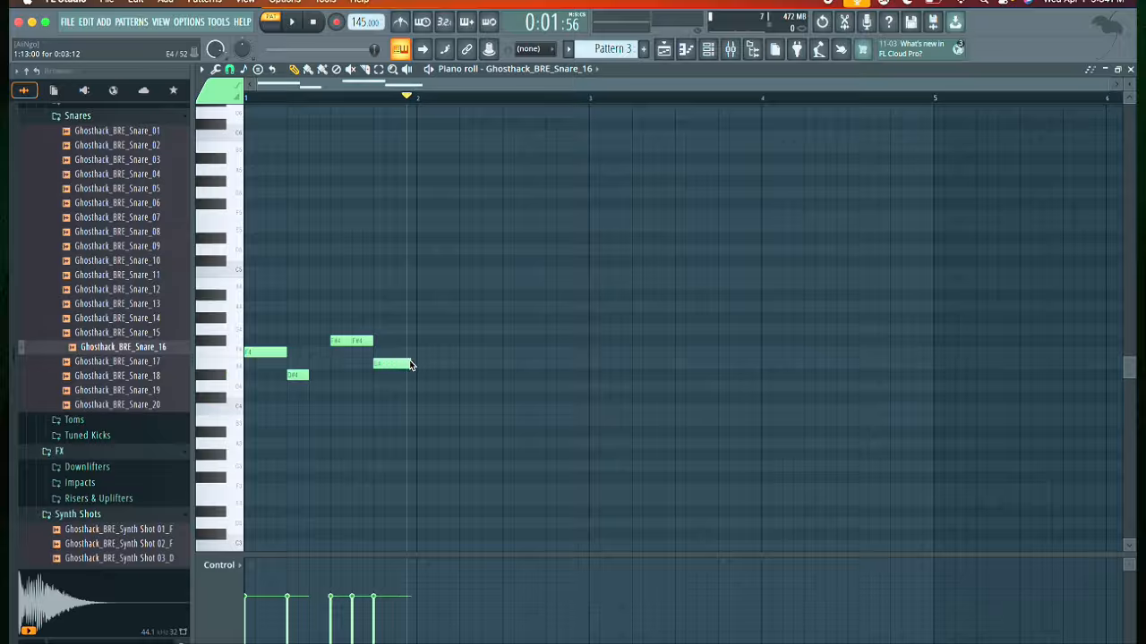
click(292, 22)
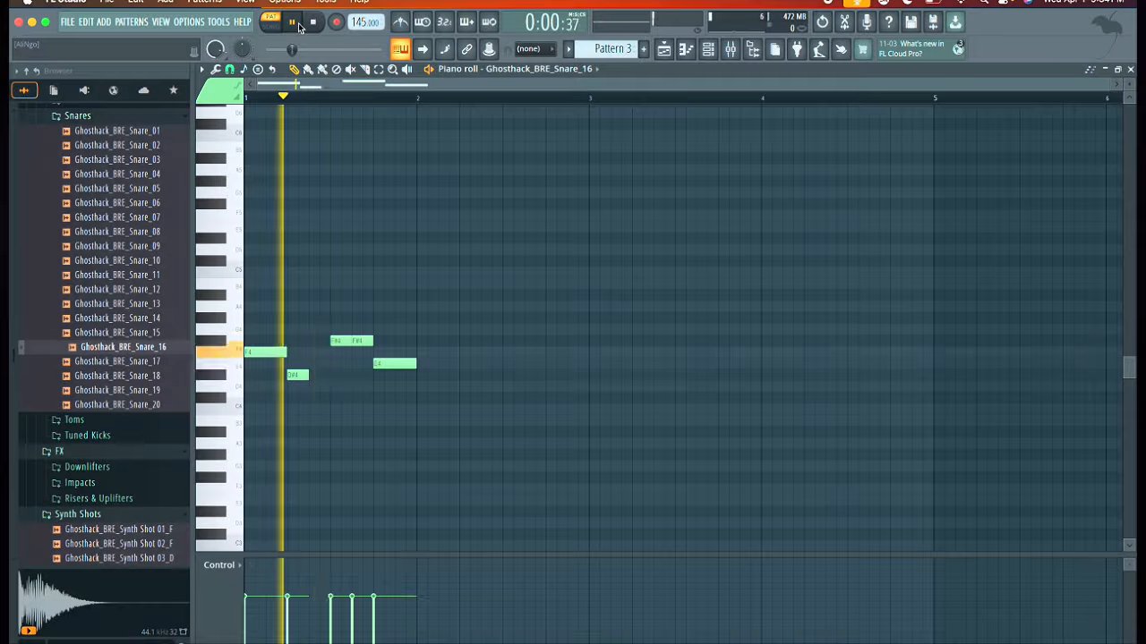
key(space)
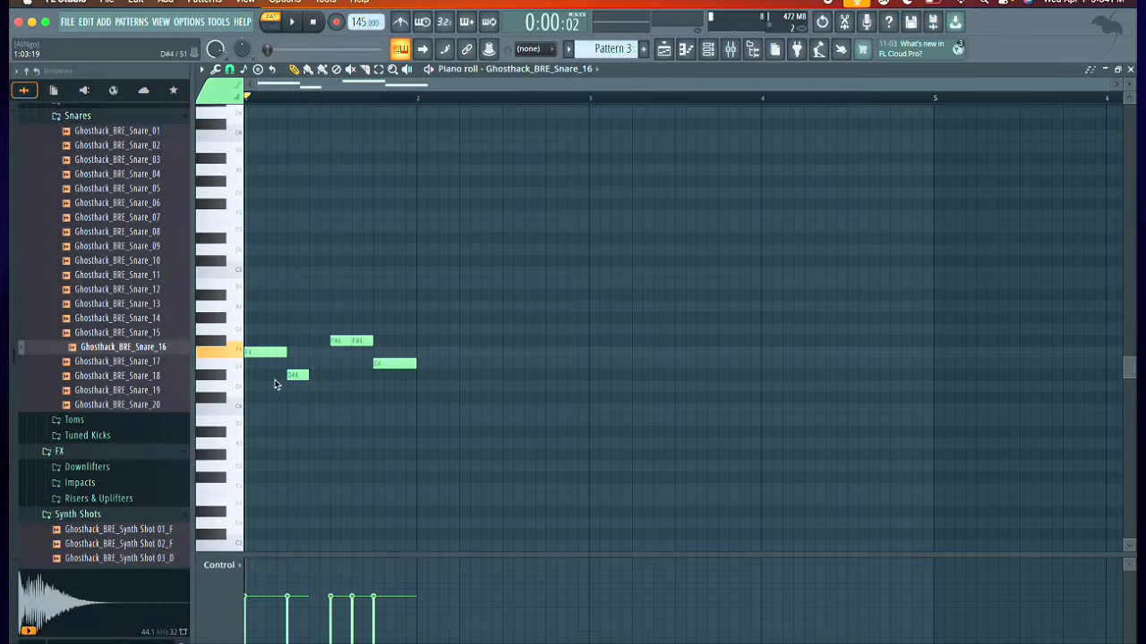
Step: Pack the snare notes into the first half of bar 1, shorten F4 to two steps and the F#4 notes to one, and audition the pattern
scroll(276, 383, up, 3)
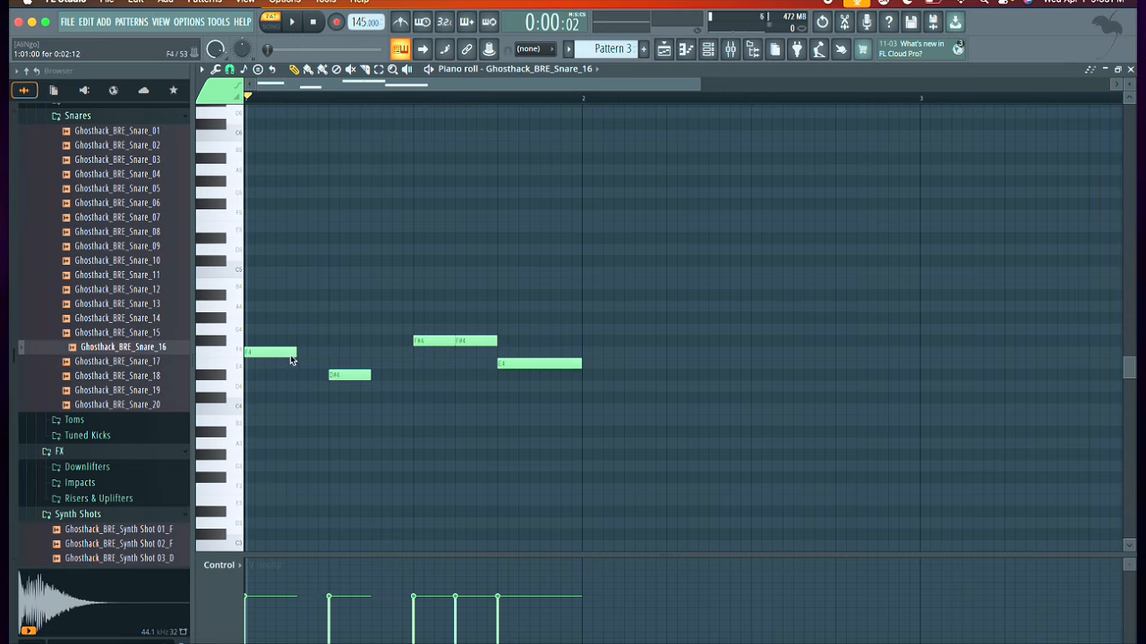
drag(290, 358, 299, 379)
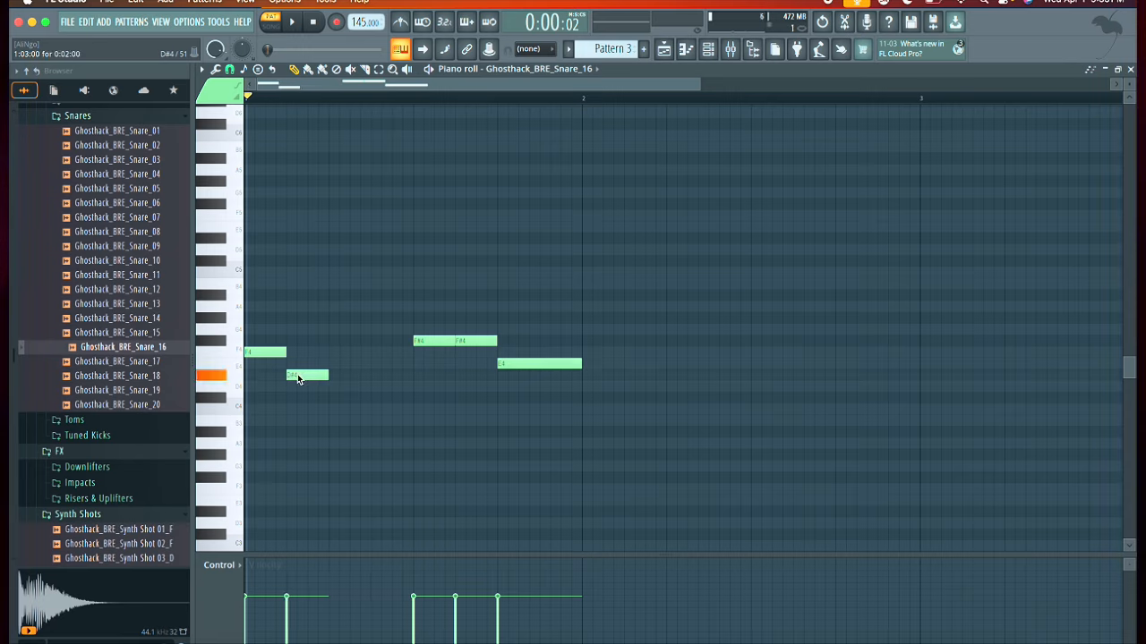
drag(402, 349, 348, 344)
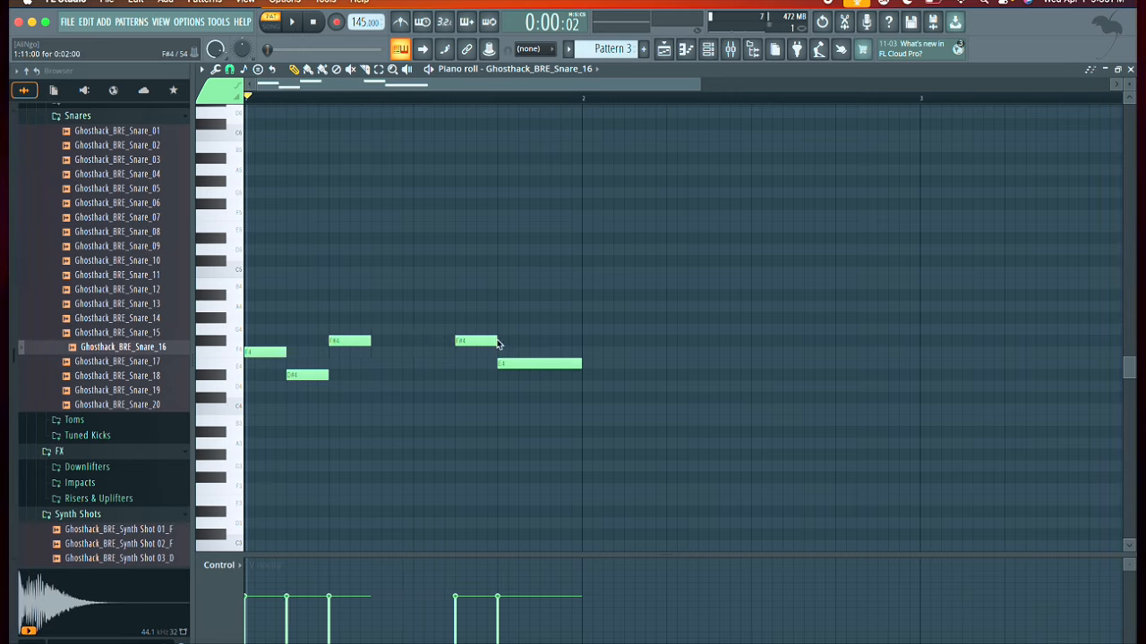
drag(472, 342, 353, 346)
right_click(424, 344)
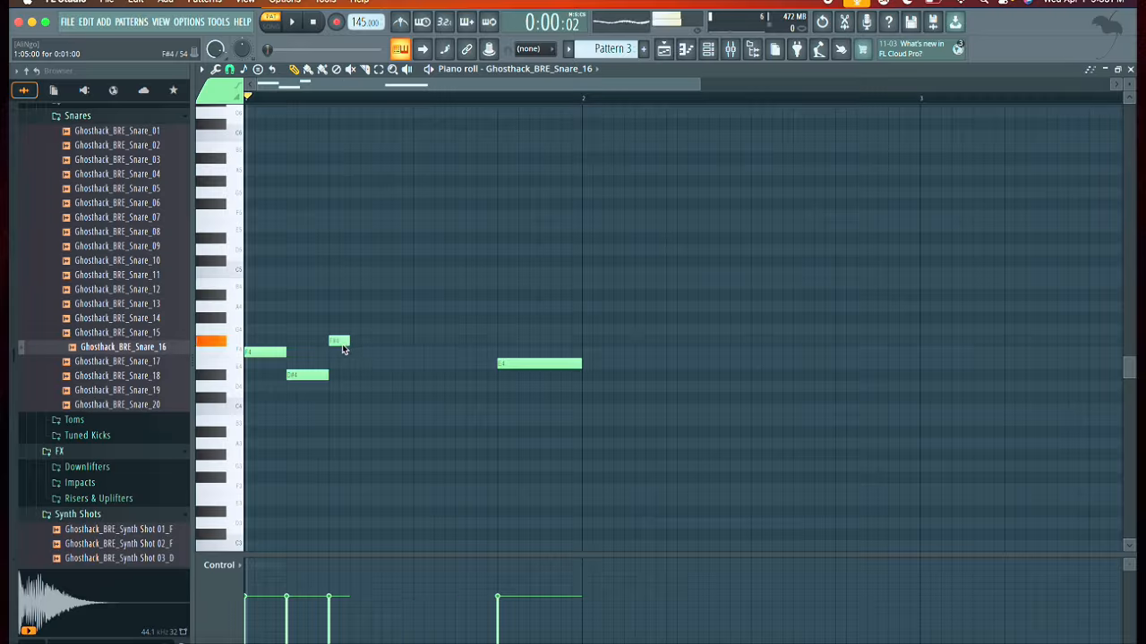
drag(518, 364, 393, 370)
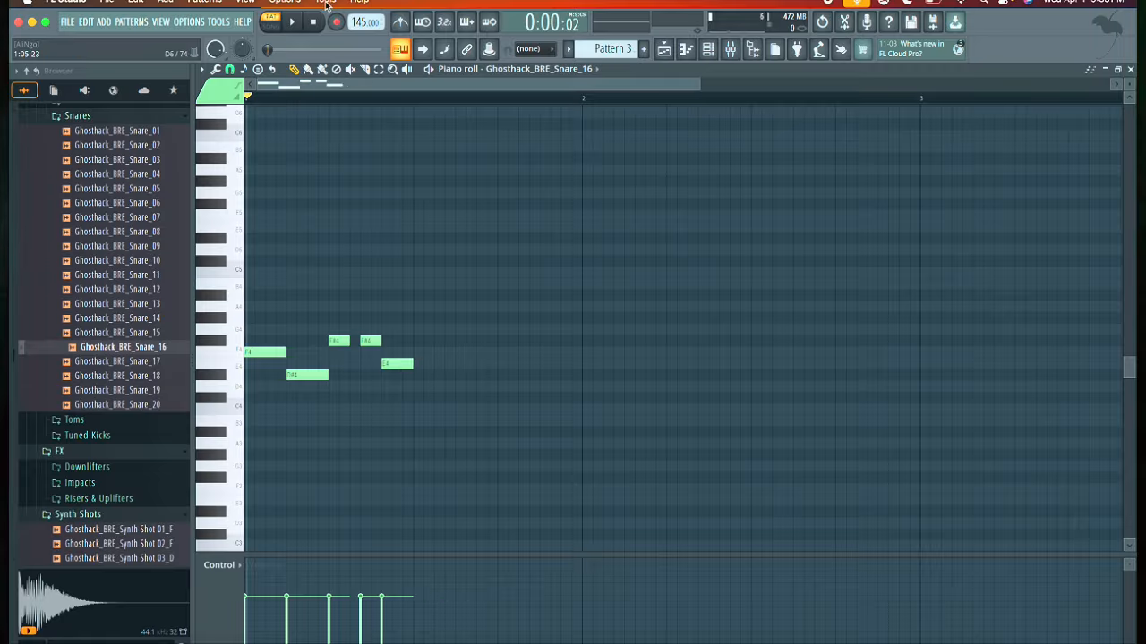
click(292, 21)
click(315, 22)
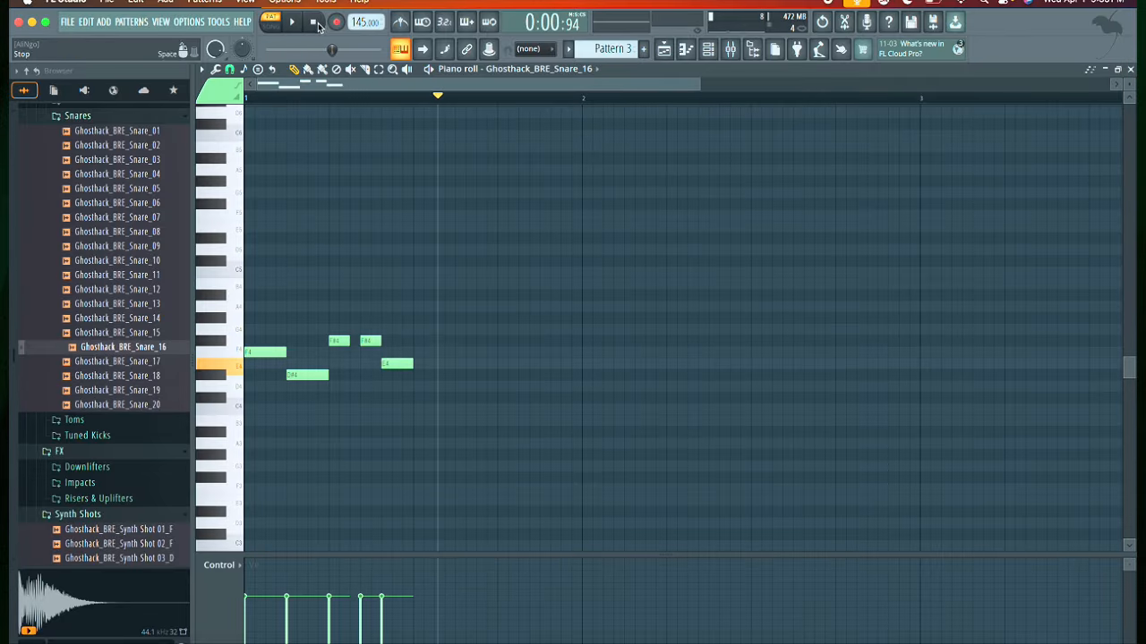
click(293, 22)
click(314, 23)
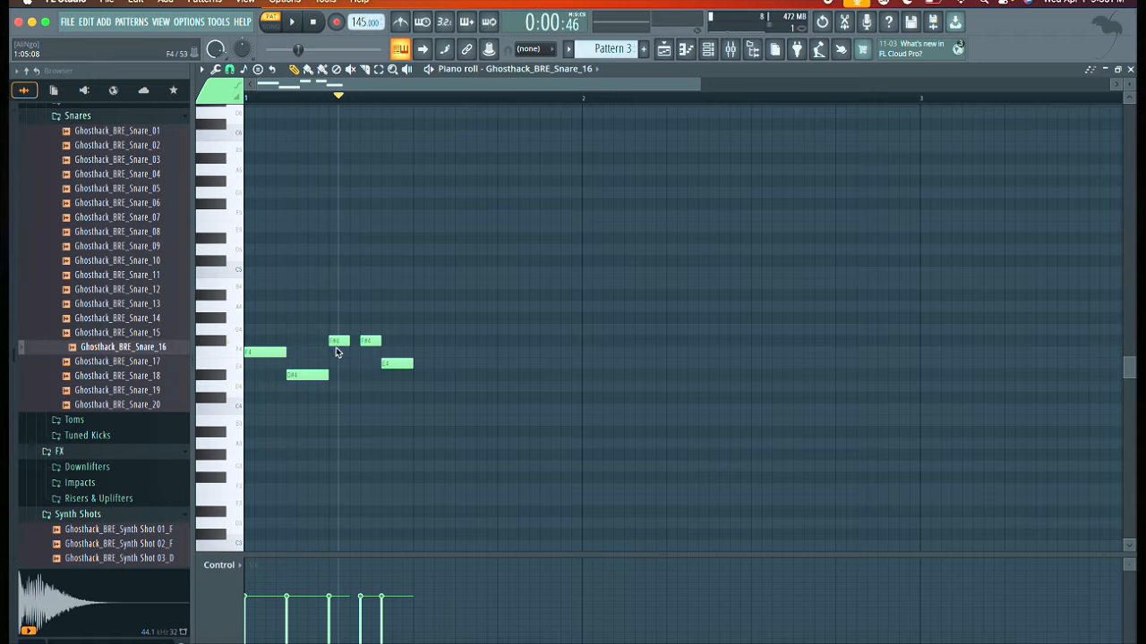
Step: Replace the F#4 and E4 notes with F4 at steps 9 and 11 and D#4 at step 13, move the first D#4 to step 5, and audition
right_click(368, 343)
right_click(396, 363)
drag(319, 376, 368, 378)
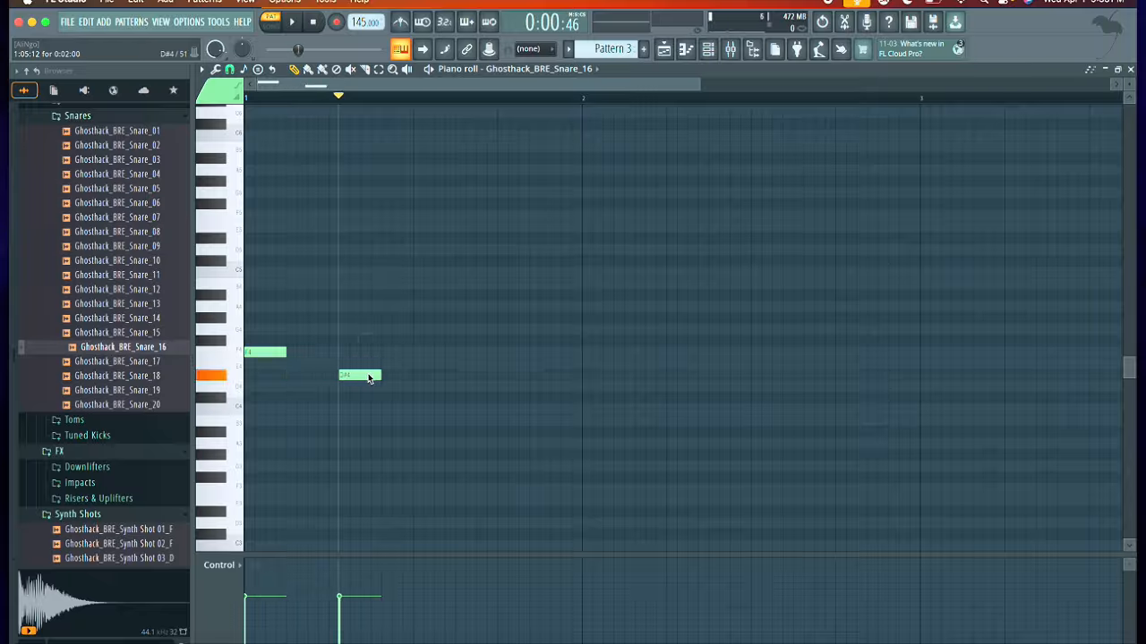
click(413, 351)
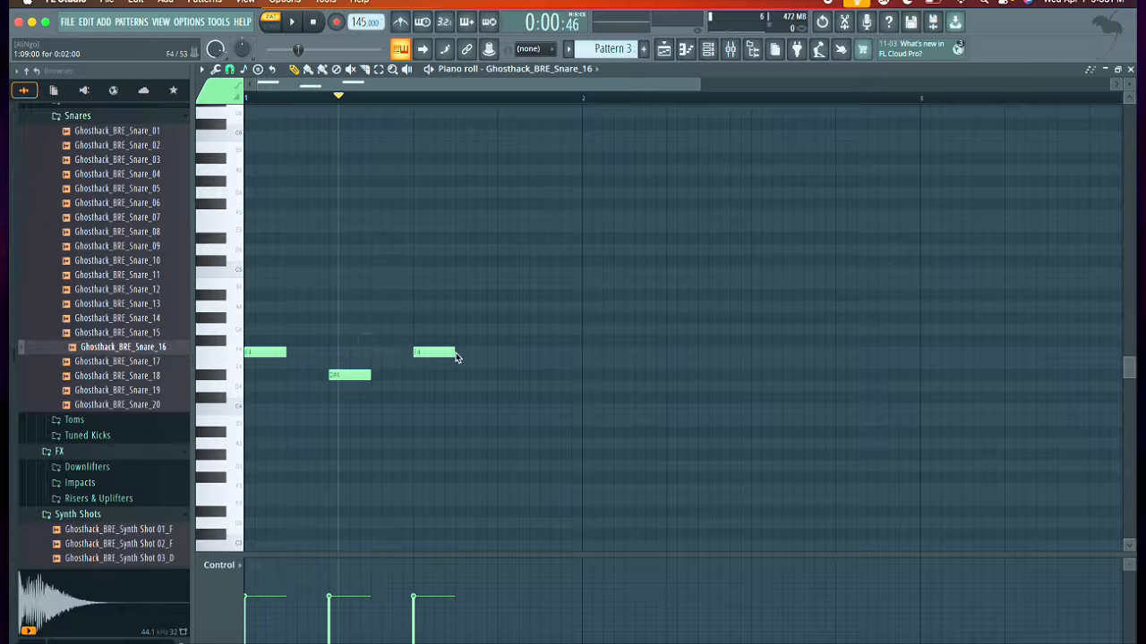
click(500, 375)
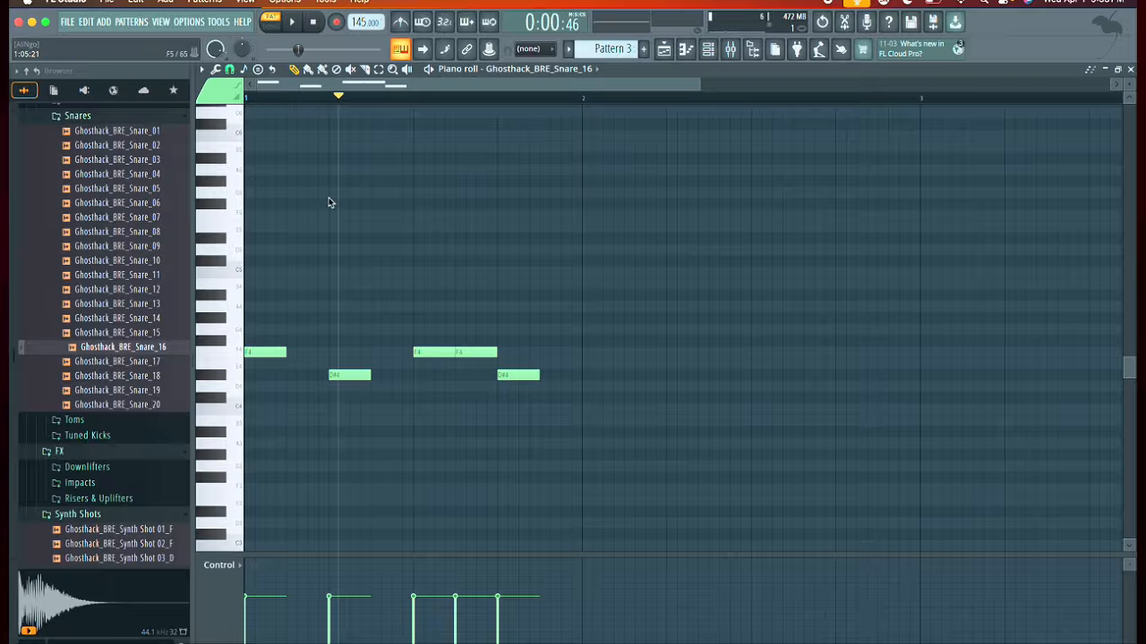
click(293, 22)
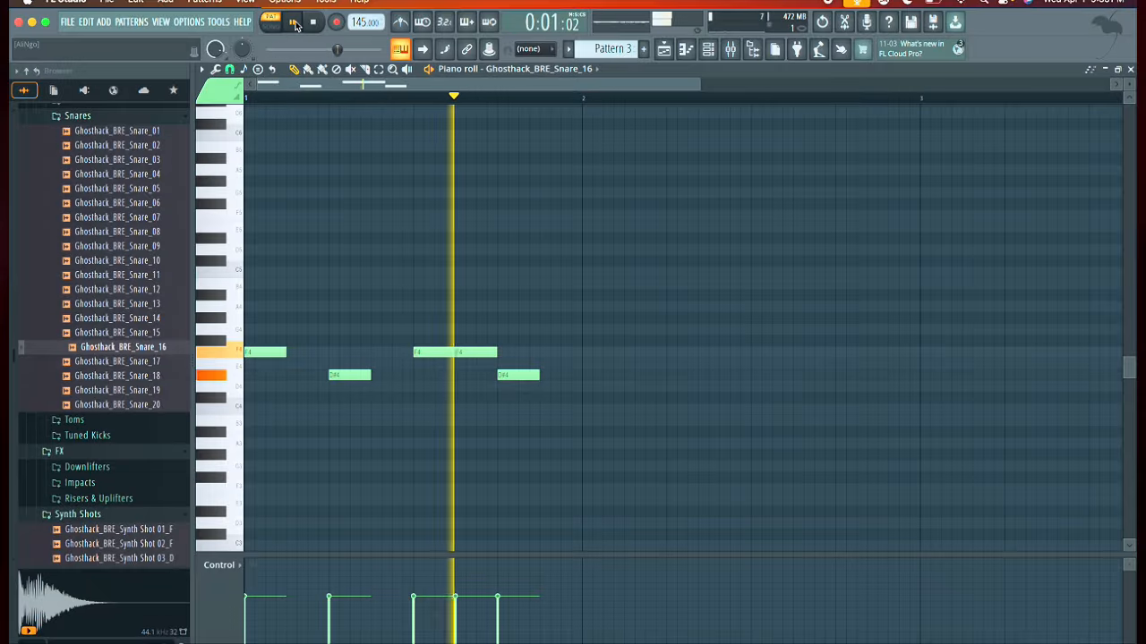
key(space)
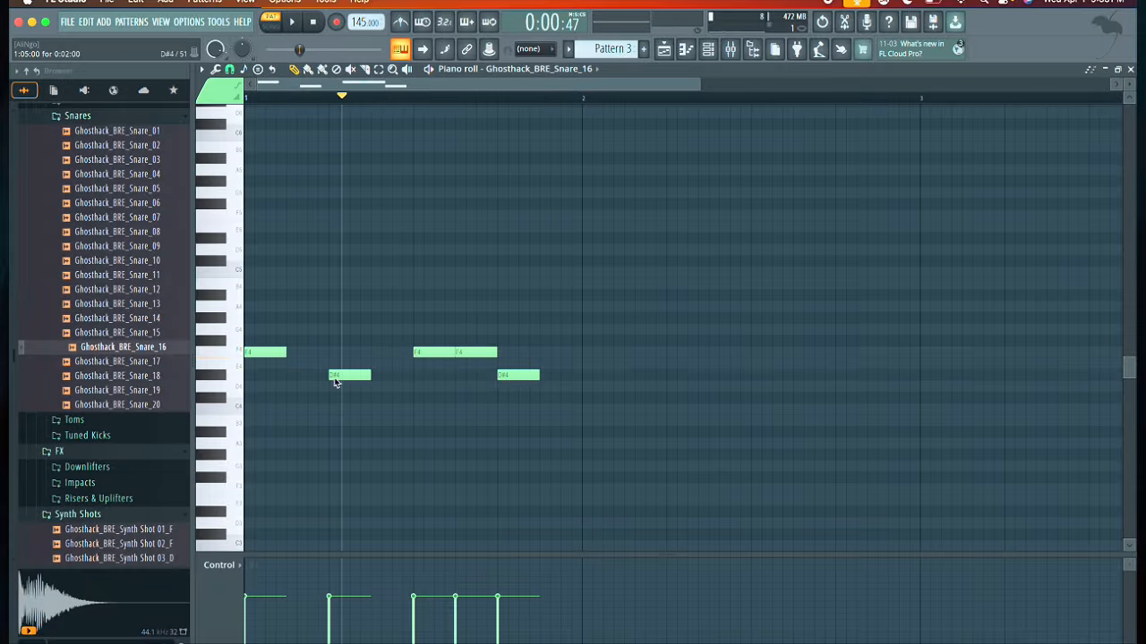
Step: Move the last four snare notes earlier in bar 1 with small gaps between them, and audition the tighter rhythm
drag(327, 377, 316, 379)
drag(421, 355, 379, 355)
drag(461, 355, 439, 355)
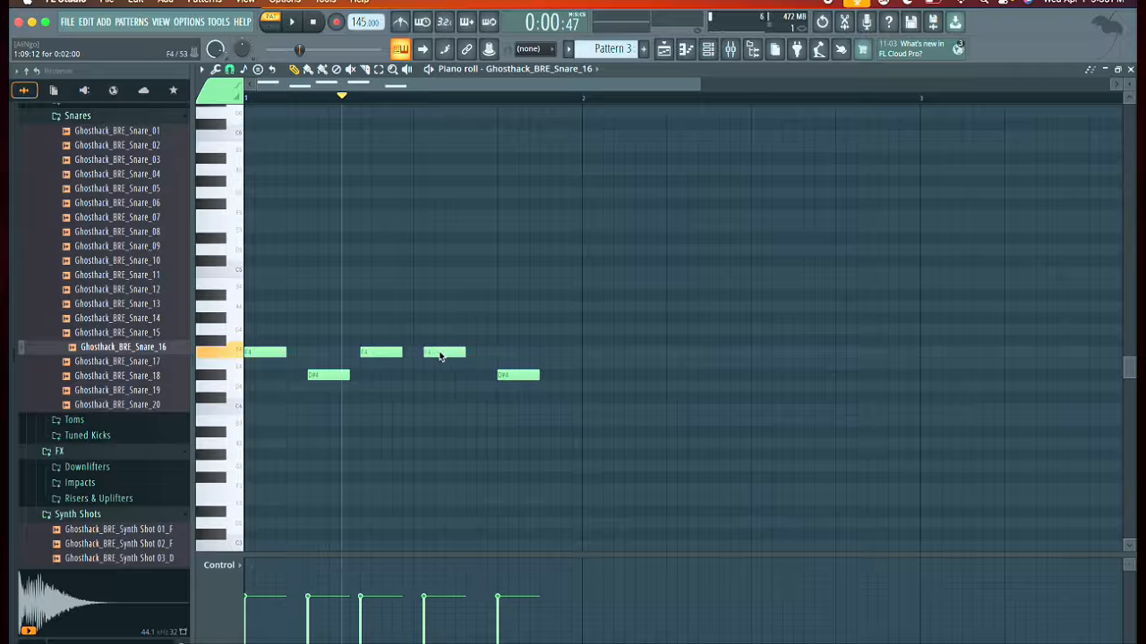
drag(515, 380, 484, 380)
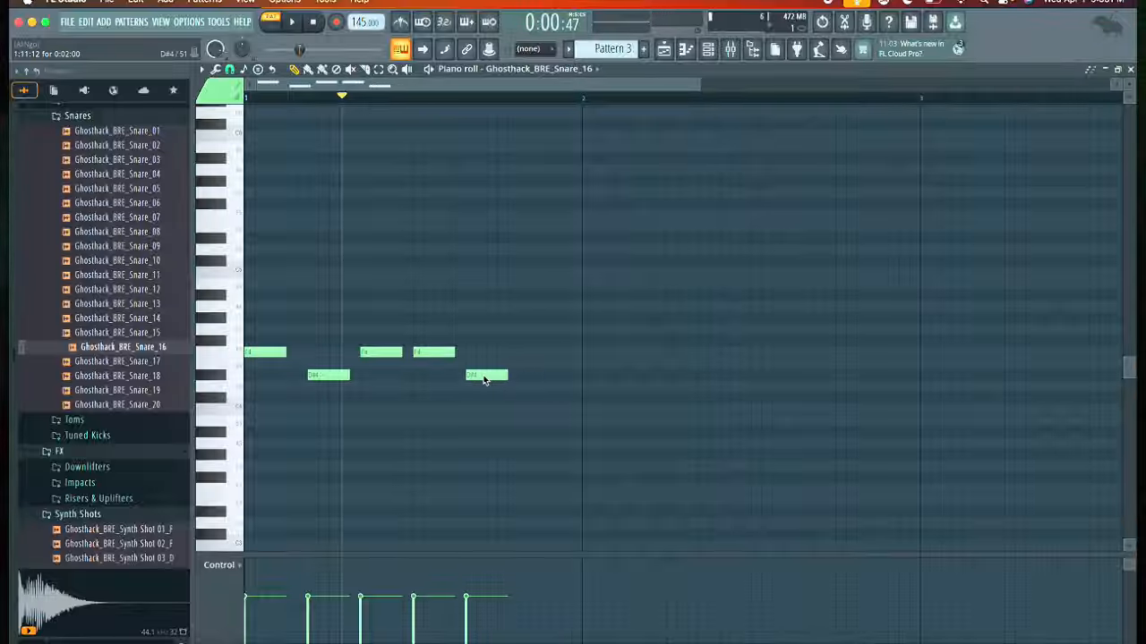
click(314, 29)
click(293, 25)
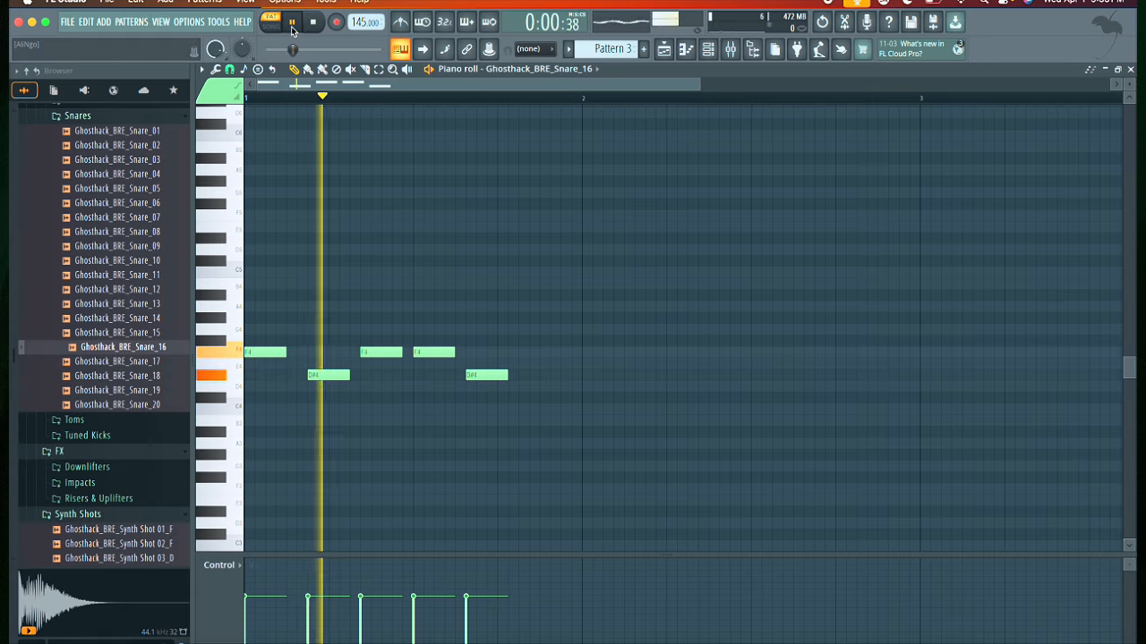
click(294, 25)
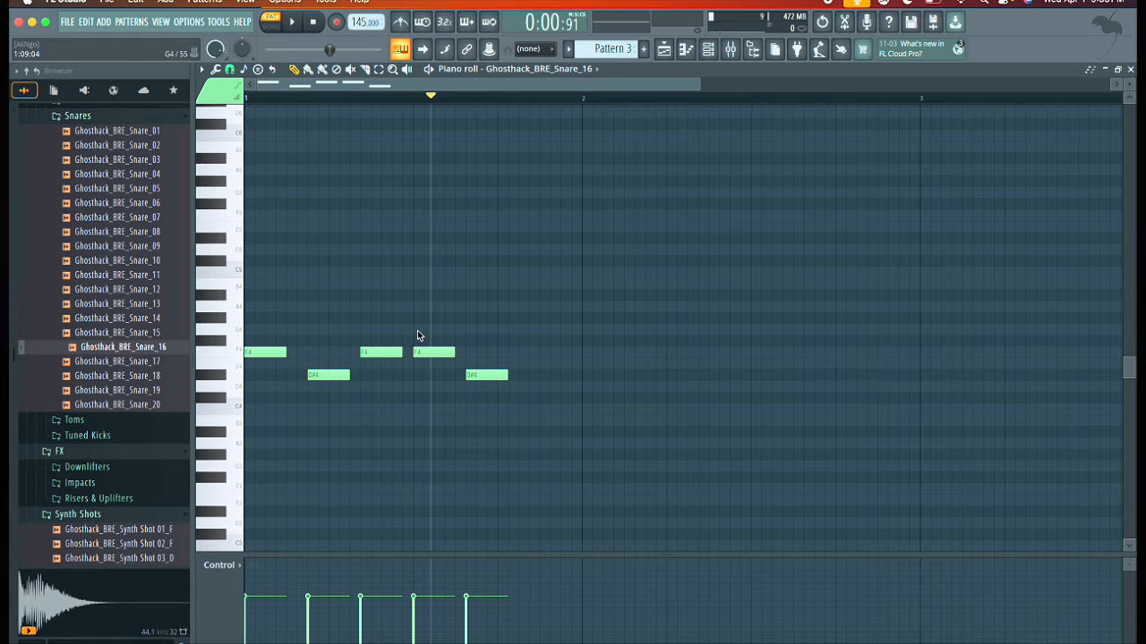
Step: Delete all five notes from the Ghosthack_BRE_Snare_16 piano roll
right_click(469, 380)
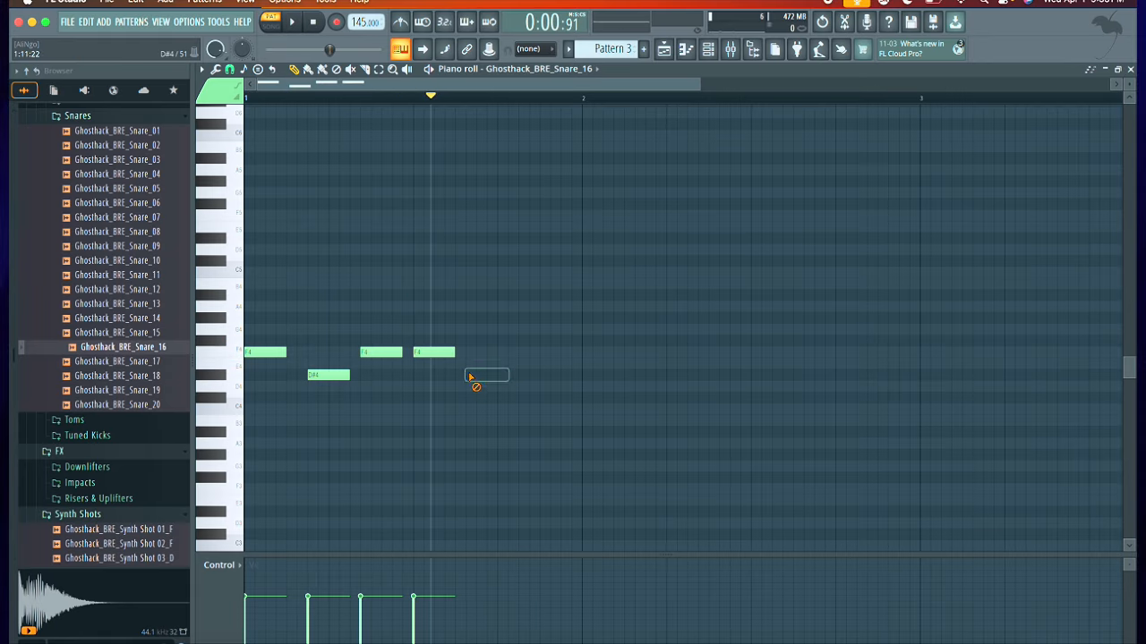
right_click(434, 351)
right_click(382, 351)
right_click(321, 376)
right_click(252, 352)
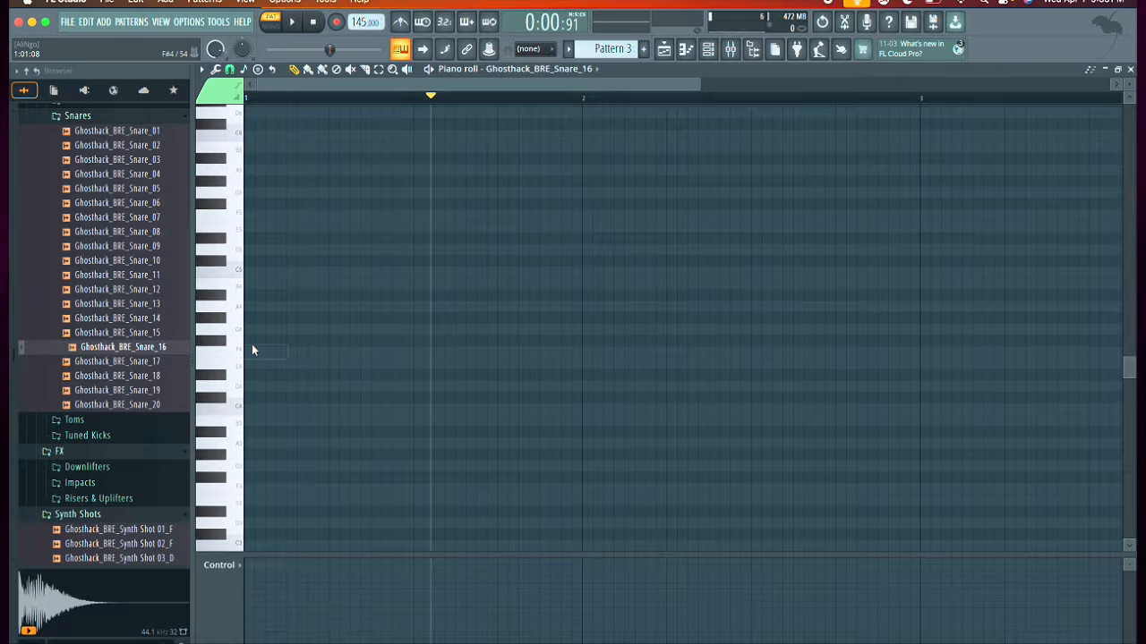
Step: Return to the playlist and listen to the arrangement in song mode from the beginning and through the Synth 2 section
click(664, 51)
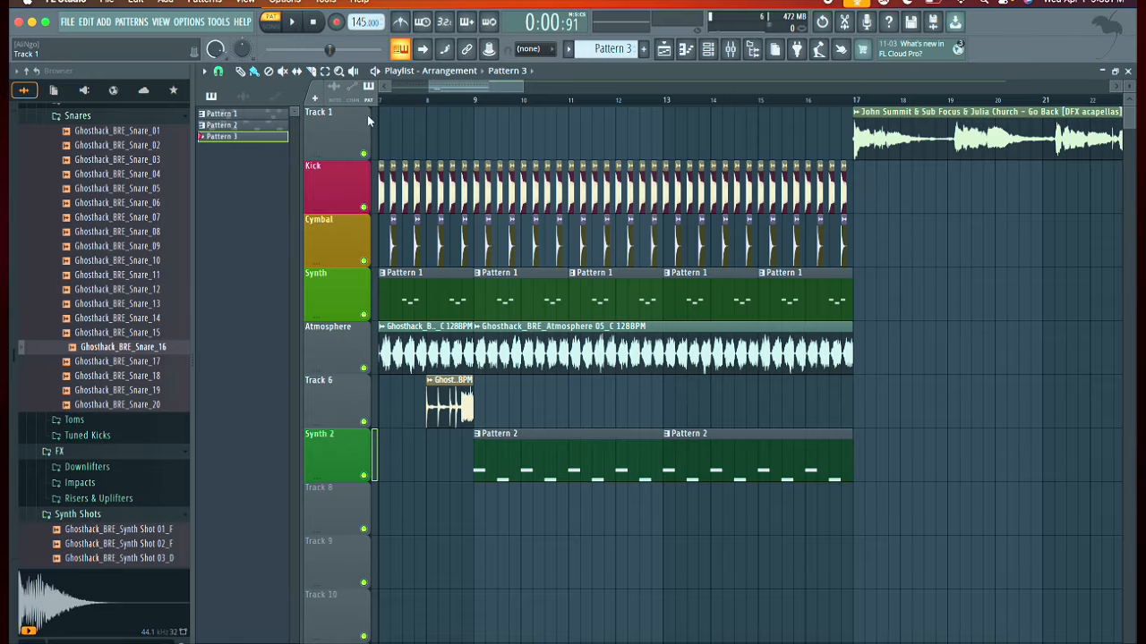
click(291, 31)
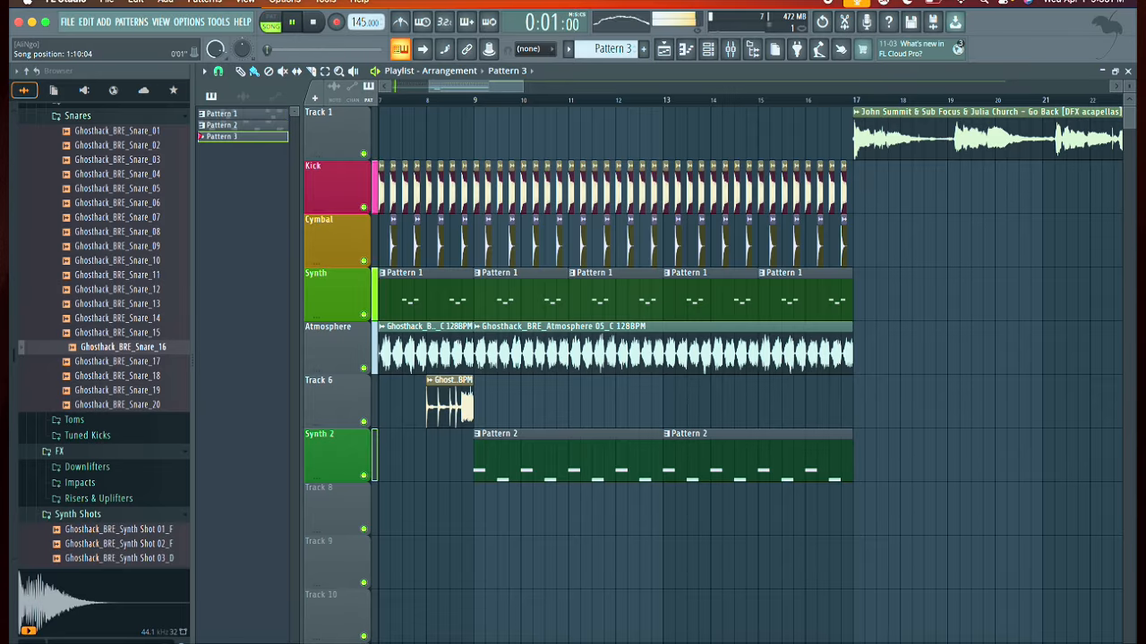
mouse_move(268, 49)
mouse_down()
mouse_move(297, 51)
mouse_move(269, 50)
mouse_up()
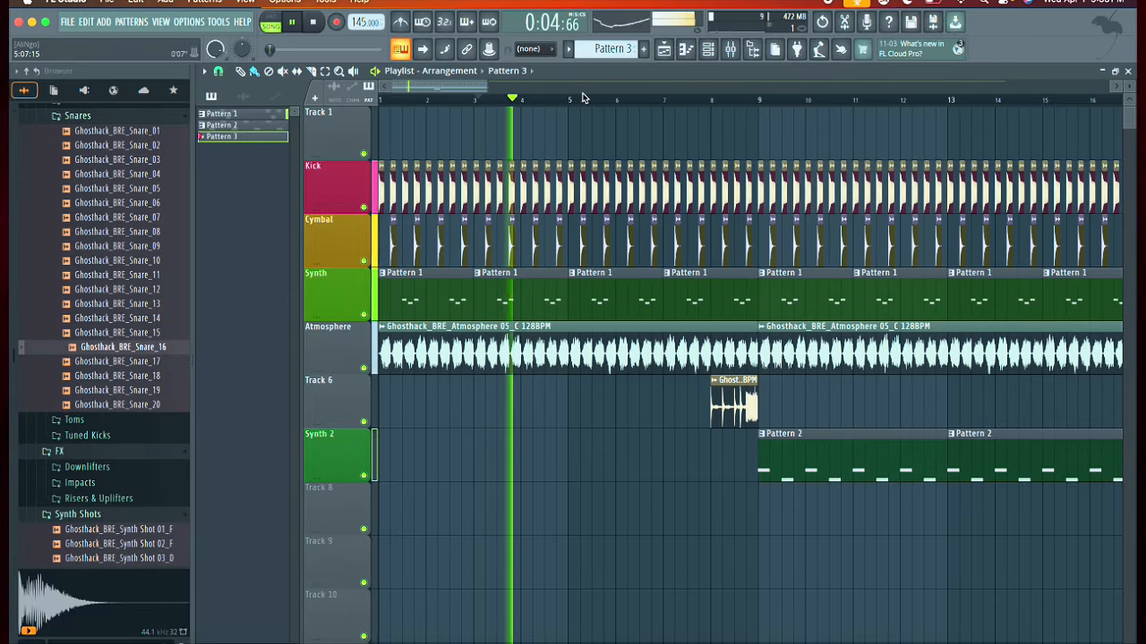
drag(526, 100, 691, 112)
scroll(707, 322, down, 2)
scroll(707, 323, right, 1)
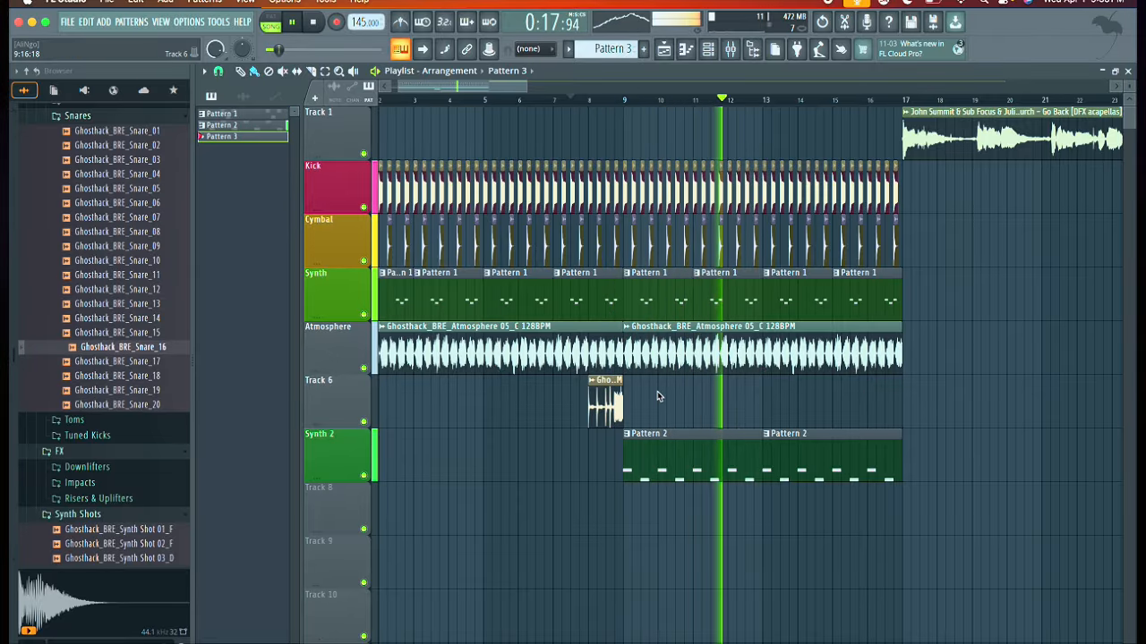
double_click(675, 361)
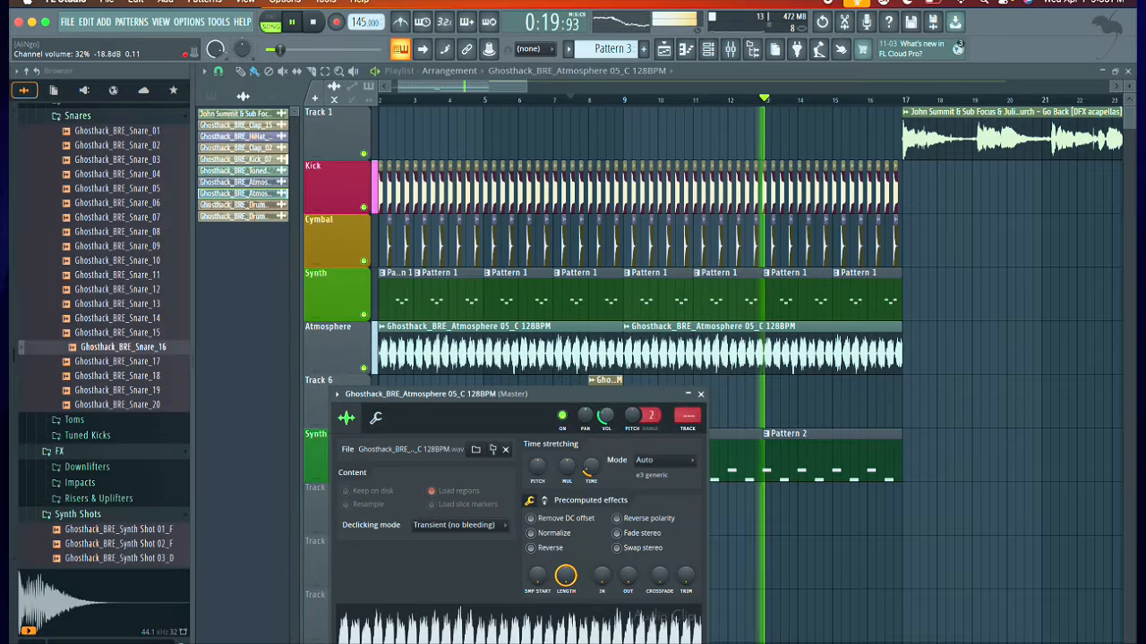
click(699, 394)
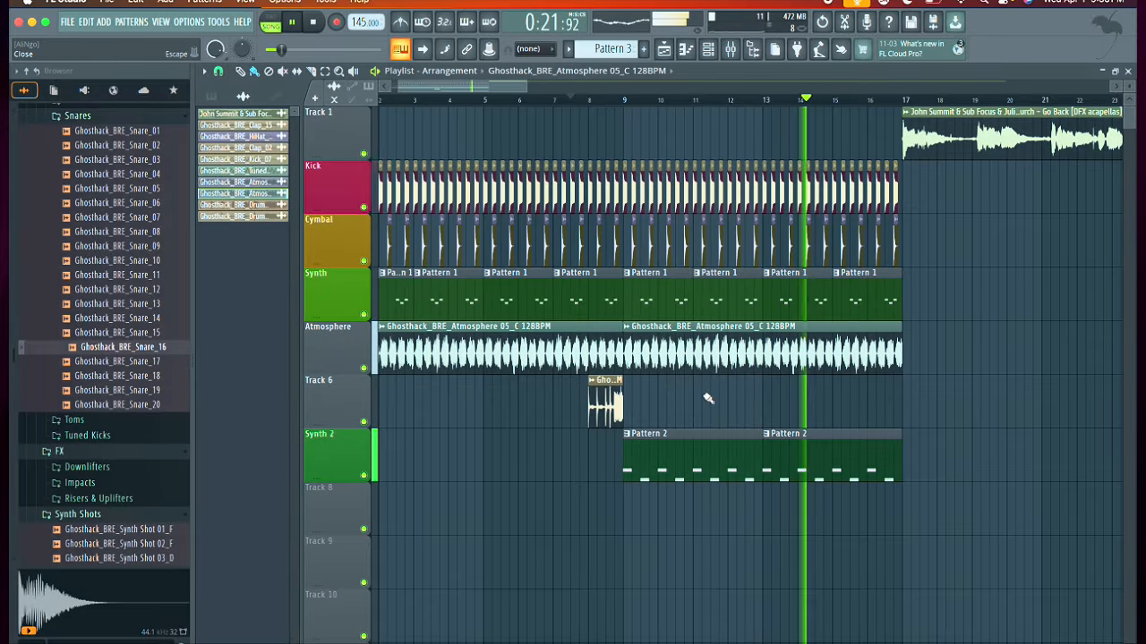
click(297, 24)
Step: Add a short Pattern 2 clip at the end of the Synth 2 track, finishing at bar 17
click(654, 463)
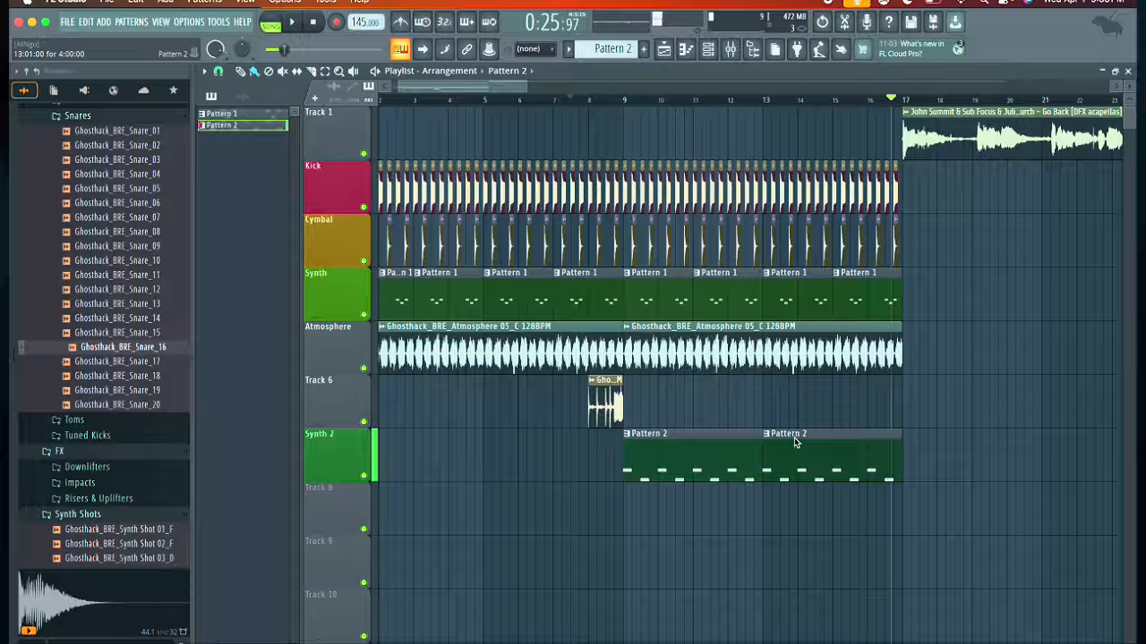
click(791, 512)
drag(791, 514, 902, 471)
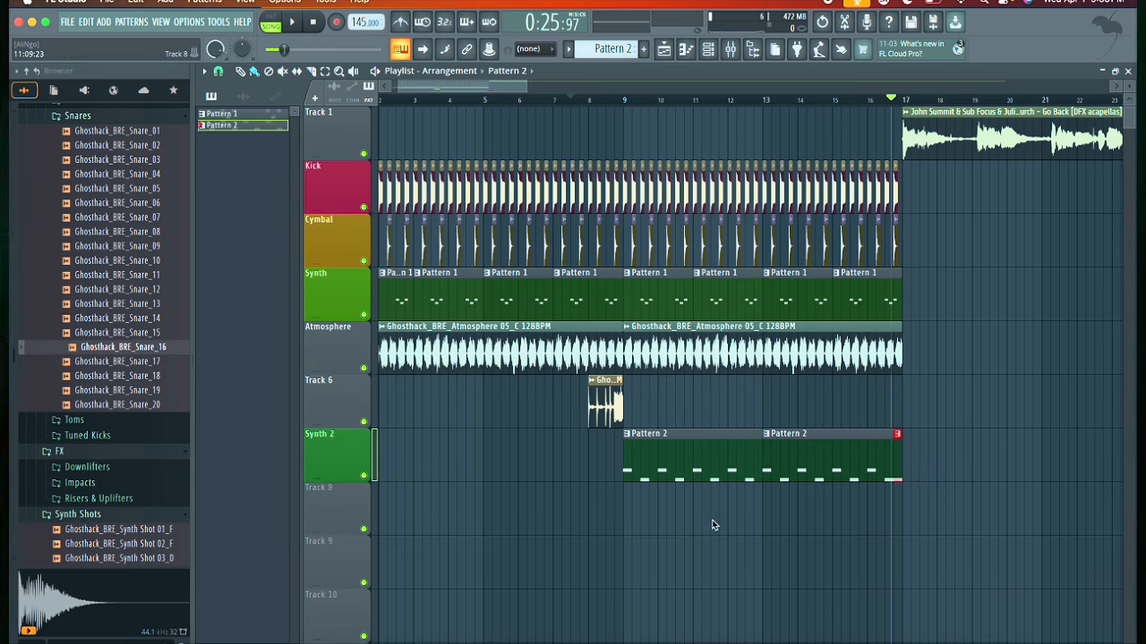
Step: Preview Ghosthack_BRE_Percussion_38 and load it in the channel rack for Pattern 3 in place of the snare sample
scroll(77, 345, up, 6)
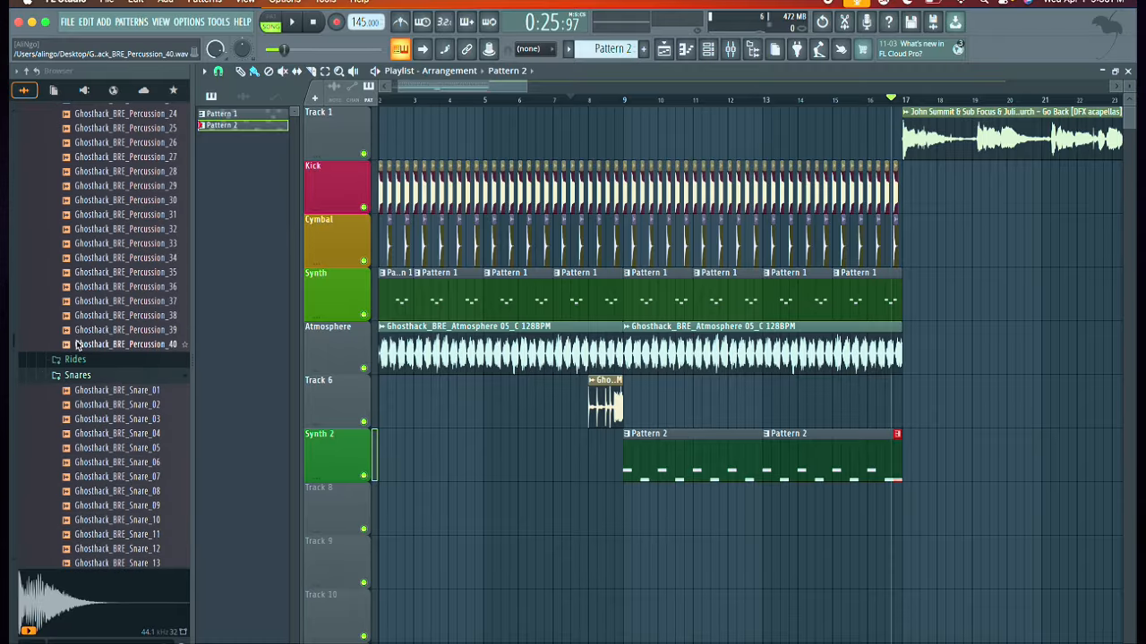
drag(102, 322, 104, 324)
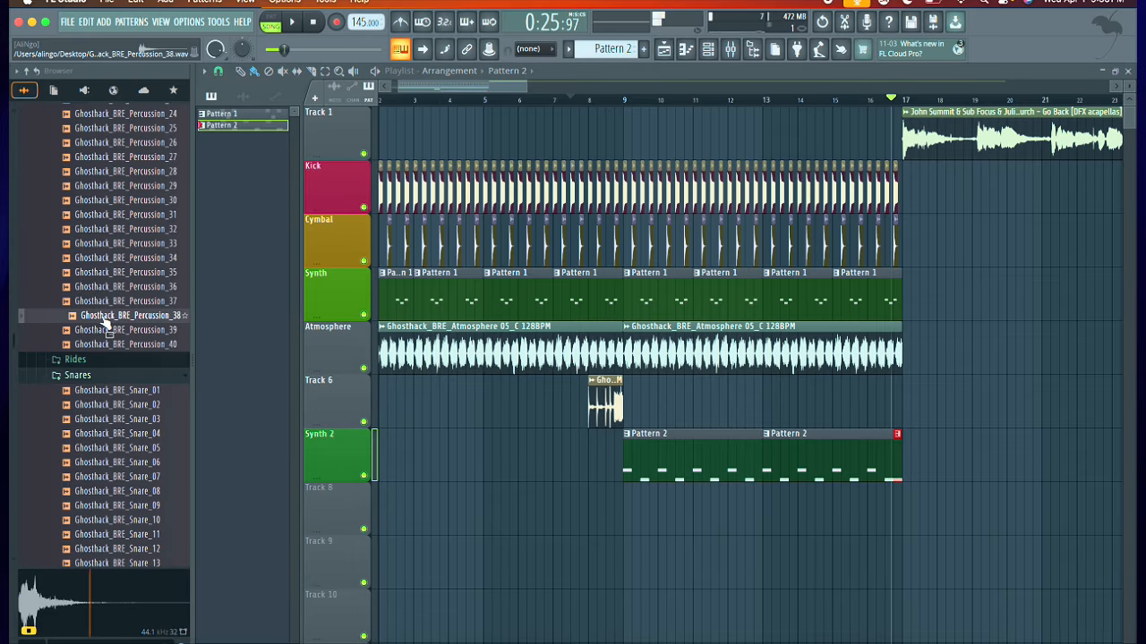
click(106, 323)
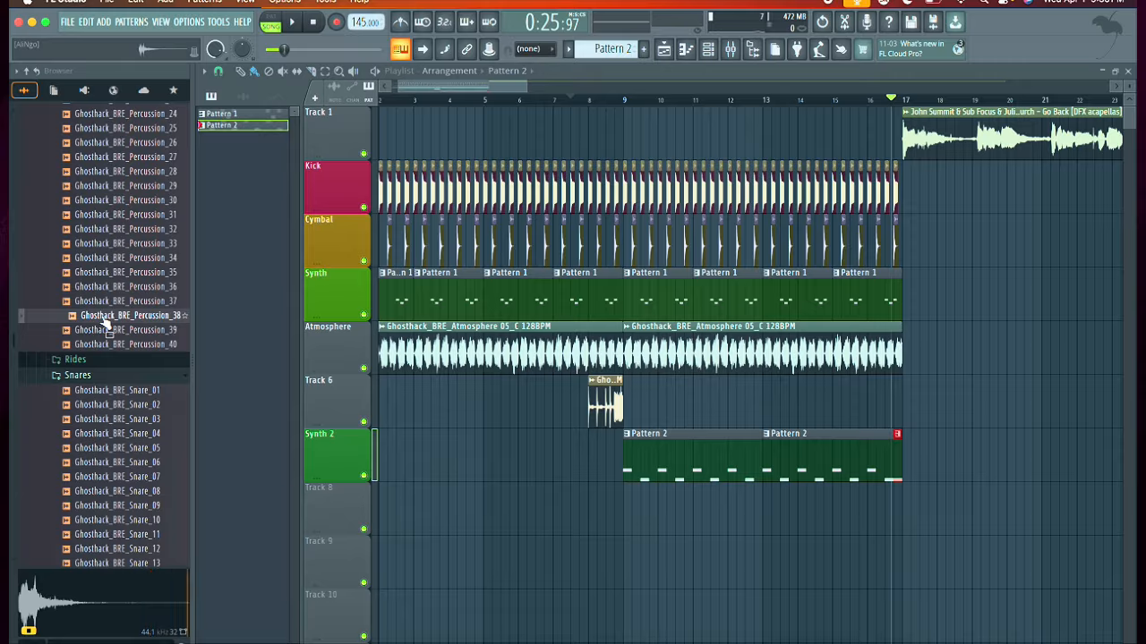
click(641, 49)
click(658, 67)
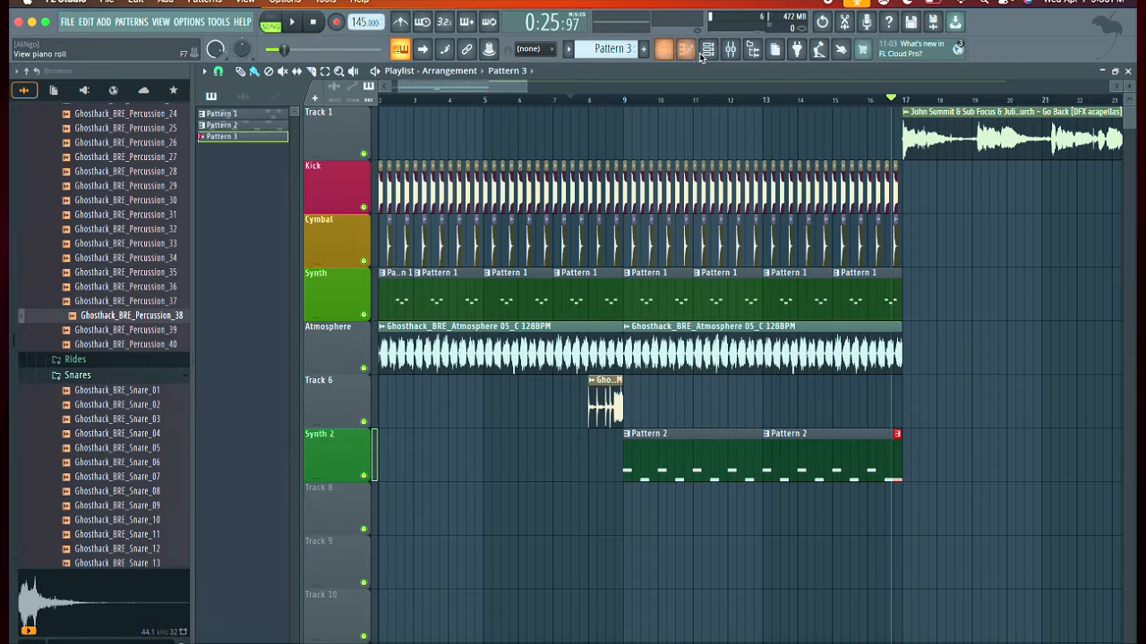
click(711, 53)
drag(133, 315, 418, 290)
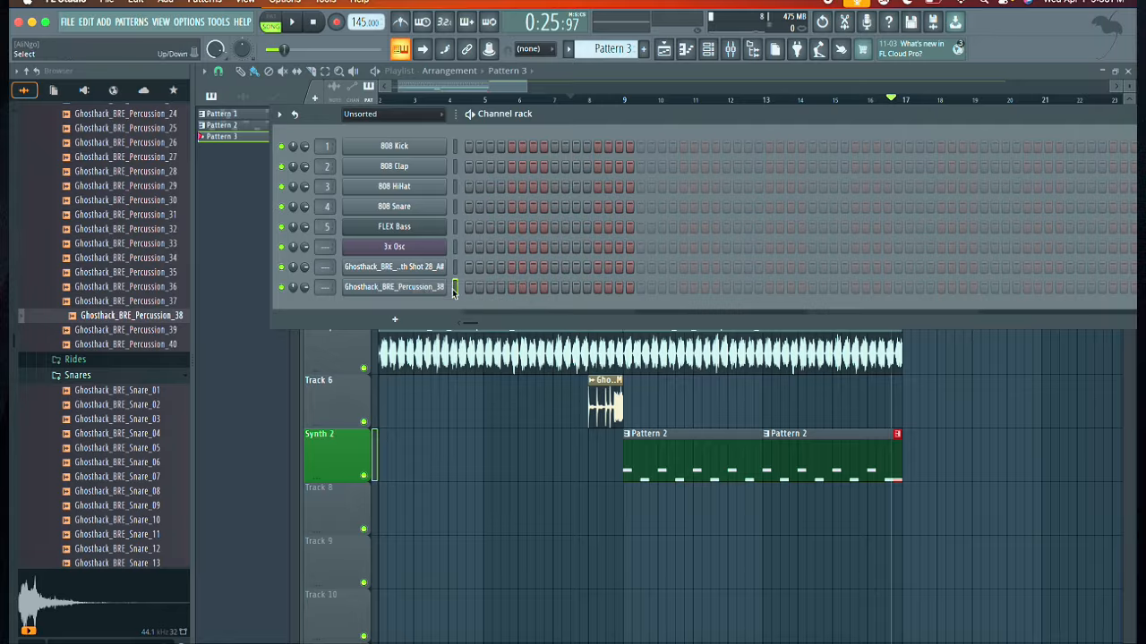
right_click(441, 293)
click(429, 294)
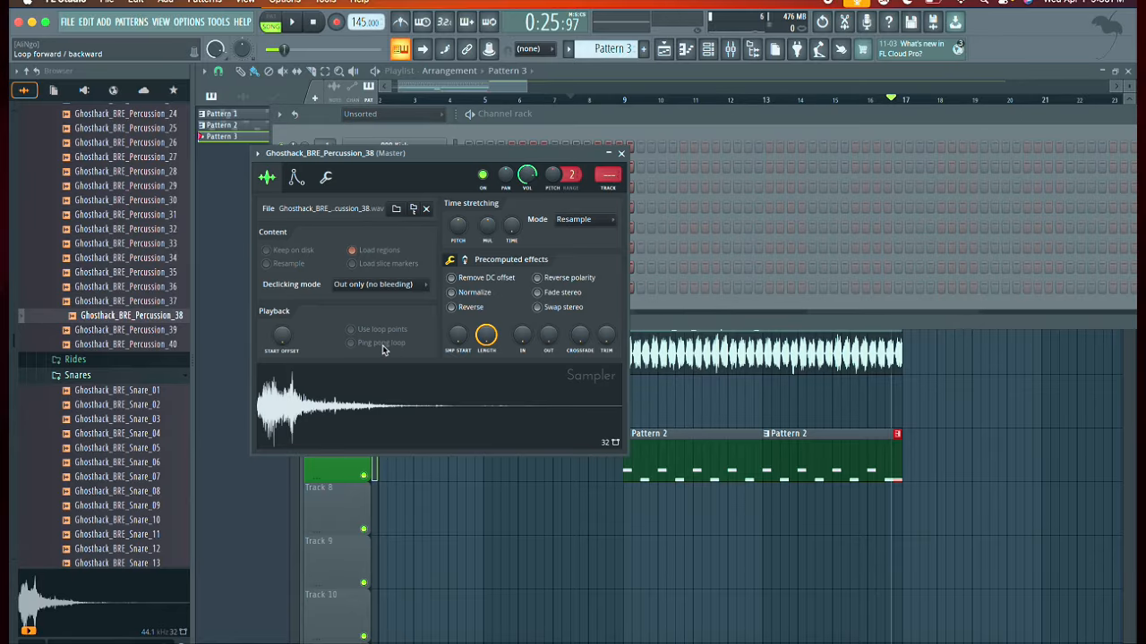
click(621, 154)
right_click(435, 294)
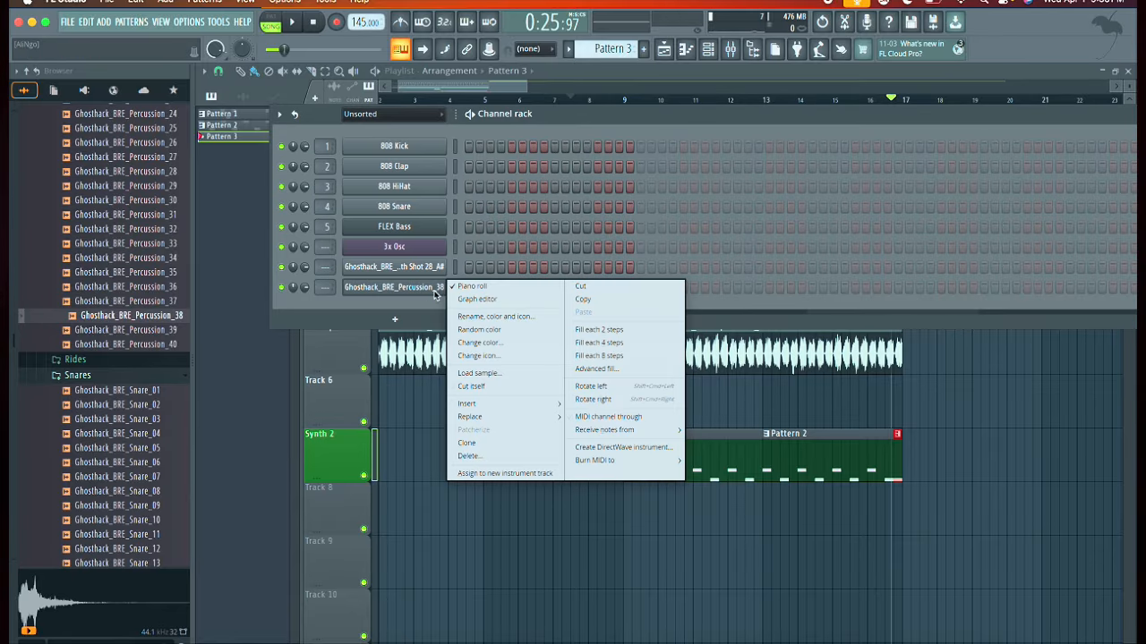
click(457, 293)
right_click(438, 292)
click(457, 289)
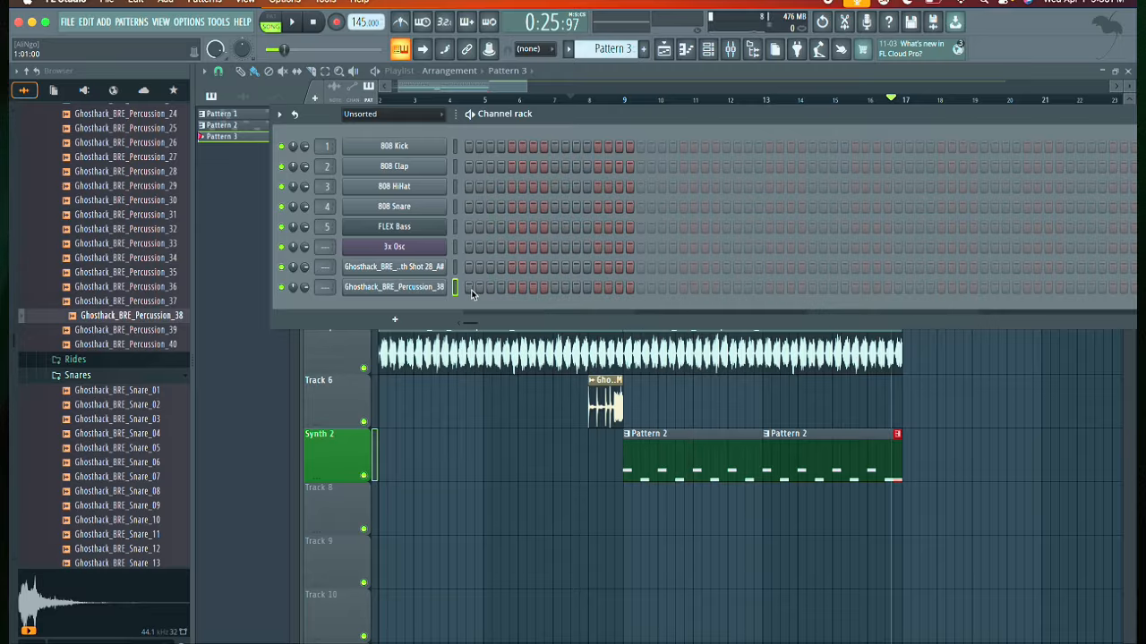
Step: Fill about the first 34 steps of the Ghosthack_BRE_Percussion_38 row without gaps and listen to Pattern 3 in pattern mode
right_click(464, 293)
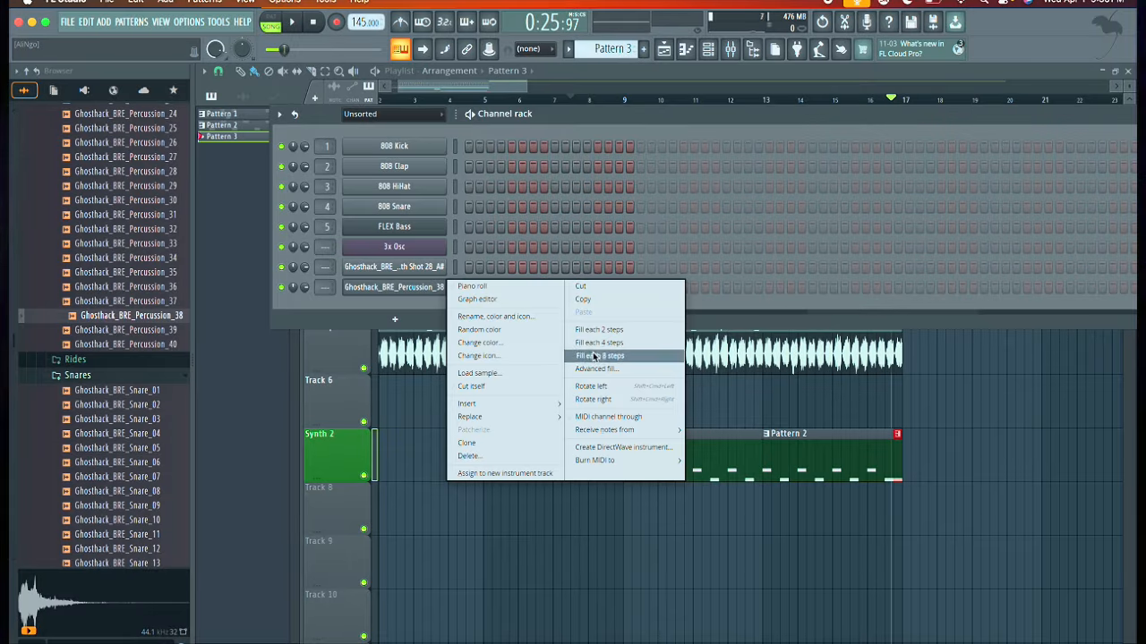
click(591, 344)
drag(571, 291, 812, 296)
click(315, 23)
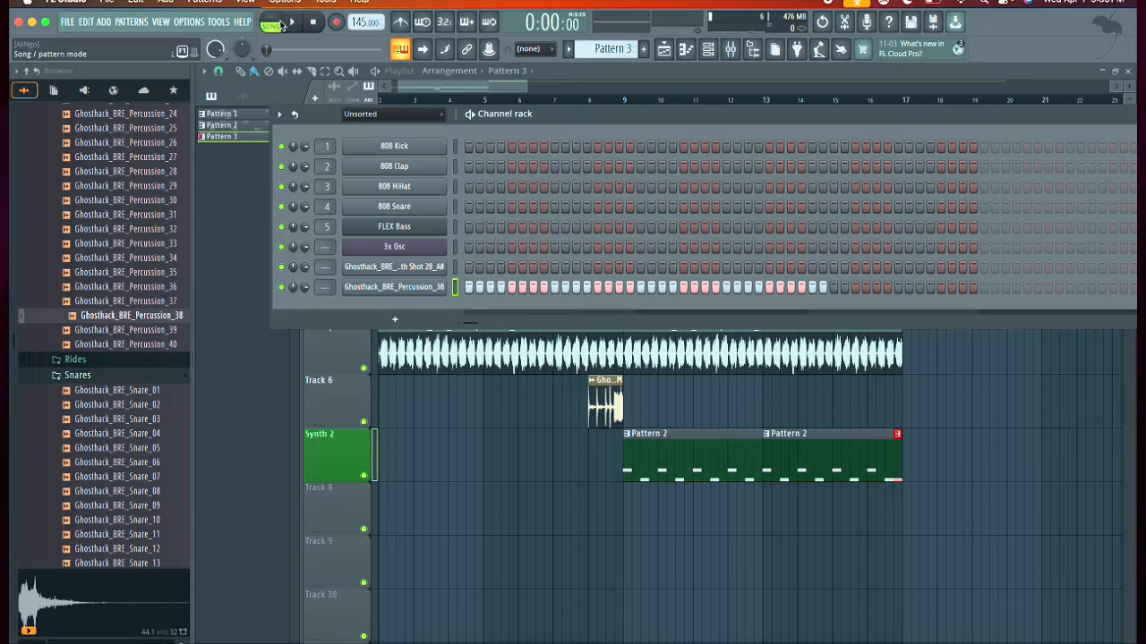
click(290, 24)
click(291, 24)
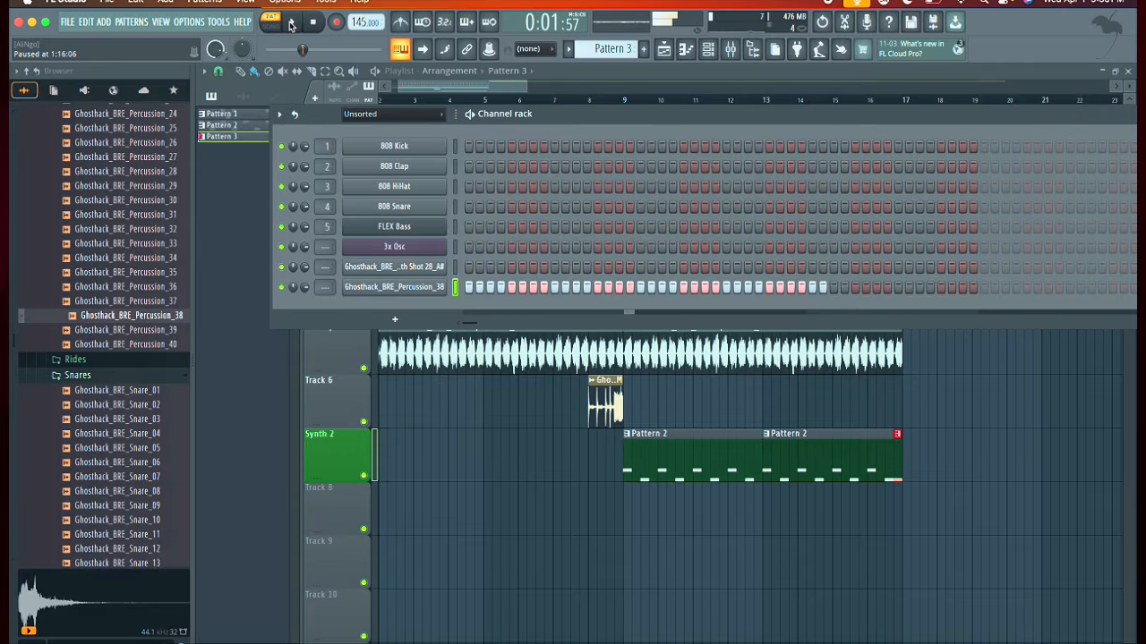
Step: Look at the declicking modes and channel volume in the Ghosthack_BRE_Percussion_38 sampler settings
click(393, 286)
click(425, 285)
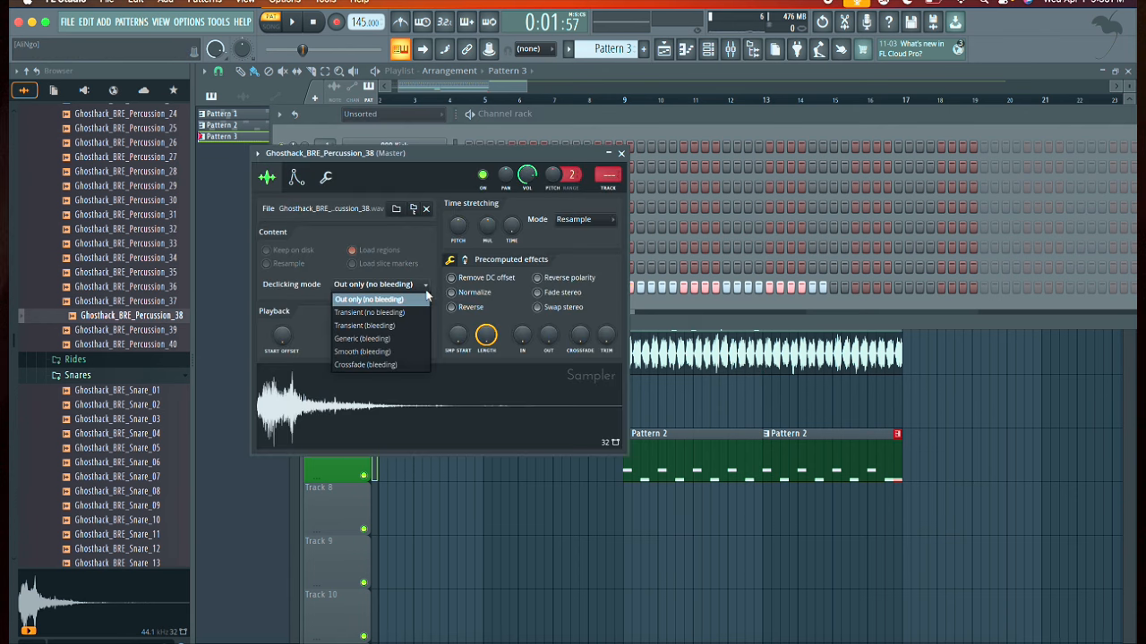
click(426, 269)
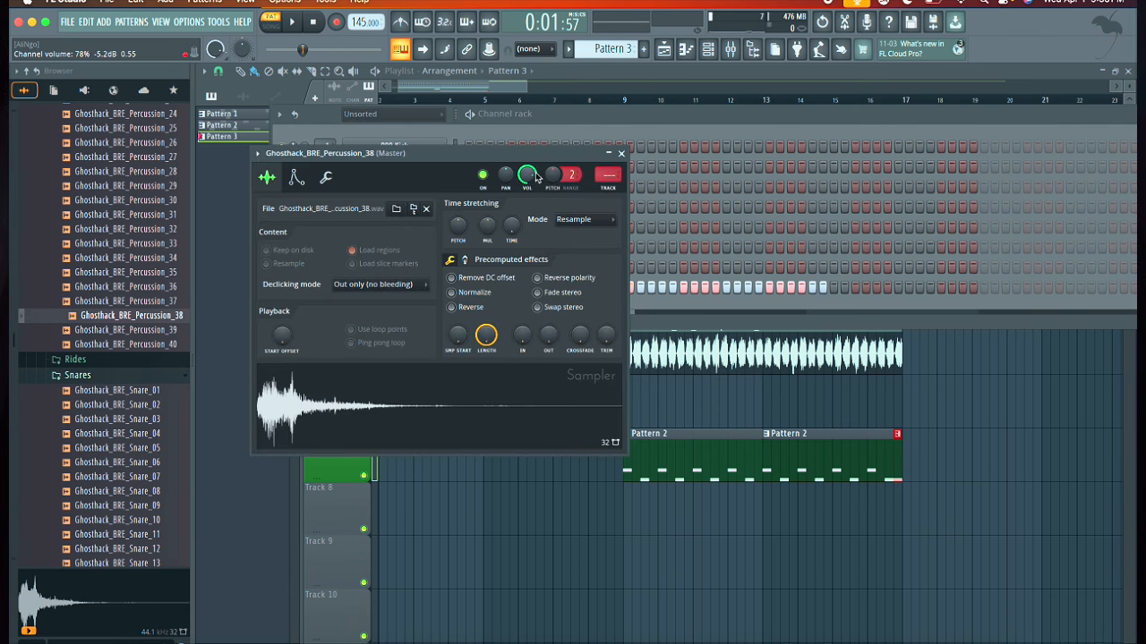
click(621, 153)
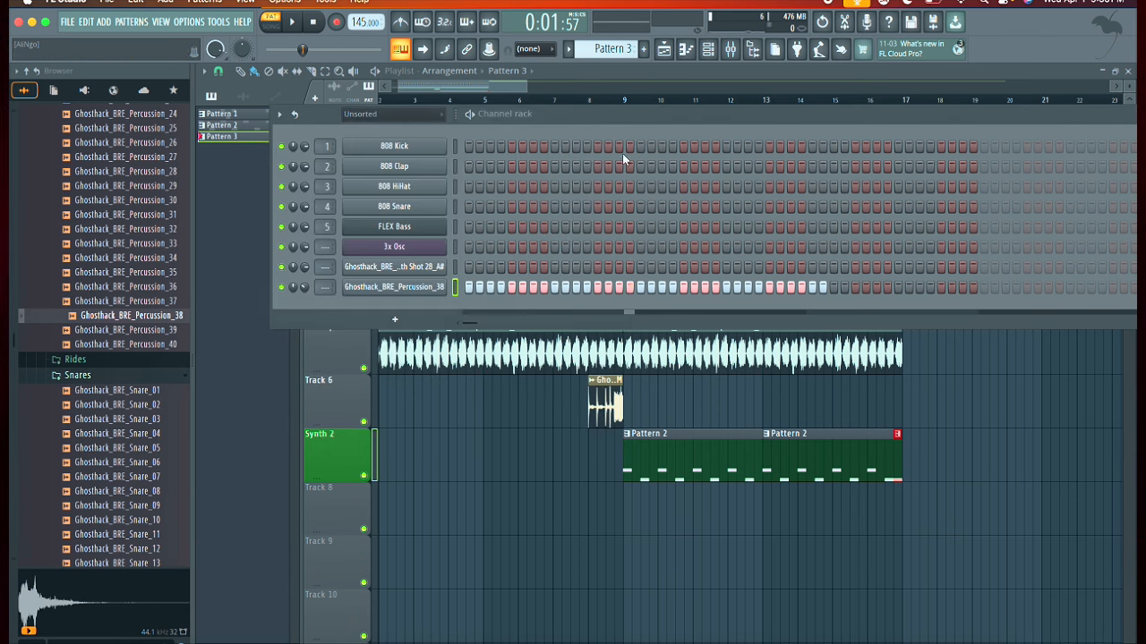
Step: Remove the last two filled steps from the Ghosthack_BRE_Percussion_38 row to shorten Pattern 3 to two bars
click(636, 506)
right_click(707, 516)
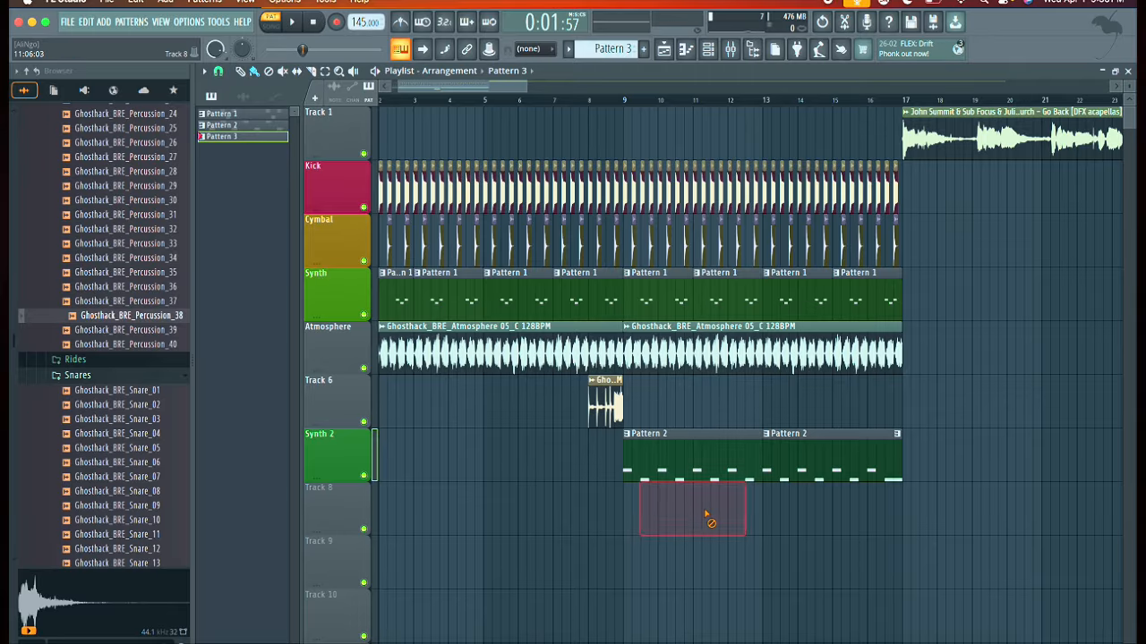
click(707, 49)
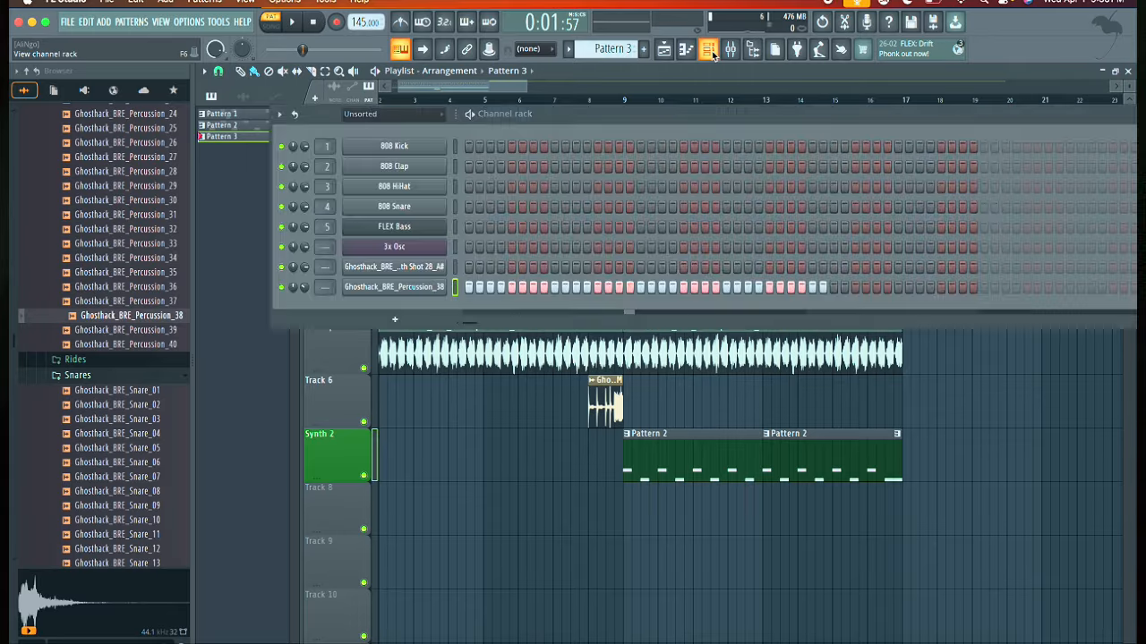
right_click(821, 287)
right_click(811, 287)
Step: Place Pattern 3 on Track 8 at bar 9 and repeat the clip until bar 17
click(668, 504)
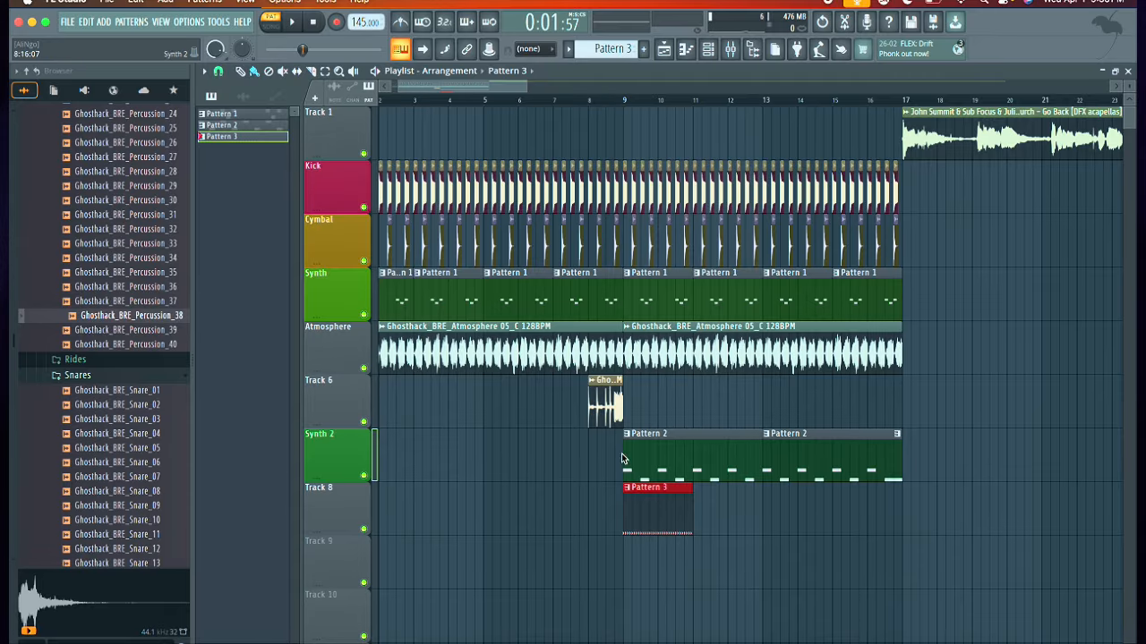
drag(698, 512, 856, 515)
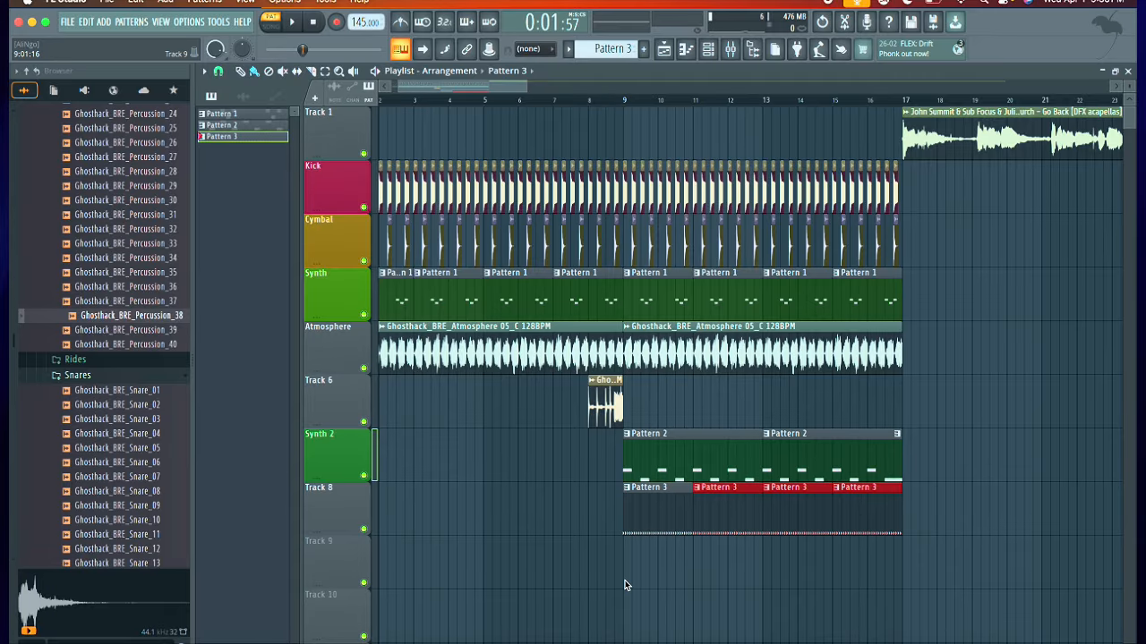
click(632, 584)
right_click(645, 586)
Step: Listen to the arrangement in song mode, replaying the section leading into the Pattern 3 clips, and pause near bar 17
click(279, 26)
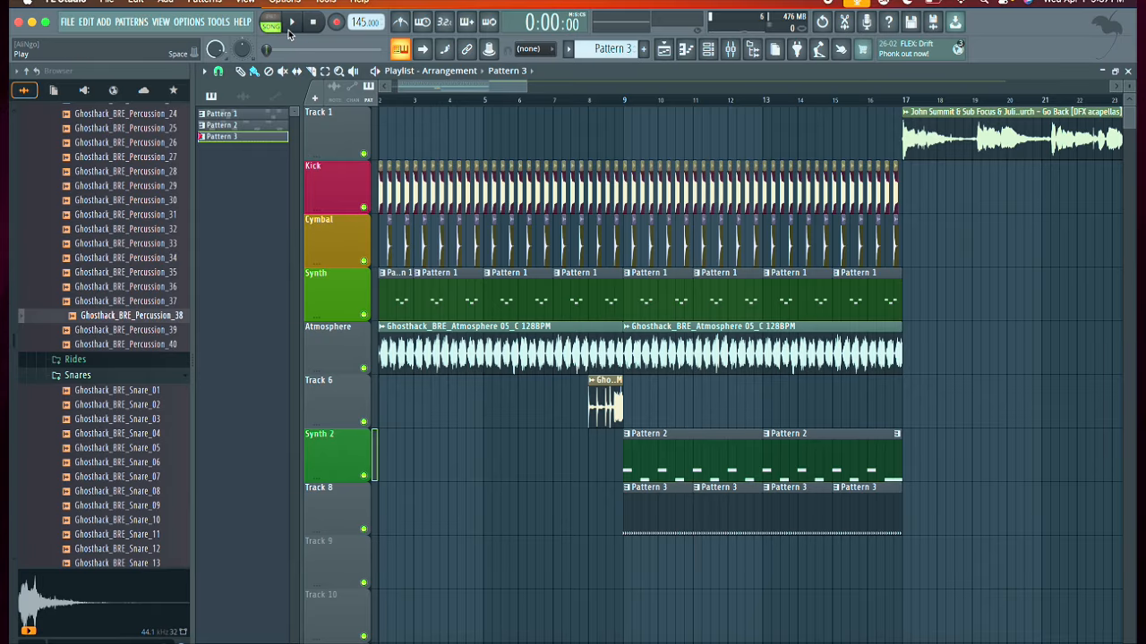
key(space)
click(336, 50)
drag(336, 50, 280, 50)
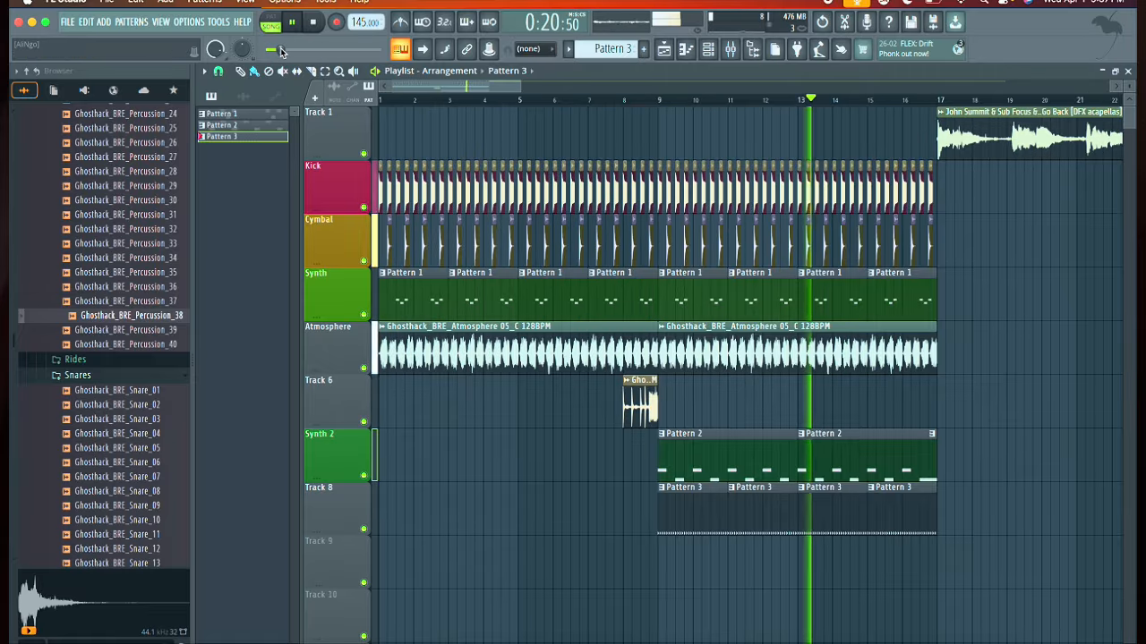
drag(839, 102, 602, 102)
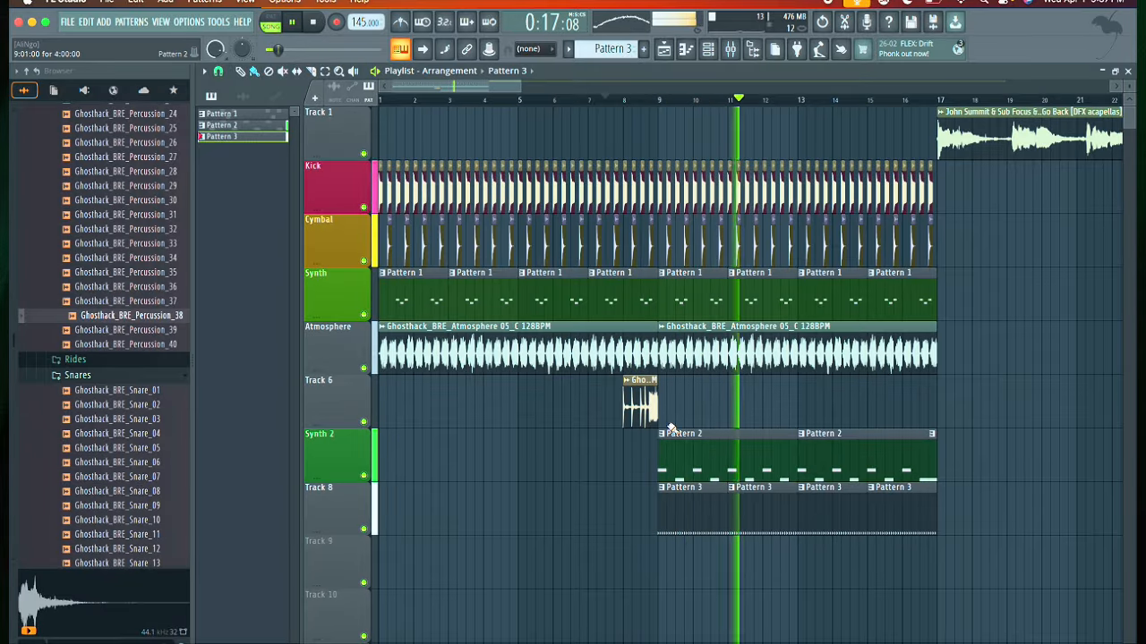
click(292, 22)
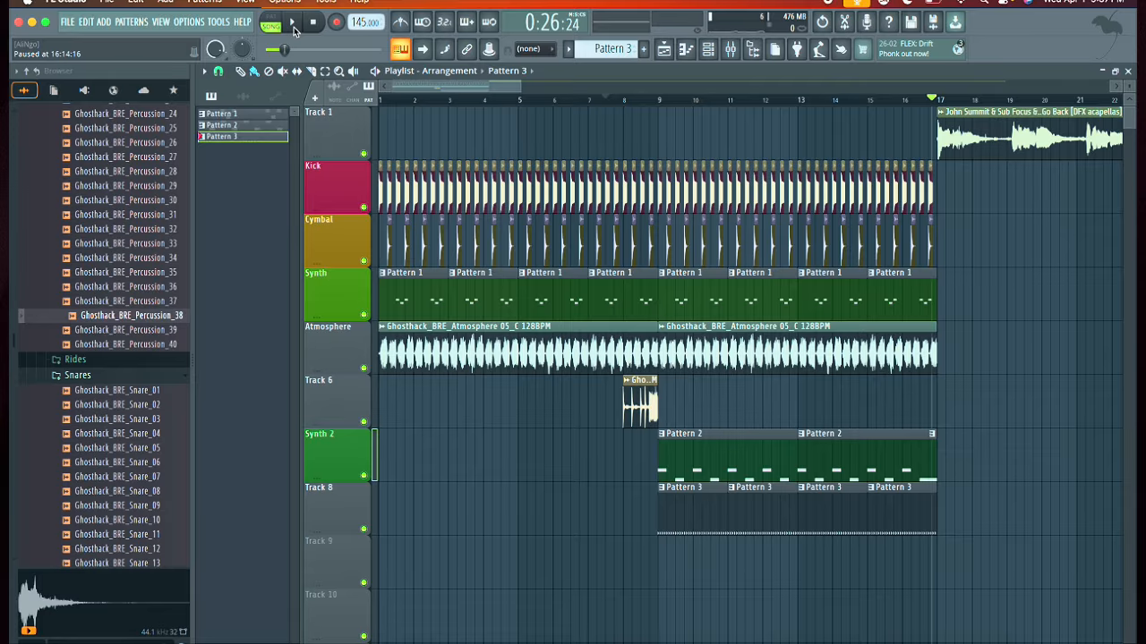
Step: Collapse the Atmospheres, Drum Fill, Synth Shots and Vocal Shots folders of the Ghosthack - Big Room Essentials pack in the sample browser
scroll(692, 392, down, 4)
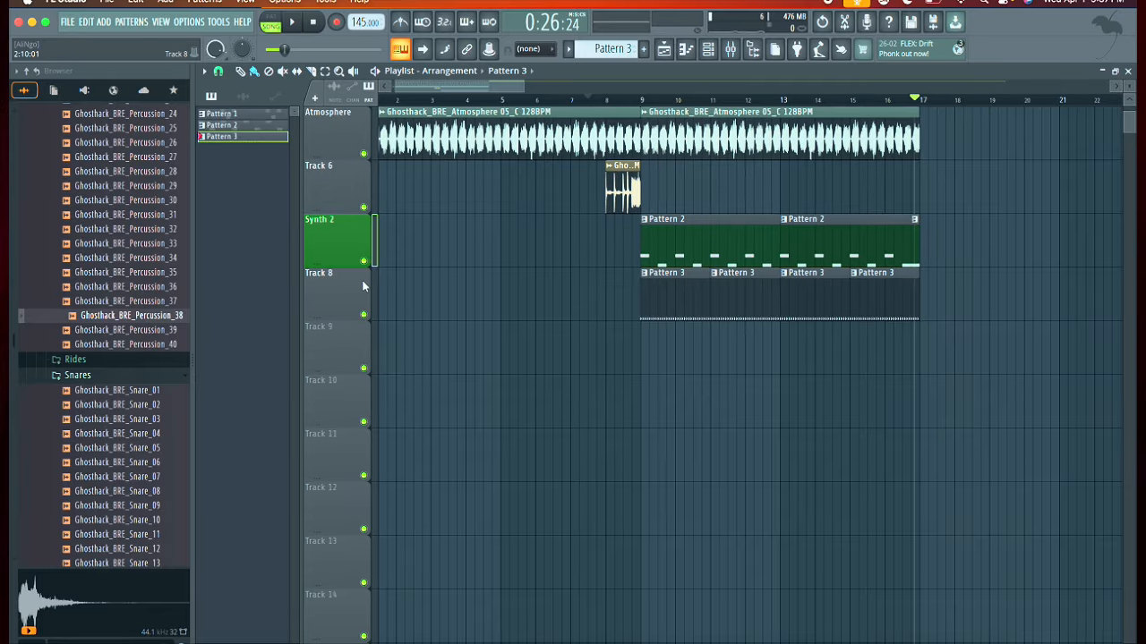
scroll(125, 358, up, 20)
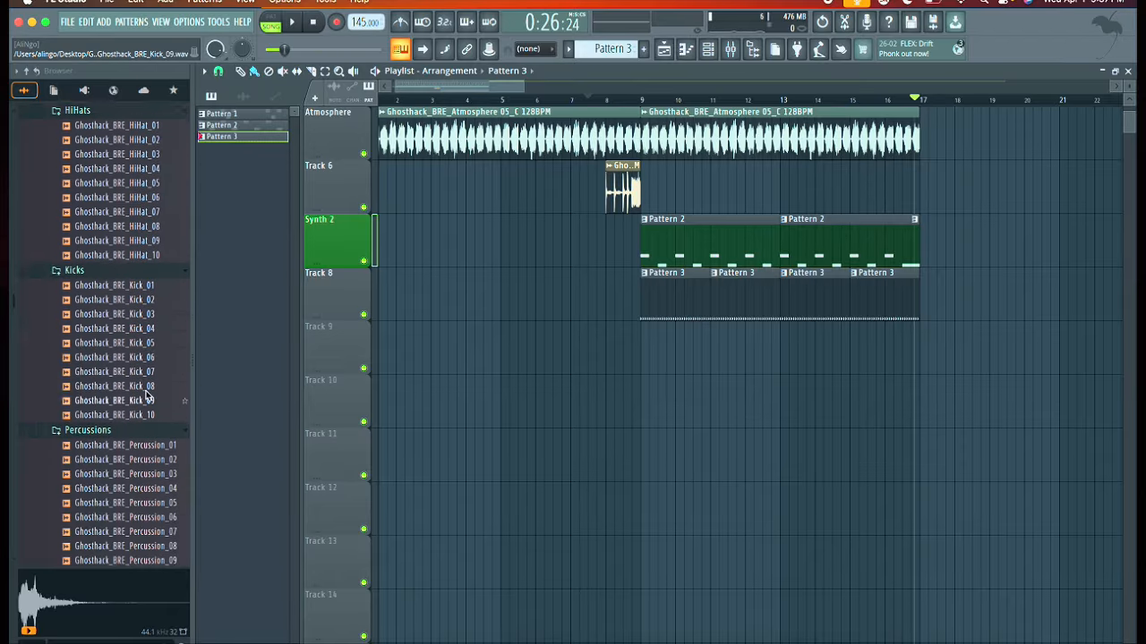
scroll(107, 320, up, 10)
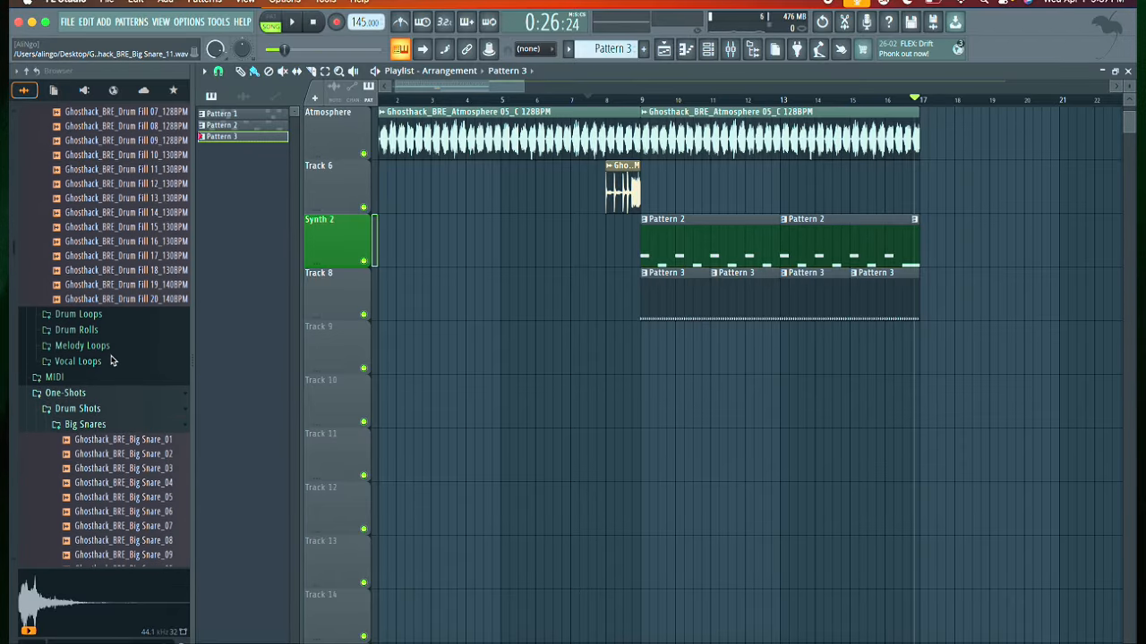
click(106, 362)
scroll(106, 361, up, 8)
click(105, 360)
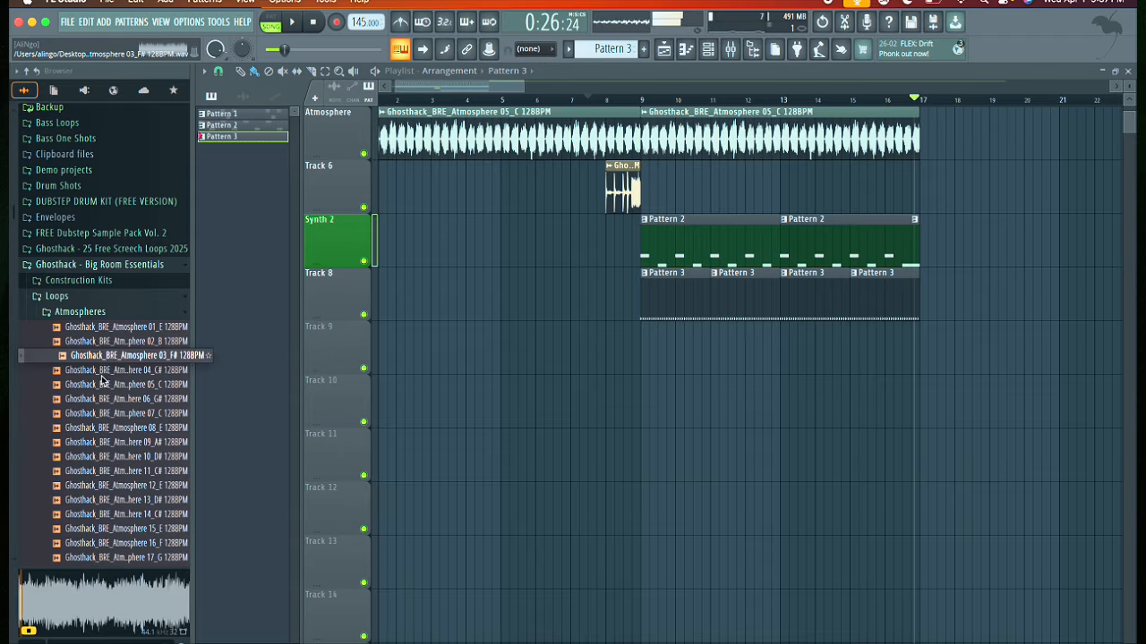
click(88, 344)
click(46, 311)
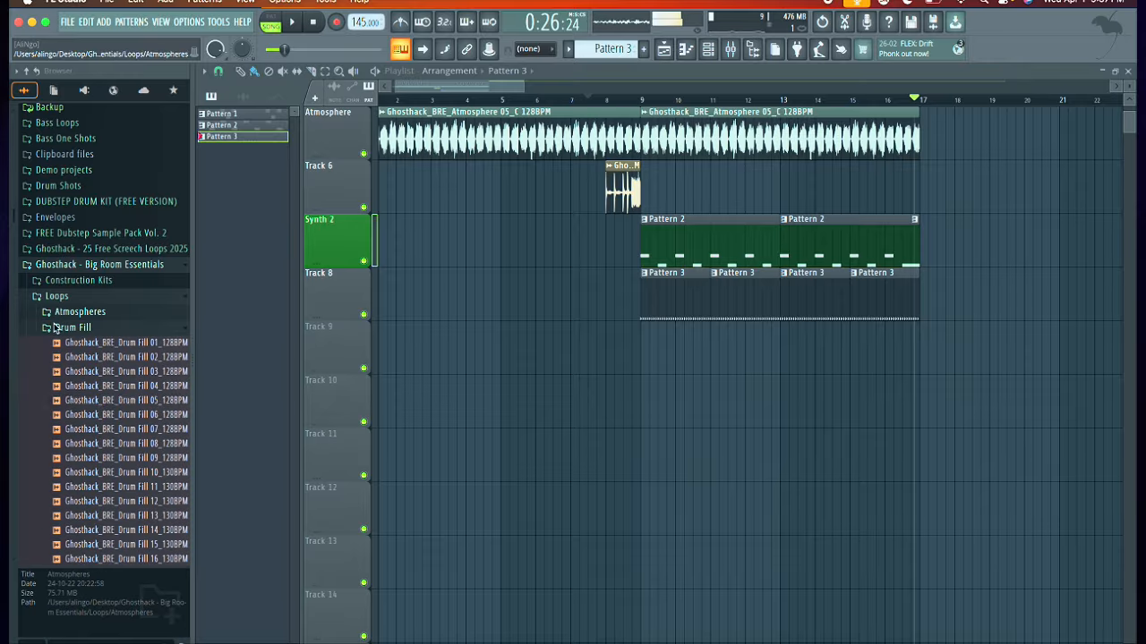
click(47, 329)
scroll(65, 426, down, 20)
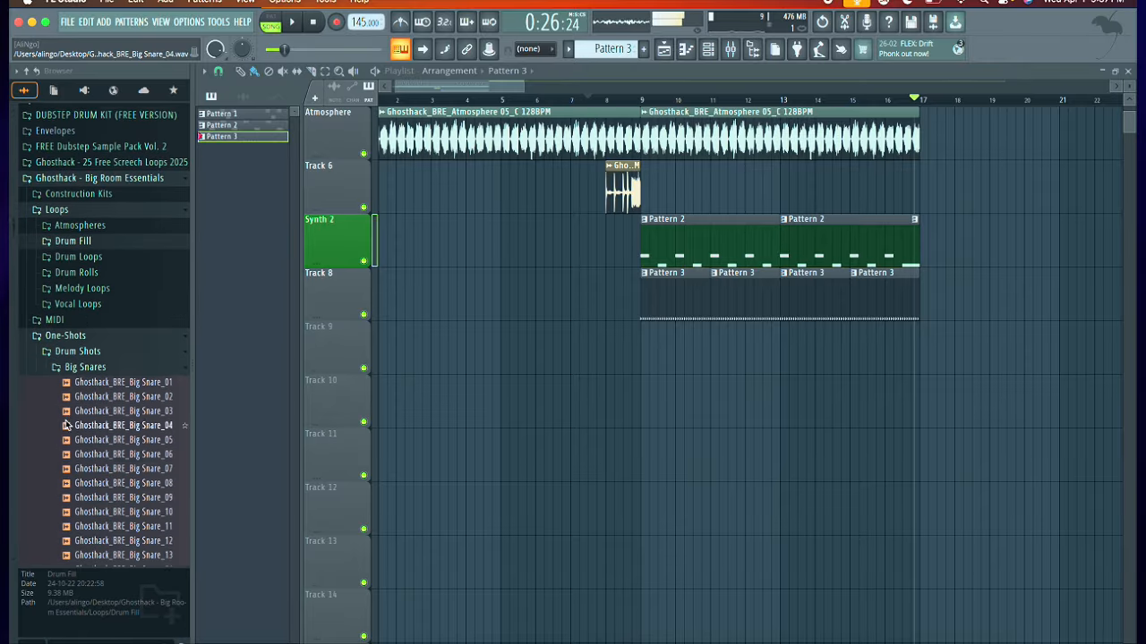
scroll(65, 426, down, 20)
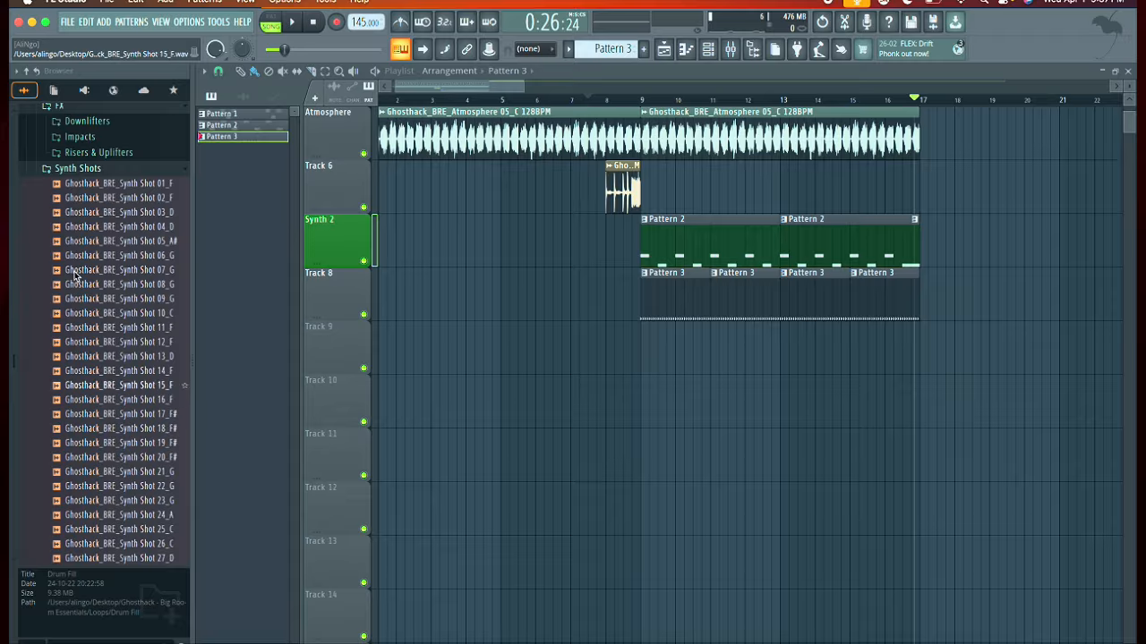
click(48, 168)
click(49, 184)
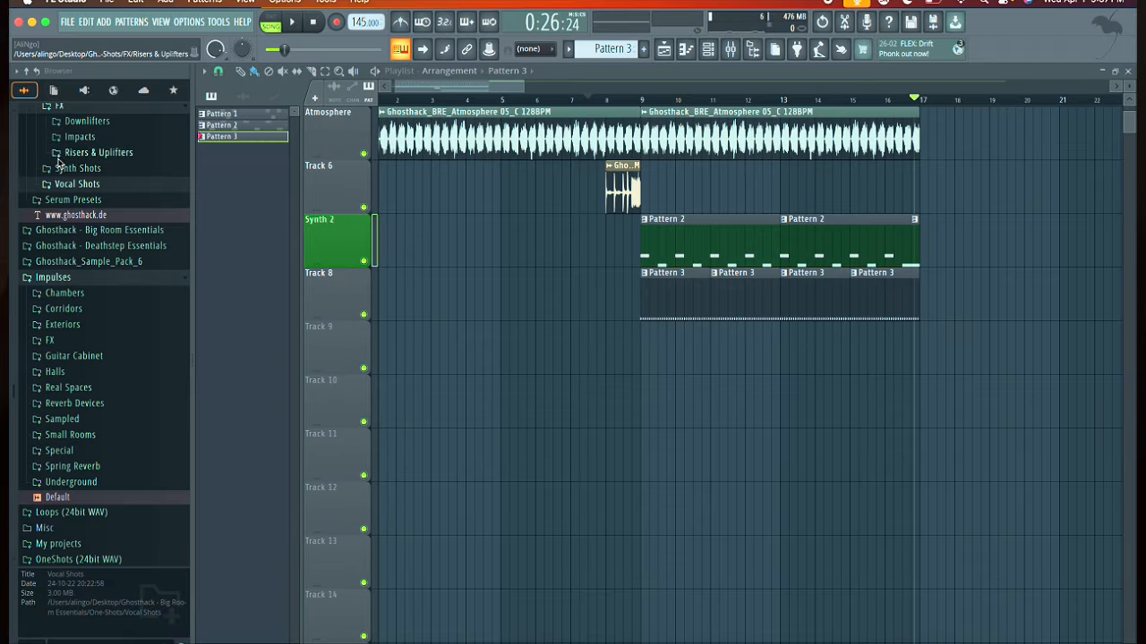
Step: Expand the Risers & Uplifters folder and preview several samples, including Riser 16_G#, Uplifter_07 and Uplifter_03
click(57, 156)
click(95, 198)
click(114, 359)
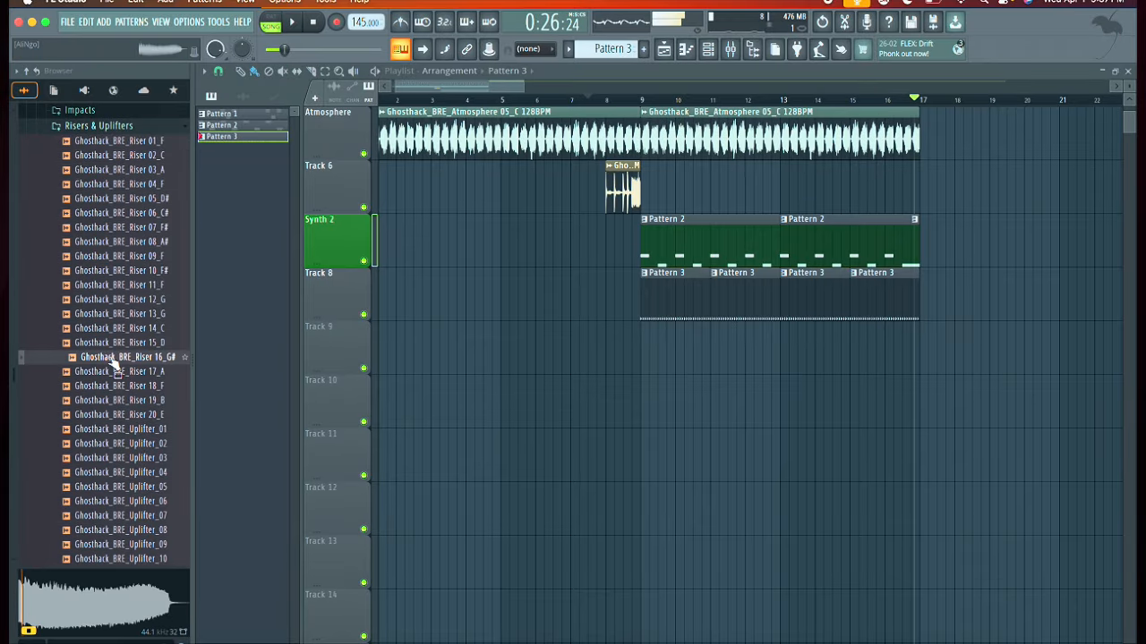
click(109, 159)
scroll(110, 166, down, 3)
click(114, 430)
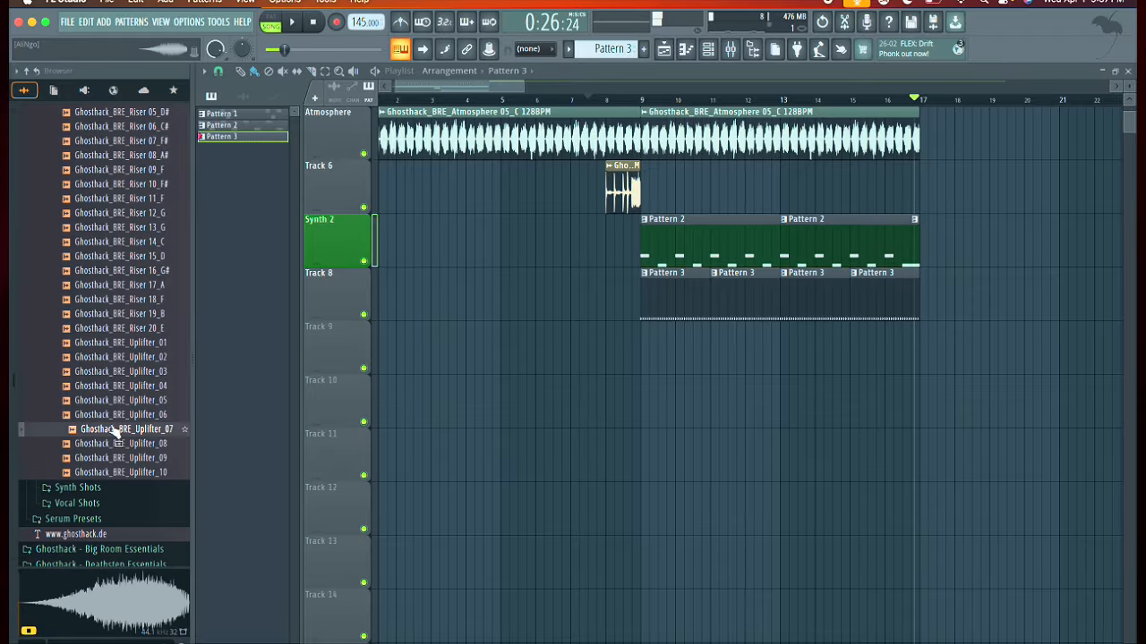
click(120, 375)
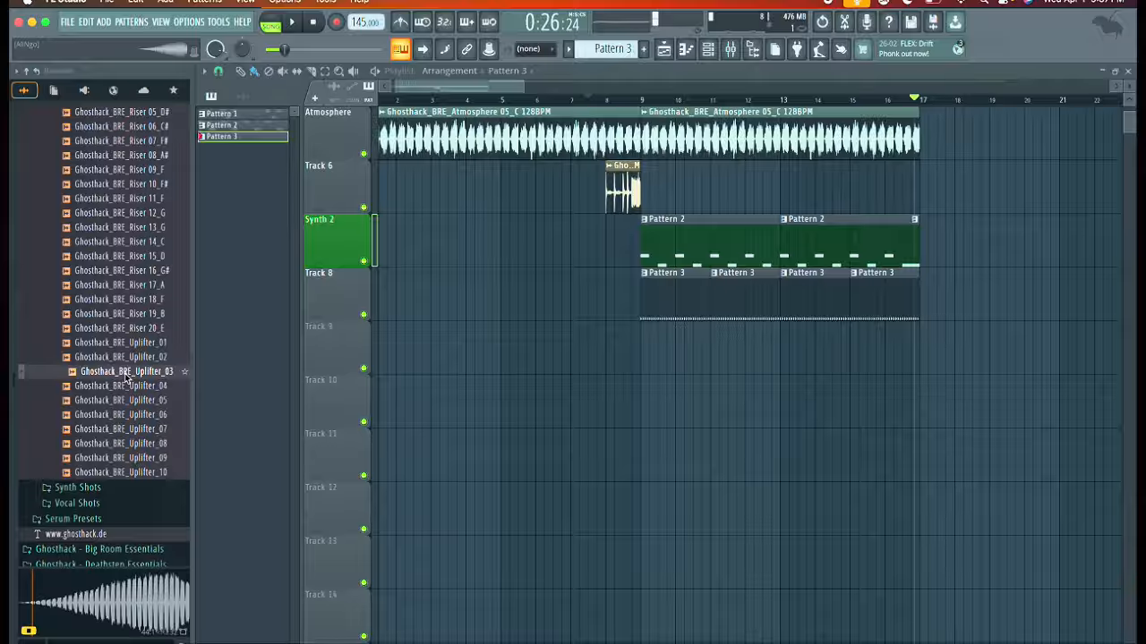
Step: Add Ghosthack_BRE_Uplifter_03 to Track 9 from bar 8 and fit it to the project tempo of 145
drag(126, 381, 625, 333)
click(609, 328)
click(725, 430)
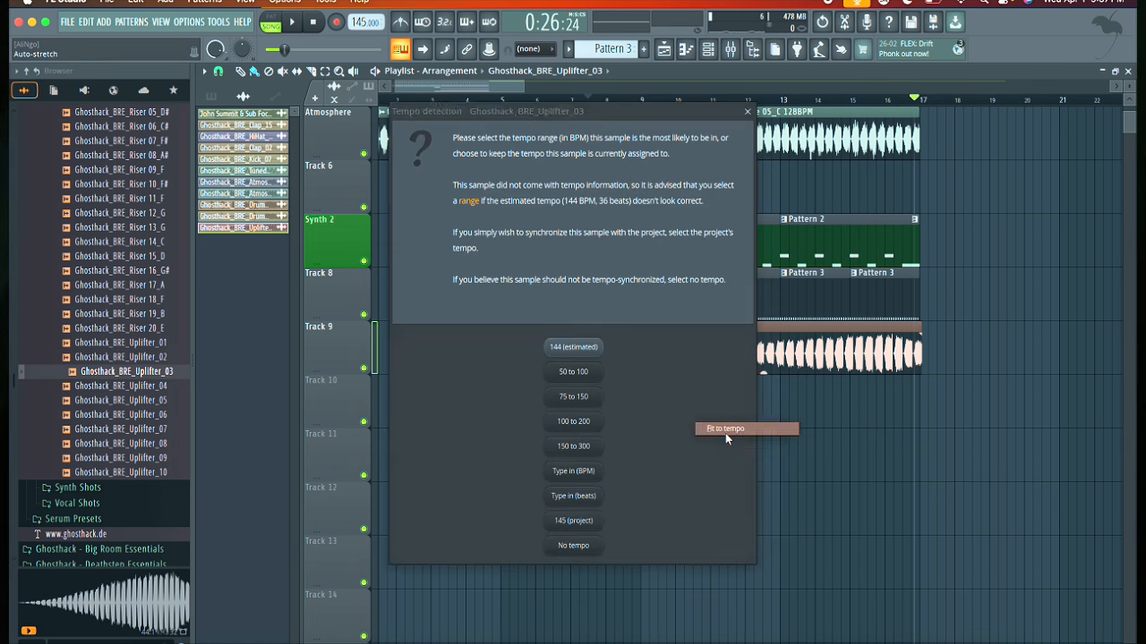
click(573, 520)
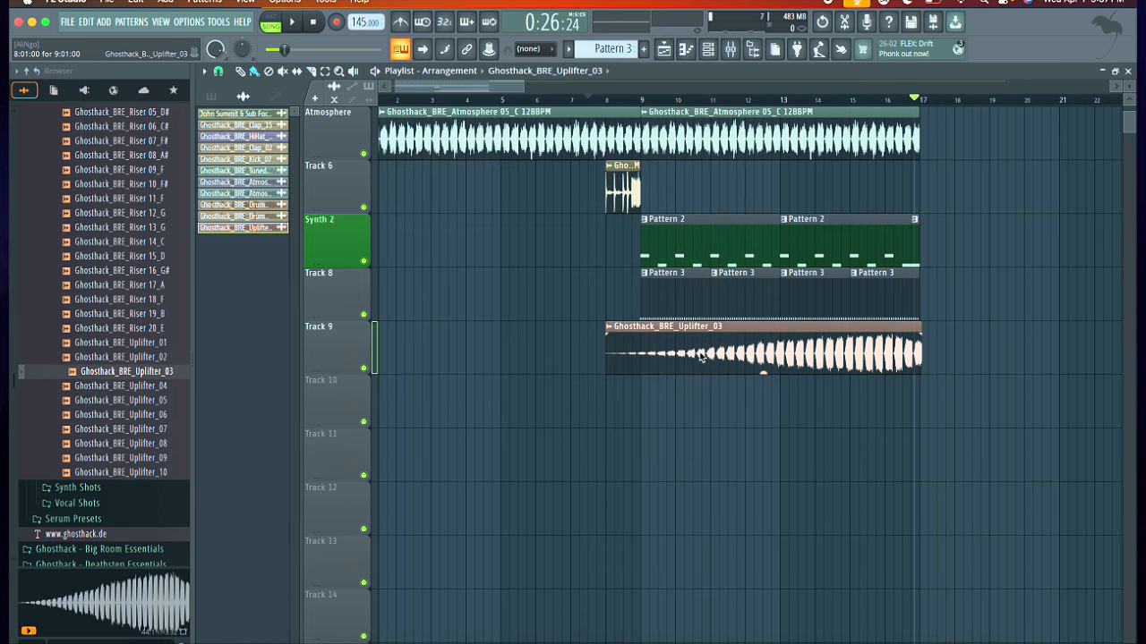
Step: Adjust the Ghosthack_BRE_Uplifter_03 clip's time stretching to end it at bar 17 and trim its start to bar 9
scroll(700, 350, up, 2)
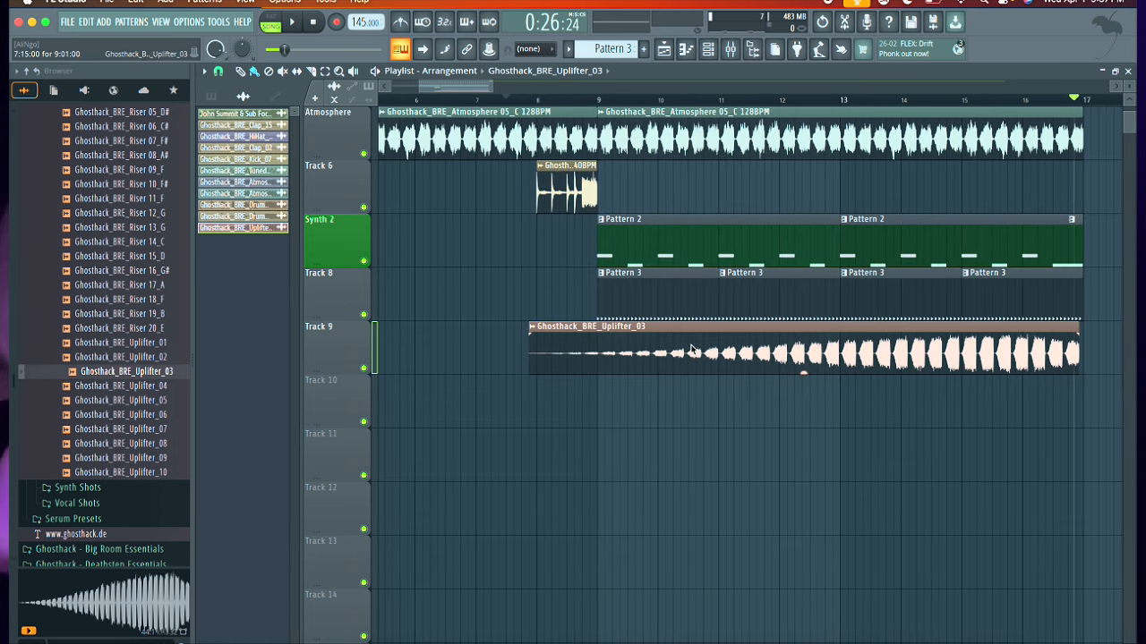
double_click(693, 337)
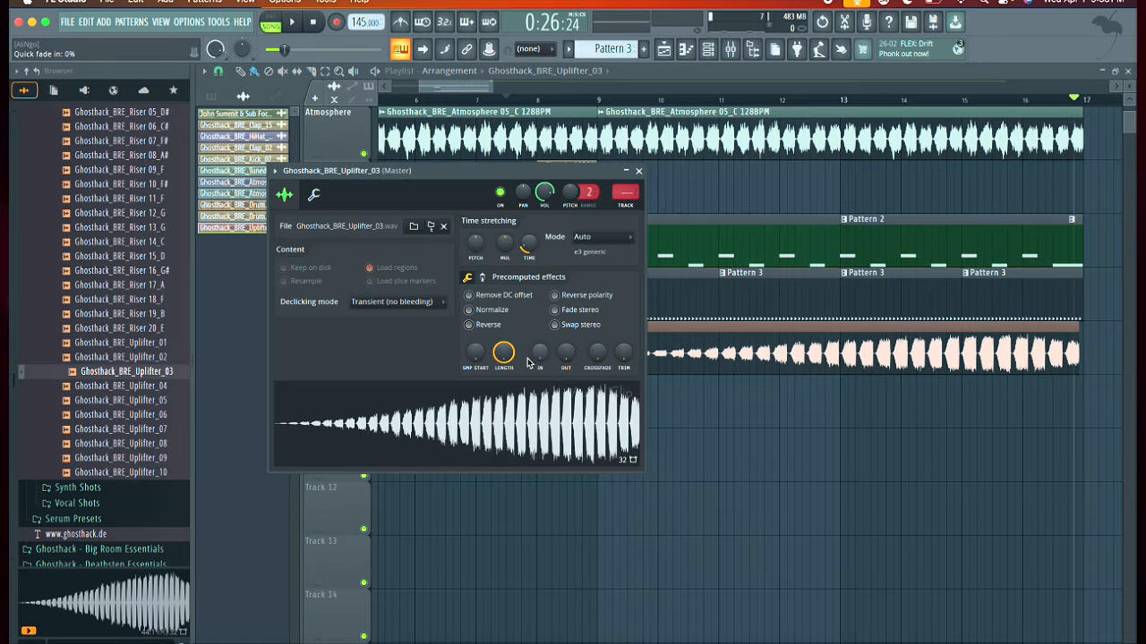
drag(523, 255, 524, 257)
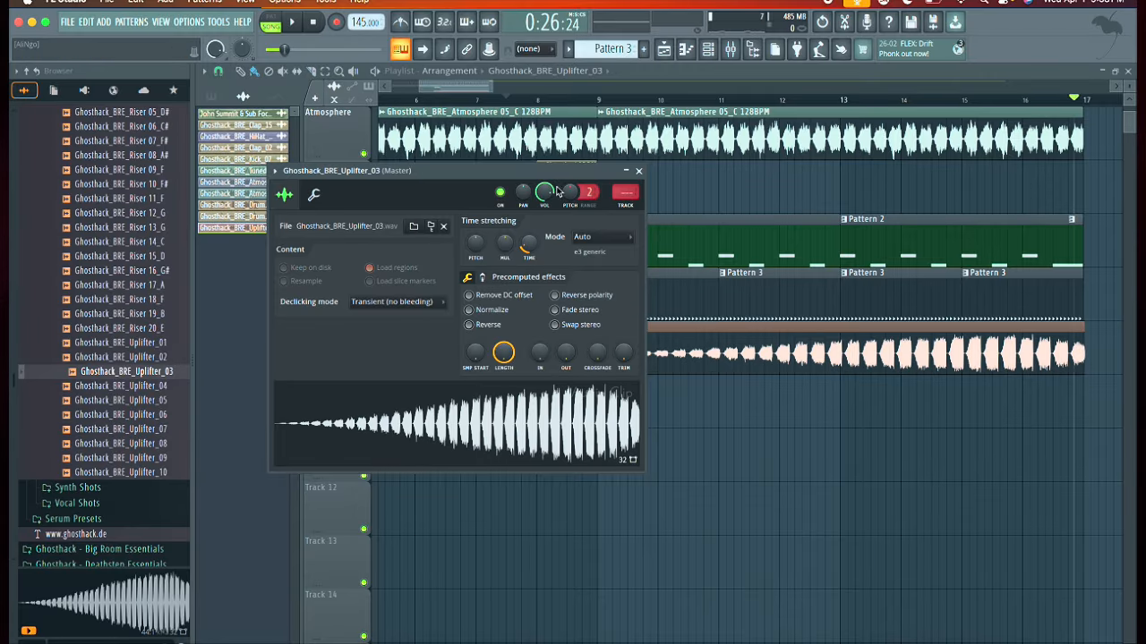
click(638, 171)
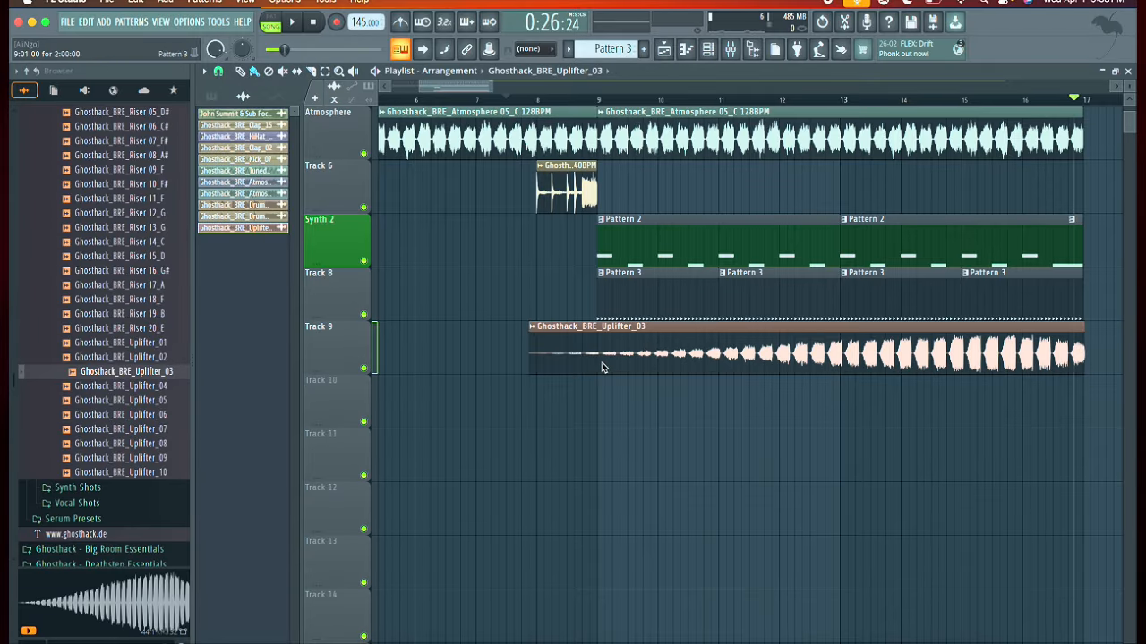
drag(529, 363, 543, 363)
drag(593, 363, 599, 362)
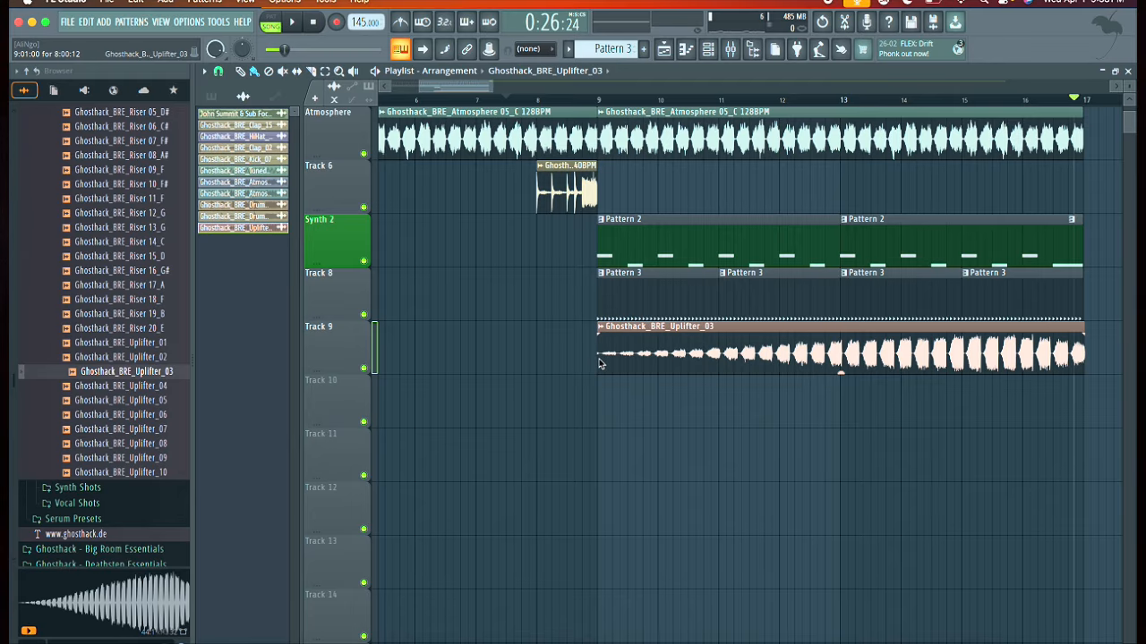
Step: Rename Track 8, which holds the Pattern 3 clips, as Percussion
scroll(600, 363, down, 3)
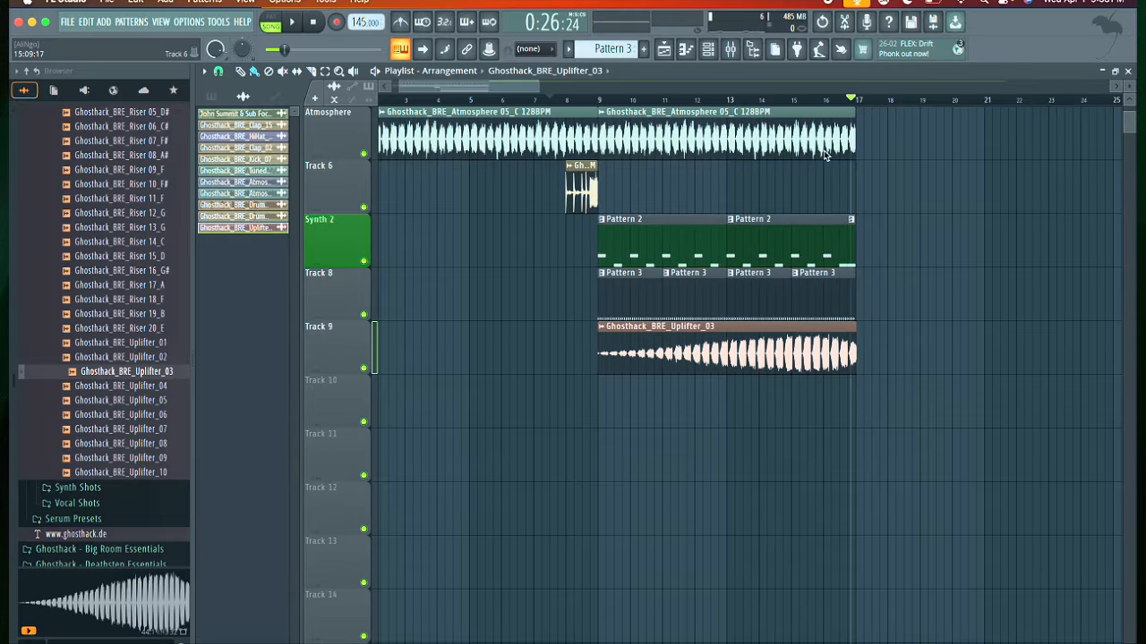
drag(855, 103, 714, 101)
scroll(716, 215, up, 4)
scroll(716, 230, right, 2)
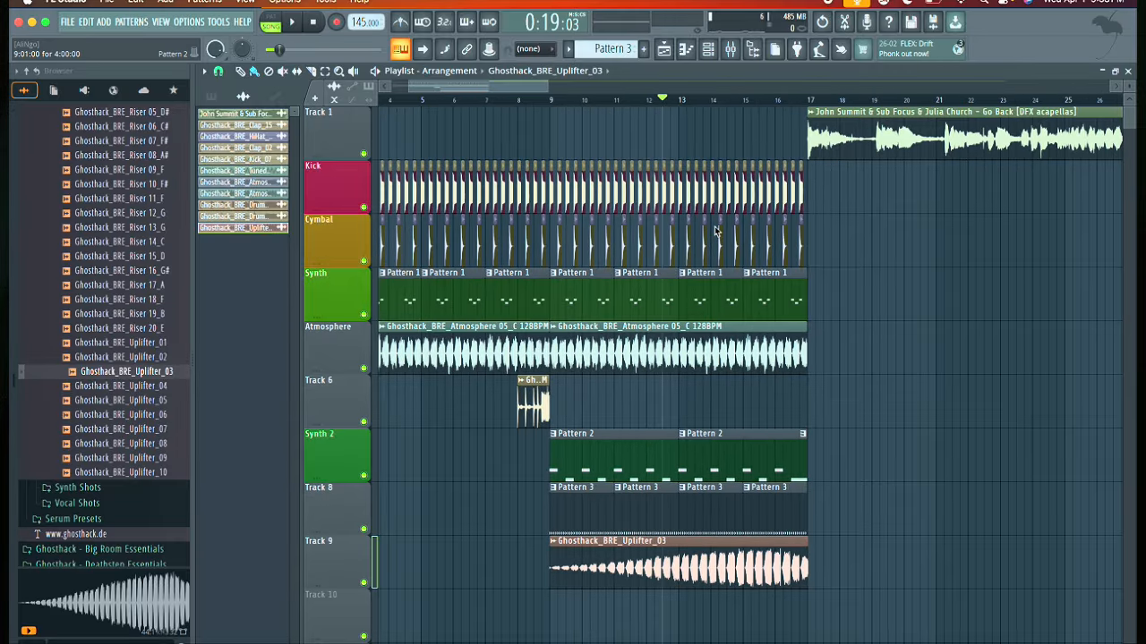
scroll(714, 231, down, 2)
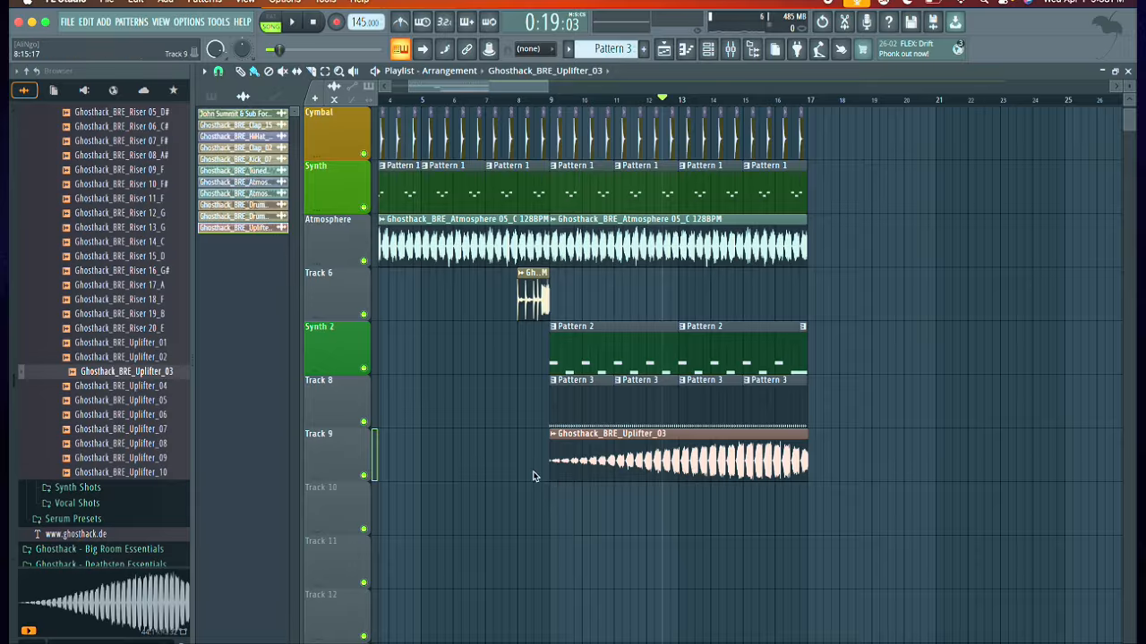
right_click(355, 410)
click(386, 288)
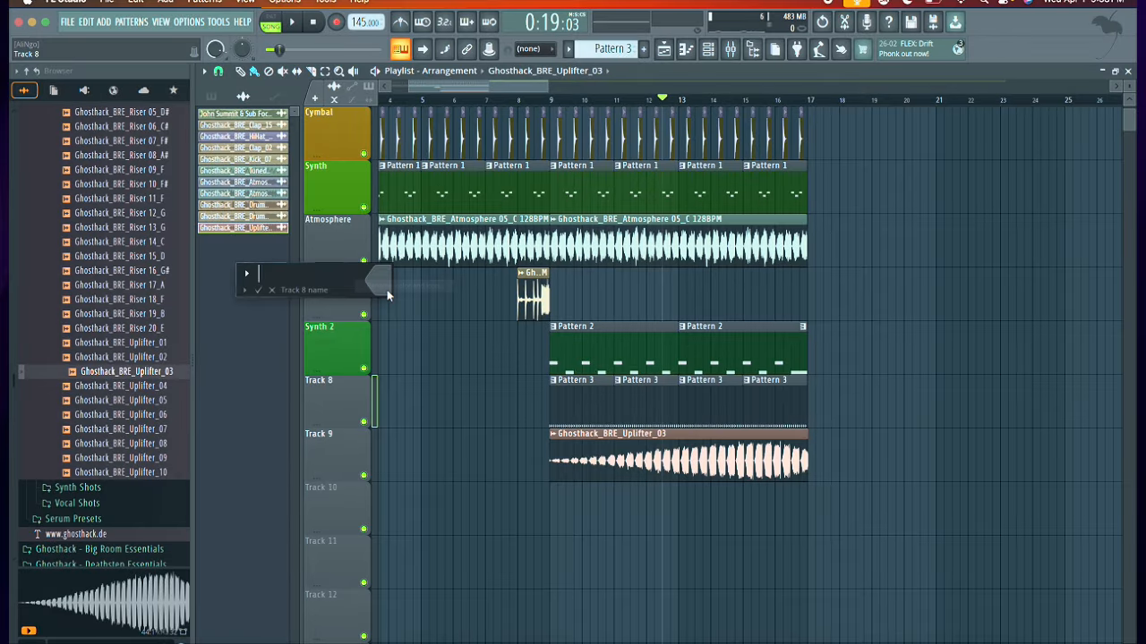
text(Percussion)
key(Return)
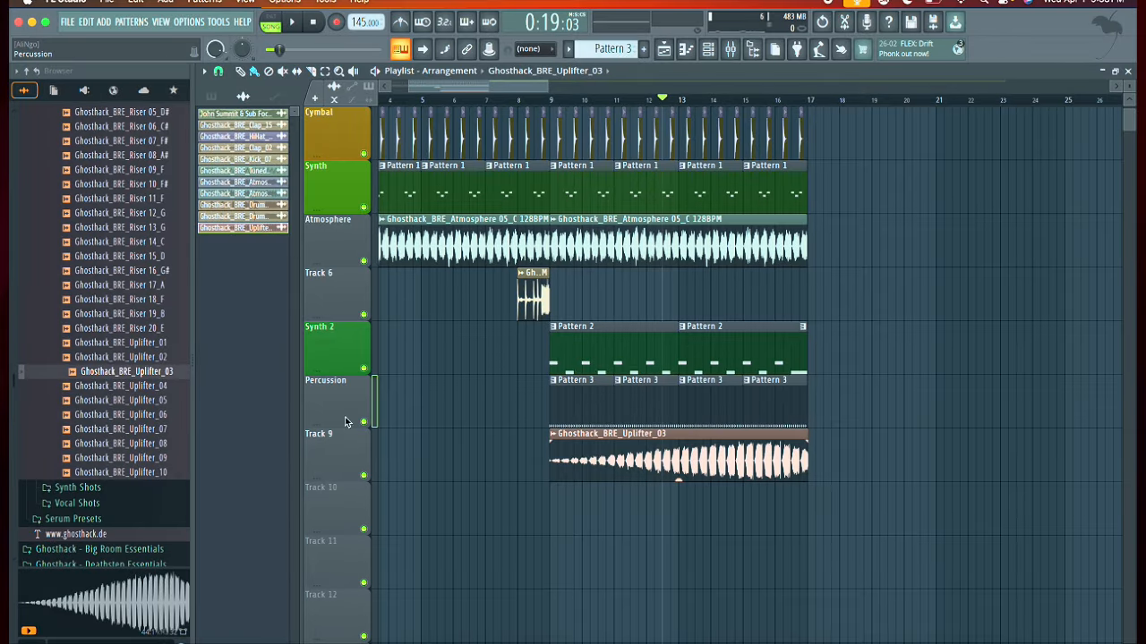
Step: Rename Track 9, which holds the Ghosthack_BRE_Uplifter_03 clip, as Uplifter
right_click(342, 442)
click(386, 289)
text(U)
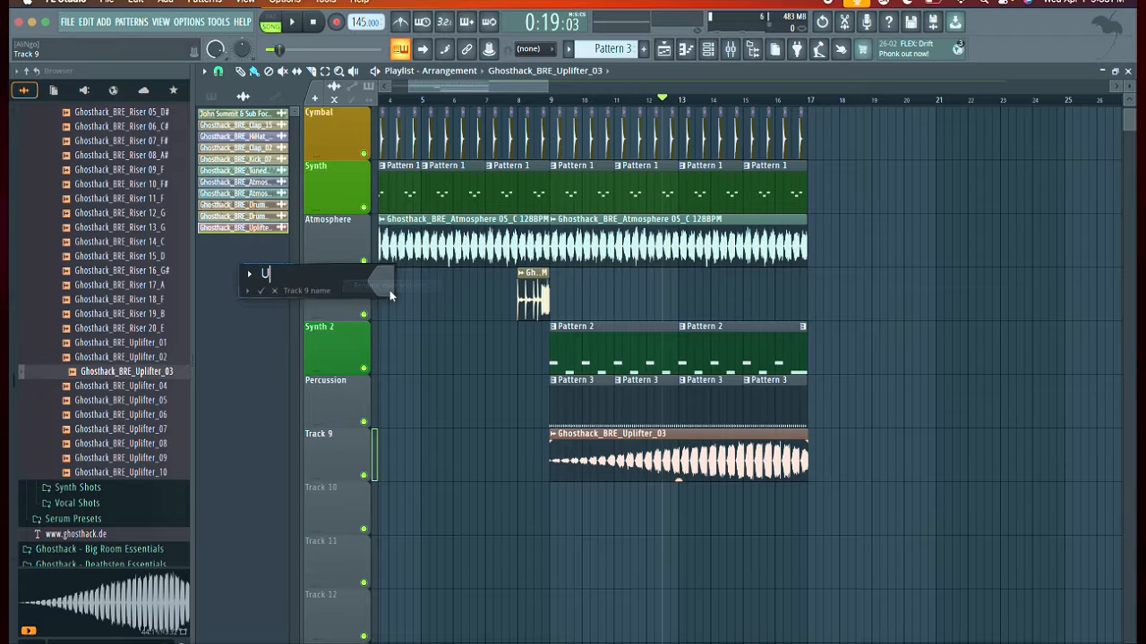
text(plifter)
key(Return)
scroll(393, 295, up, 2)
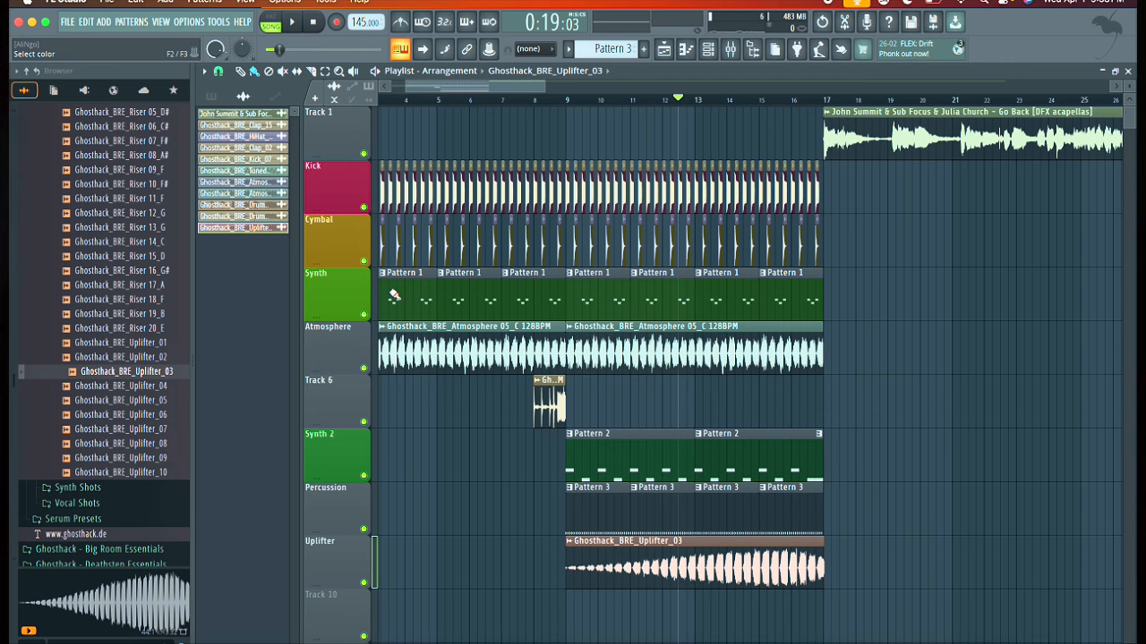
Step: Add a time marker named intro at the start of the playlist, at bar 1
drag(679, 106, 305, 106)
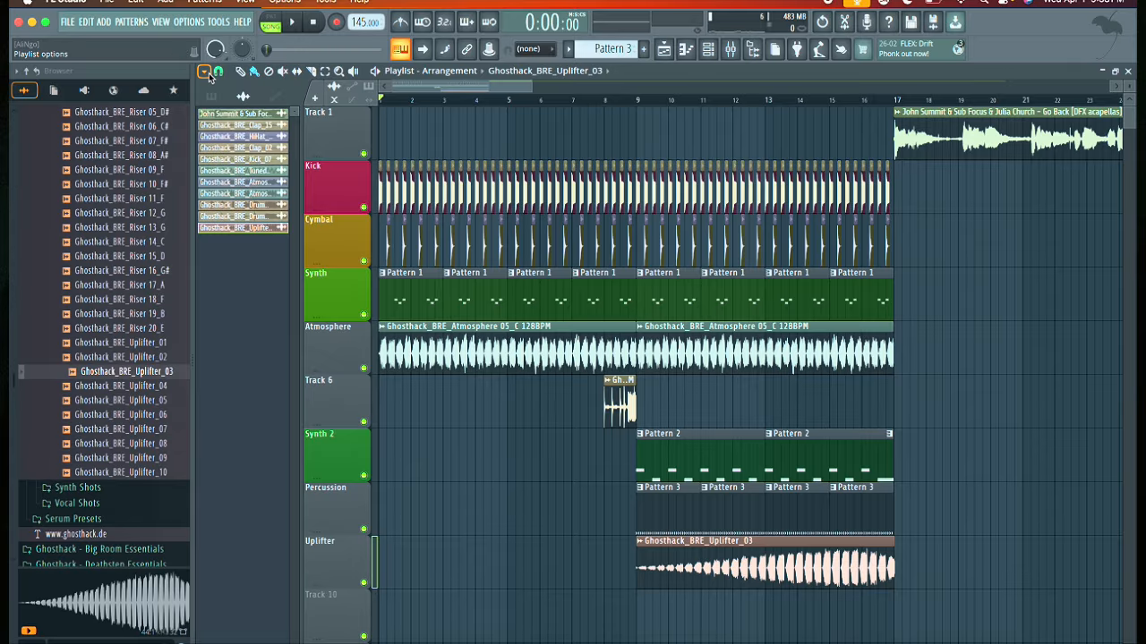
key(alt+t)
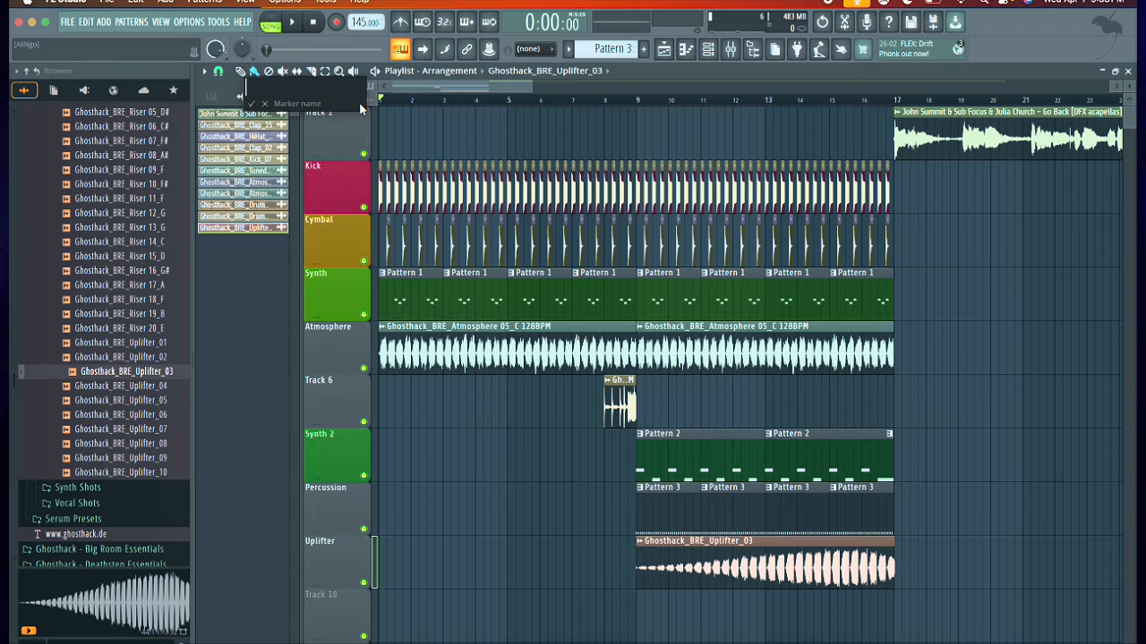
text(intro)
key(Return)
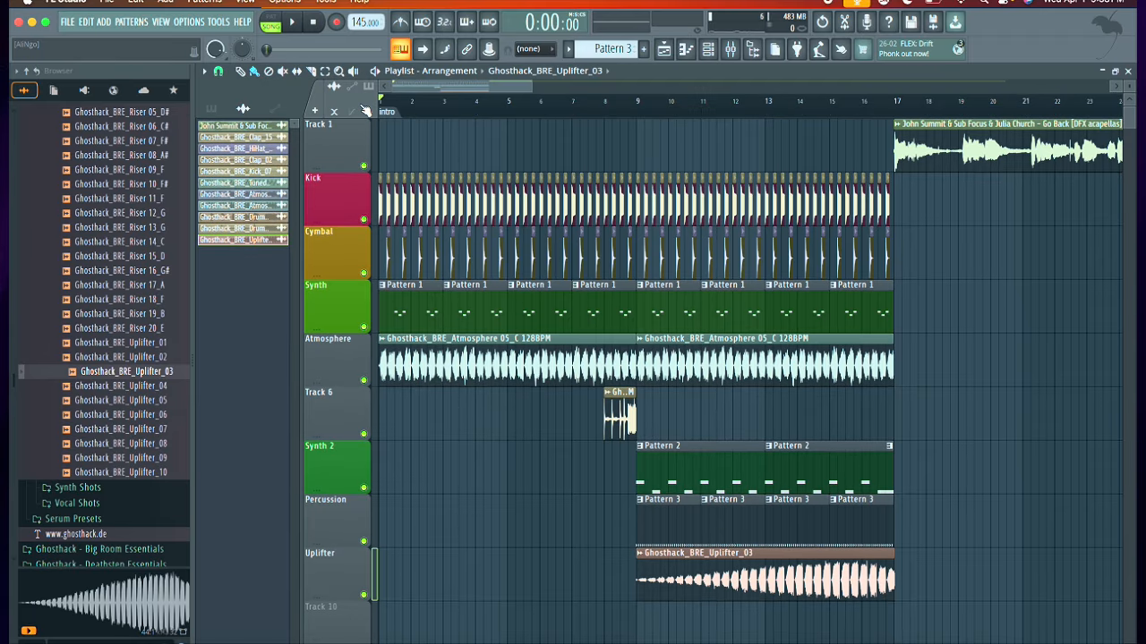
Step: Examine the transition from the intro clips into the vocal clip around bar 17
click(872, 101)
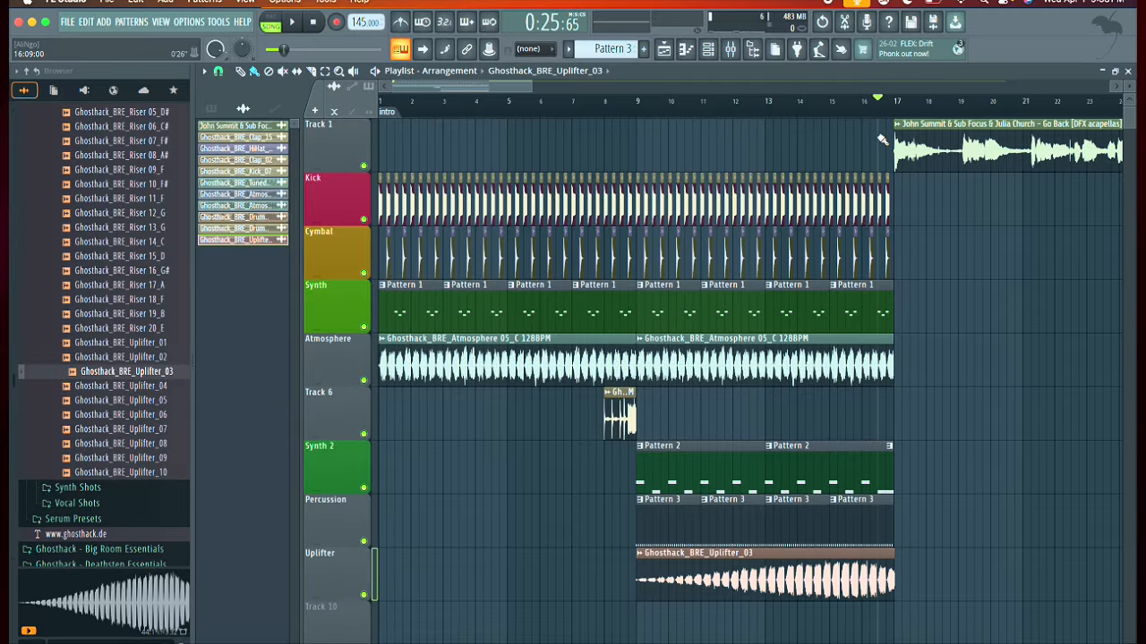
scroll(864, 187, up, 5)
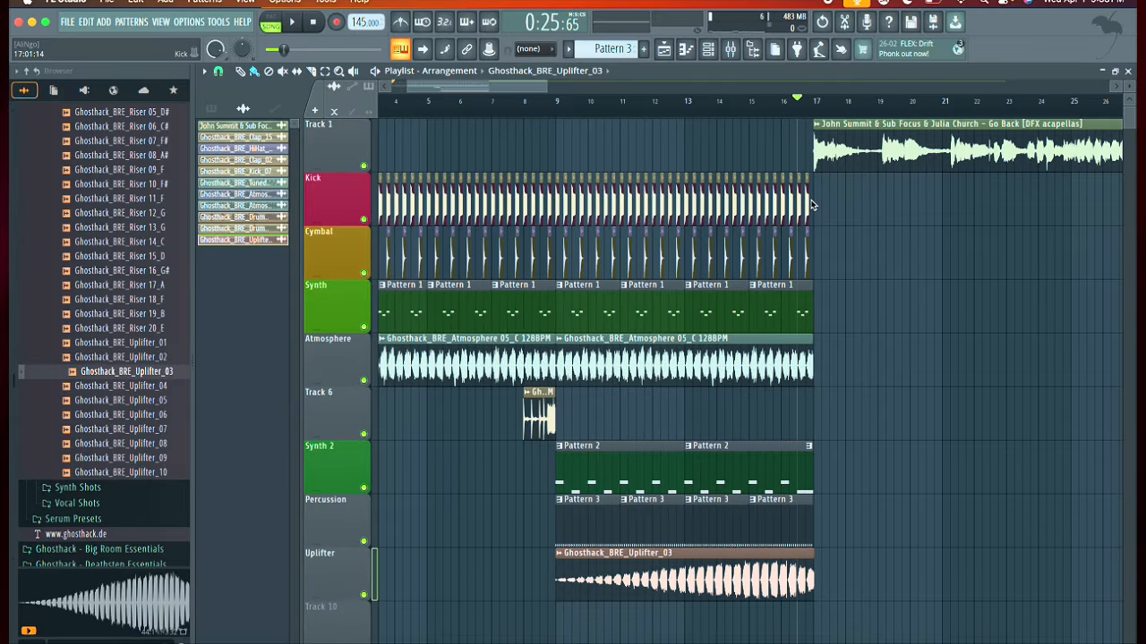
scroll(775, 214, right, 3)
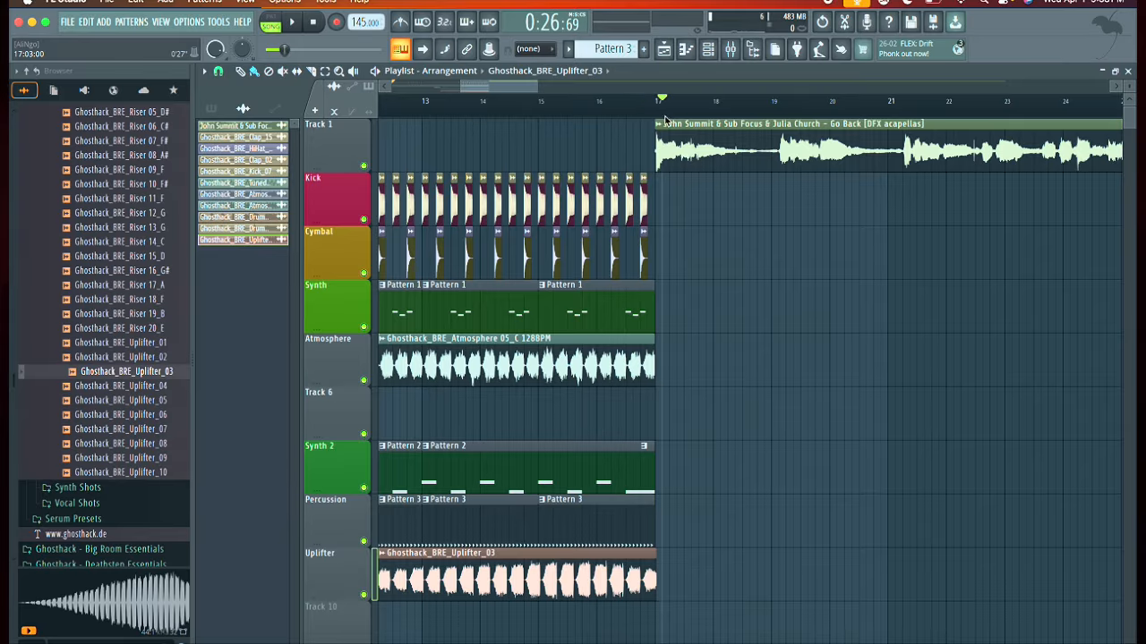
key(space)
key(space)
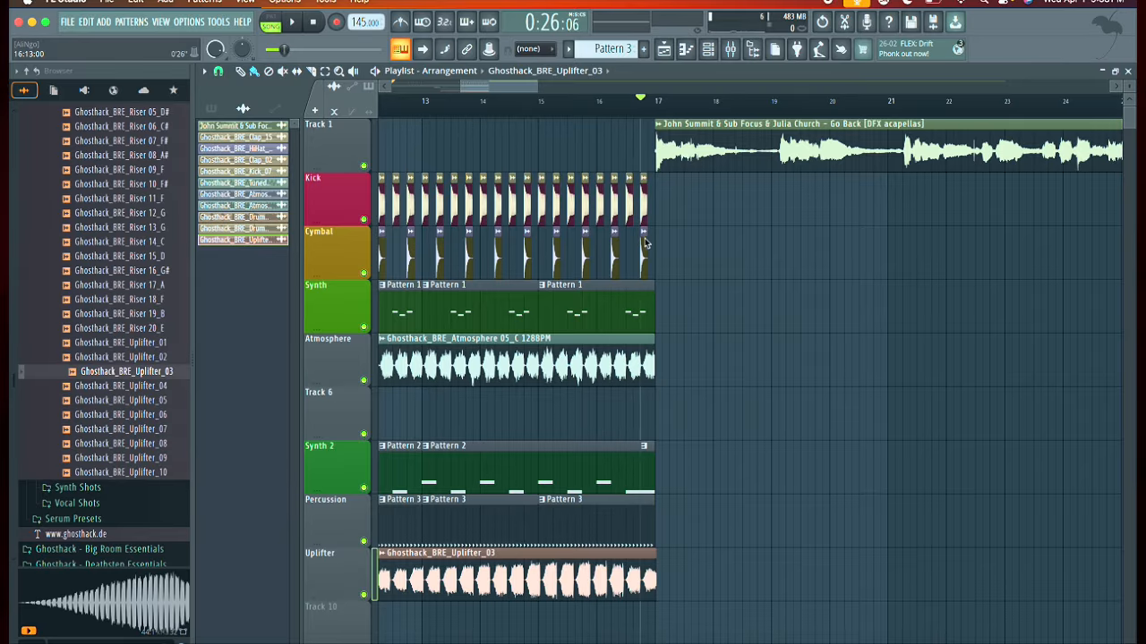
drag(660, 254, 655, 279)
scroll(671, 300, up, 2)
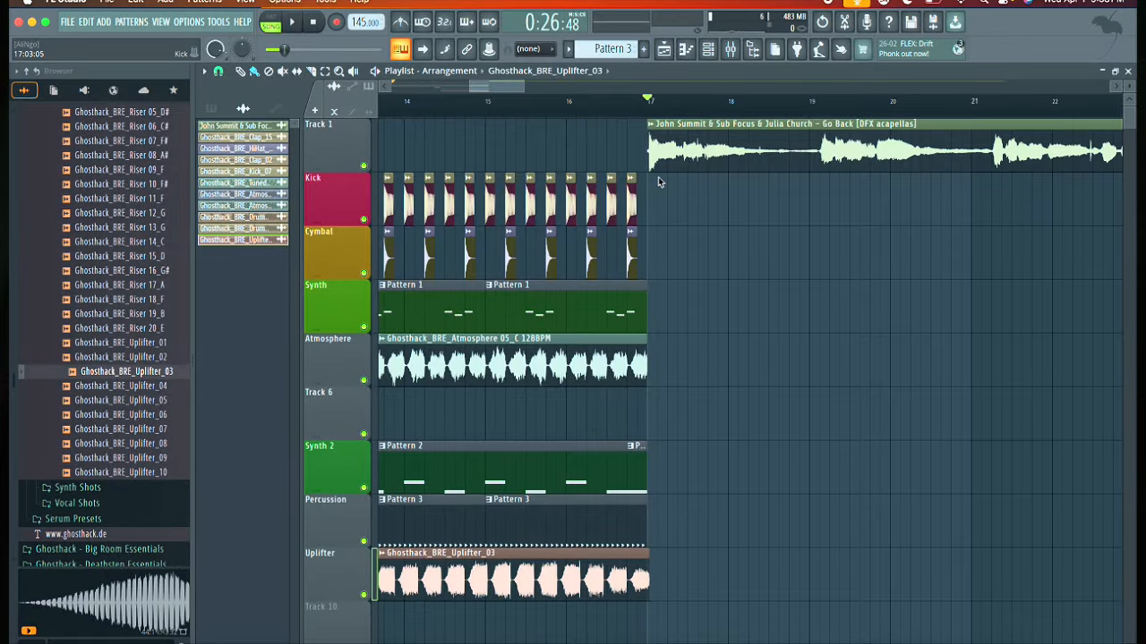
scroll(658, 179, down, 3)
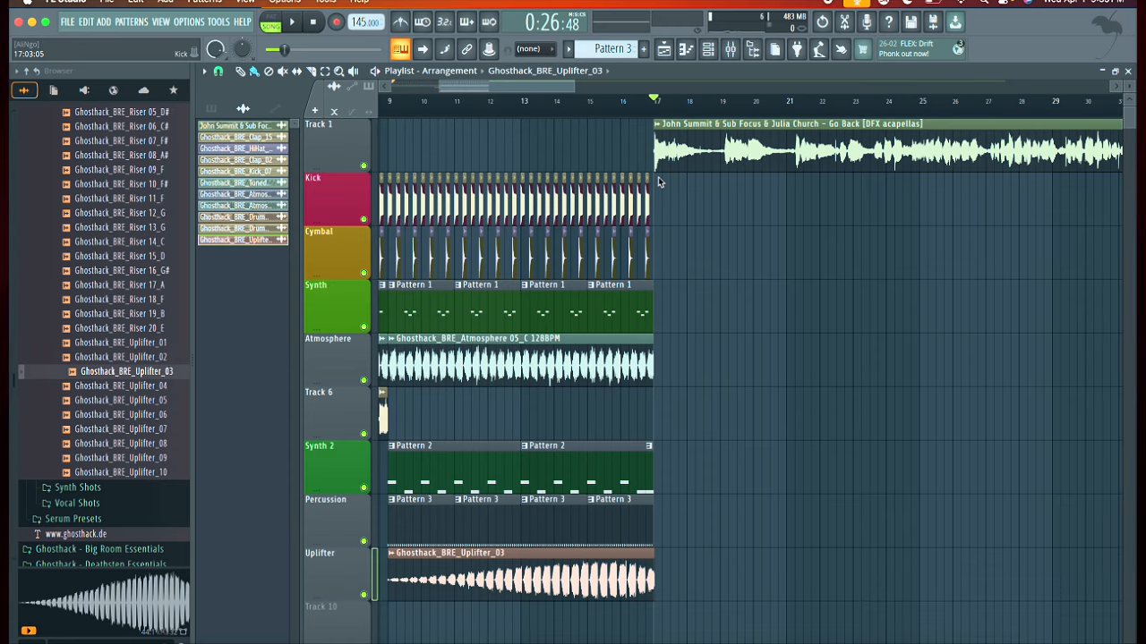
Step: Save the project as Go Back Remix in a new project folder
mouse_move(655, 100)
mouse_down()
mouse_move(319, 106)
mouse_move(417, 121)
mouse_up()
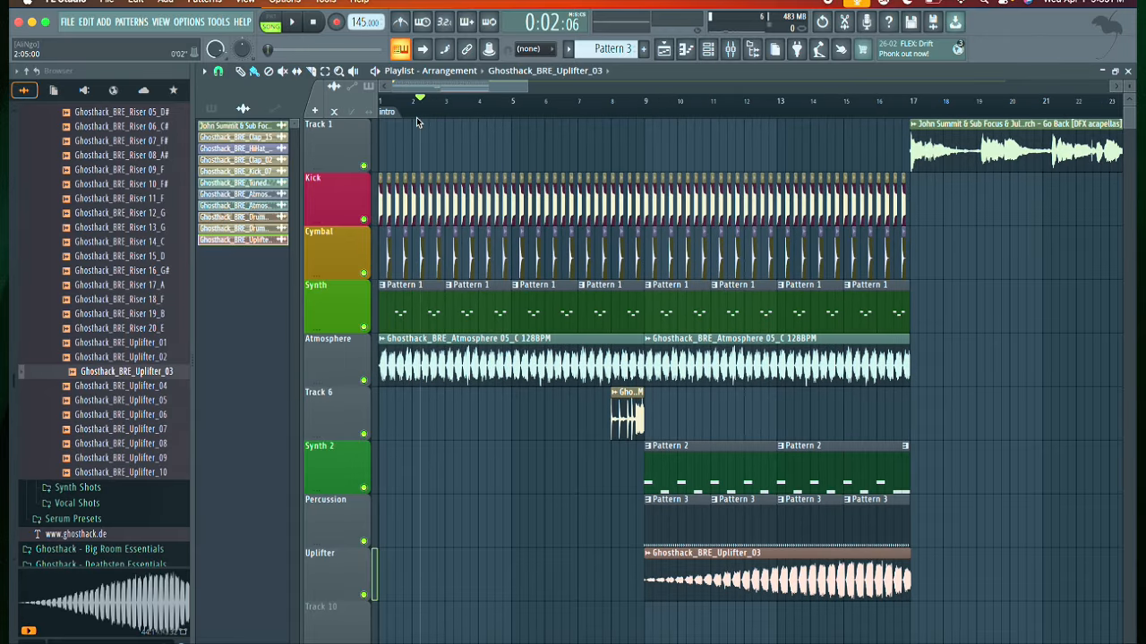
key(super+s)
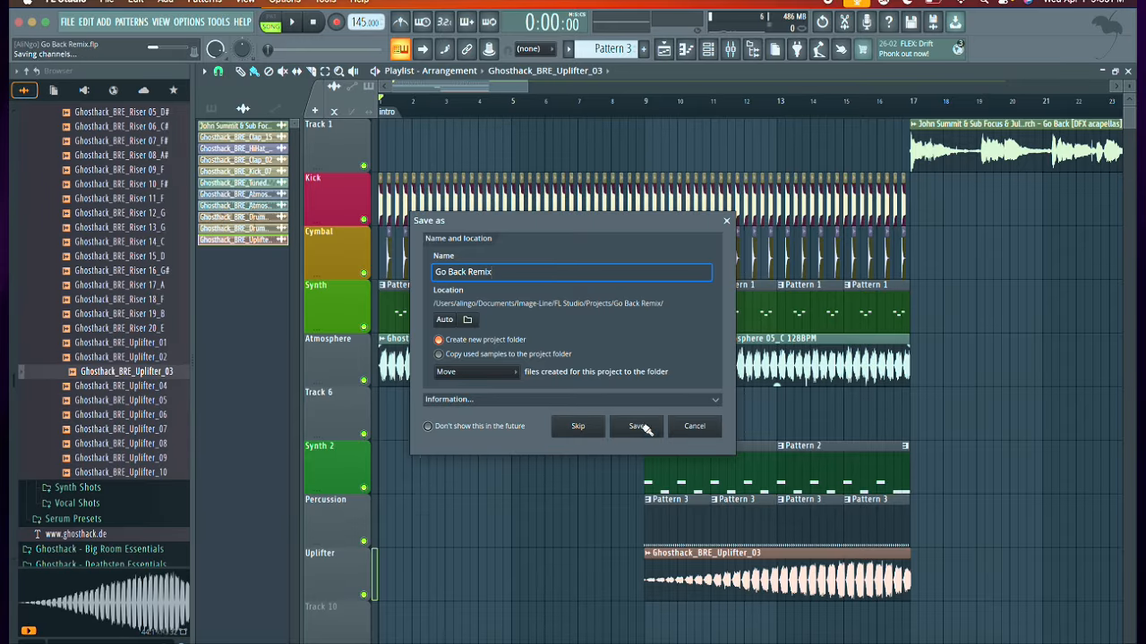
click(634, 427)
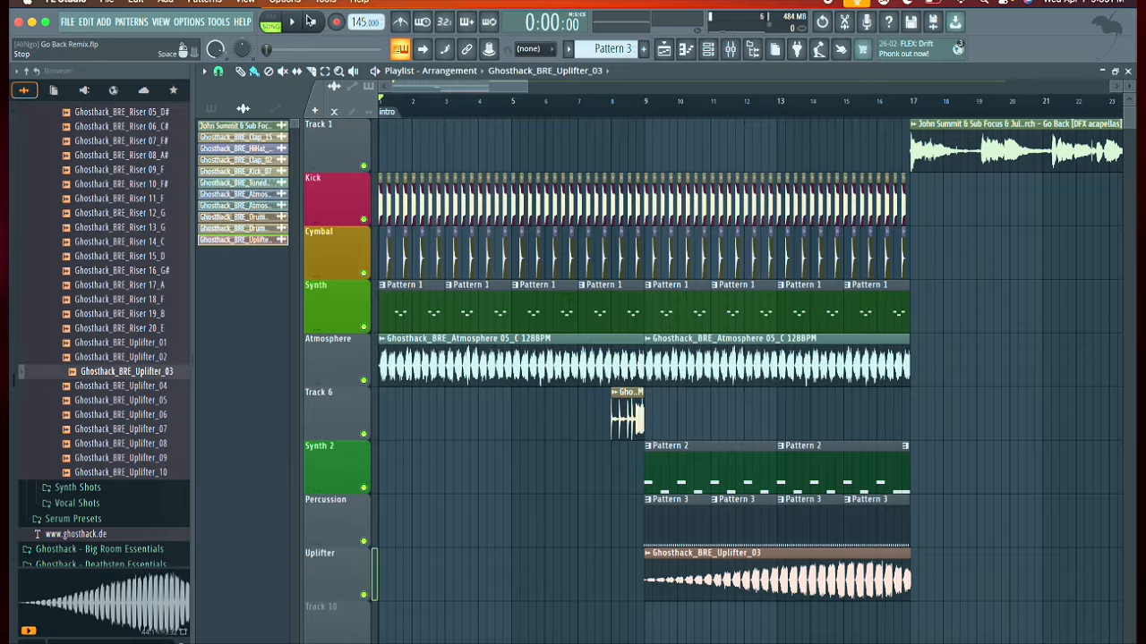
Step: Play the arrangement from the start and pause it in bar 16
click(292, 23)
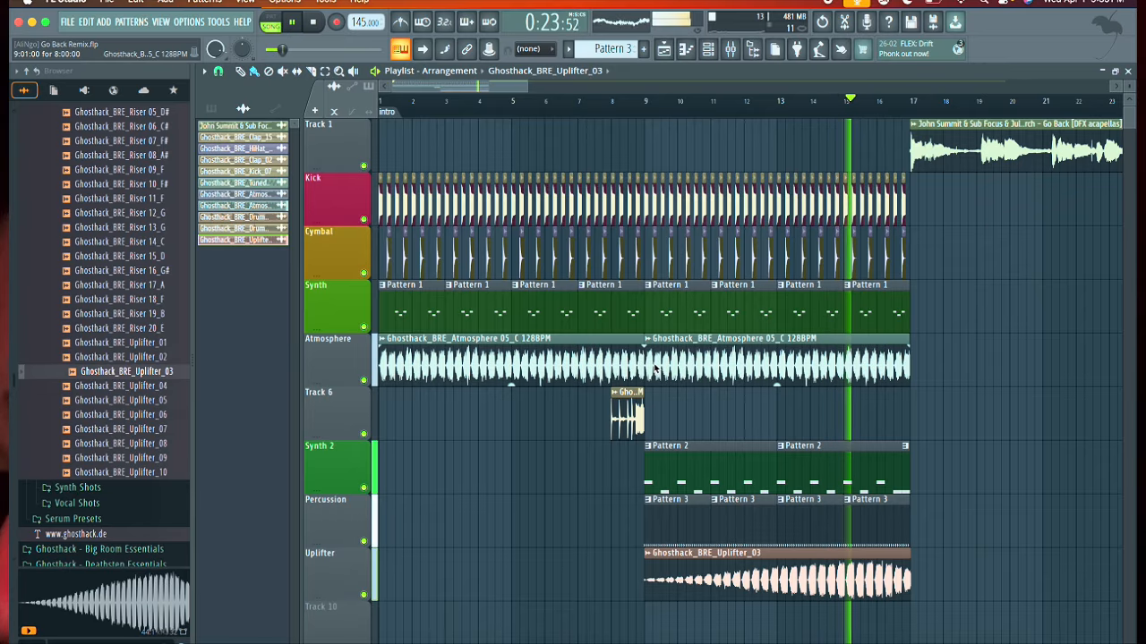
click(297, 27)
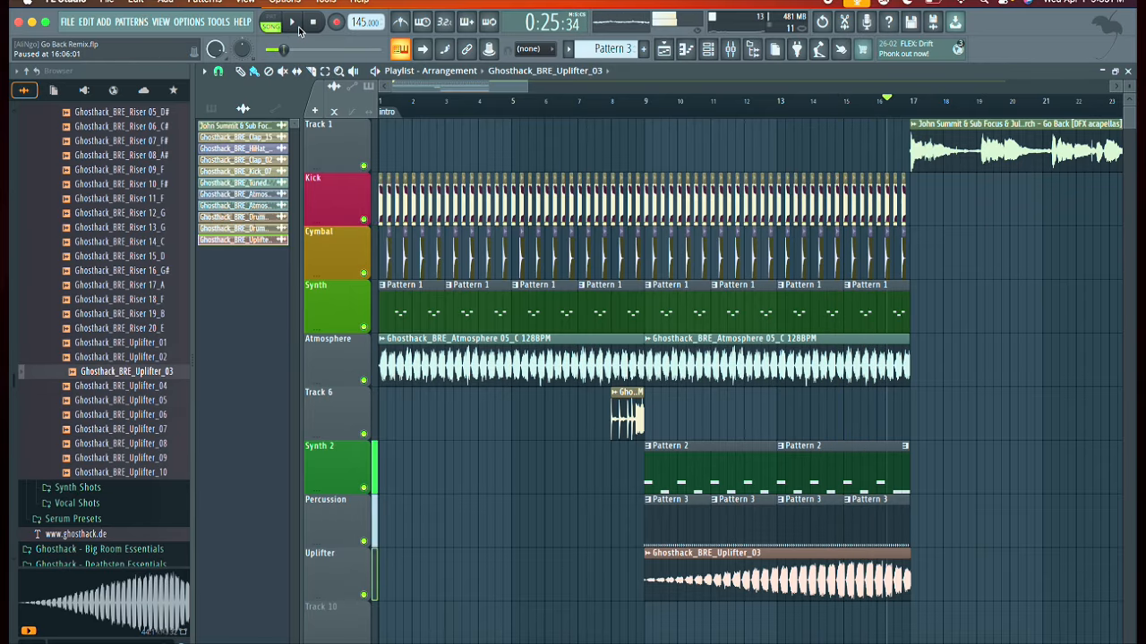
Step: Shorten the Ghosthack_BRE_Uplifter_03 clip on the Uplifter track to end at bar 13
scroll(723, 559, up, 1)
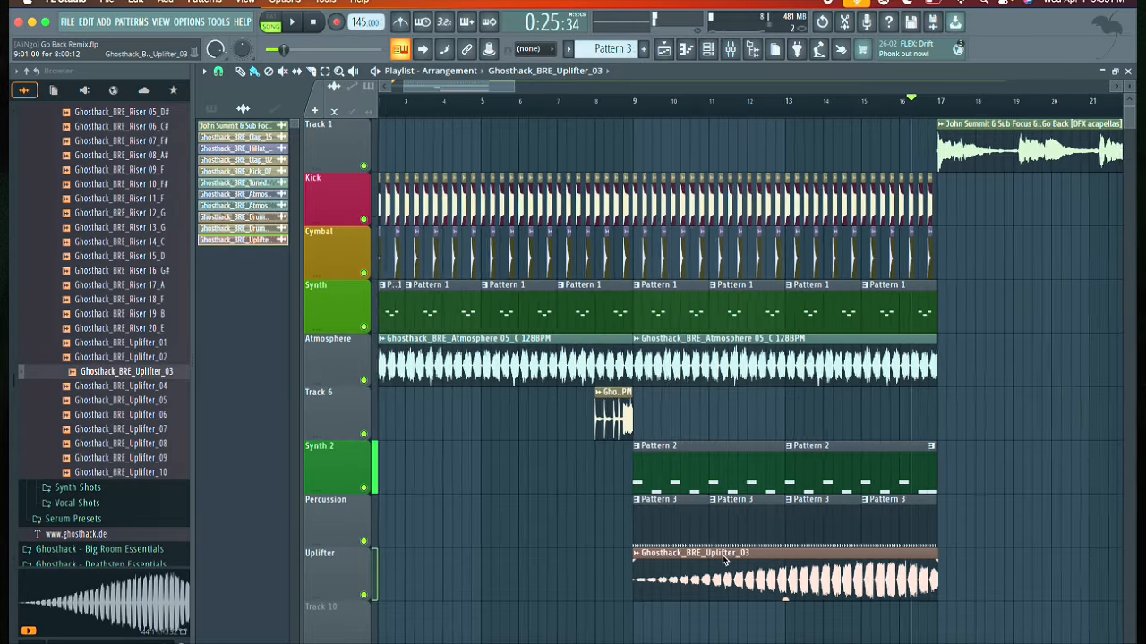
scroll(723, 555, down, 1)
scroll(722, 555, up, 3)
scroll(793, 537, right, 2)
scroll(792, 537, down, 1)
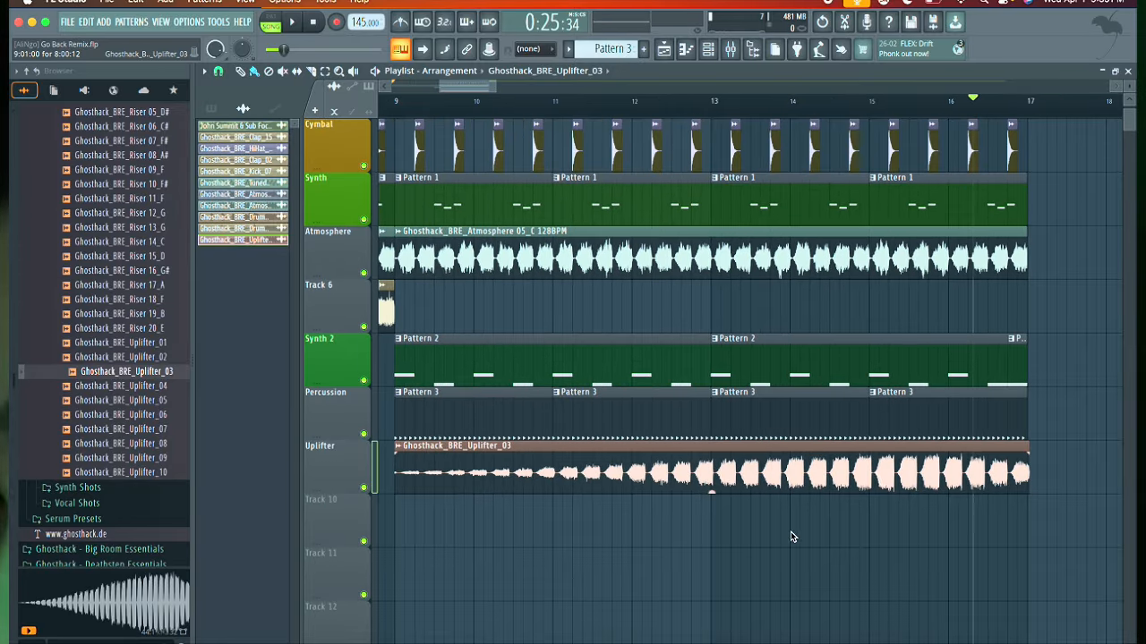
drag(1027, 483, 754, 484)
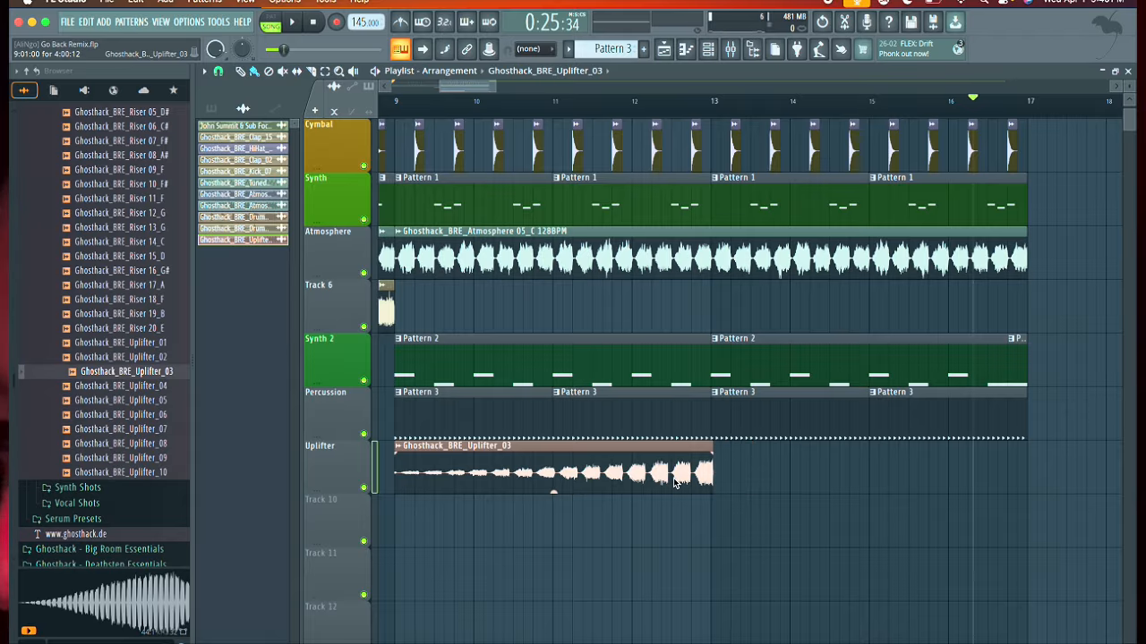
Step: Place a short slice of the Ghosthack_BRE_Uplifter_03 sample at bar 13, directly behind the main uplifter clip
click(691, 528)
drag(696, 528, 725, 472)
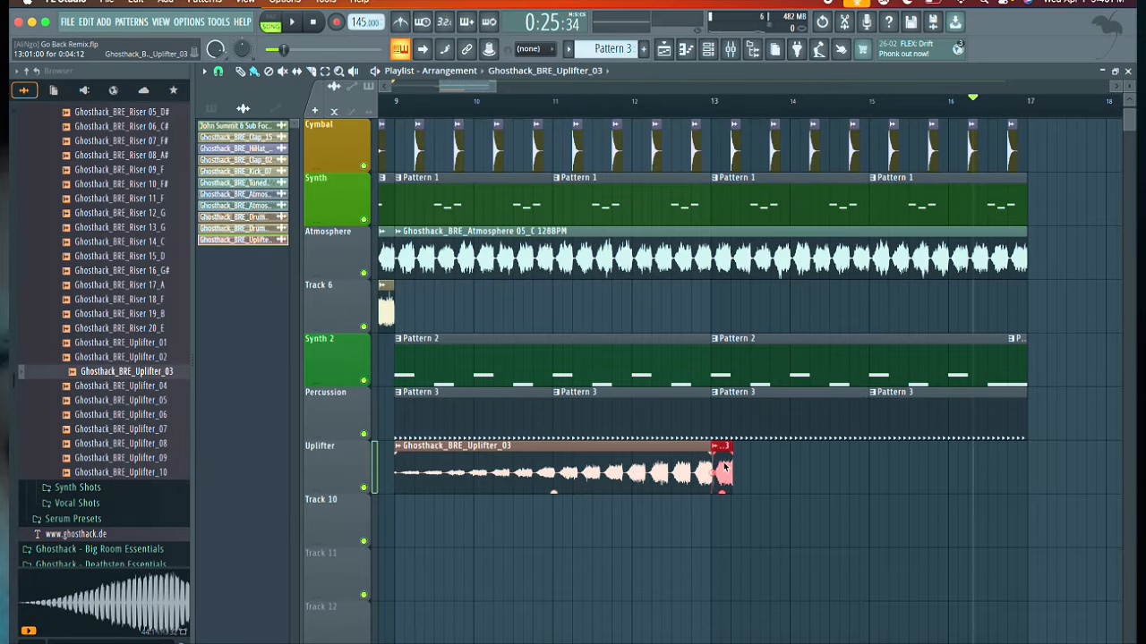
scroll(725, 463, up, 2)
click(704, 449)
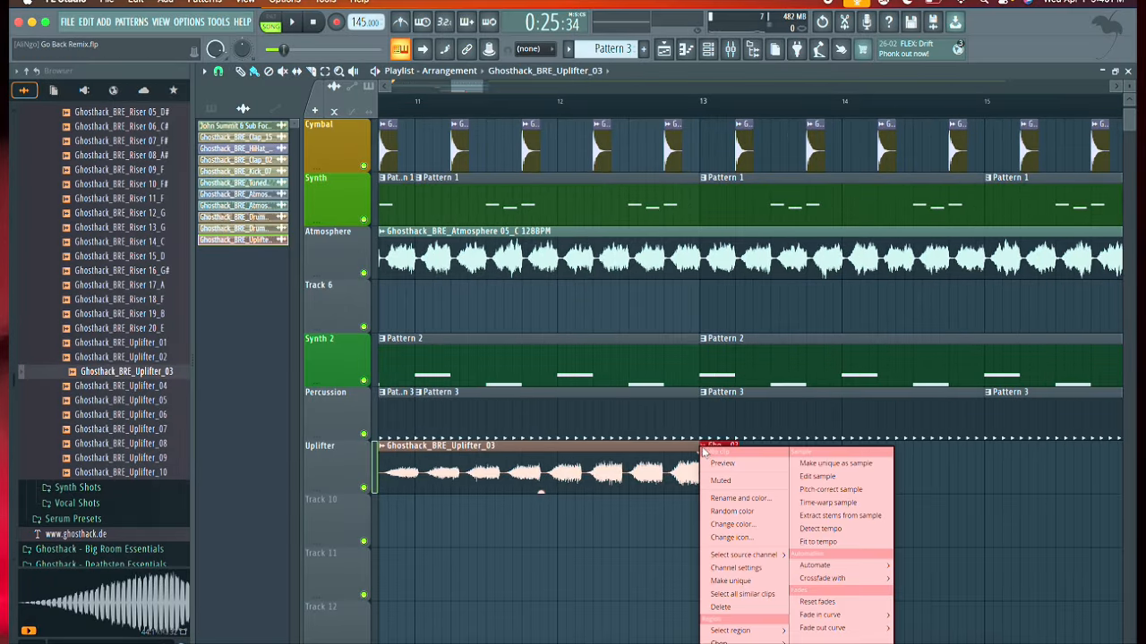
click(720, 442)
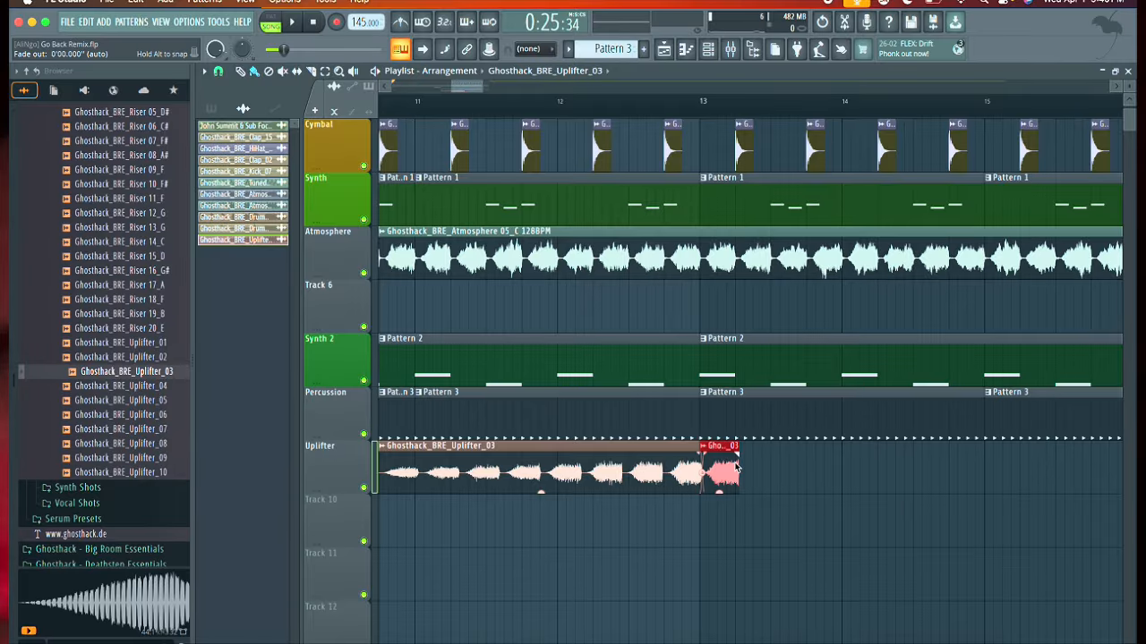
Step: Trim the uplifter slice at bar 13 to one step and fit the main uplifter clip's end against it
drag(732, 465, 670, 465)
scroll(720, 475, up, 3)
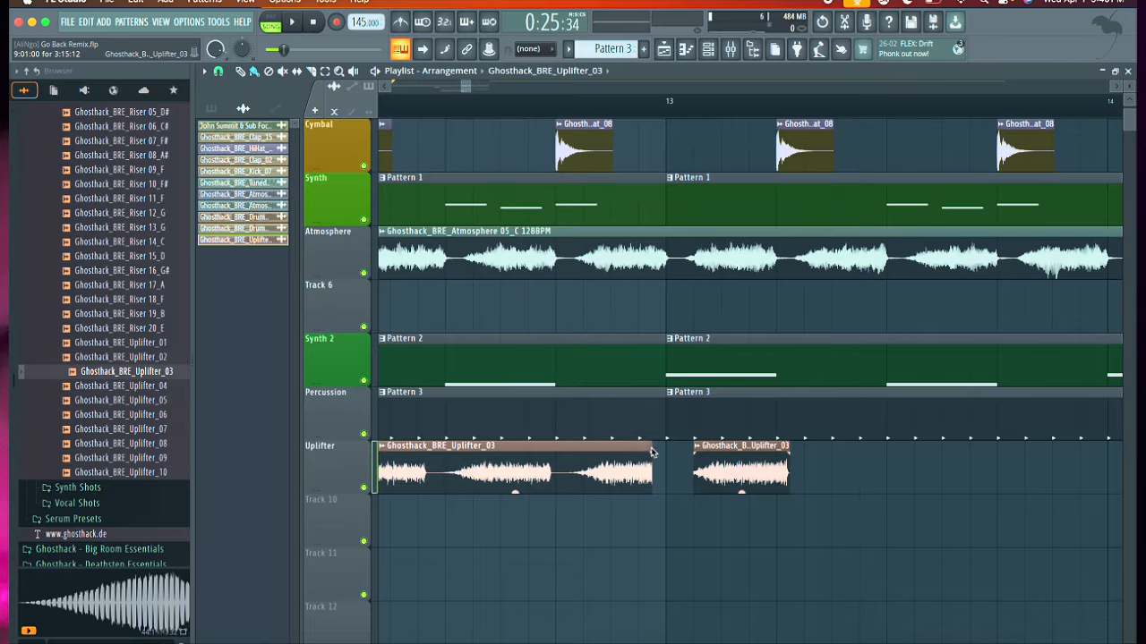
drag(661, 452, 656, 452)
drag(784, 478, 687, 484)
Step: Place one-step Ghosthack_BRE_Uplifter_03 slices on every other step through bar 13 of the Uplifter track
click(724, 484)
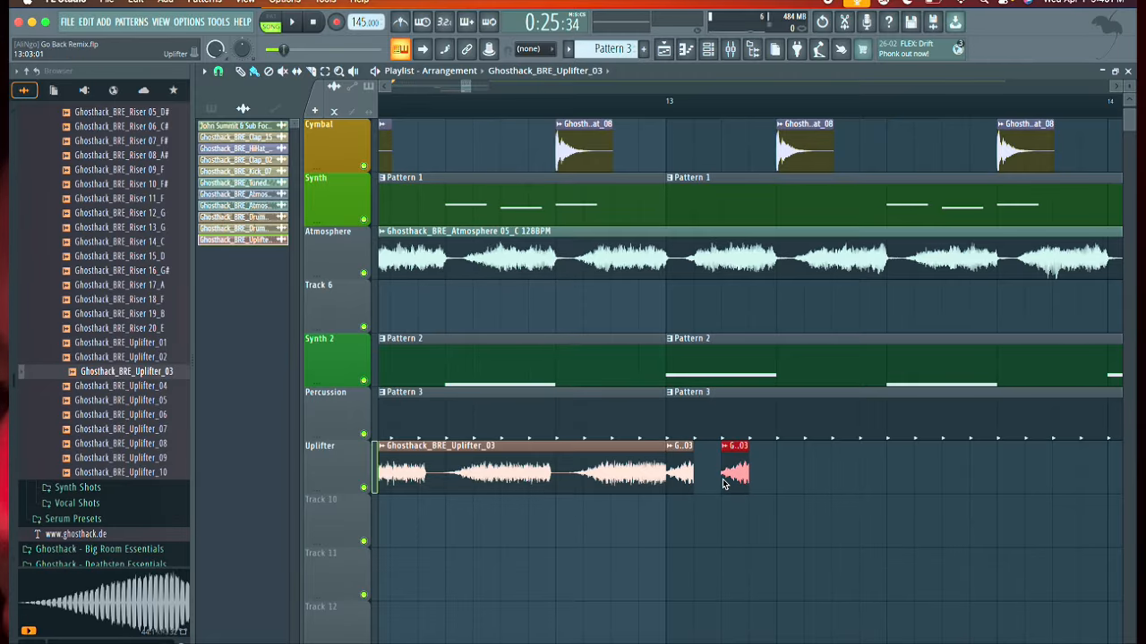
click(777, 483)
scroll(779, 483, down, 3)
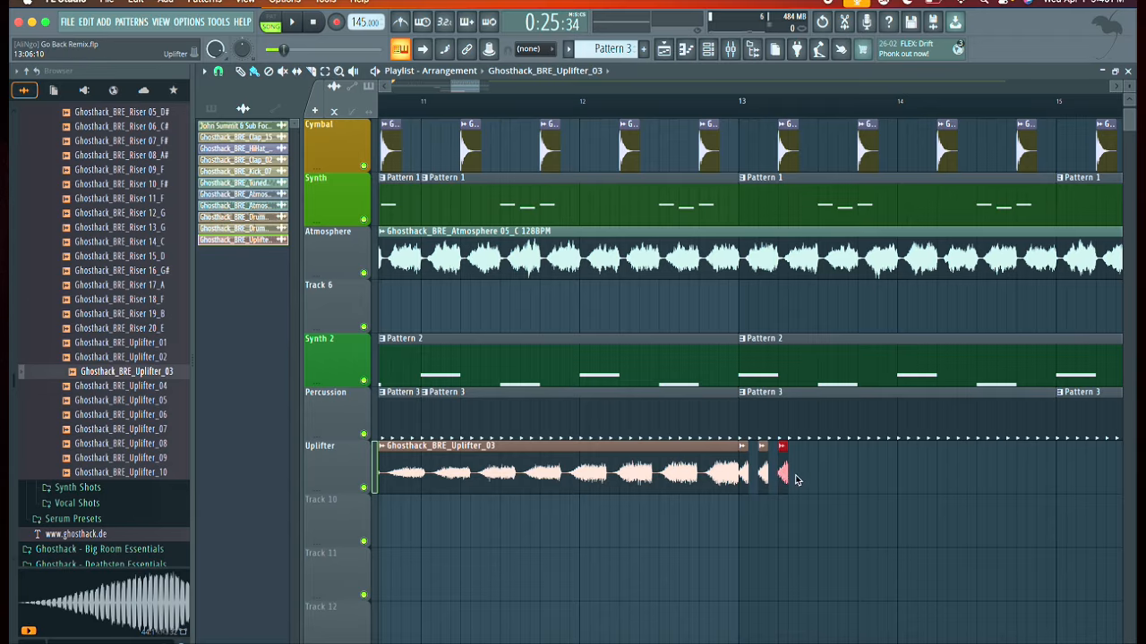
click(803, 480)
click(822, 481)
click(838, 481)
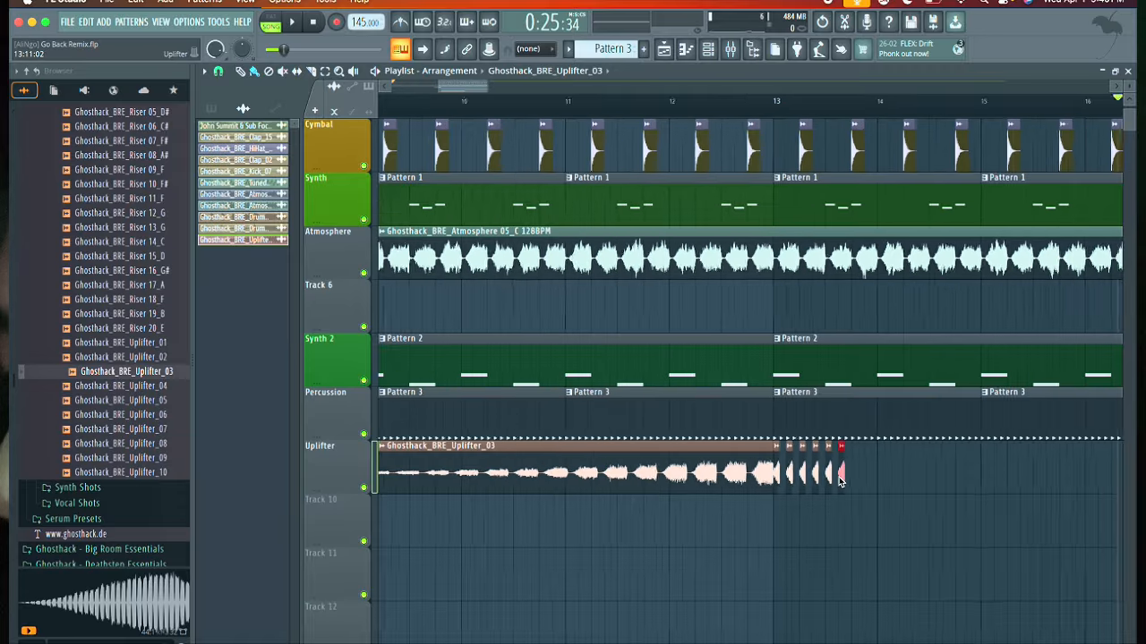
scroll(841, 482, down, 2)
click(851, 481)
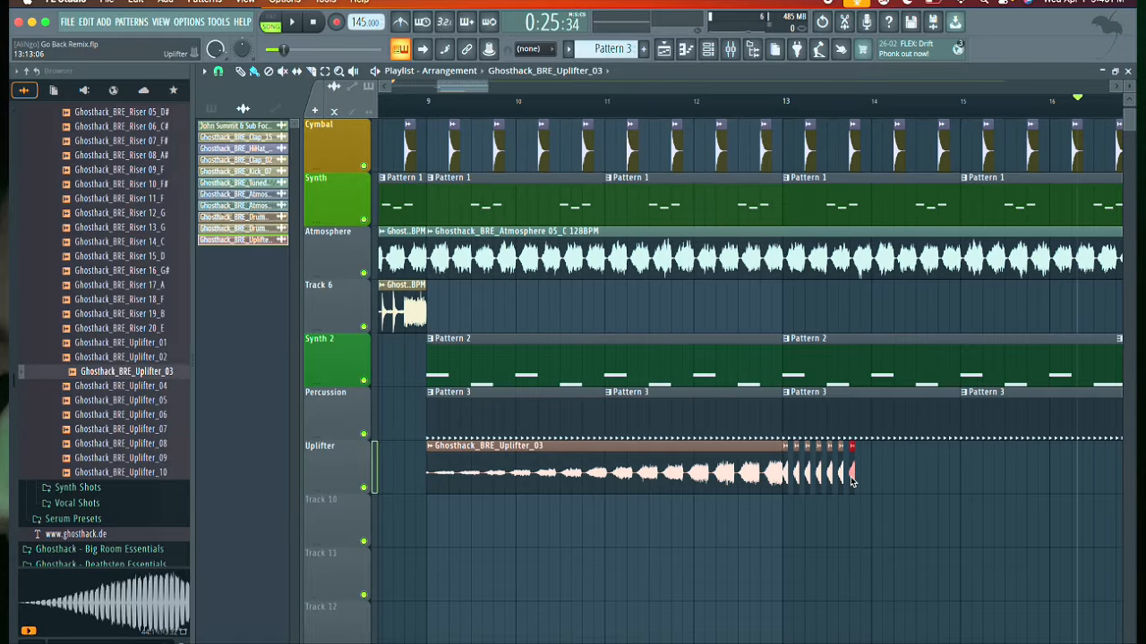
click(862, 482)
Step: Continue the alternating one-step uplifter slices through bar 14, ending with one at the start of bar 15
click(878, 481)
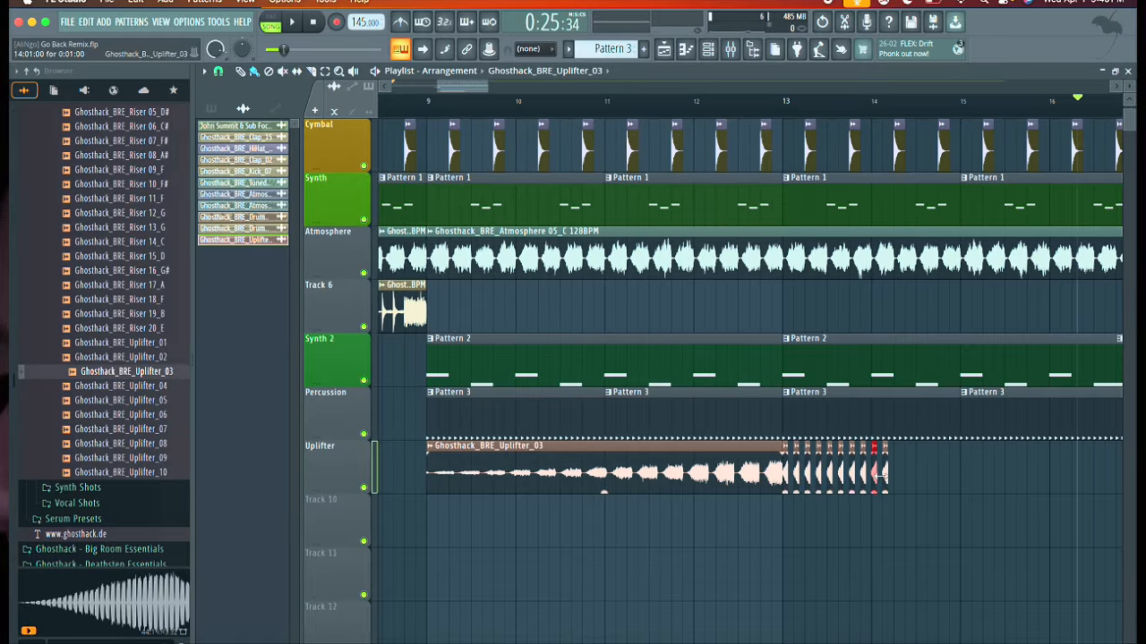
click(893, 482)
scroll(877, 479, right, 3)
click(775, 481)
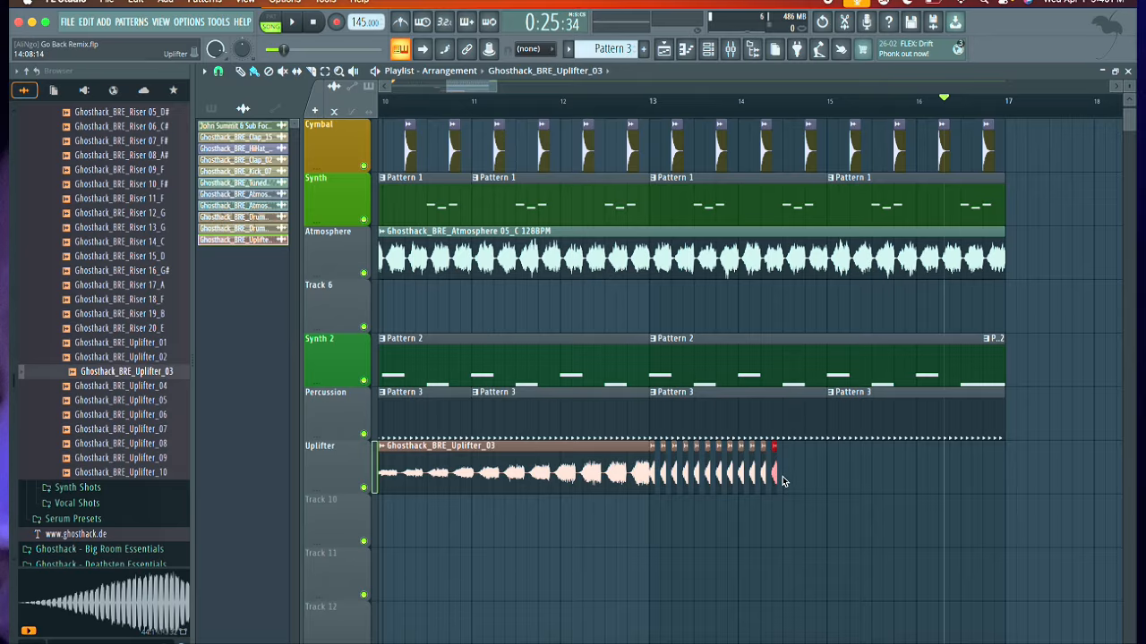
click(798, 481)
click(808, 481)
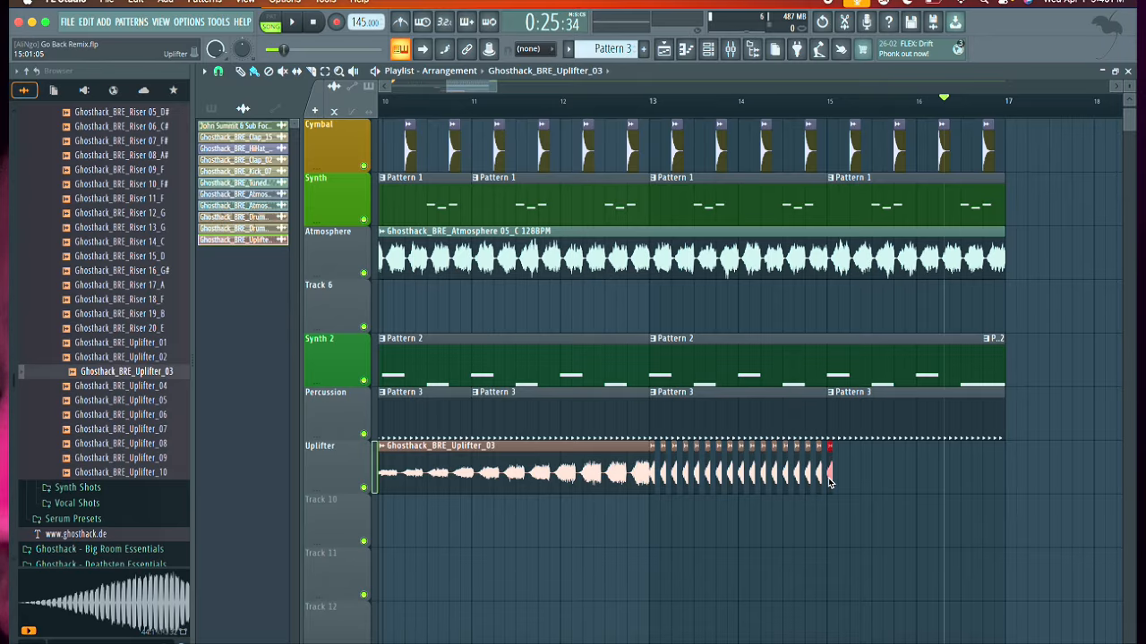
Step: Fill bar 15 of the Uplifter track with back-to-back one-step uplifter slices ending at bar 16
scroll(829, 481, up, 3)
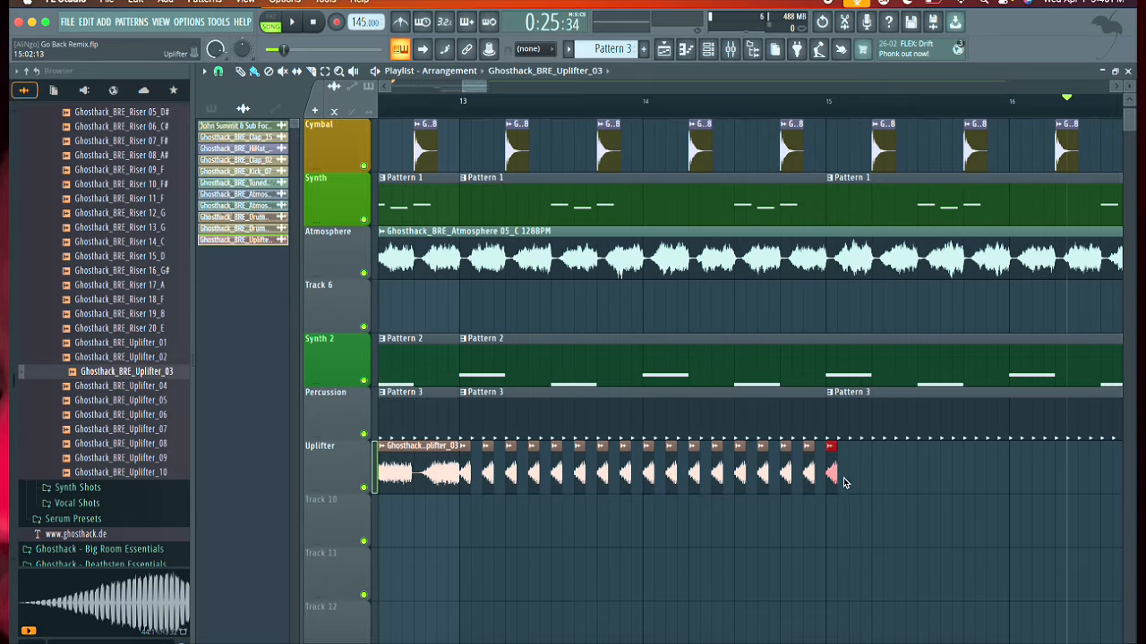
drag(857, 483, 1018, 486)
scroll(849, 483, up, 3)
scroll(1018, 486, down, 3)
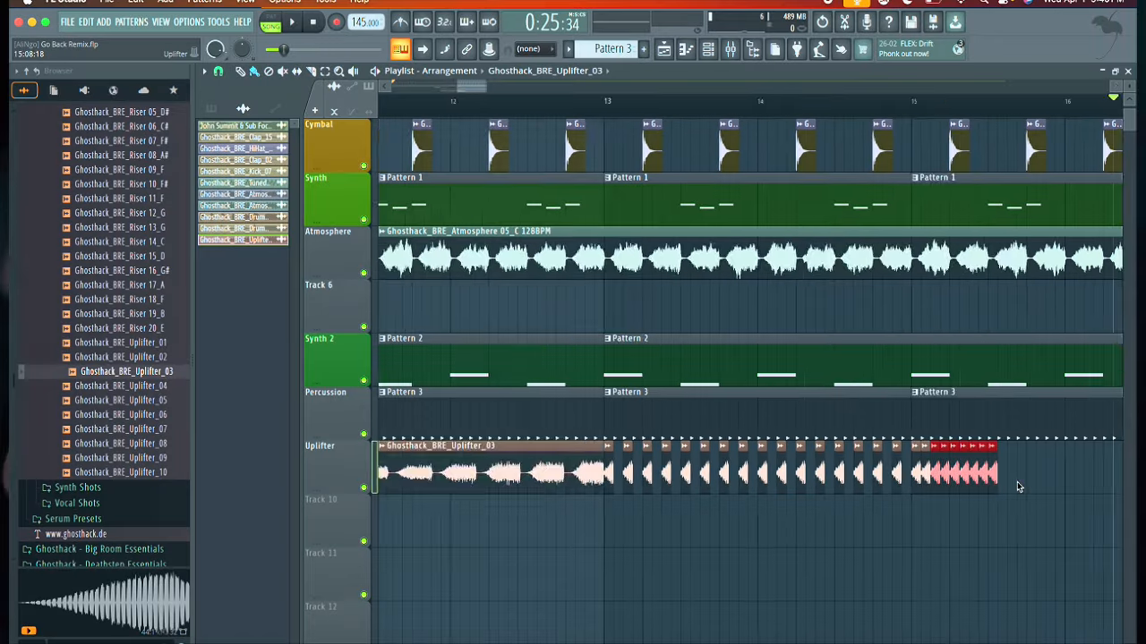
scroll(1018, 486, right, 3)
drag(723, 481, 822, 490)
right_click(825, 488)
scroll(800, 475, down, 3)
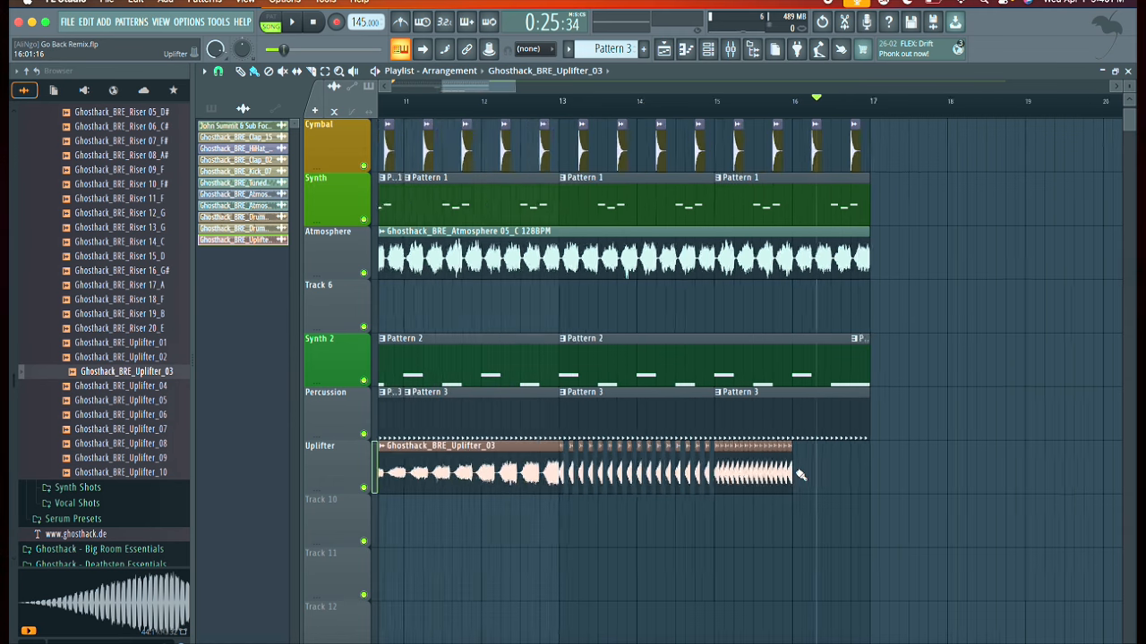
Step: Shorten the main Ghosthack_BRE_Uplifter_03 clip so it ends at bar 11
scroll(800, 475, down, 2)
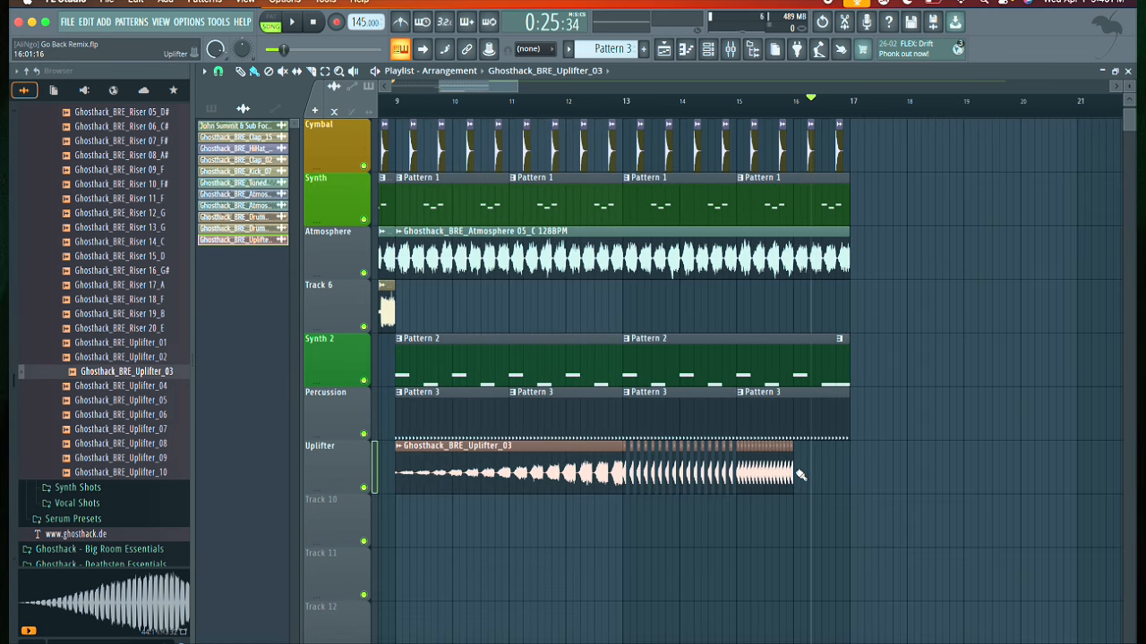
scroll(560, 493, left, 1)
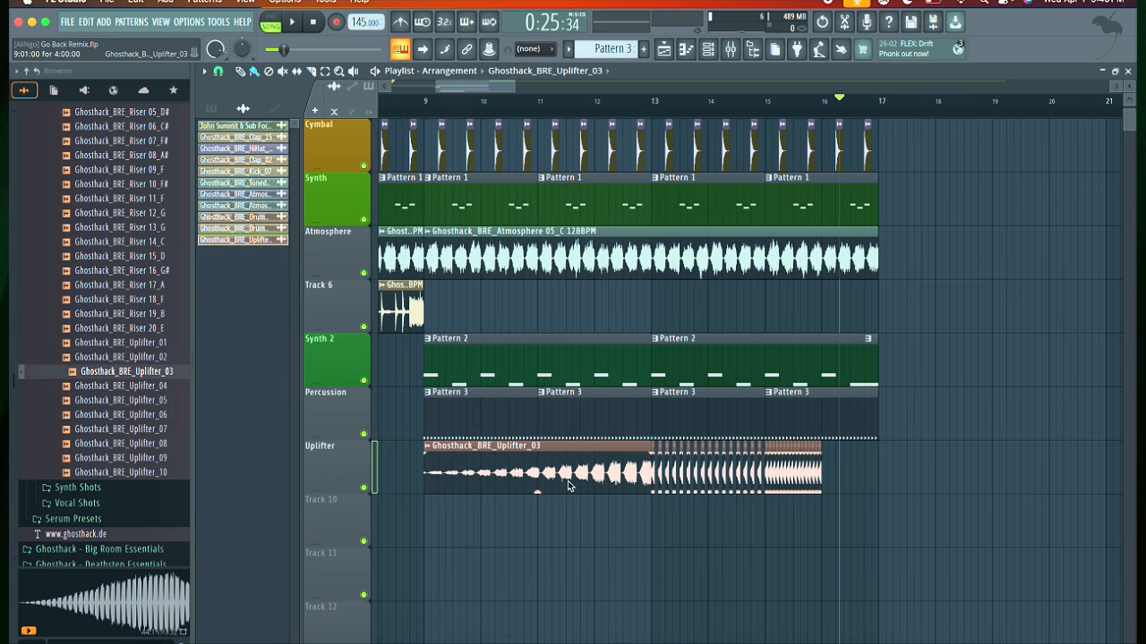
scroll(567, 486, up, 4)
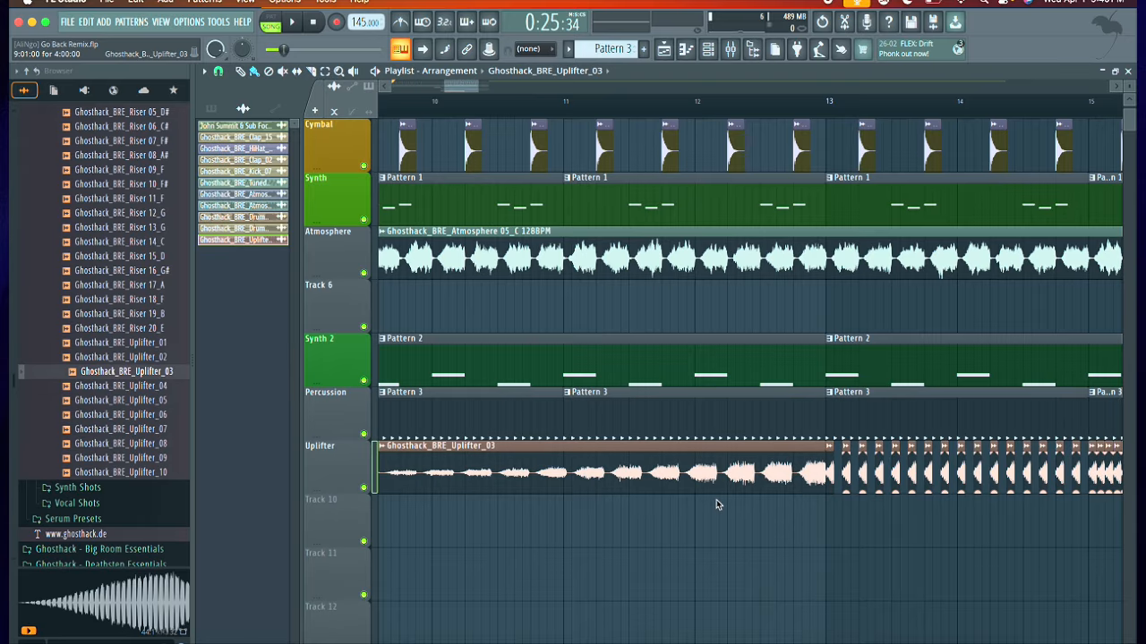
drag(825, 477, 566, 470)
scroll(565, 471, left, 1)
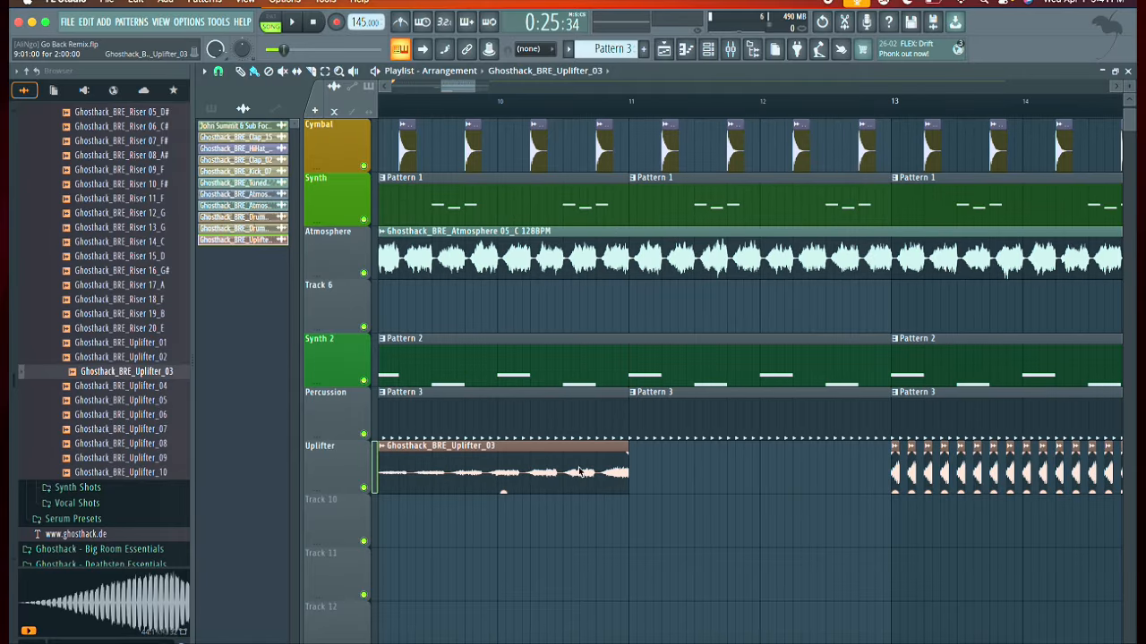
Step: Place a one-beat uplifter slice at bar 11 and repeat it back-to-back on the Uplifter track up to bar 13
click(648, 520)
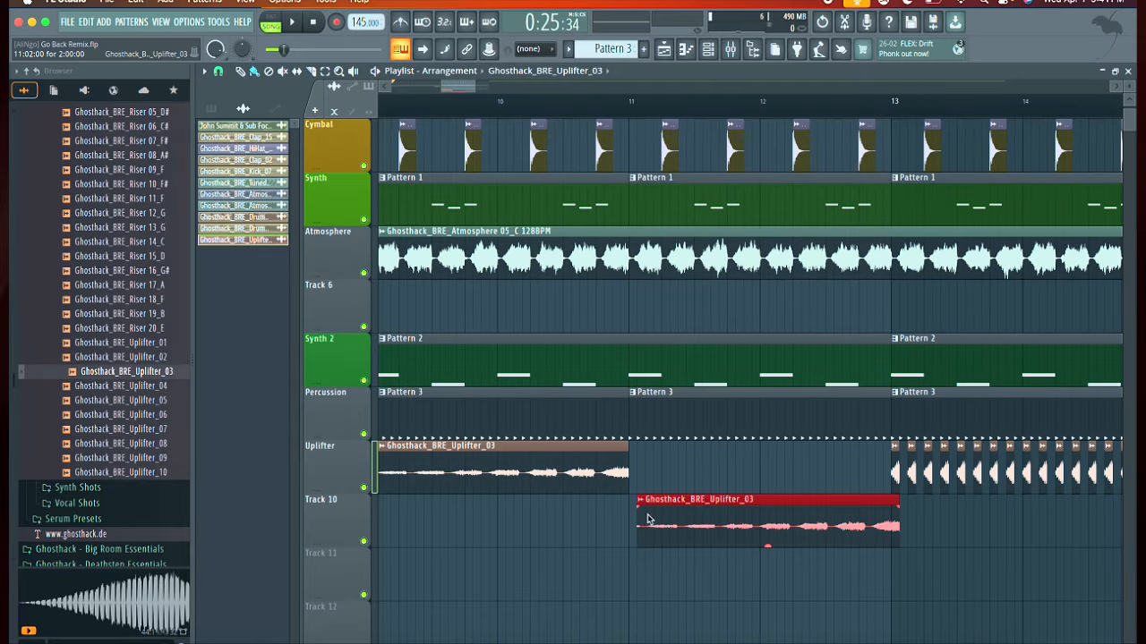
drag(643, 520, 645, 447)
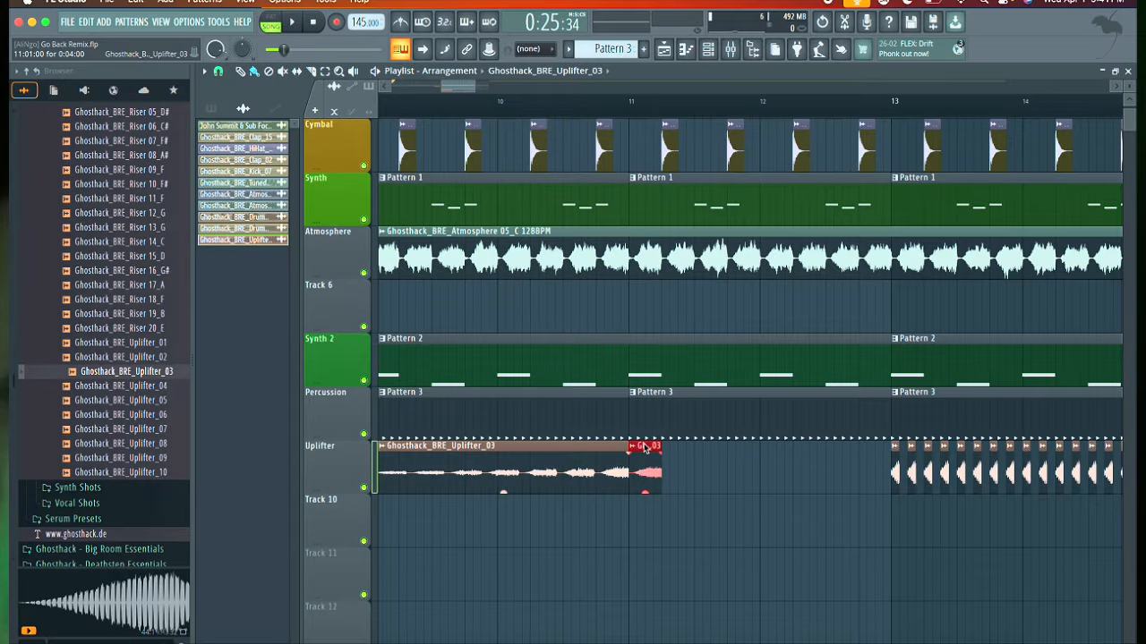
click(671, 480)
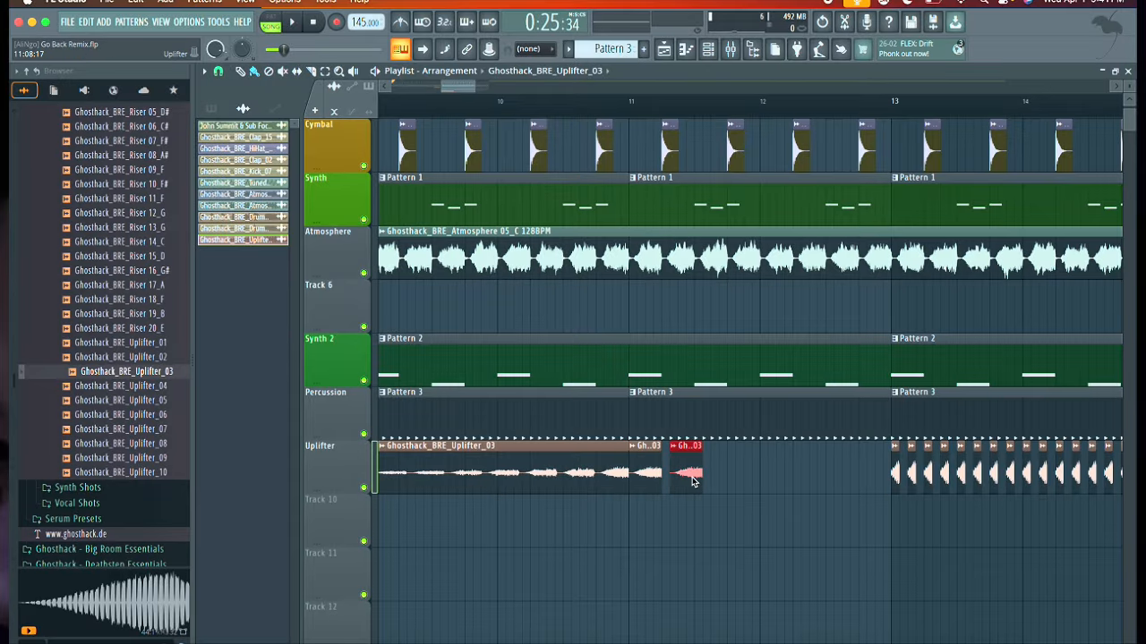
right_click(692, 480)
scroll(672, 481, up, 4)
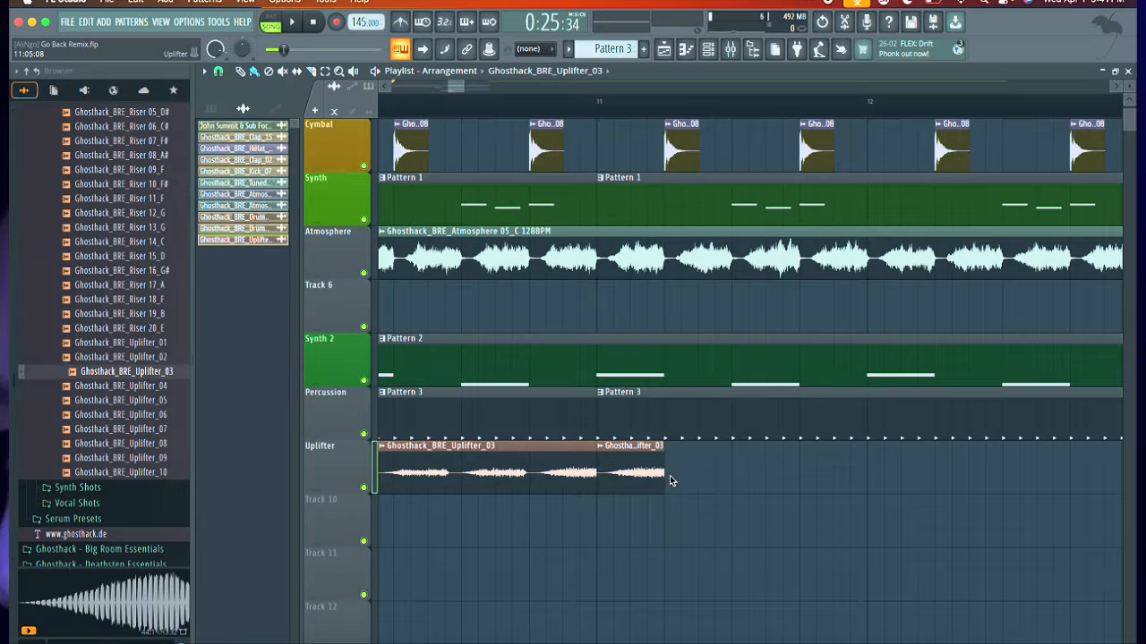
drag(670, 481, 1020, 480)
scroll(943, 477, down, 4)
scroll(1008, 481, down, 4)
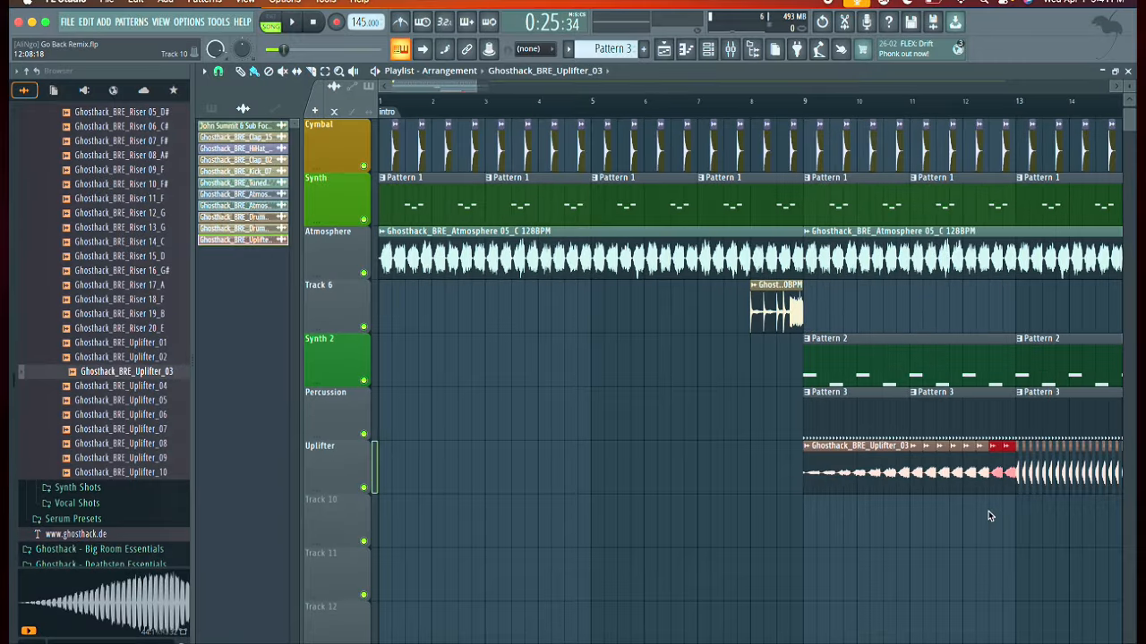
scroll(990, 516, right, 5)
scroll(990, 516, down, 1)
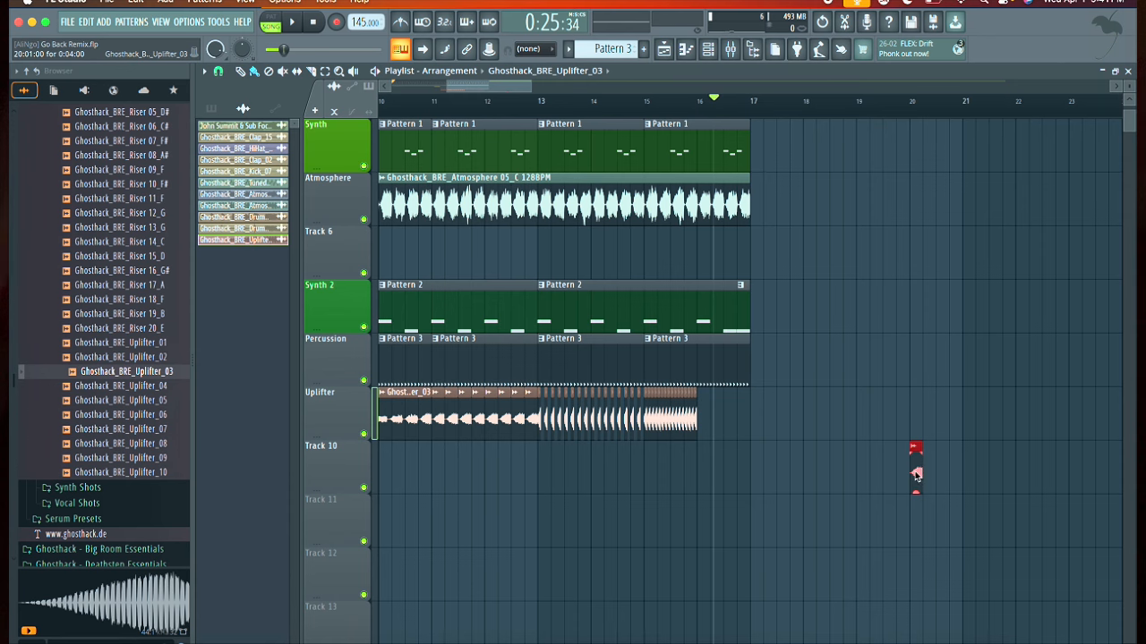
right_click(916, 476)
Step: Play the arrangement from bar 8 through the uplifter build and pause it at bar 17
drag(713, 102, 452, 130)
key(space)
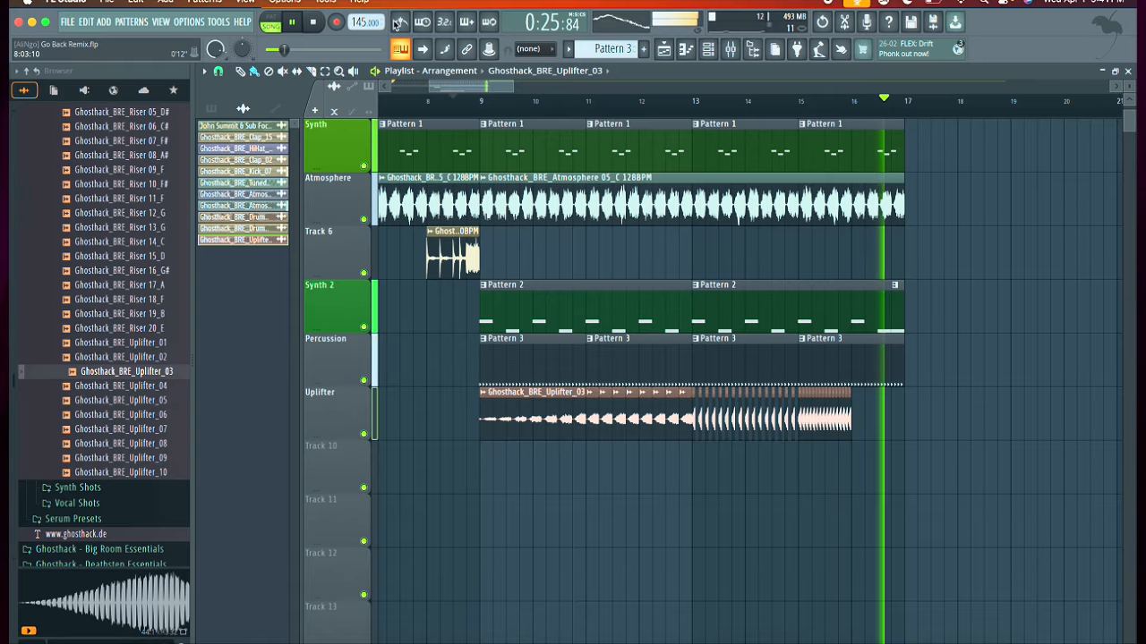
key(space)
Step: Fill bar 16 of the Uplifter track with back-to-back one-step uplifter slices up to bar 17
scroll(876, 475, up, 1)
scroll(876, 475, up, 5)
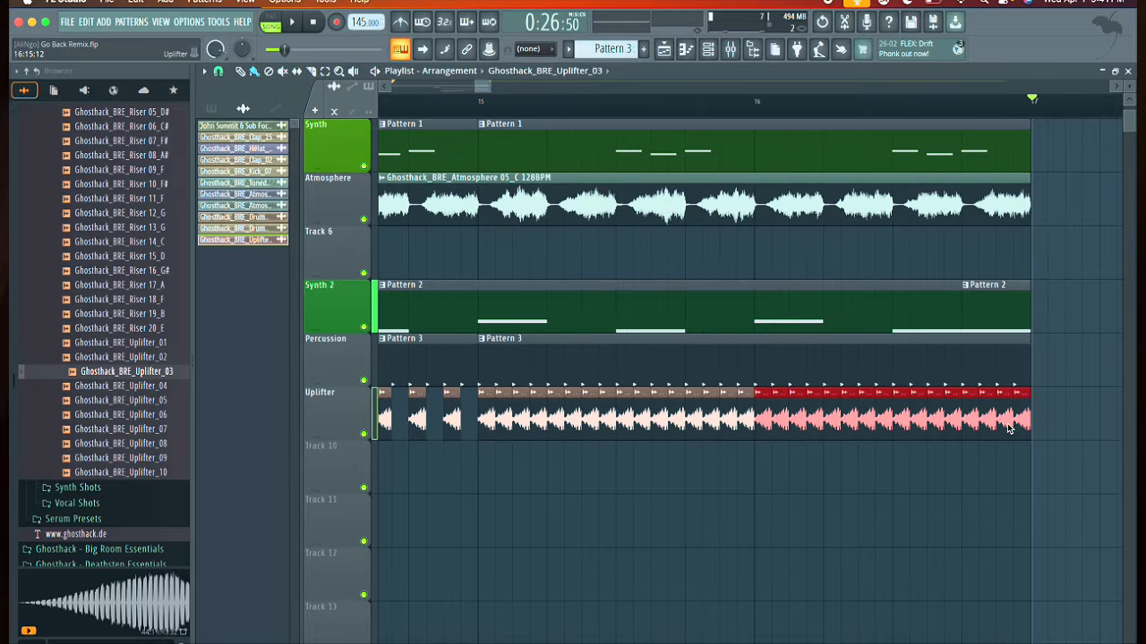
scroll(1038, 430, down, 5)
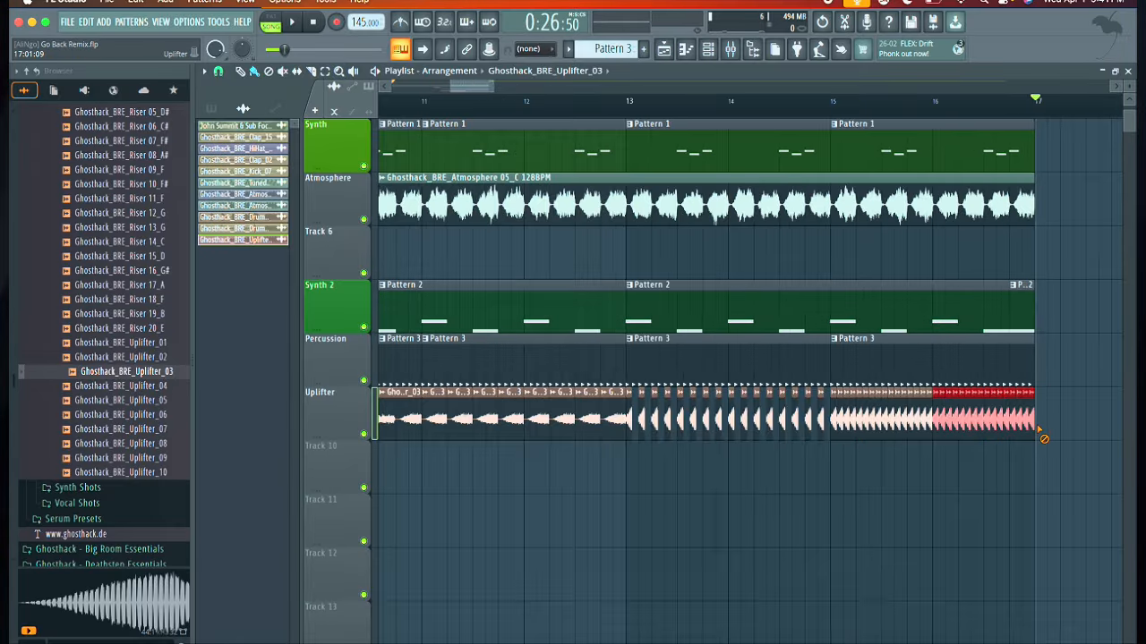
Step: Play the transition from the end of bar 16 into the vocal at bar 17
scroll(1040, 432, up, 3)
scroll(1040, 432, right, 4)
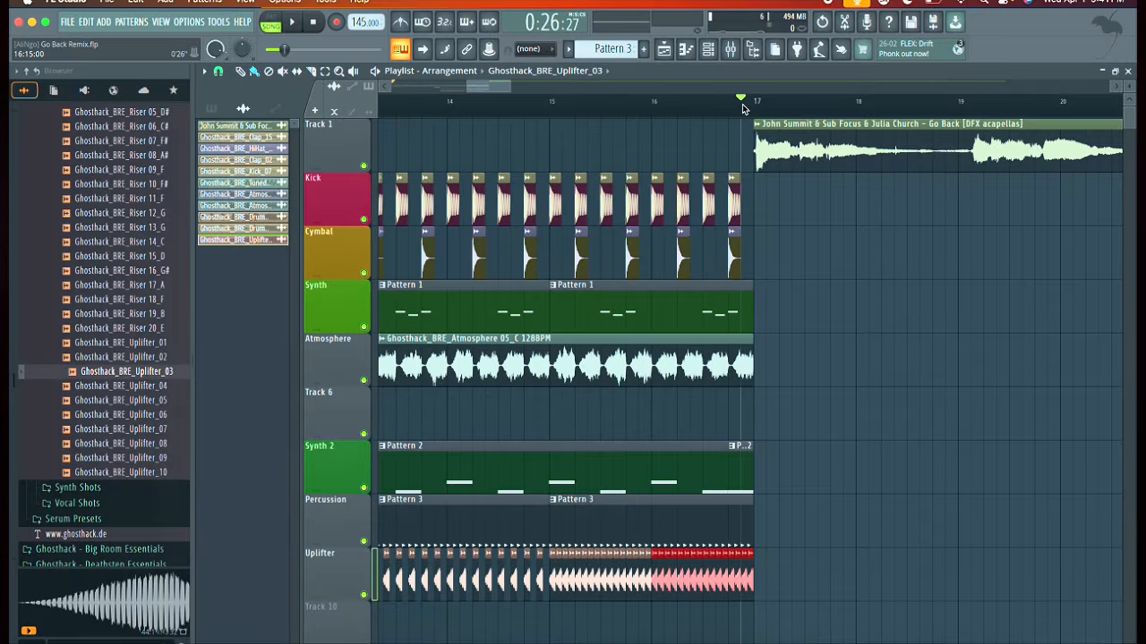
key(space)
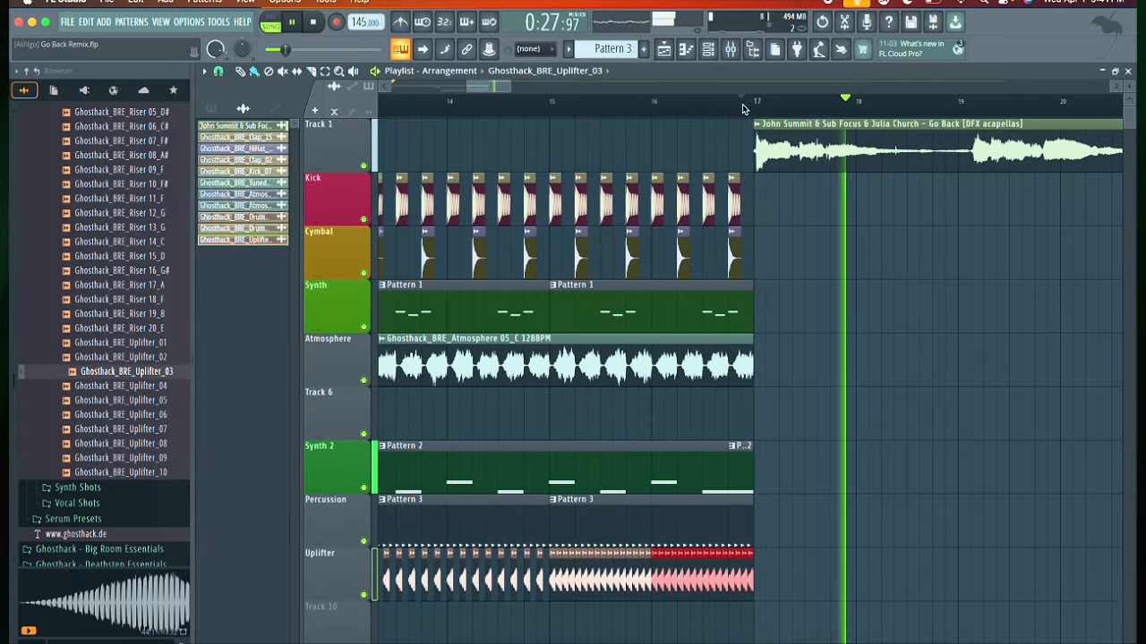
key(space)
scroll(763, 233, right, 2)
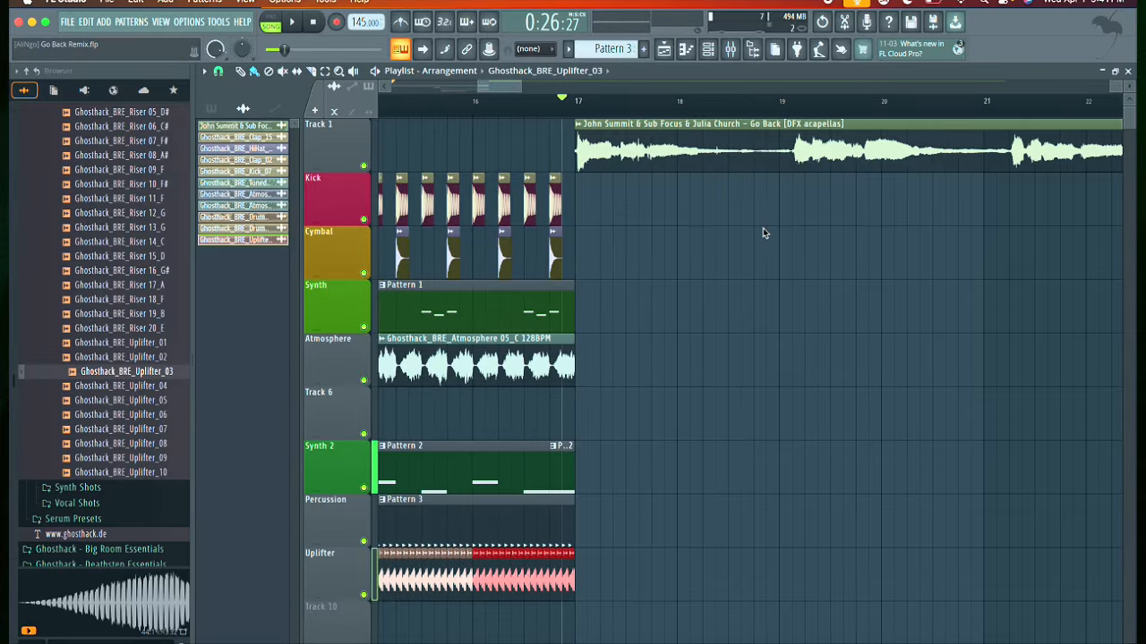
Step: Try a short Pattern 1 clip at bar 18 on the Synth track, play the vocal entry, and remove the clip
click(546, 312)
click(618, 313)
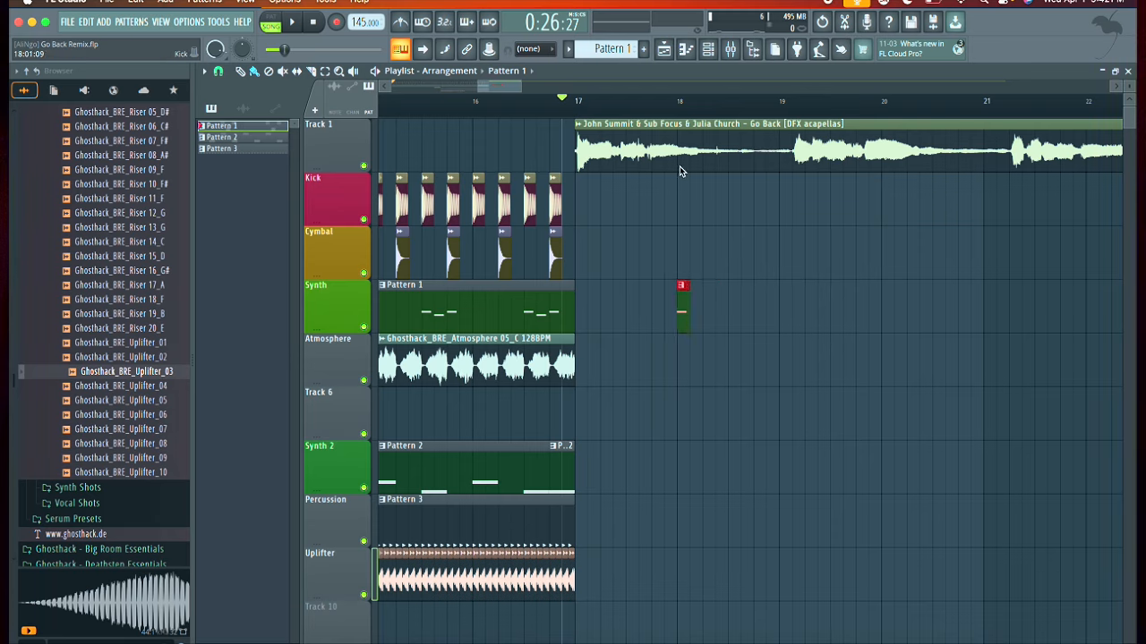
key(space)
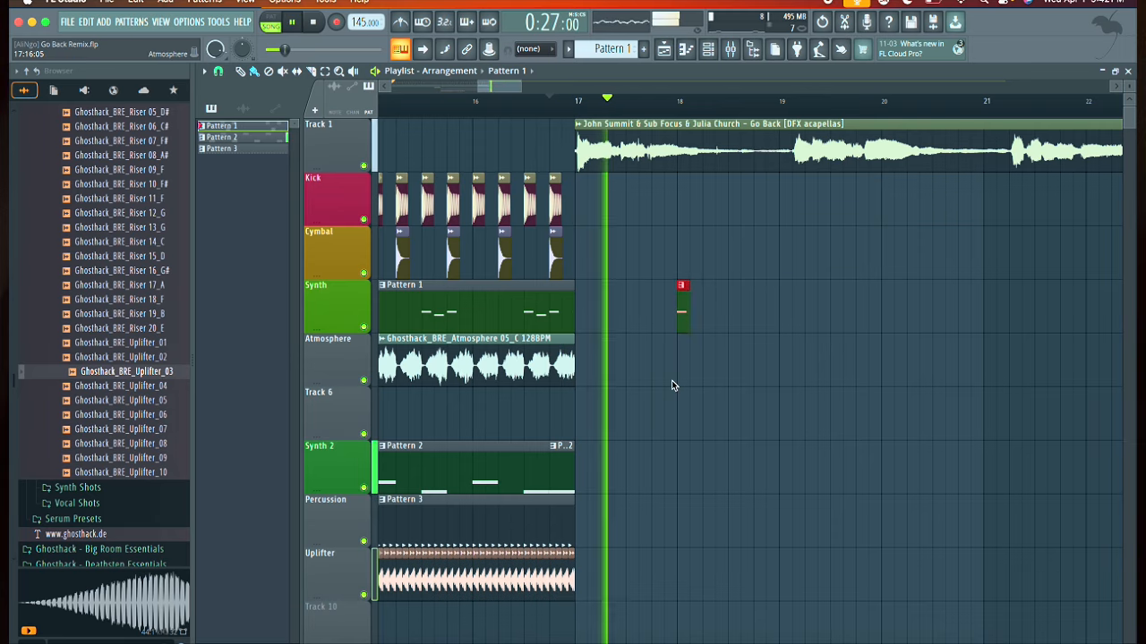
key(space)
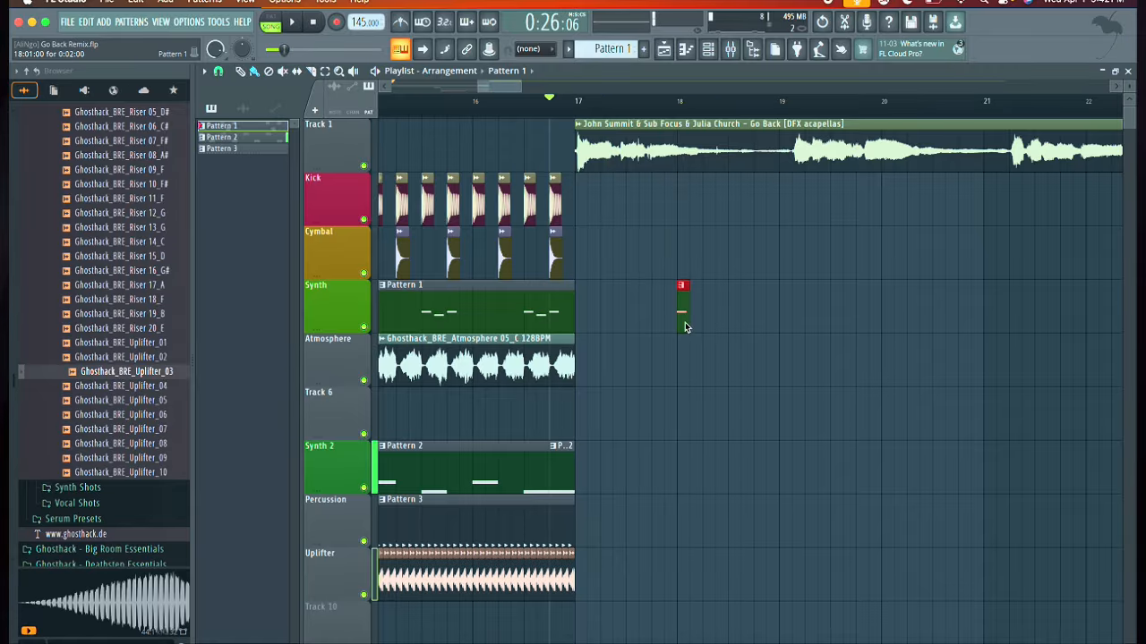
right_click(684, 321)
Step: Place a Pattern 2 clip at bar 19 on the Synth 2 track and trim it to one beat
scroll(599, 429, left, 2)
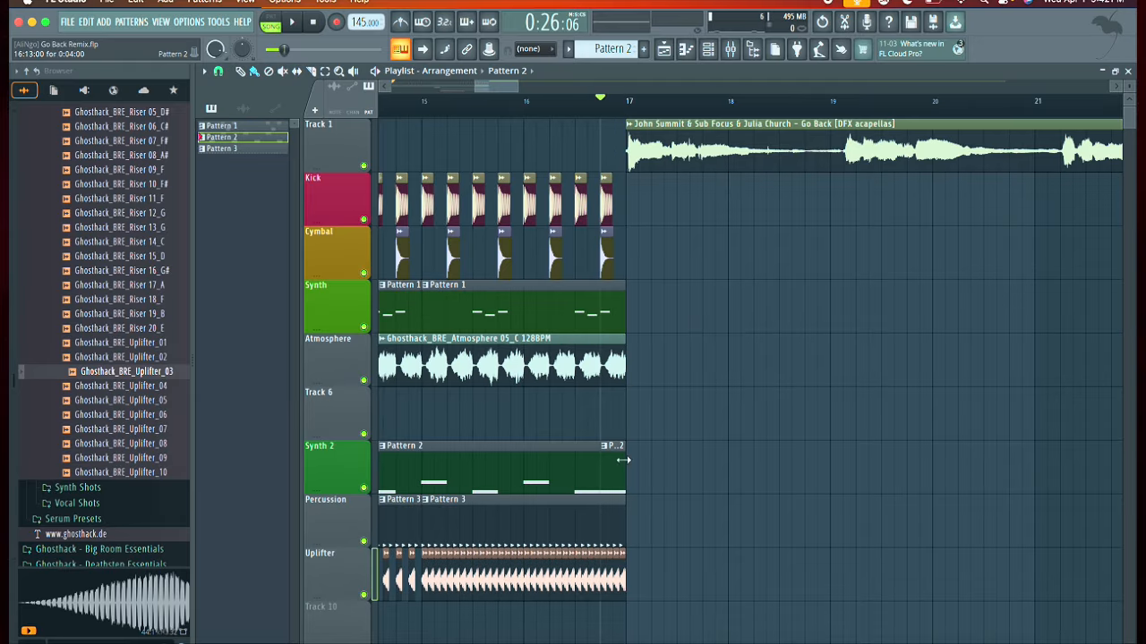
click(664, 468)
drag(669, 478, 809, 478)
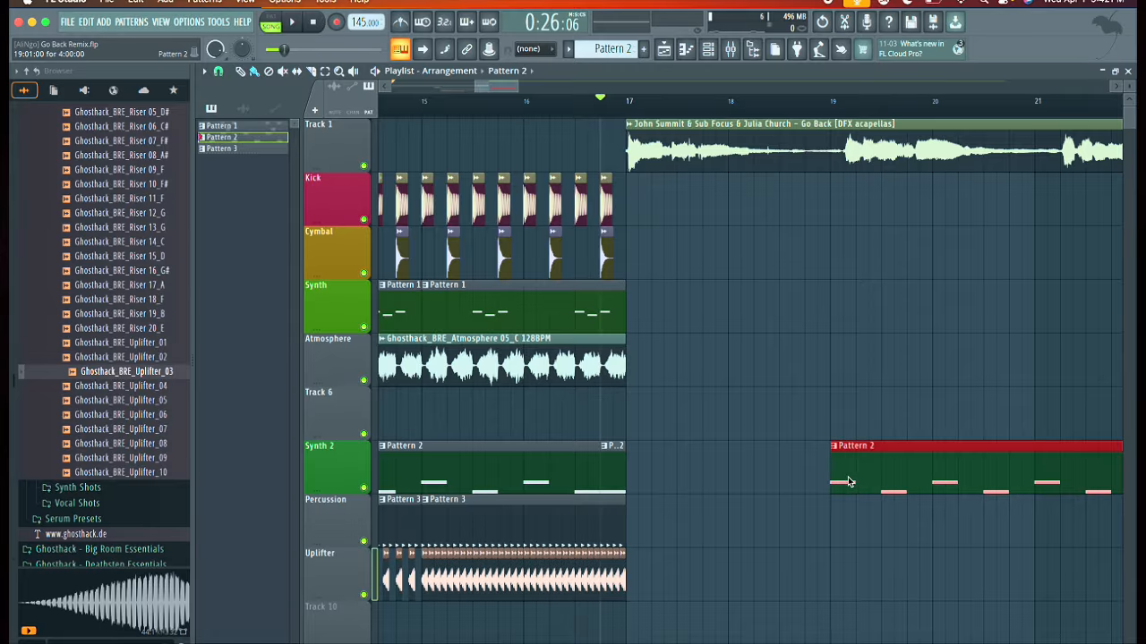
scroll(853, 483, right, 4)
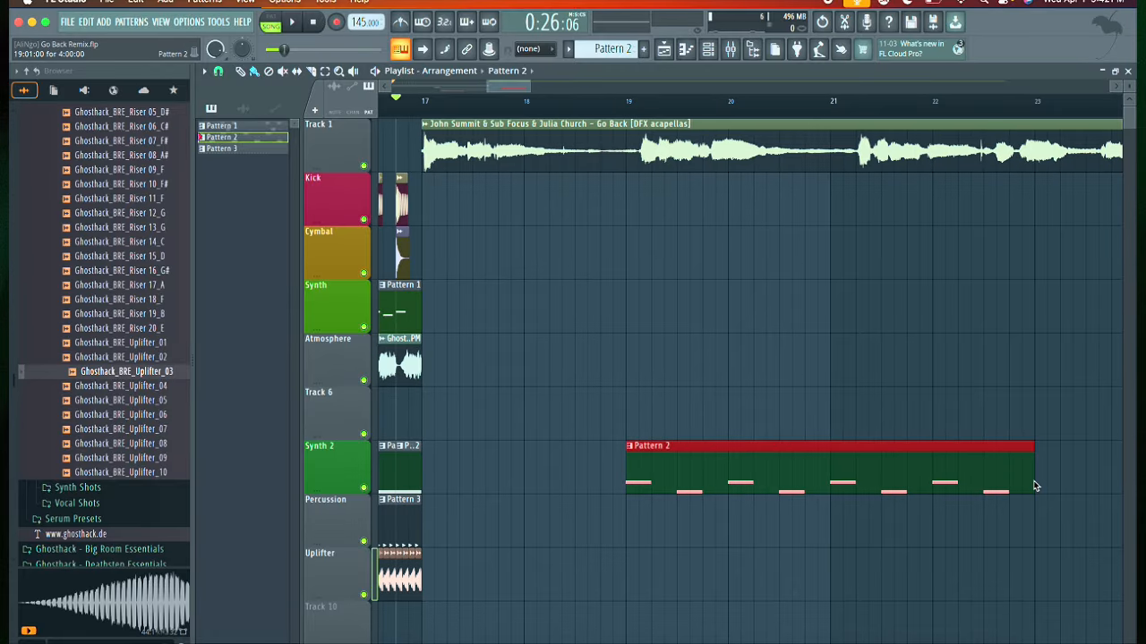
drag(832, 486, 652, 488)
scroll(599, 252, left, 3)
scroll(598, 251, down, 1)
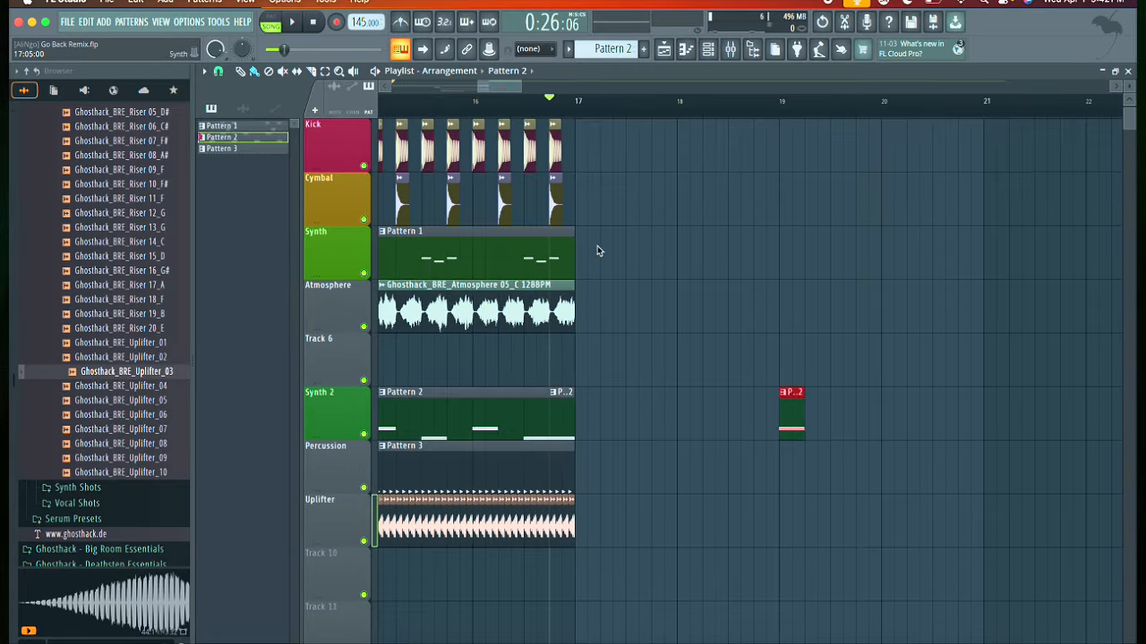
Step: Move the one-beat Pattern 2 clip to the last beat of bar 18 and play it with the vocal from bar 16
scroll(664, 341, up, 1)
scroll(664, 341, left, 1)
key(space)
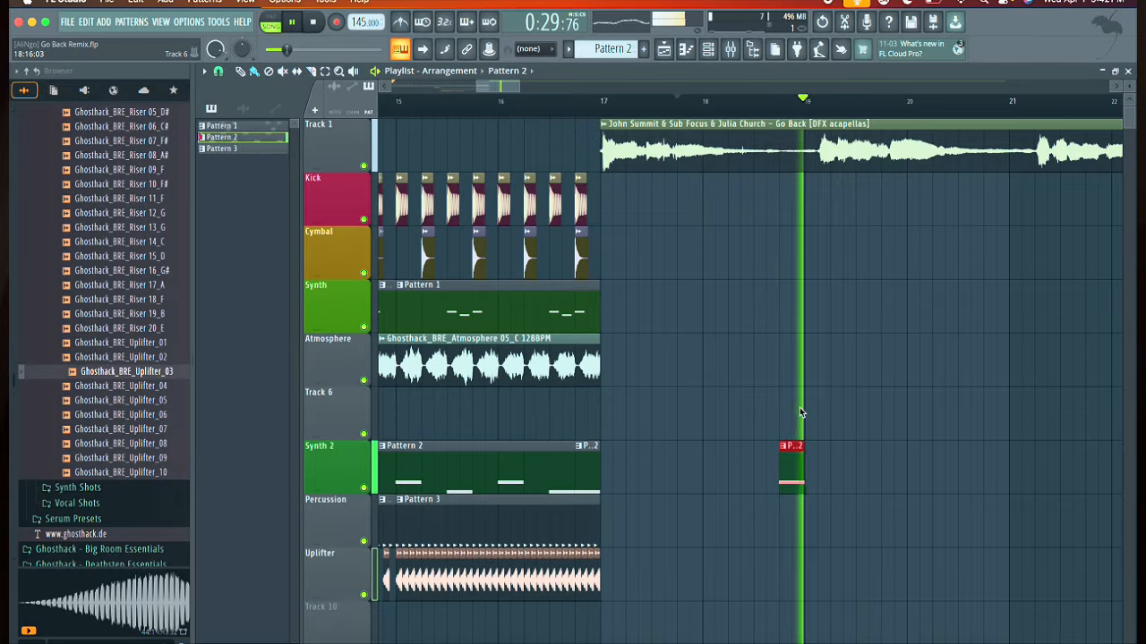
scroll(823, 426, right, 2)
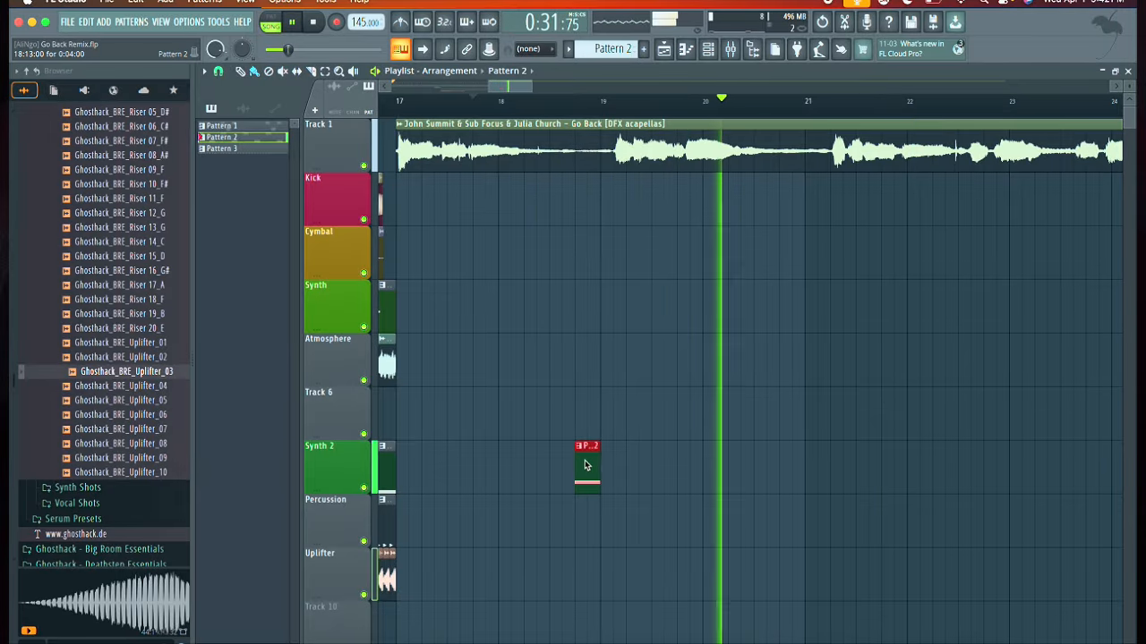
Step: Try a second one-beat Pattern 2 clip on the last beat of bar 20 on the Synth 2 track
click(801, 470)
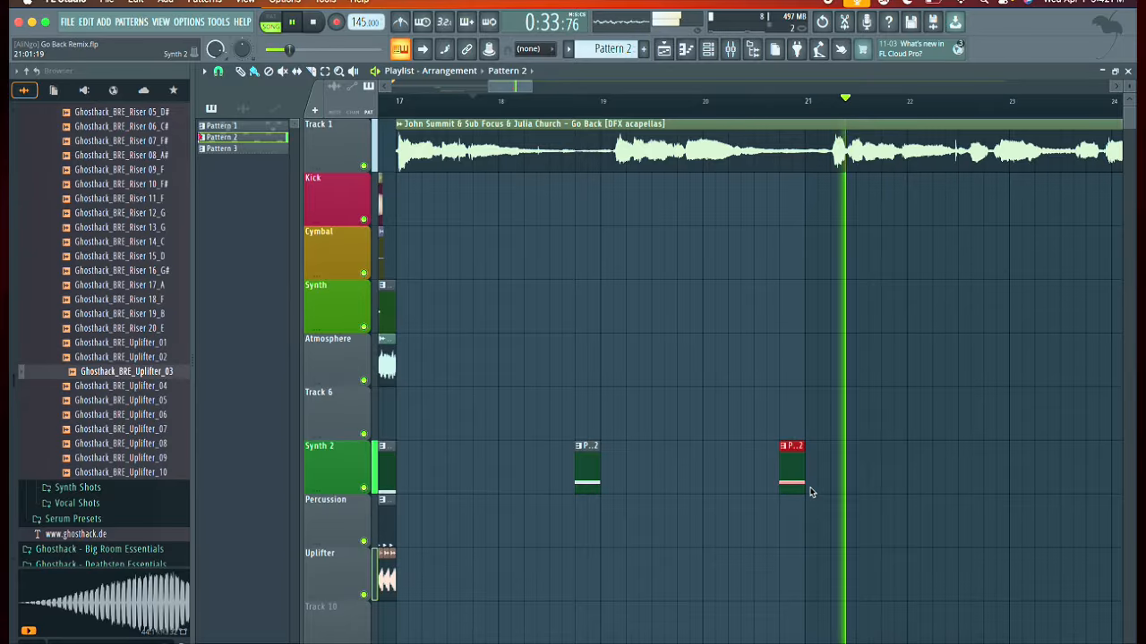
scroll(941, 486, right, 2)
key(space)
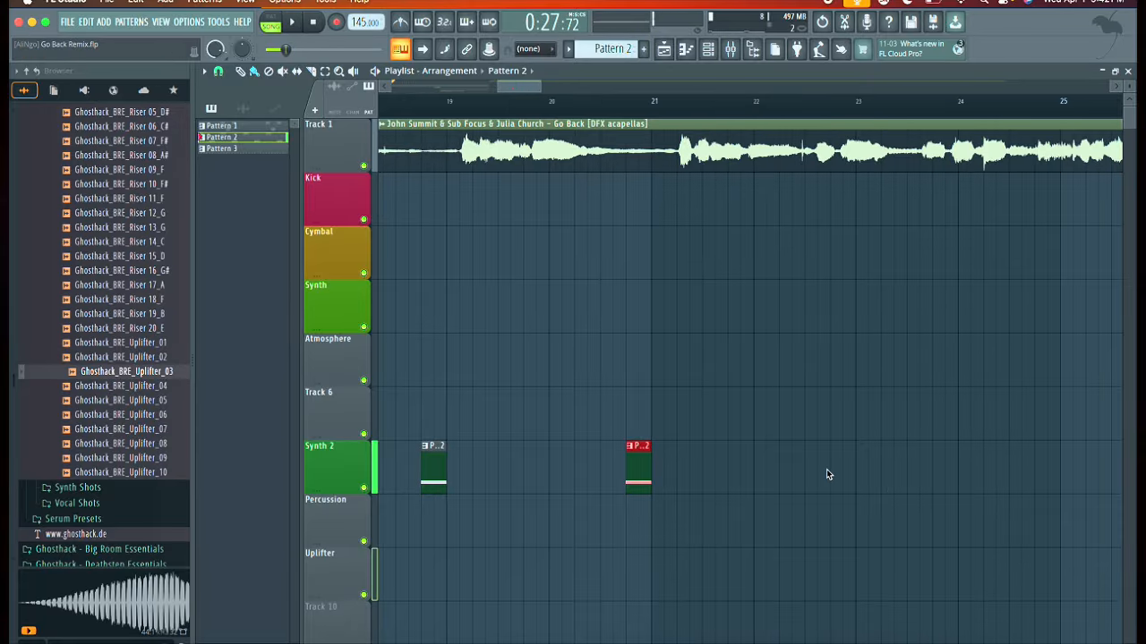
Step: Play the transition from bar 16 into the opening of the vocal at bar 17
scroll(826, 469, right, 2)
scroll(786, 468, down, 2)
scroll(786, 467, left, 2)
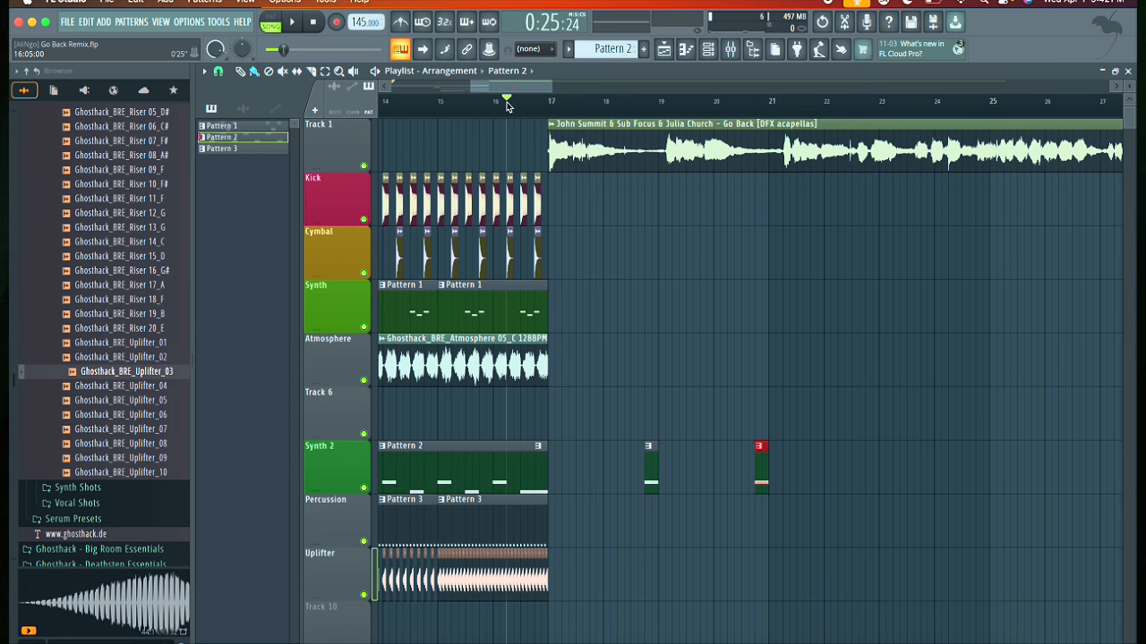
key(space)
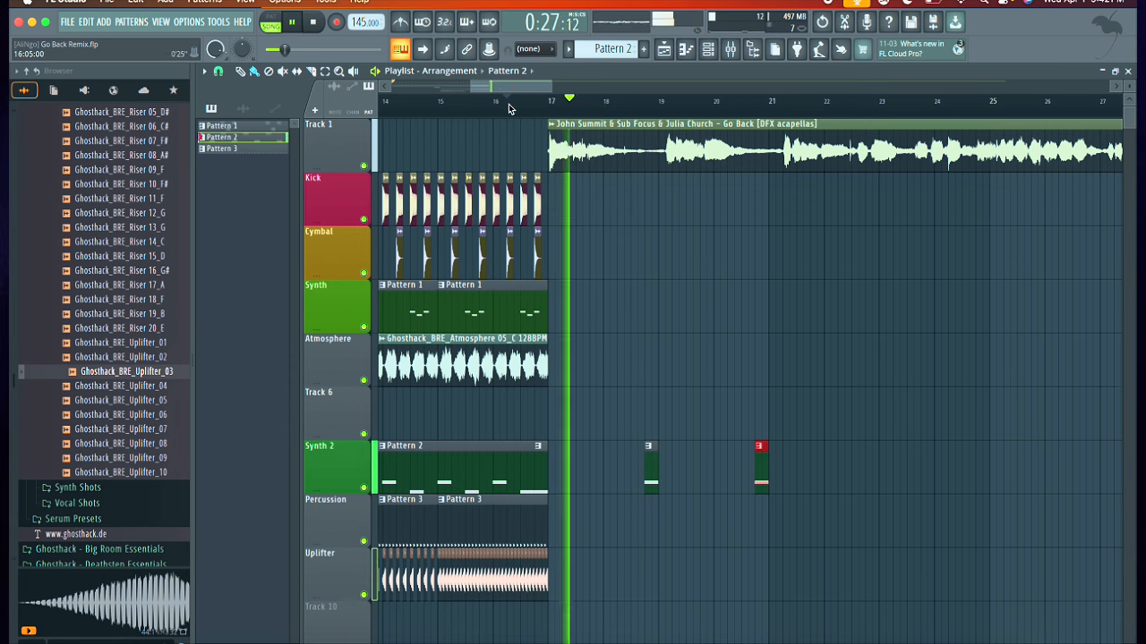
key(space)
scroll(618, 157, up, 5)
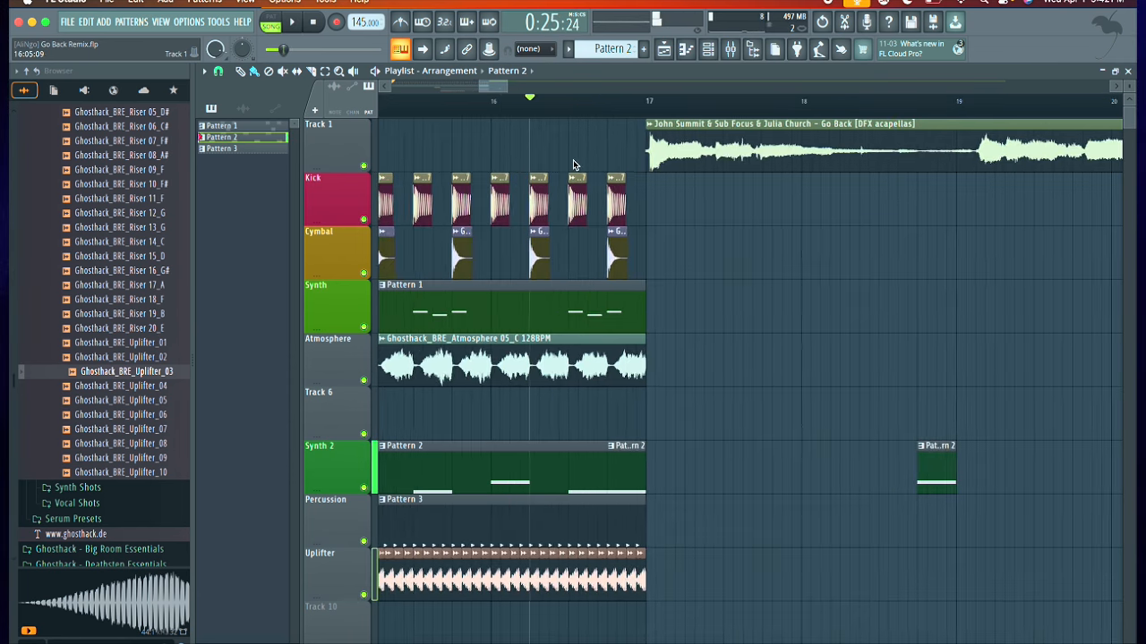
Step: Examine the start of the vocal clip at bar 17 and replay the end of the intro leading into it
click(681, 157)
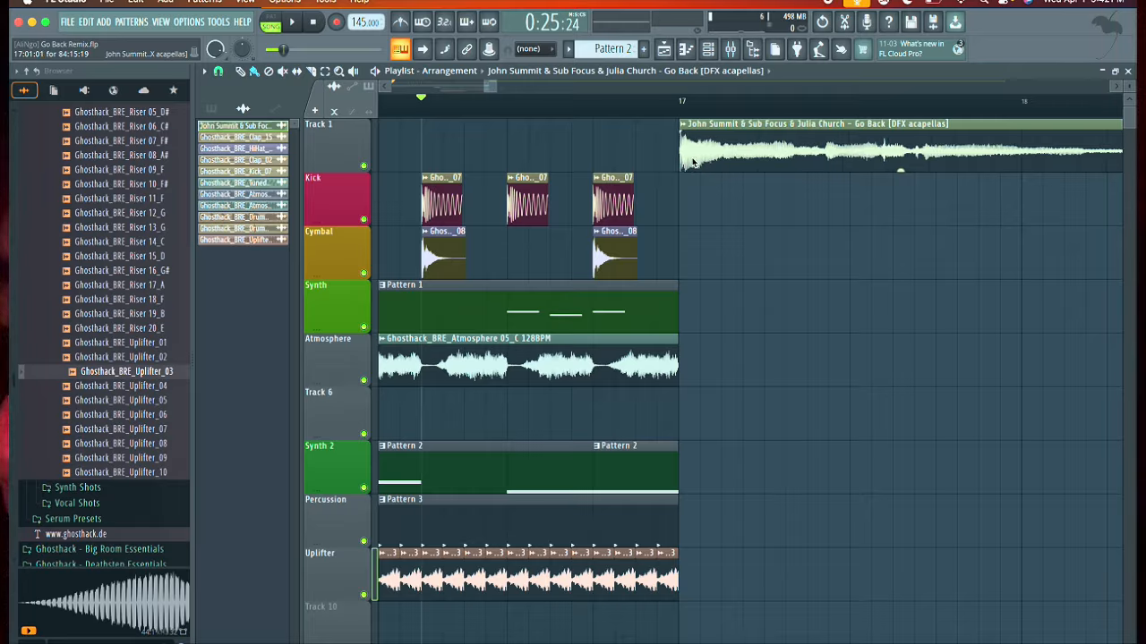
scroll(696, 322, down, 3)
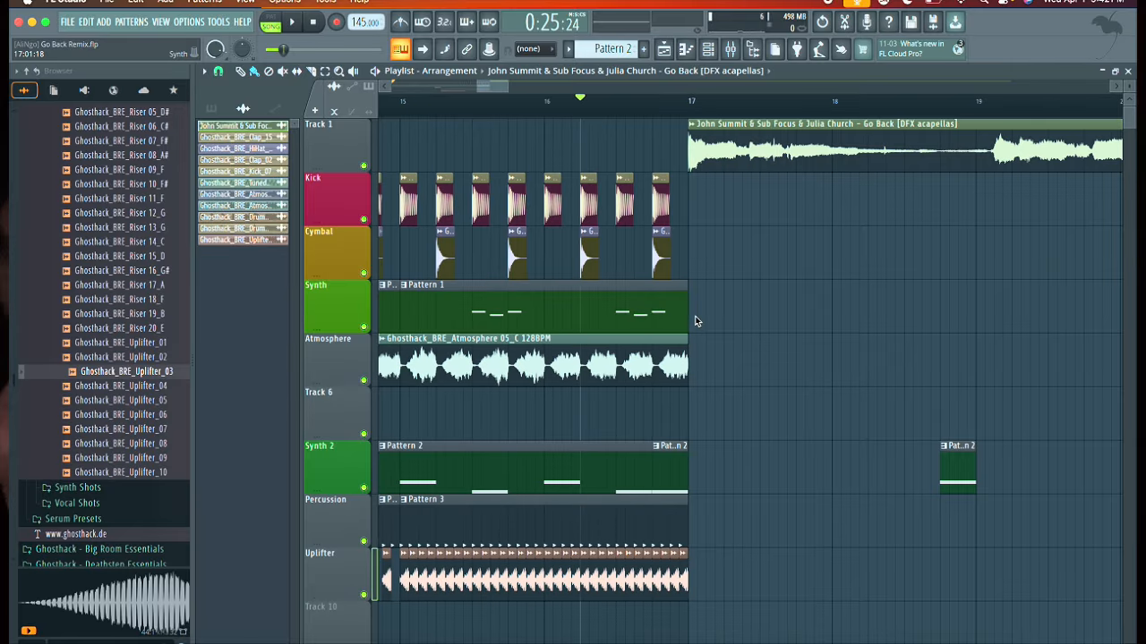
scroll(865, 362, right, 2)
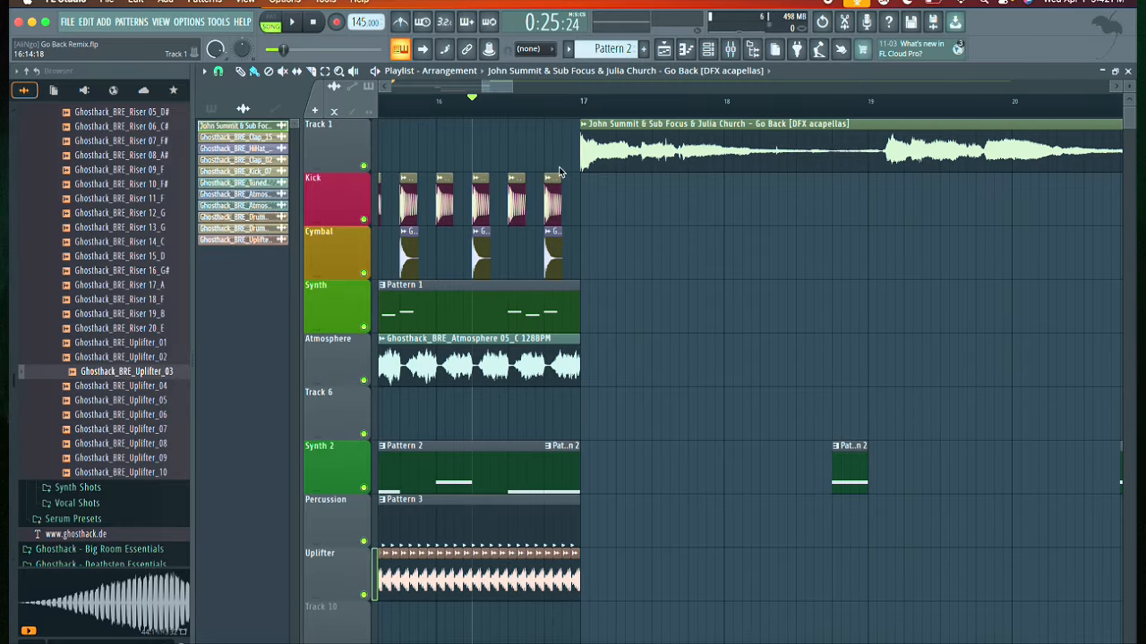
key(space)
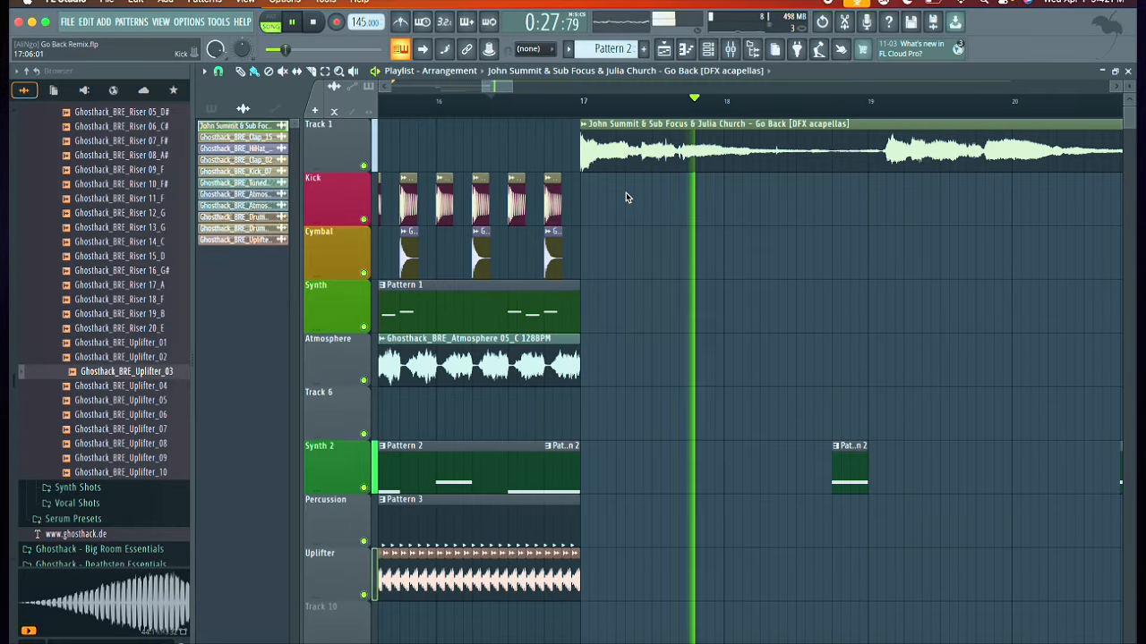
key(space)
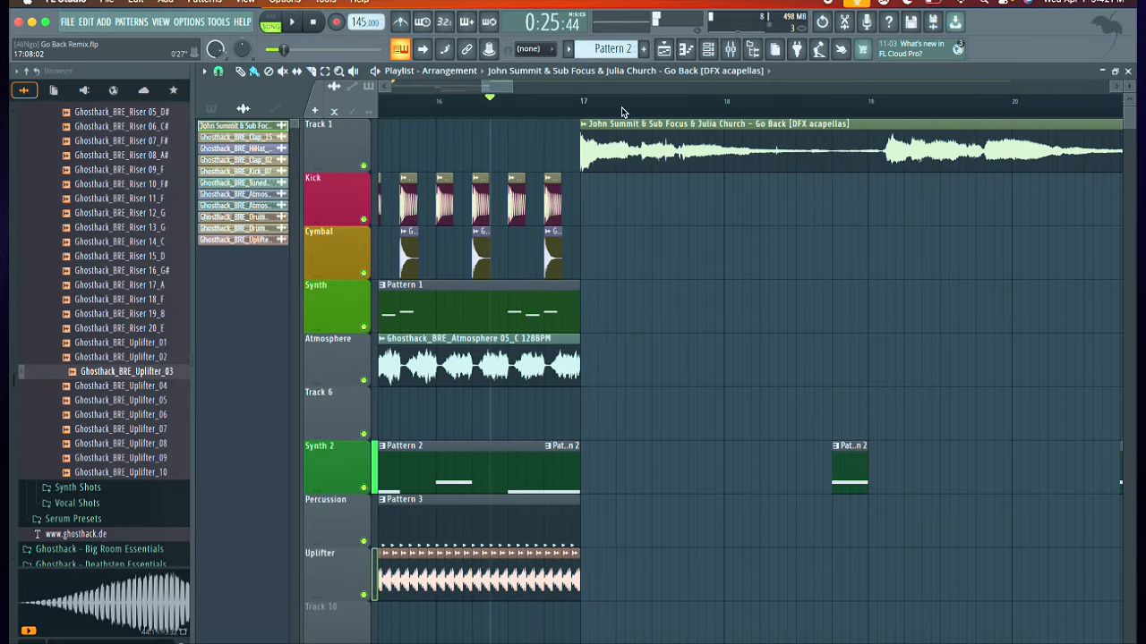
key(space)
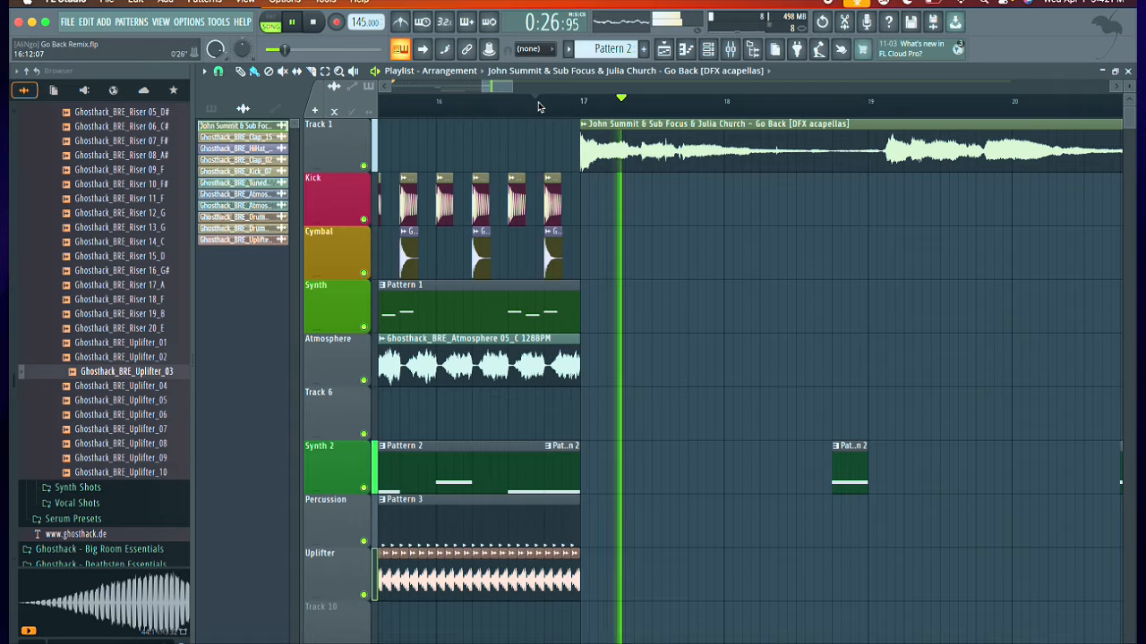
key(space)
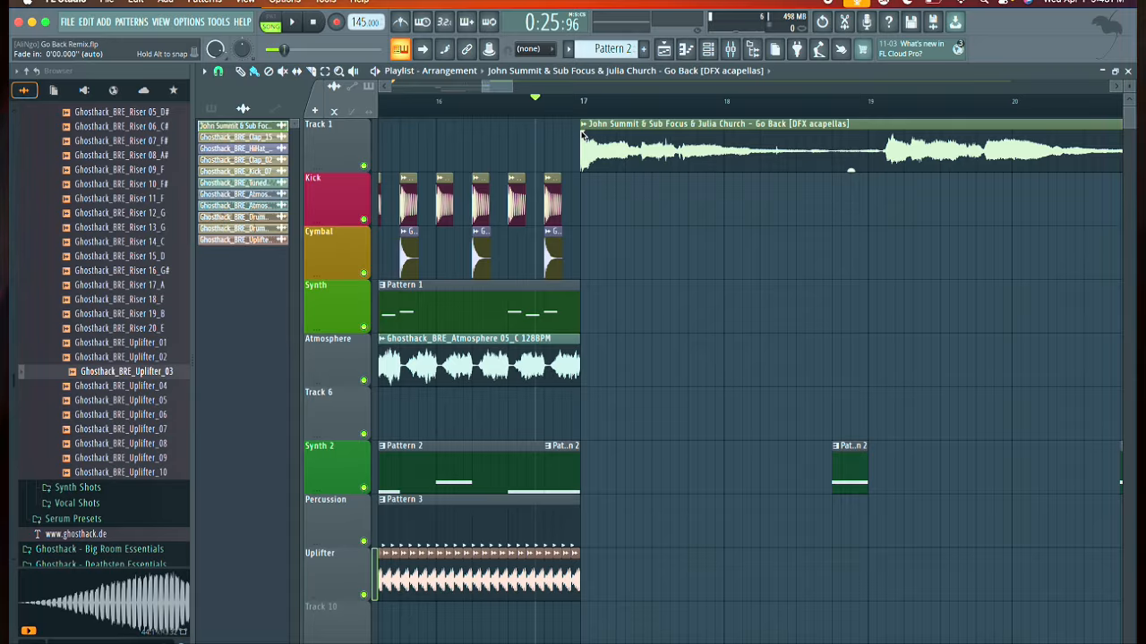
Step: Play from the end of bar 16 through bar 20 to check the Pattern 2 hits against the vocal
scroll(596, 153, up, 3)
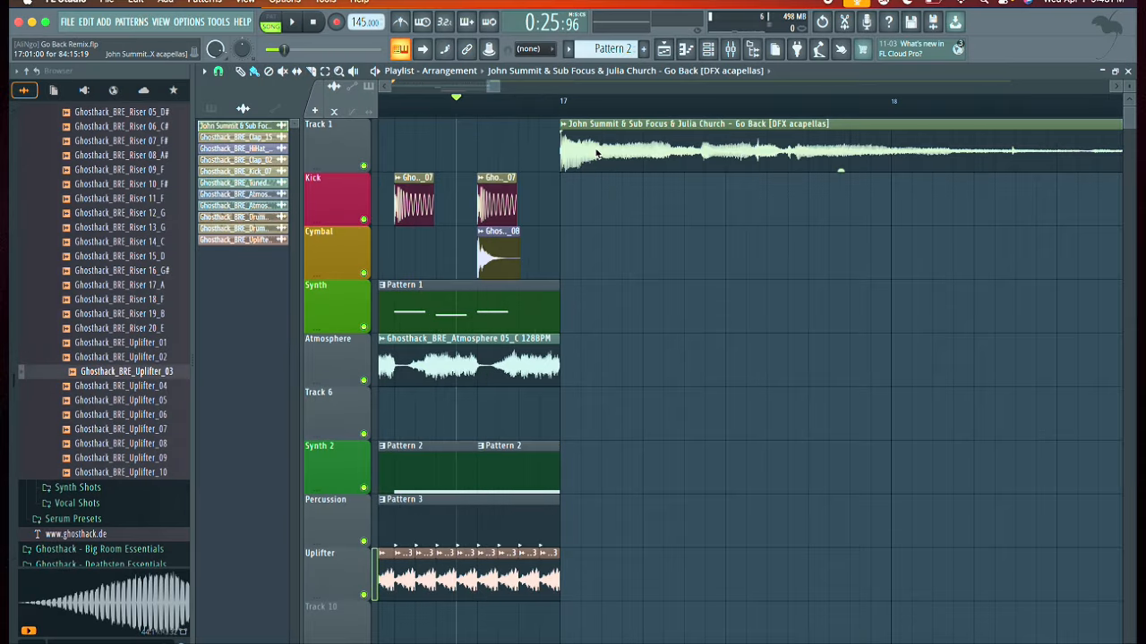
scroll(568, 147, up, 3)
key(space)
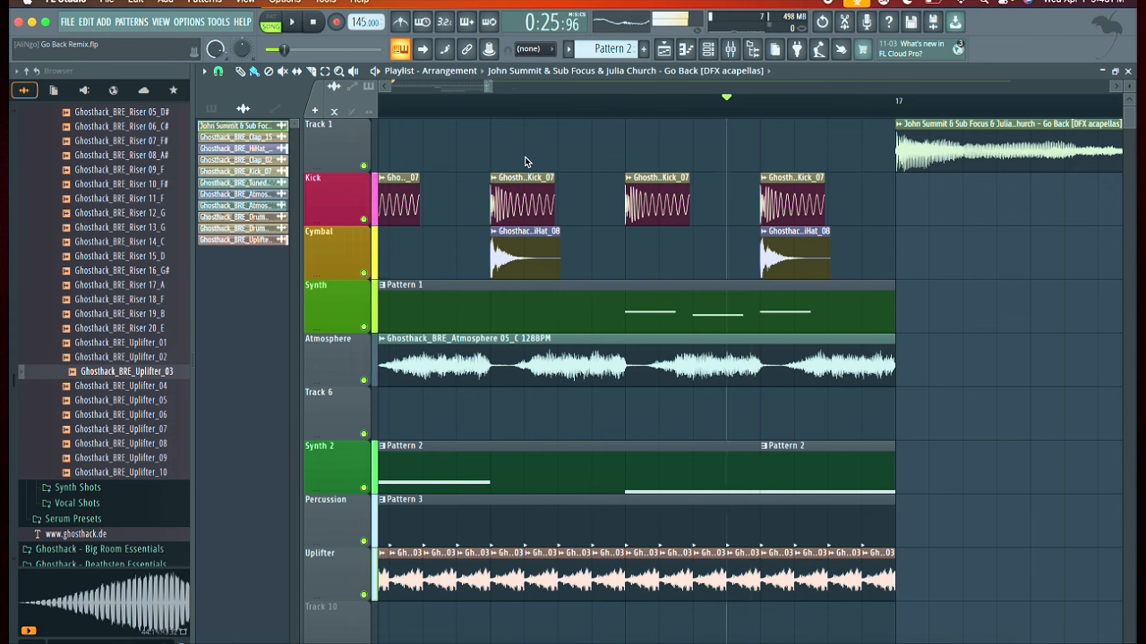
scroll(686, 180, right, 5)
scroll(687, 180, down, 1)
scroll(687, 180, down, 4)
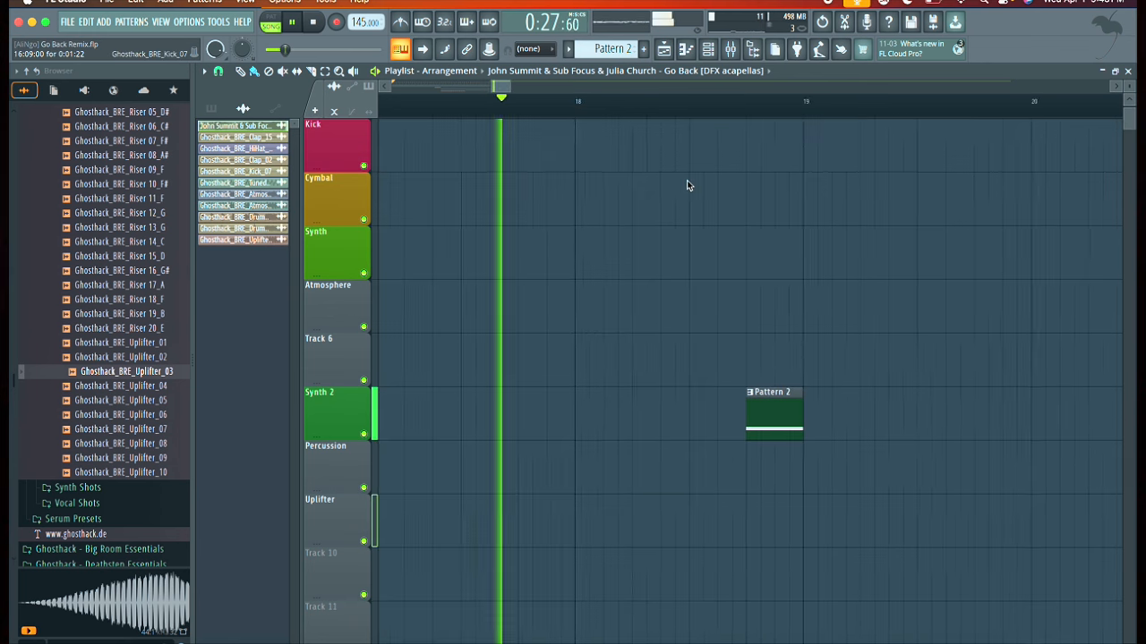
scroll(738, 372, down, 1)
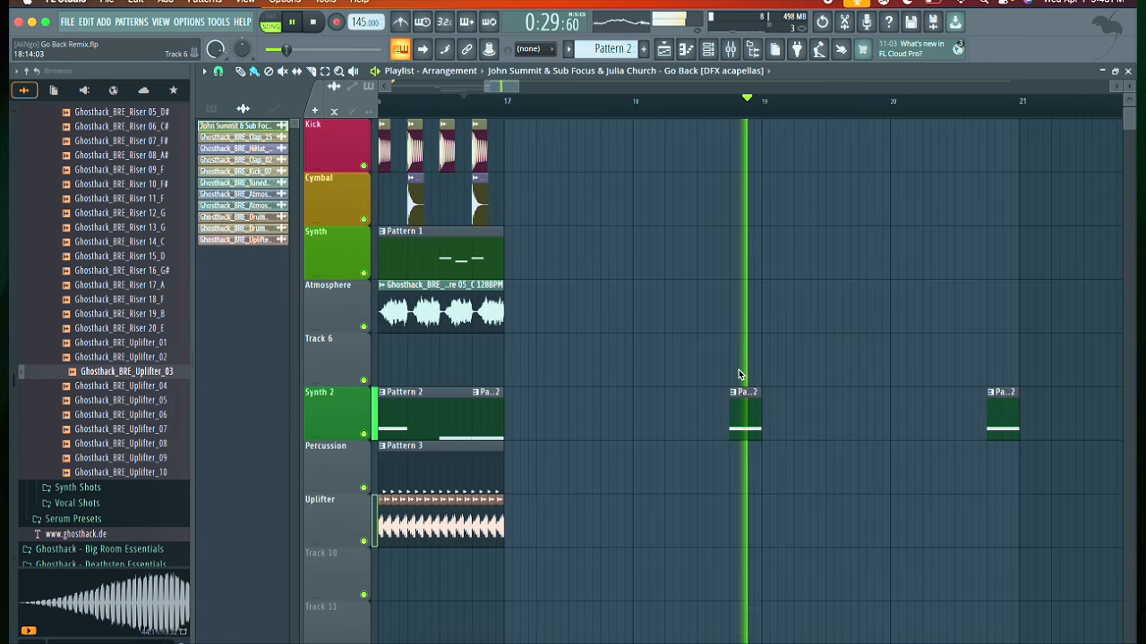
scroll(741, 377, down, 2)
scroll(741, 378, right, 4)
scroll(741, 378, up, 1)
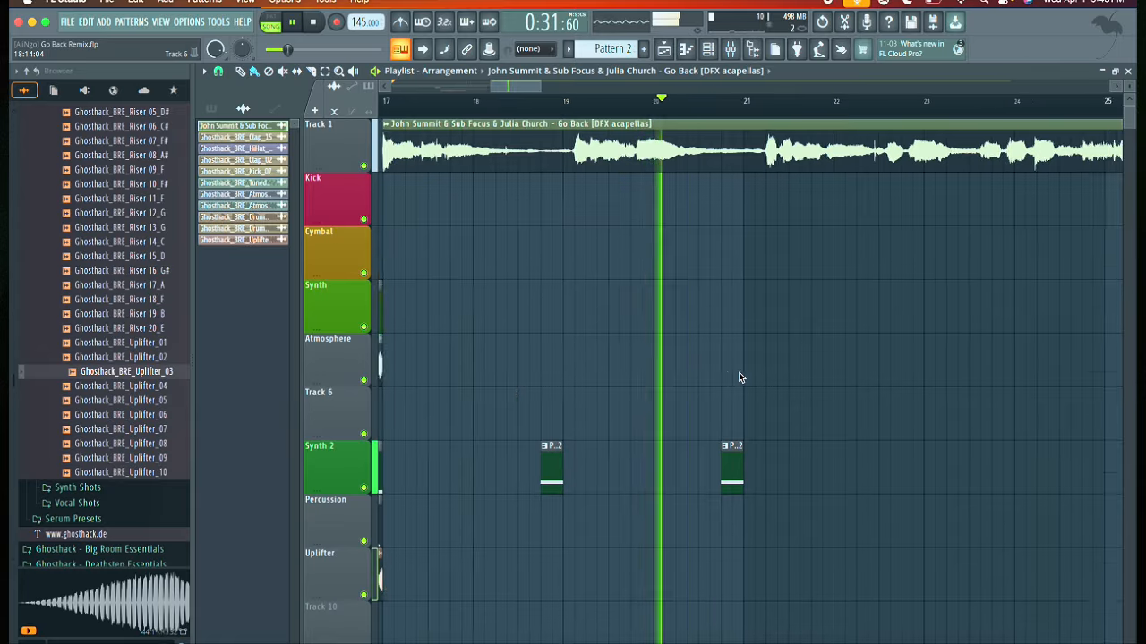
scroll(740, 377, down, 1)
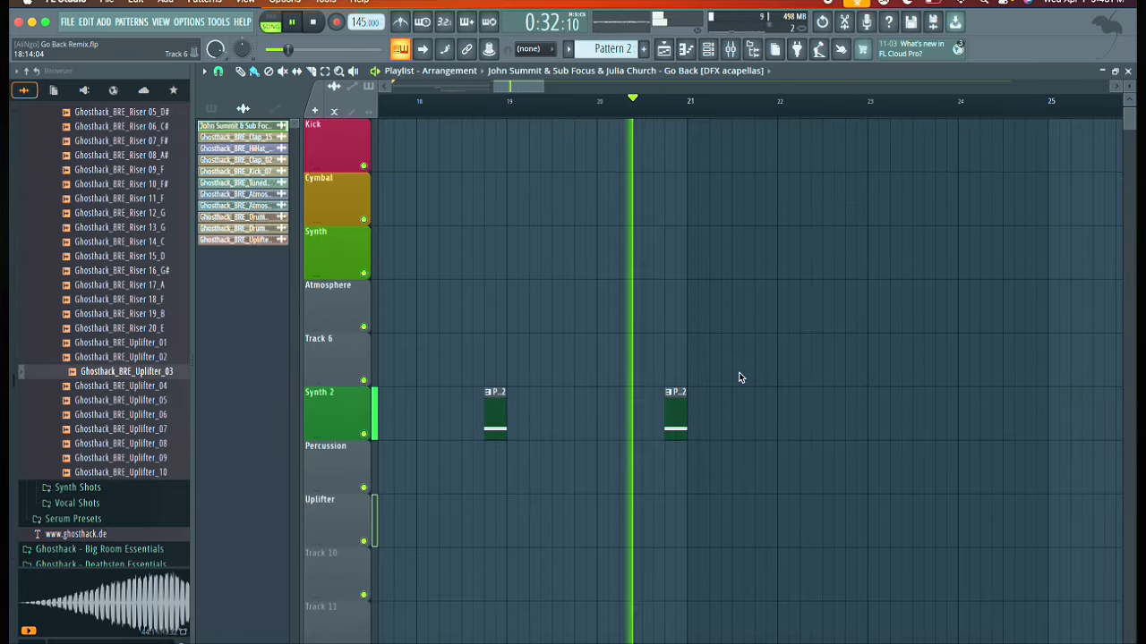
Step: Remove the Pattern 2 clip at the end of bar 20 and replay the vocal entry
right_click(699, 419)
scroll(699, 419, up, 1)
scroll(699, 419, left, 3)
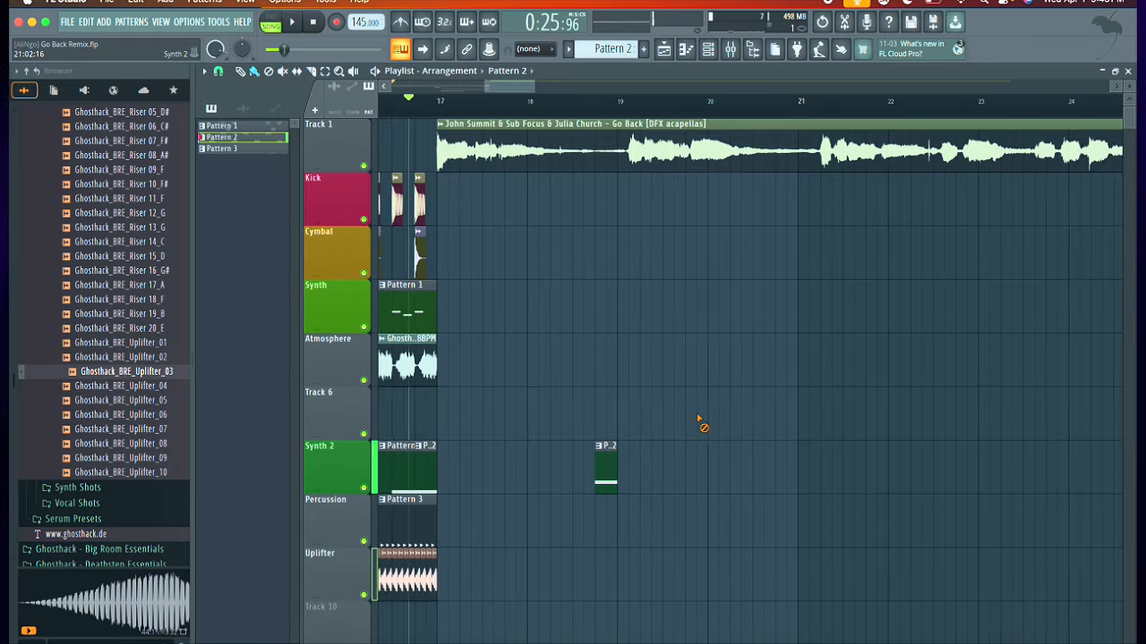
key(space)
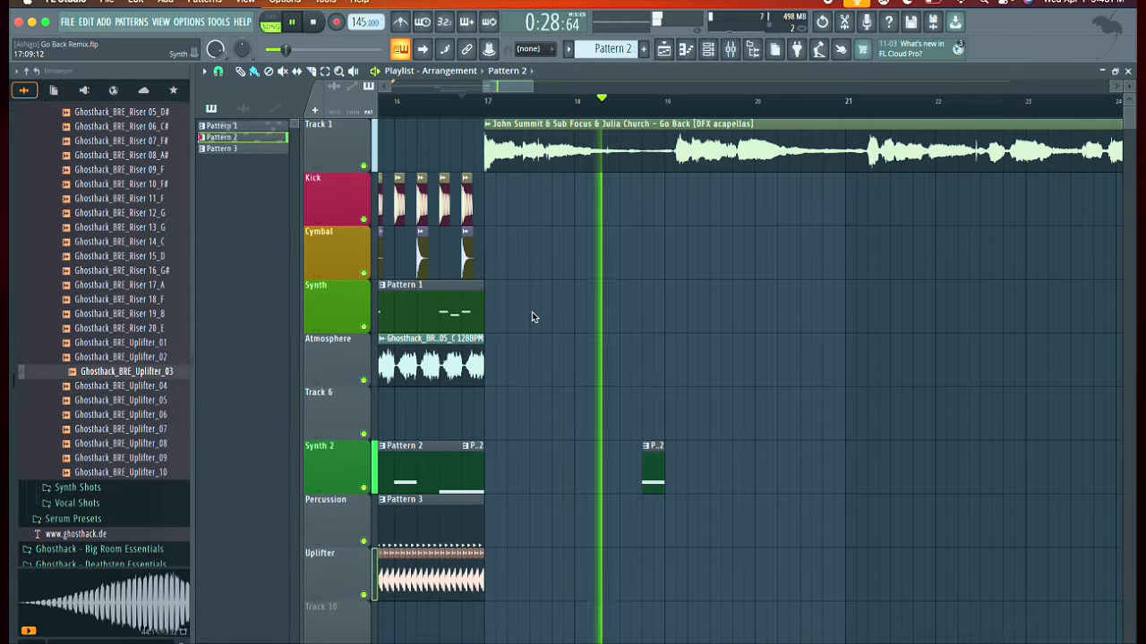
key(space)
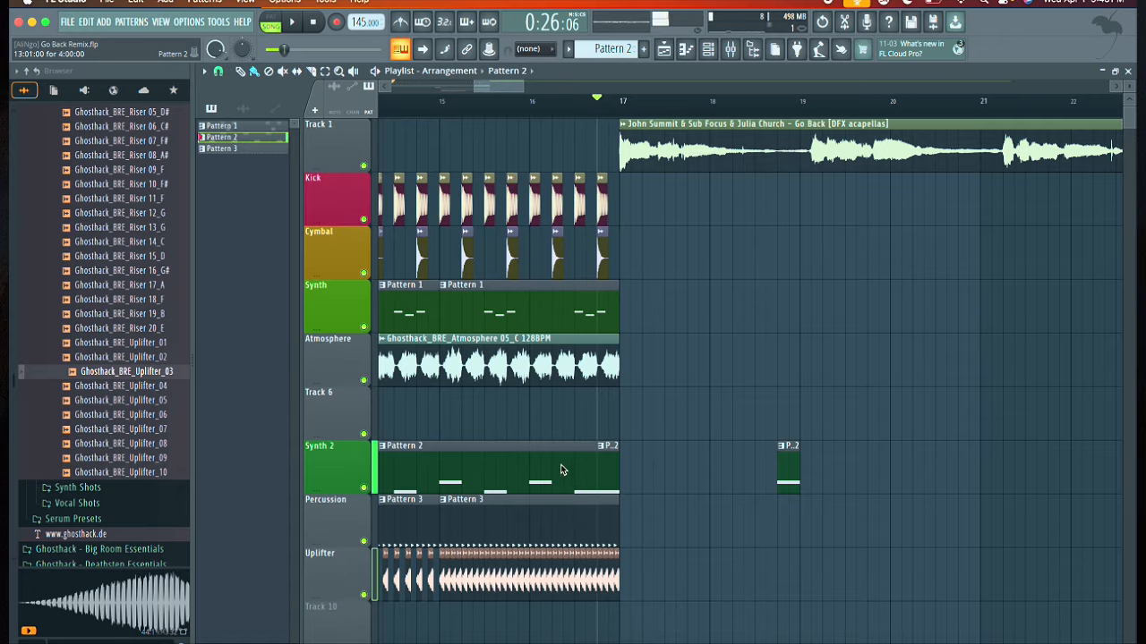
Step: Replace the Synth 2 hit on the last beat of bar 18 with a one-beat Pattern 2 clip playing the low note, and play it
right_click(788, 472)
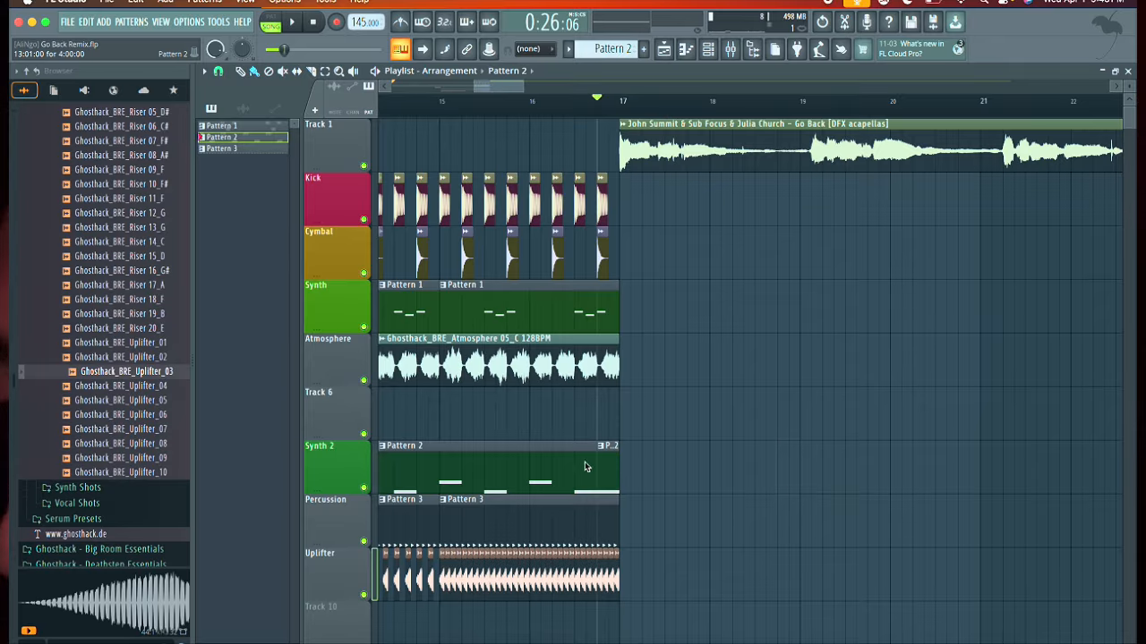
click(585, 467)
click(688, 467)
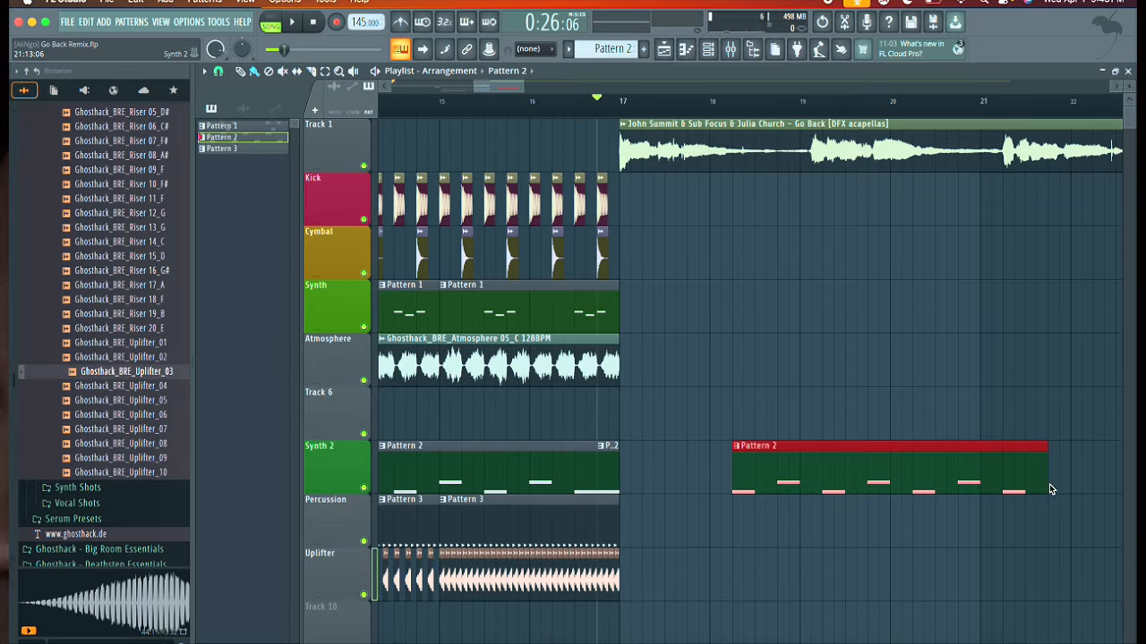
drag(1051, 488, 757, 491)
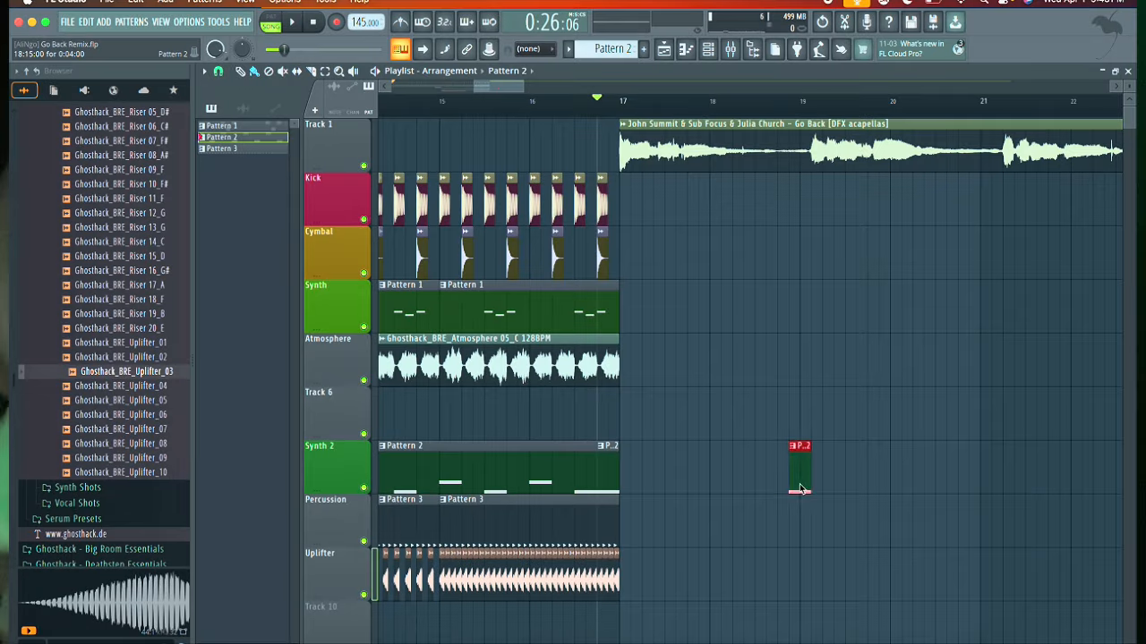
key(space)
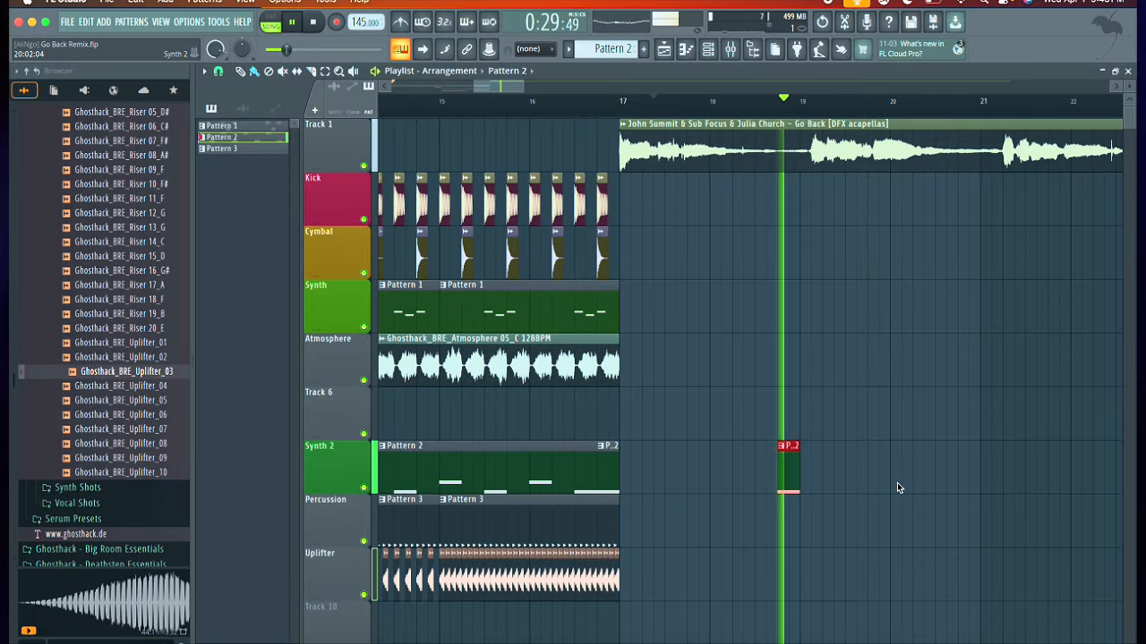
Step: Try a low-note Pattern 2 clip in bar 20 on its last and third beats, play it with the vocal, and remove it
scroll(913, 491, right, 1)
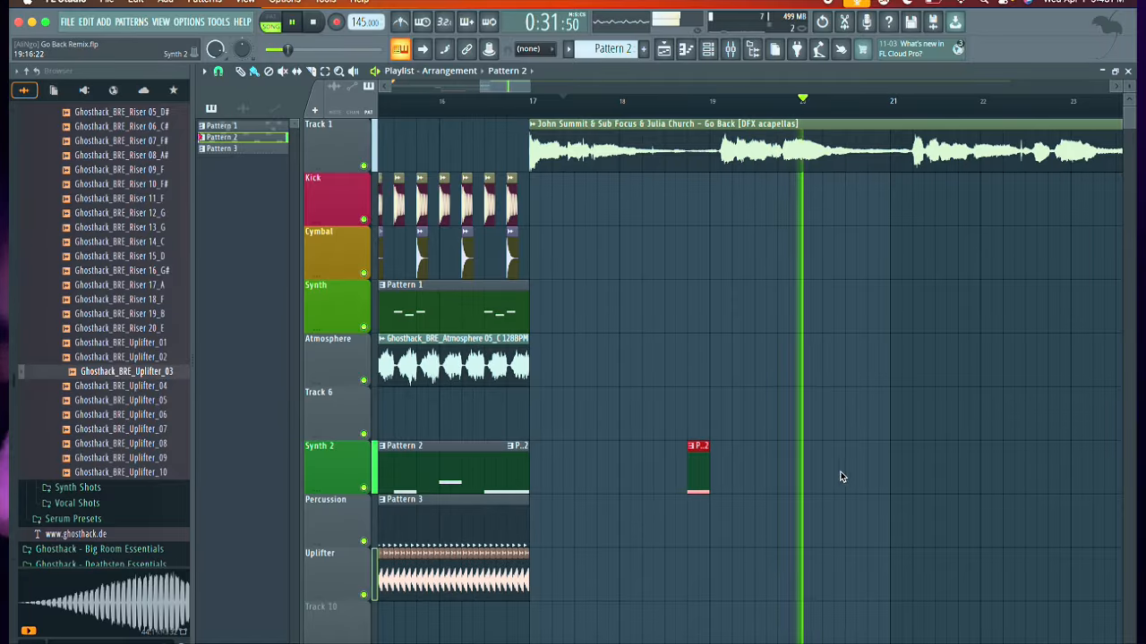
click(874, 479)
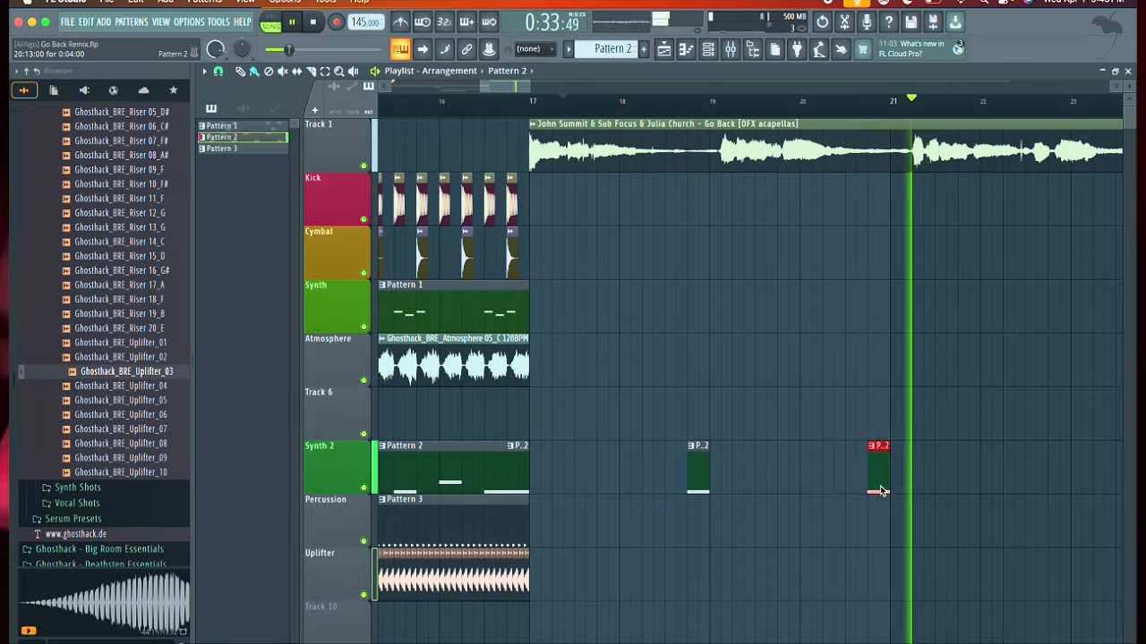
drag(877, 484, 855, 465)
key(space)
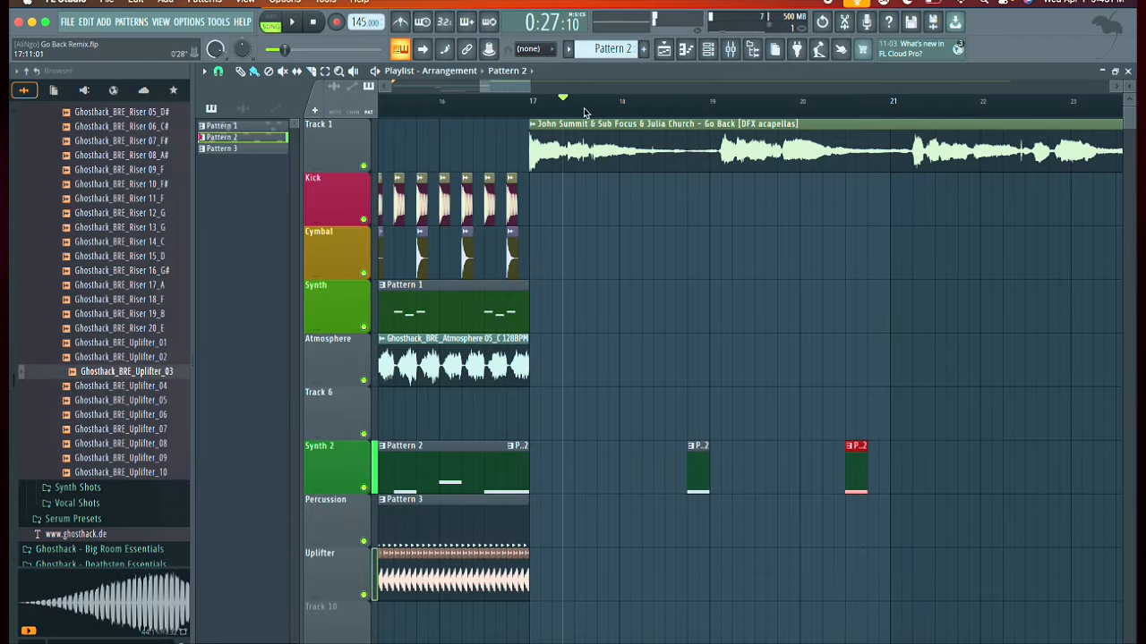
key(space)
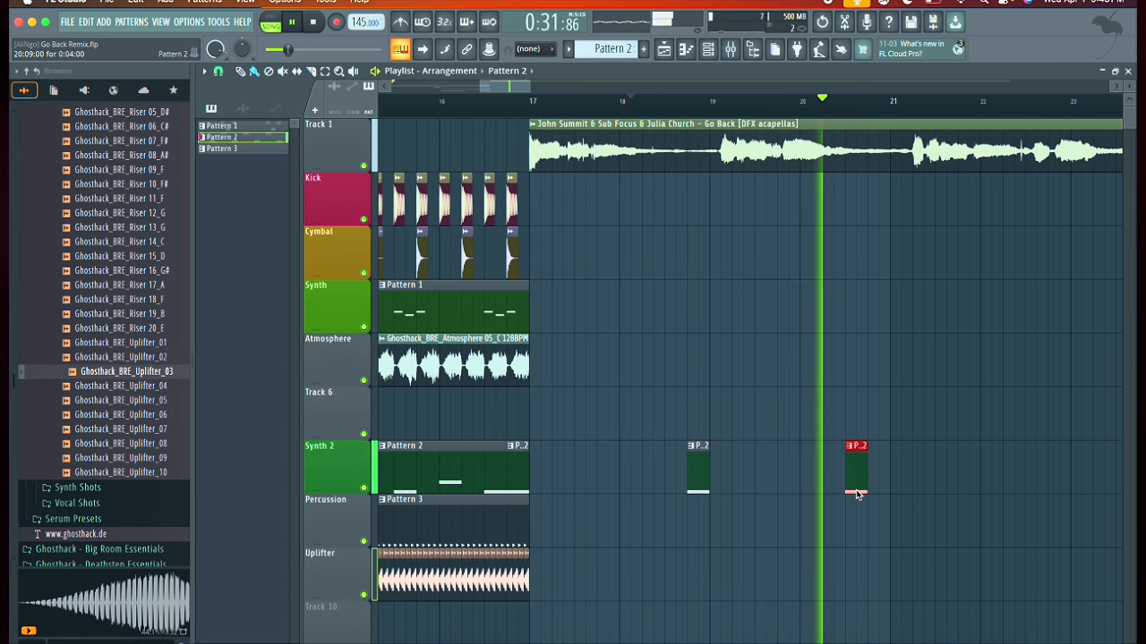
key(space)
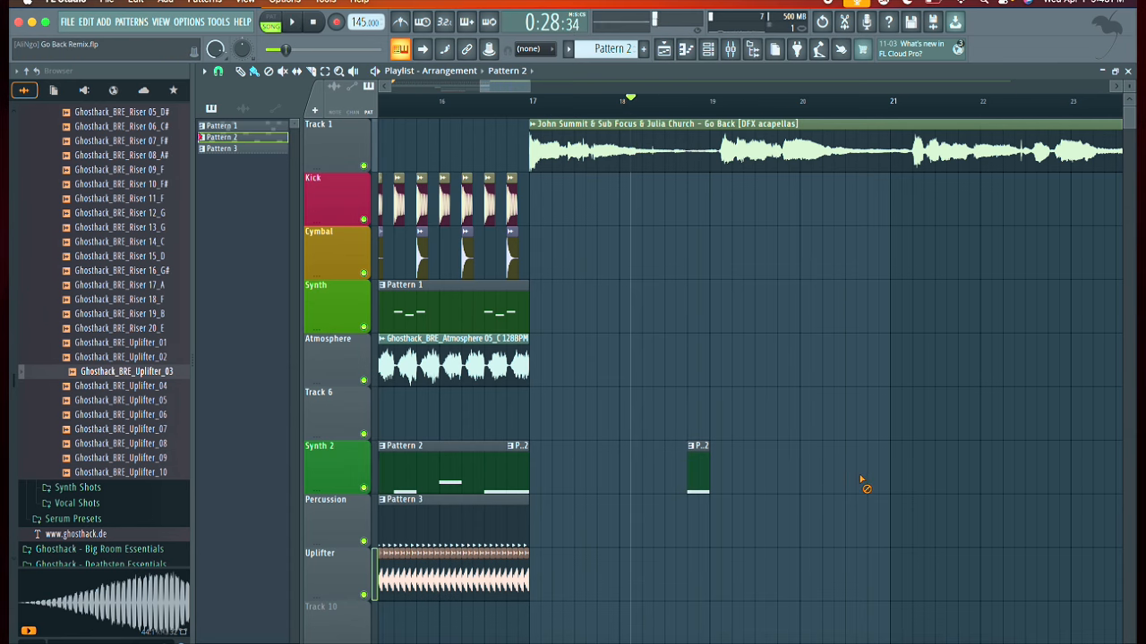
Step: Play the vocal from bar 18 to bar 24 with the single Synth 2 hit at the end of bar 18
scroll(861, 483, down, 3)
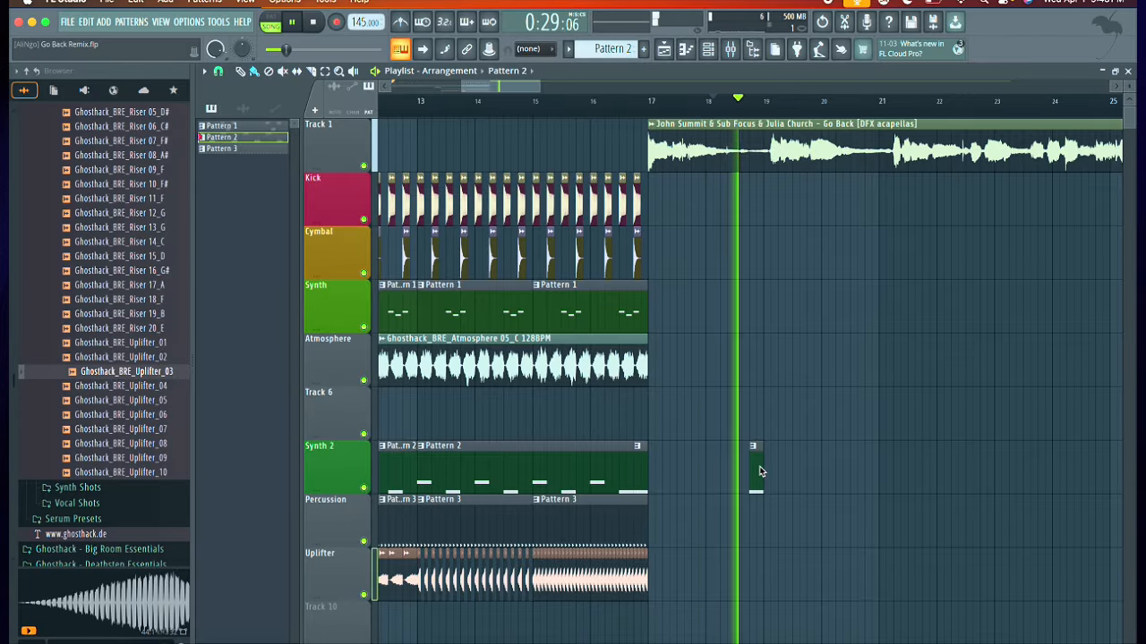
scroll(791, 496, right, 1)
scroll(789, 490, up, 3)
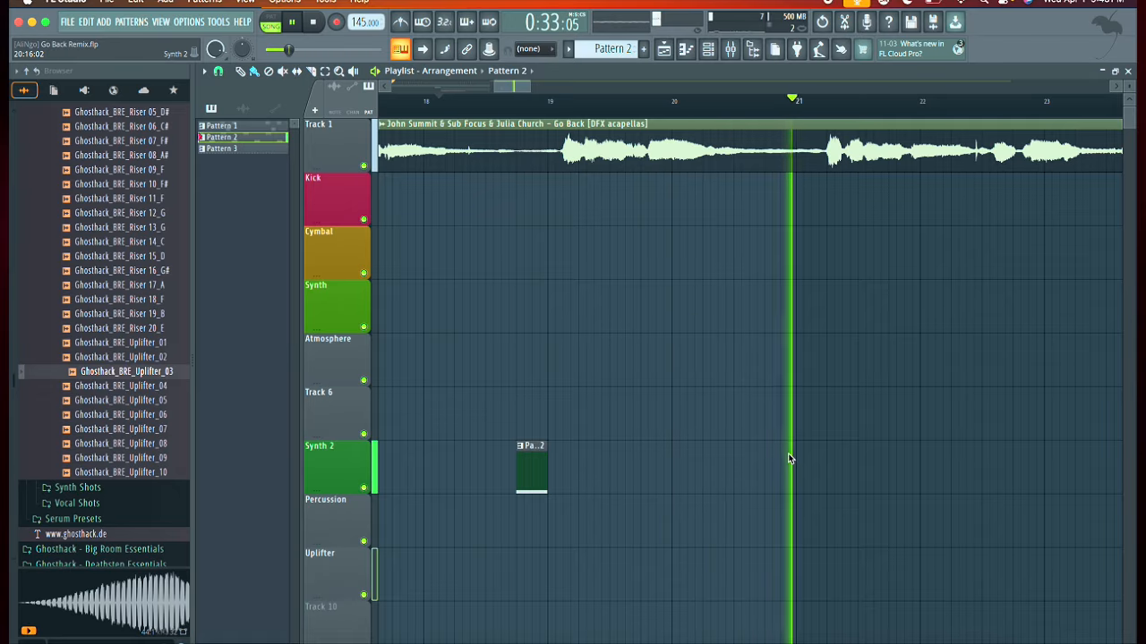
scroll(787, 456, down, 3)
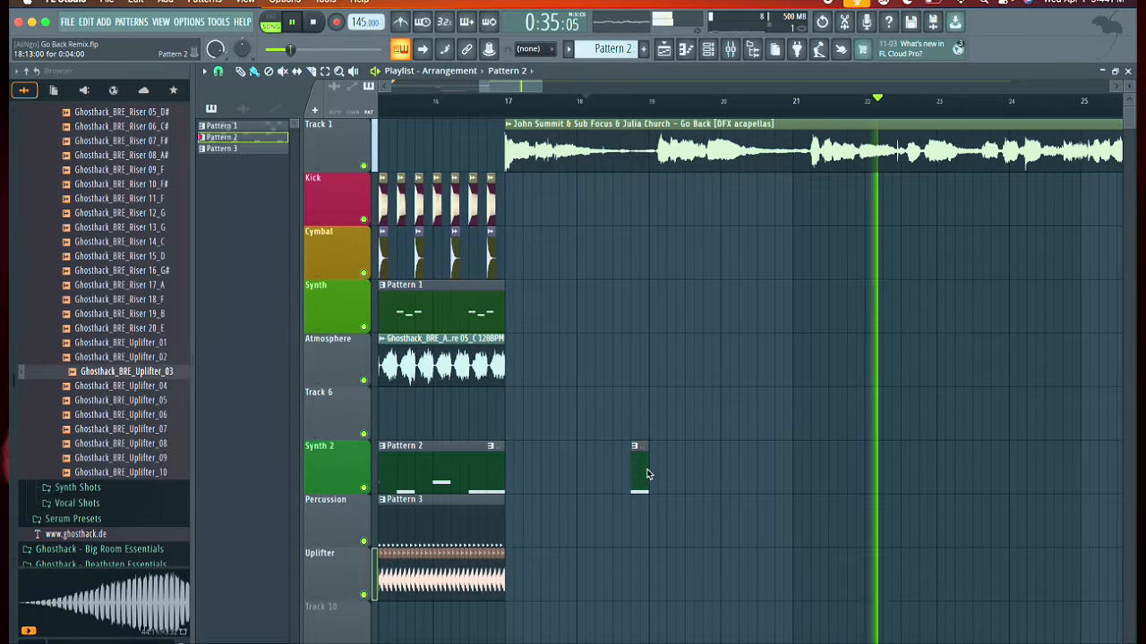
scroll(846, 474, right, 3)
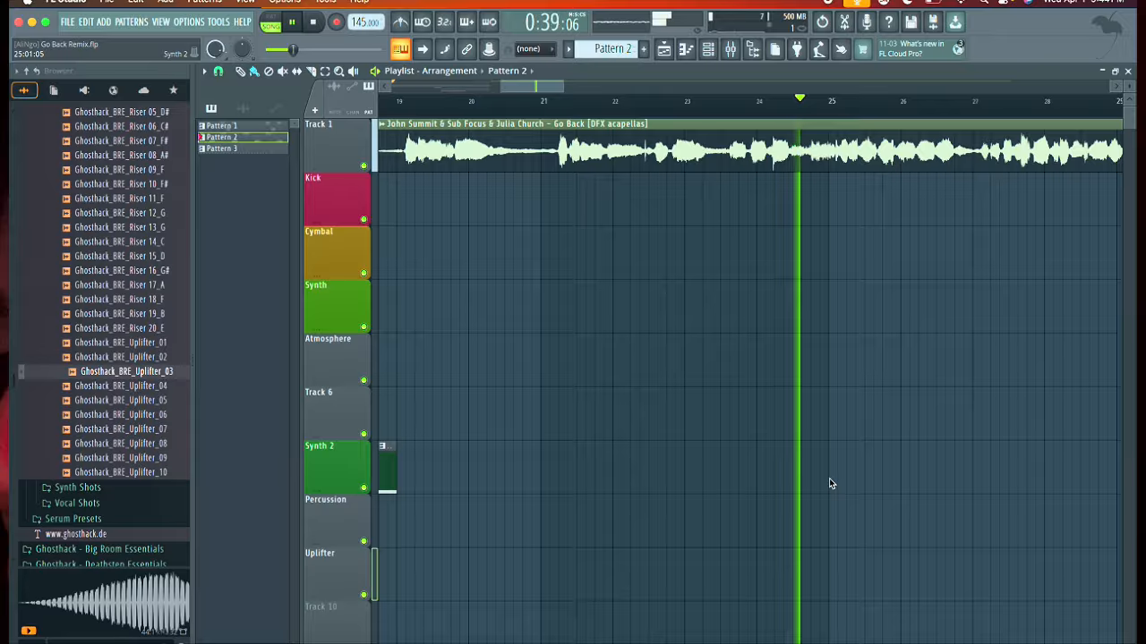
key(space)
scroll(829, 482, down, 3)
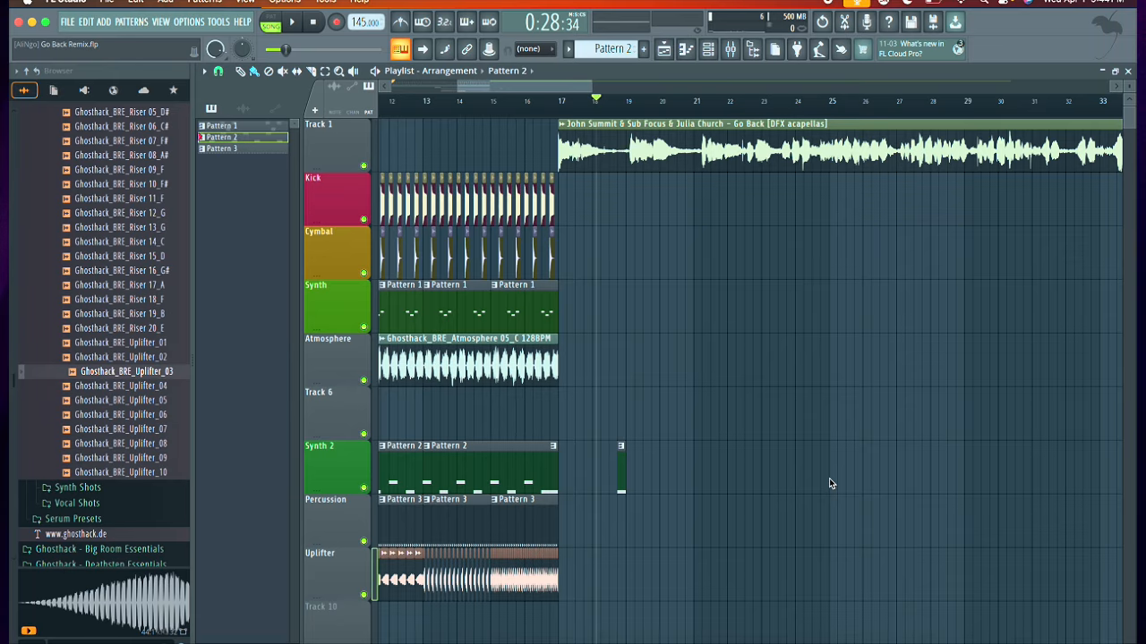
Step: Play the intro up to the vocal at bar 17, stop playback, and save the project
scroll(829, 483, left, 10)
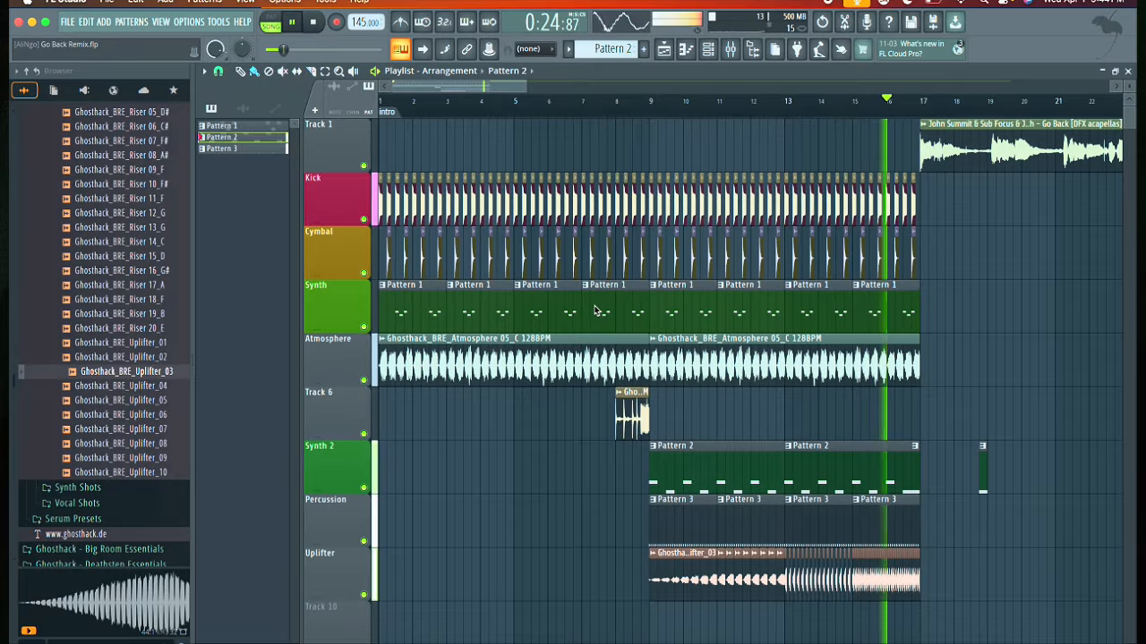
click(291, 23)
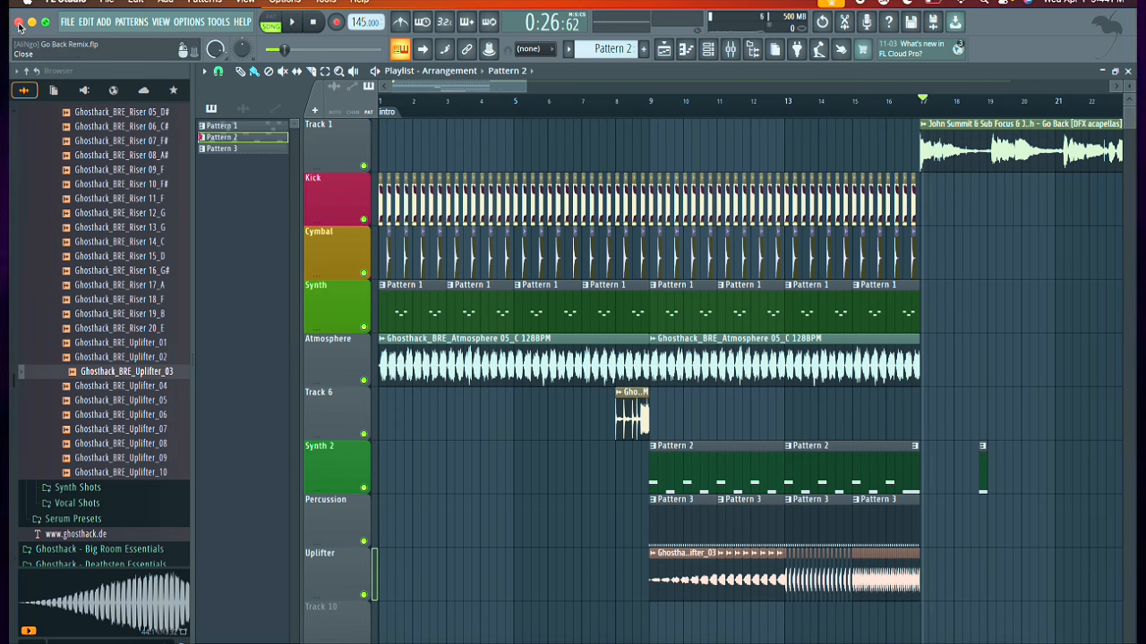
key(super+s)
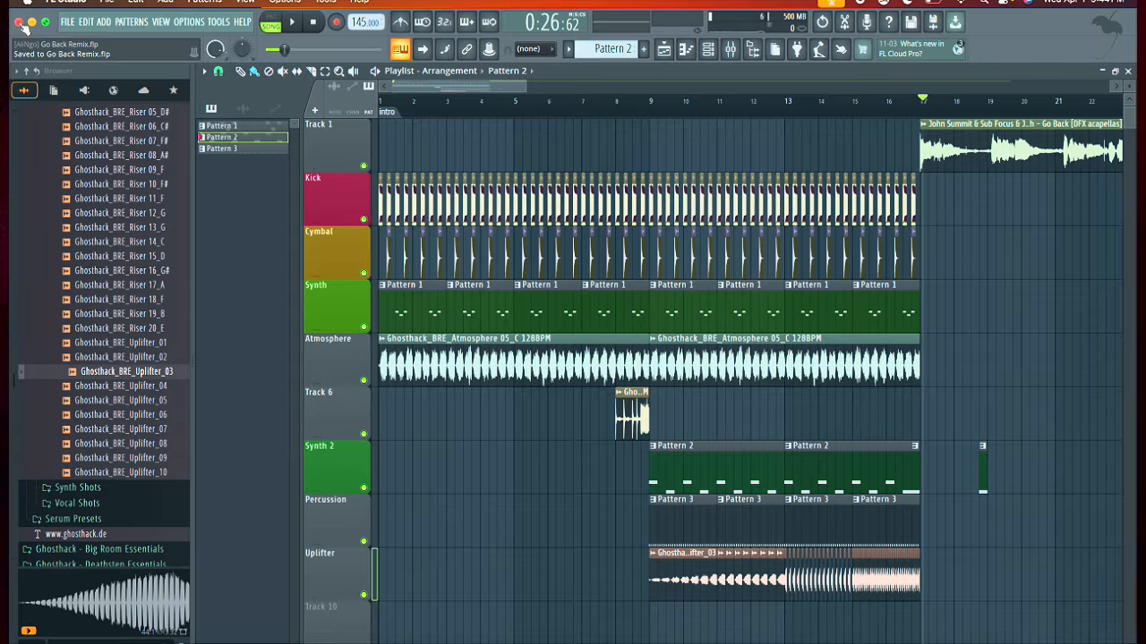